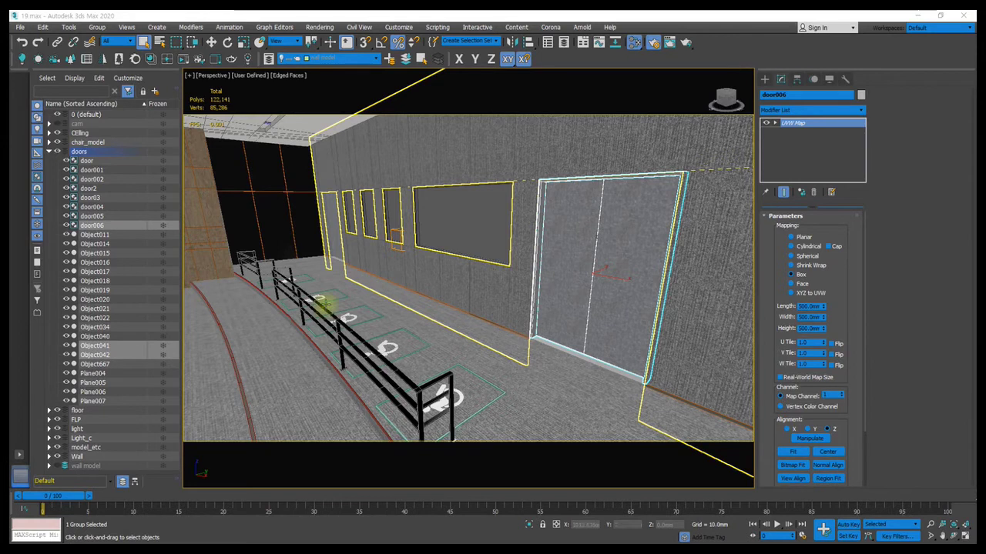
# Step: Orbit the Perspective view around the corridor's walls, stairs and door
pyautogui.moveTo(369, 236)
pyautogui.keyDown('alt'); pyautogui.mouseDown(button='middle')
pyautogui.moveTo(476, 276)
pyautogui.moveTo(471, 241)
pyautogui.moveTo(482, 237)
pyautogui.moveTo(439, 241)
pyautogui.moveTo(451, 220)
pyautogui.mouseUp(button='middle'); pyautogui.keyUp('alt')
pyautogui.moveTo(293, 257)
pyautogui.keyDown('alt'); pyautogui.mouseDown(button='middle')
pyautogui.moveTo(357, 268)
pyautogui.moveTo(346, 262)
pyautogui.moveTo(385, 260)
pyautogui.moveTo(393, 282)
pyautogui.moveTo(301, 280)
pyautogui.moveTo(396, 297)
pyautogui.moveTo(463, 268)
pyautogui.mouseUp(button='middle'); pyautogui.keyUp('alt')
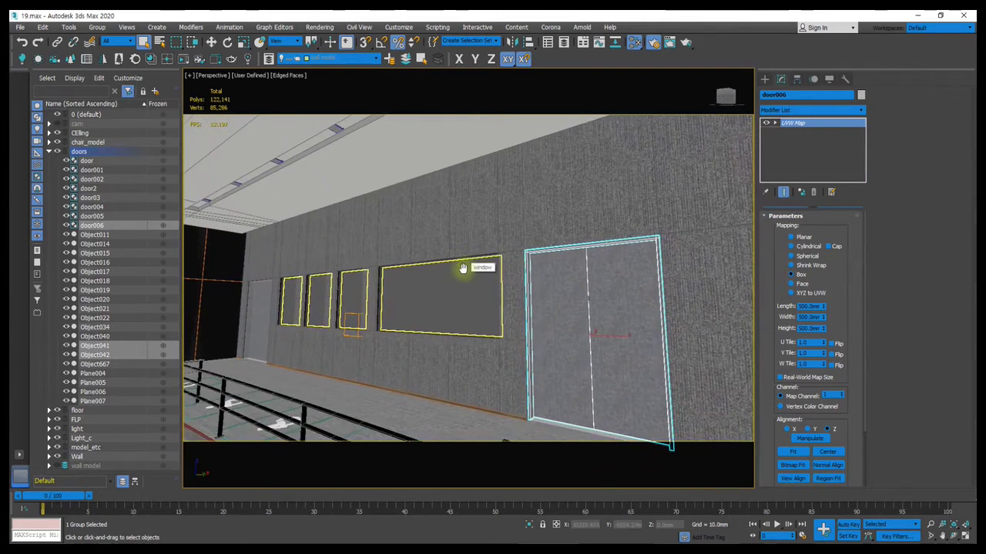
pyautogui.moveTo(449, 258)
pyautogui.keyDown('alt'); pyautogui.mouseDown(button='middle')
pyautogui.moveTo(518, 226)
pyautogui.moveTo(500, 254)
pyautogui.mouseUp(button='middle'); pyautogui.keyUp('alt')
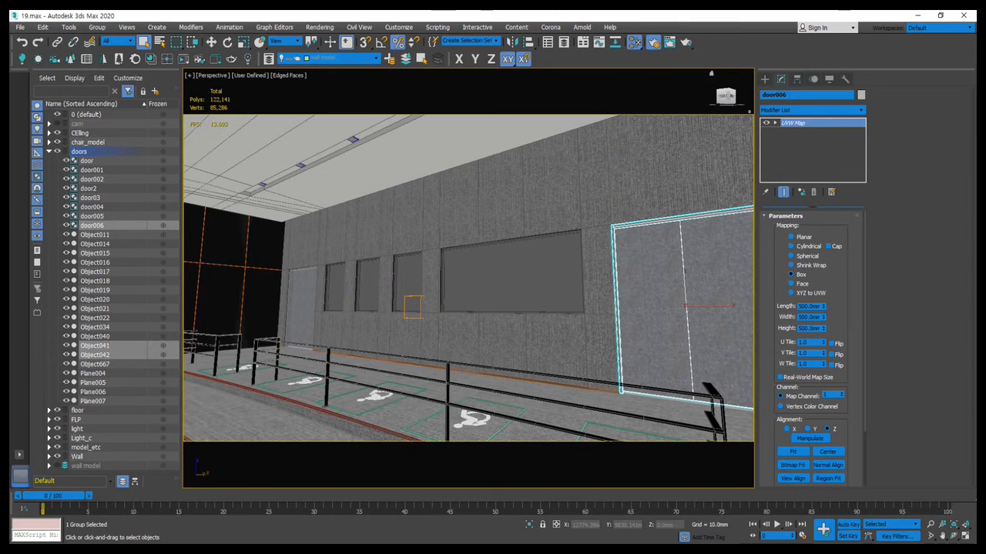
pyautogui.keyDown('alt'); pyautogui.moveTo(385, 213); pyautogui.dragTo(521, 240, button='middle'); pyautogui.keyUp('alt')
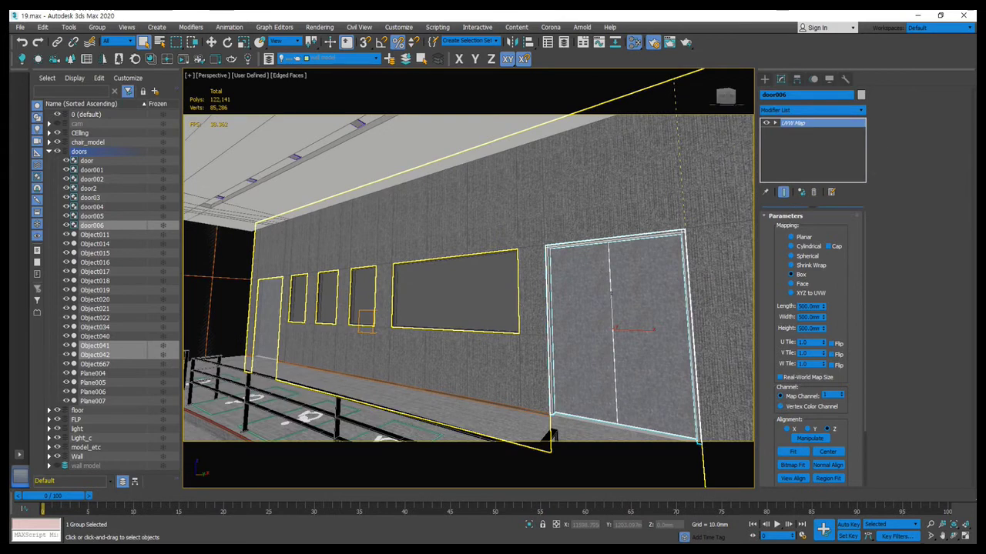
# Step: In the Slate Material Editor, frame Material #116 and collapse its Bitmap node to a thumbnail
pyautogui.press('m')
pyautogui.scroll(-2, 570, 216)
pyautogui.scroll(-2, 569, 216)
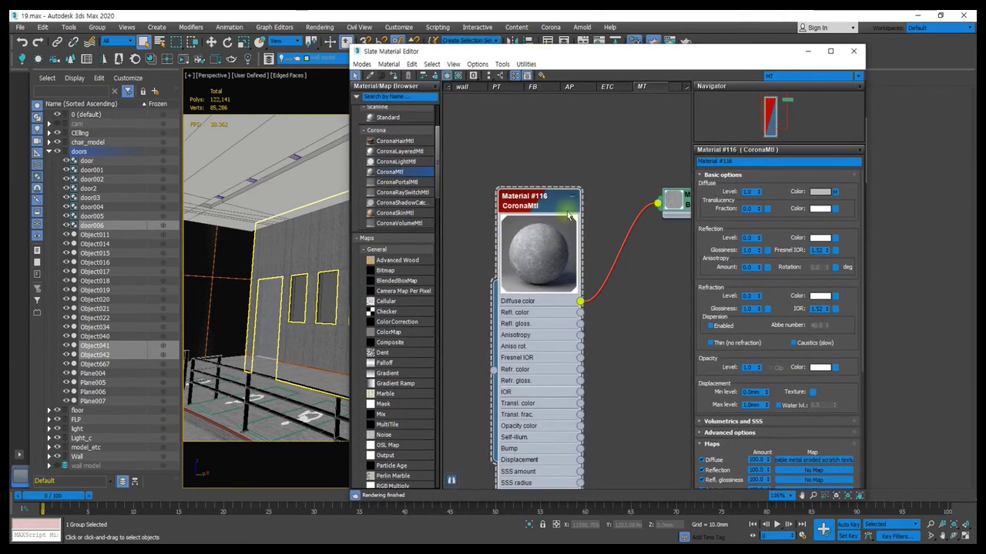
pyautogui.moveTo(608, 231); pyautogui.dragTo(531, 231, button='middle')
pyautogui.scroll(2, 605, 233)
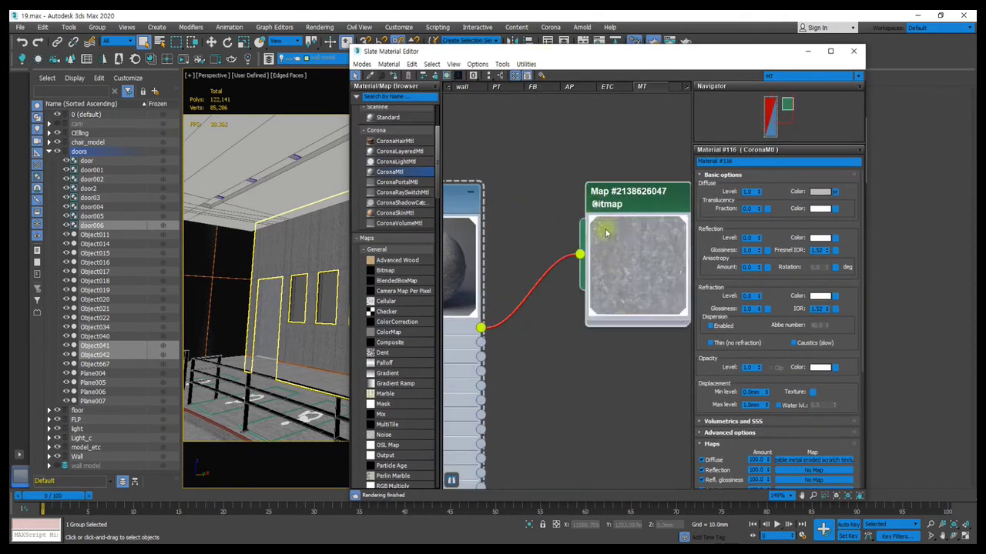
pyautogui.scroll(2, 628, 255)
pyautogui.moveTo(643, 238); pyautogui.dragTo(592, 214, button='middle')
pyautogui.scroll(-1, 627, 220)
pyautogui.scroll(-1, 630, 224)
pyautogui.doubleClick(630, 225)
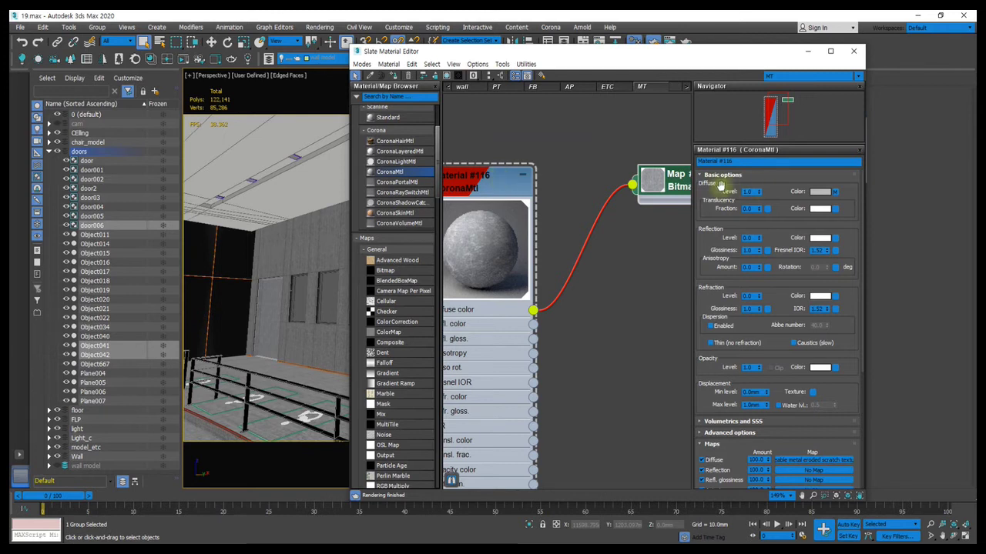
# Step: Set Material #116's Diffuse colour to black (Value 0) and recentre the node view
pyautogui.click(820, 192)
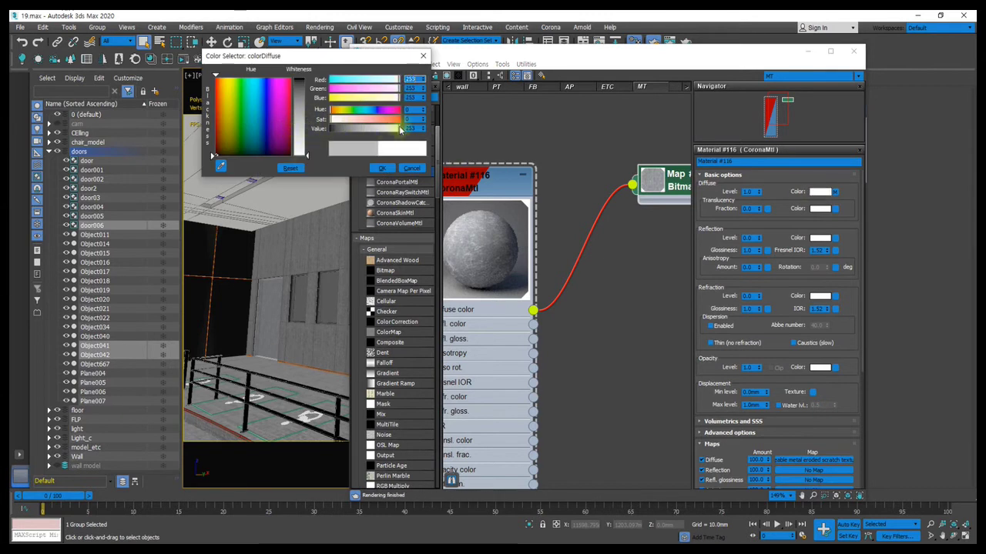
pyautogui.moveTo(399, 128); pyautogui.dragTo(331, 128)
pyautogui.click(378, 167)
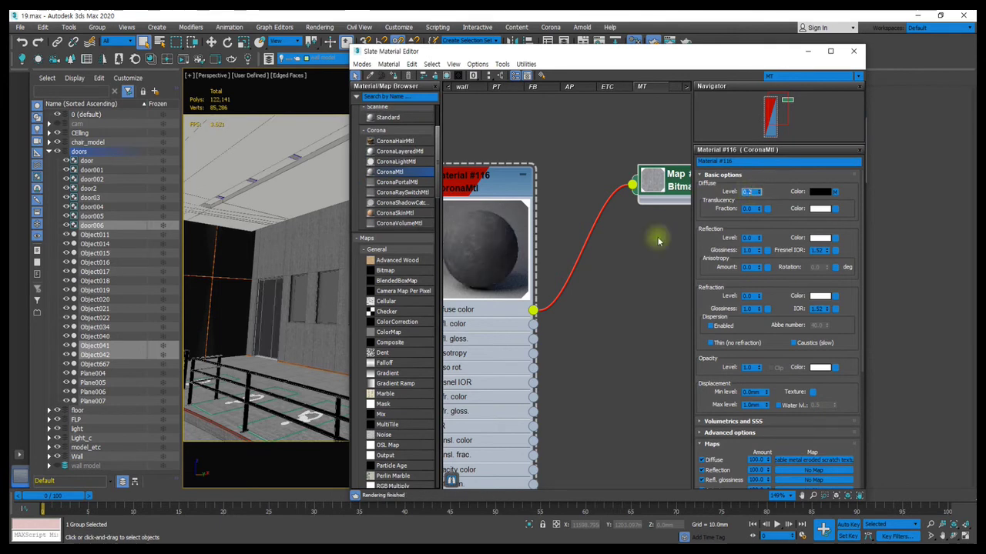
pyautogui.scroll(1, 585, 181)
pyautogui.scroll(1, 576, 176)
pyautogui.scroll(1, 563, 183)
pyautogui.moveTo(562, 211)
pyautogui.mouseDown(button='middle')
pyautogui.moveTo(534, 200)
pyautogui.moveTo(550, 202)
pyautogui.moveTo(516, 210)
pyautogui.mouseUp(button='middle')
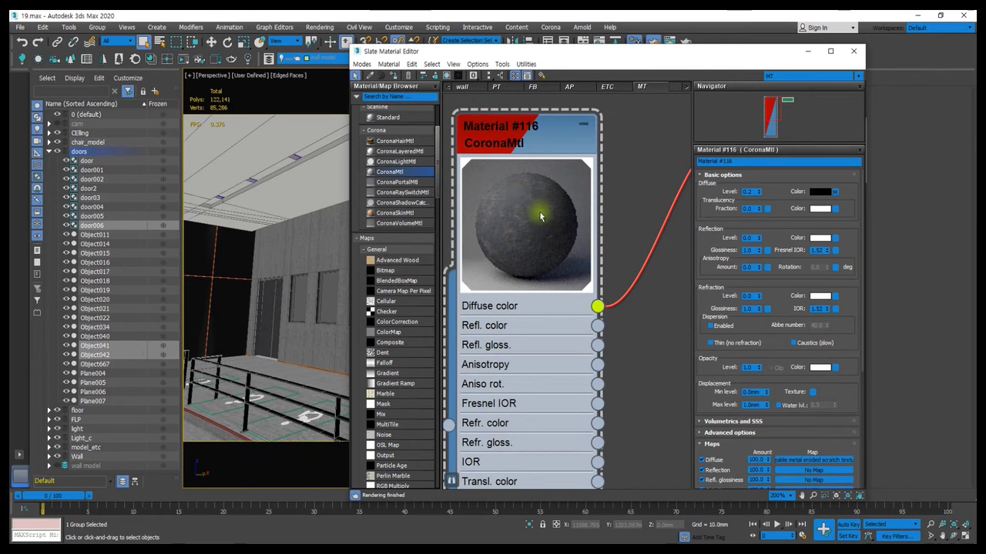
# Step: Wire the Bitmap node's output into Material #116's Refl. gloss. input, then browse the Maps list
pyautogui.scroll(-1, 562, 192)
pyautogui.scroll(-1, 562, 192)
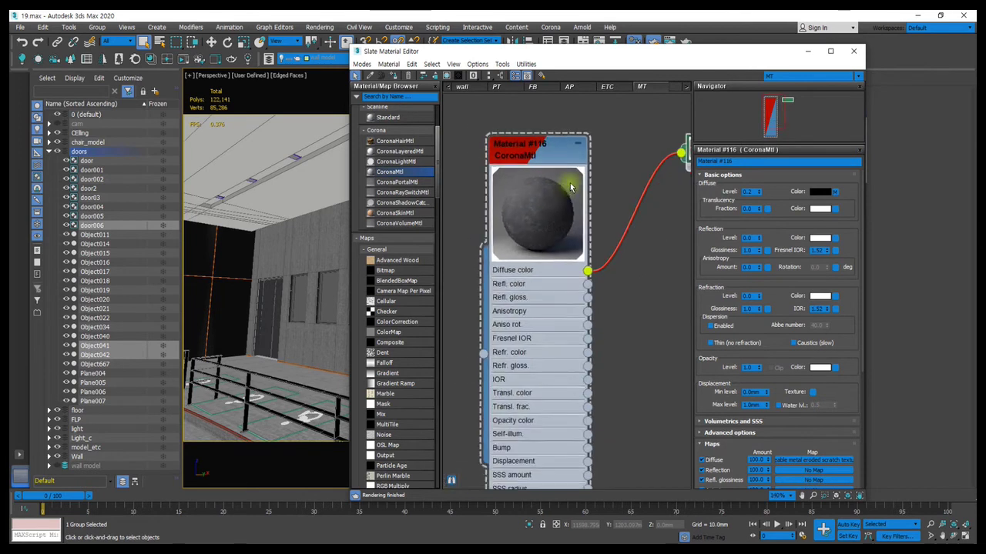
pyautogui.moveTo(555, 185)
pyautogui.mouseDown(button='middle')
pyautogui.moveTo(583, 199)
pyautogui.moveTo(597, 191)
pyautogui.moveTo(592, 168)
pyautogui.mouseUp(button='middle')
pyautogui.moveTo(648, 156)
pyautogui.mouseDown()
pyautogui.moveTo(541, 255)
pyautogui.moveTo(660, 160)
pyautogui.moveTo(541, 254)
pyautogui.mouseUp()
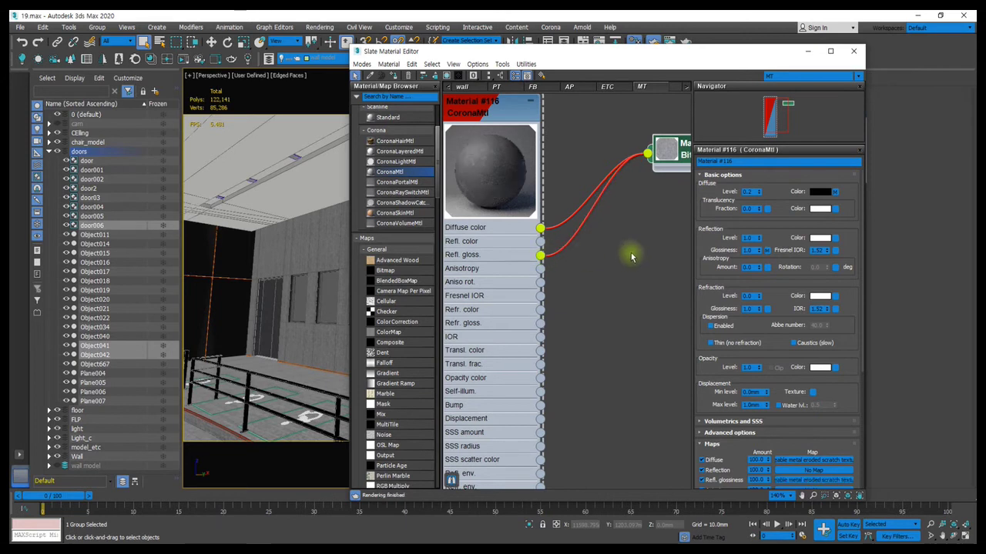
pyautogui.scroll(3, 405, 135)
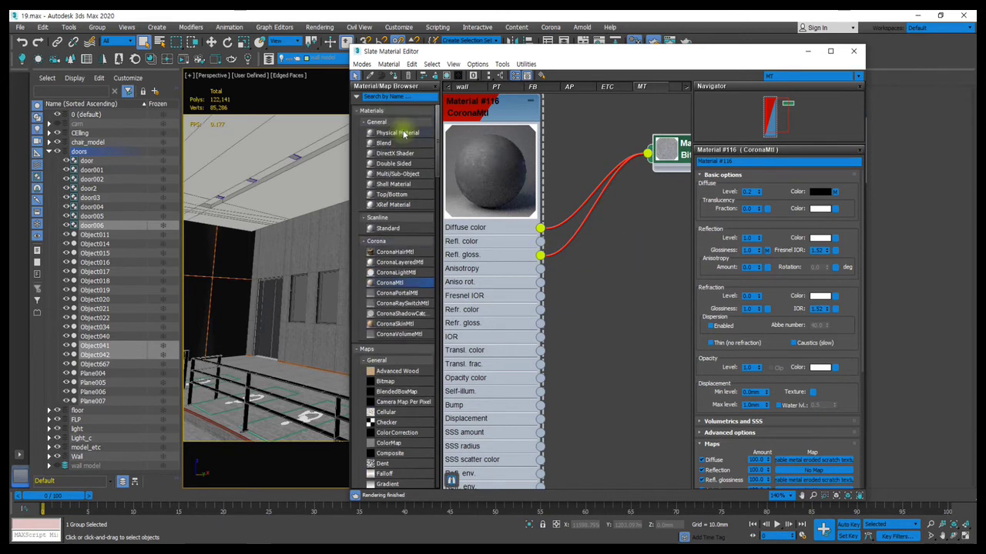
pyautogui.scroll(-5, 408, 308)
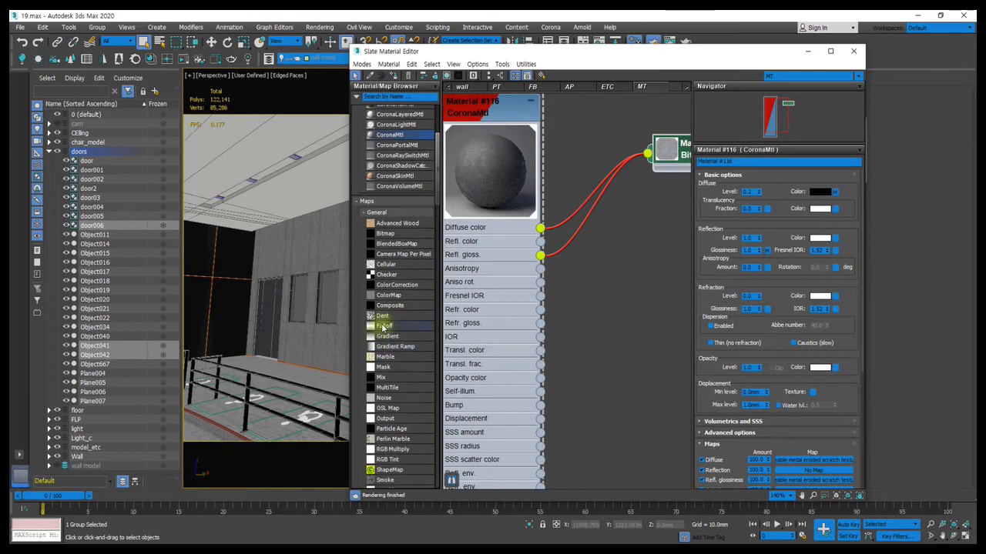
pyautogui.scroll(-3, 393, 339)
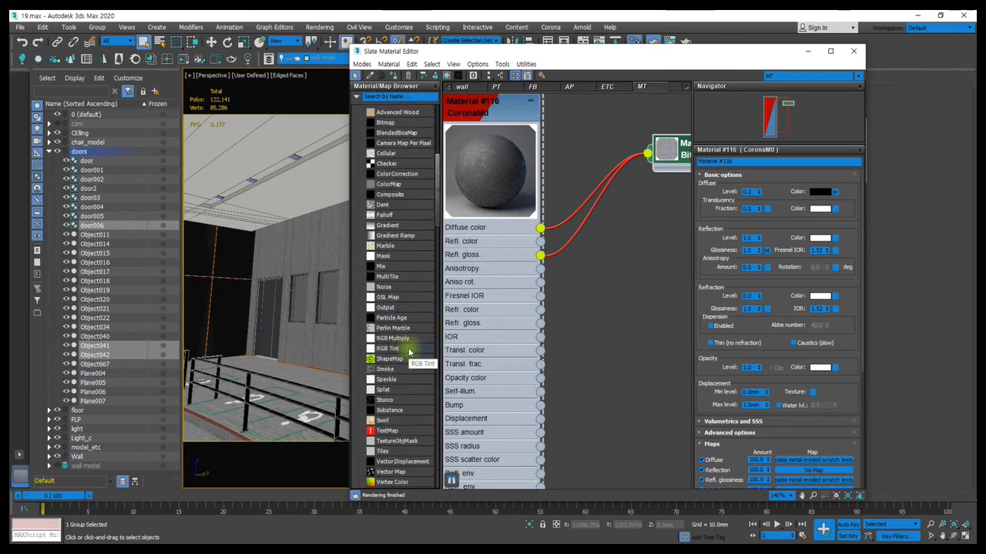
pyautogui.scroll(-2, 409, 352)
pyautogui.scroll(-2, 409, 353)
pyautogui.scroll(5, 409, 352)
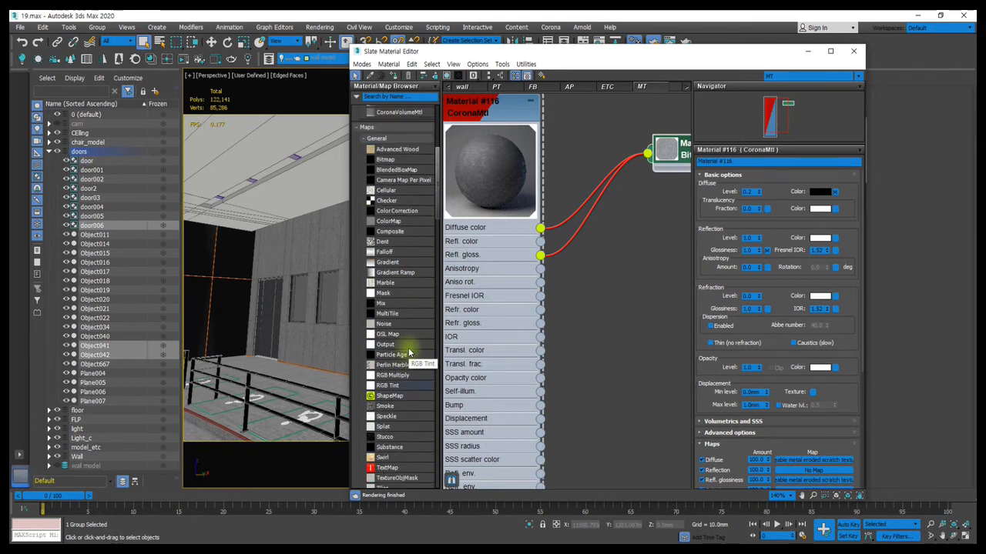
pyautogui.scroll(-2, 409, 352)
pyautogui.scroll(-2, 409, 353)
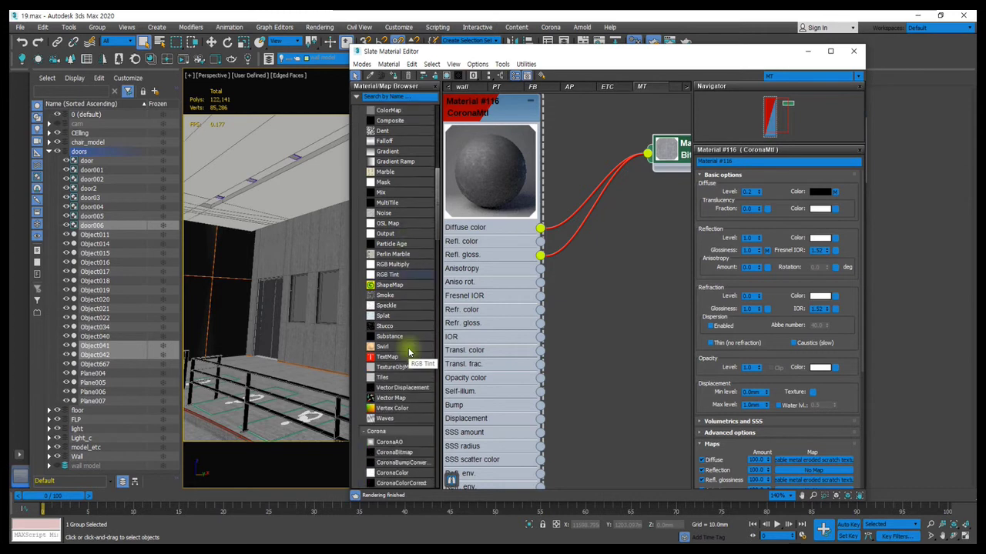
# Step: Insert an Output map into the Bitmap-to-glossiness connection and expand its Output settings
pyautogui.moveTo(385, 233)
pyautogui.mouseDown()
pyautogui.moveTo(584, 218)
pyautogui.moveTo(626, 254)
pyautogui.mouseUp()
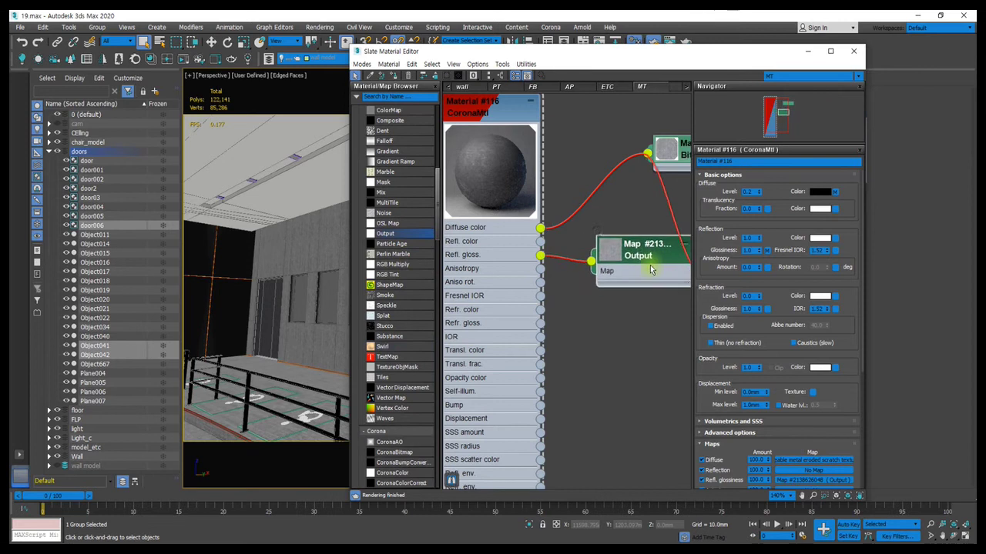
pyautogui.doubleClick(625, 254)
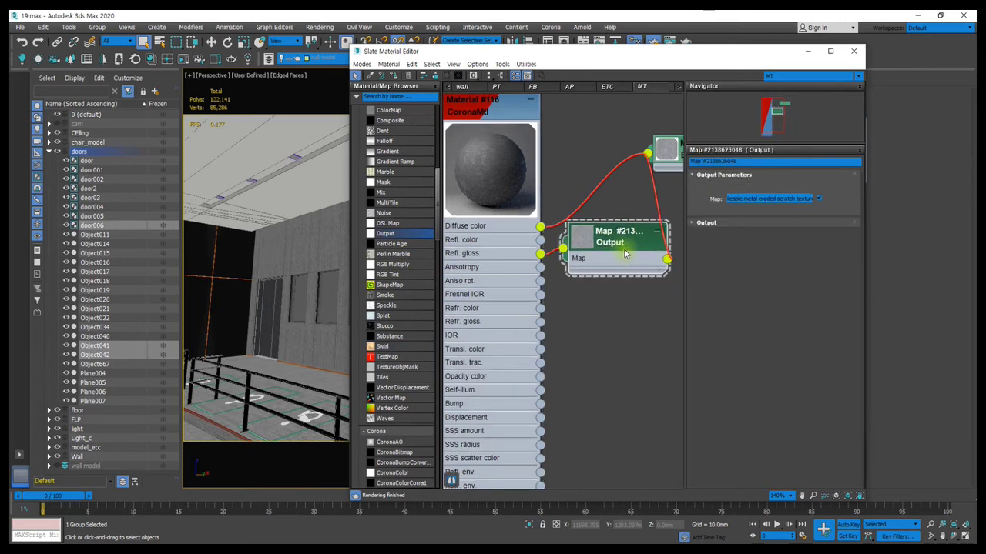
pyautogui.click(698, 222)
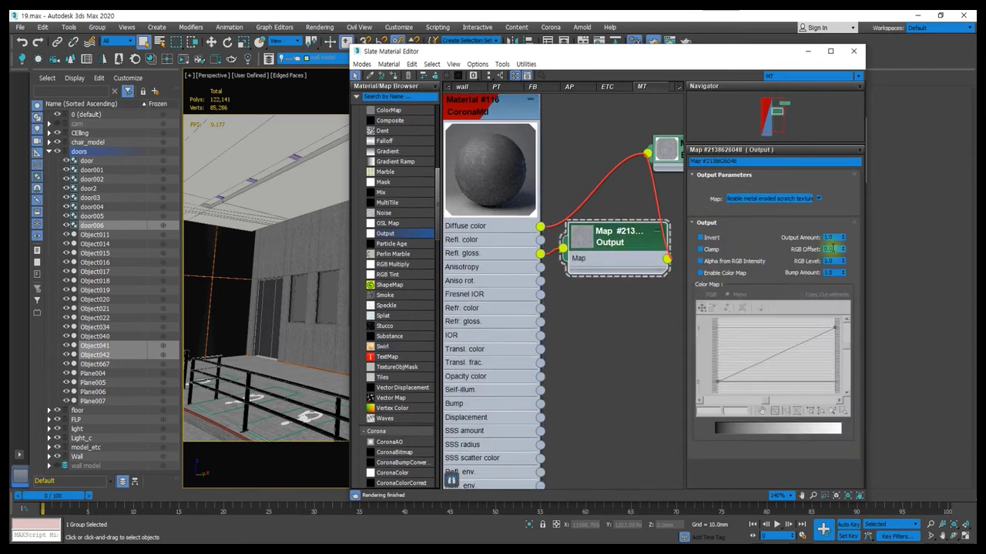
# Step: Open an enlarged preview window of Material #116
pyautogui.scroll(1, 471, 156)
pyautogui.scroll(2, 470, 152)
pyautogui.scroll(1, 469, 153)
pyautogui.rightClick(483, 152)
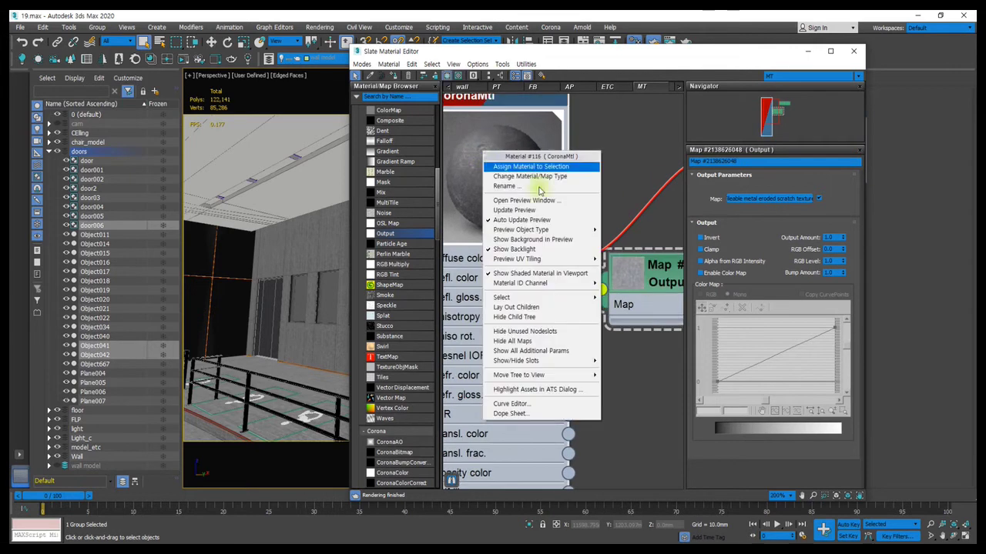
pyautogui.click(554, 201)
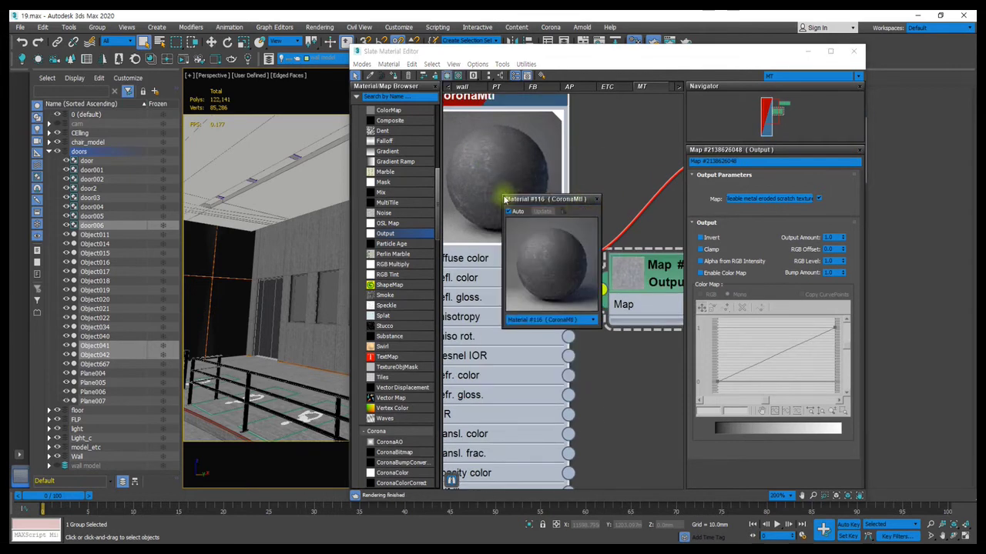
pyautogui.doubleClick(531, 199)
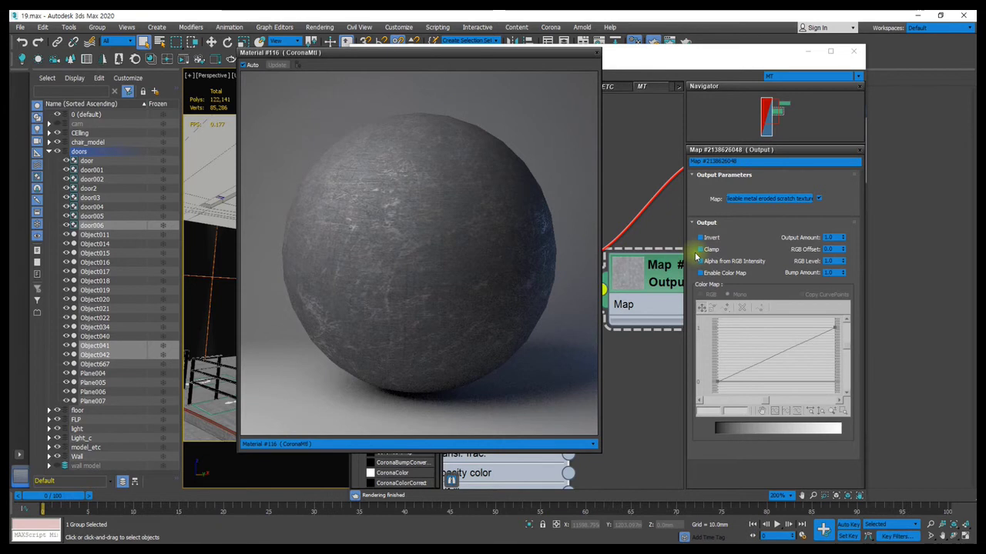
# Step: Set the Output map's RGB Level to 2.0 and close the preview window
pyautogui.doubleClick(831, 261)
pyautogui.press('Return')
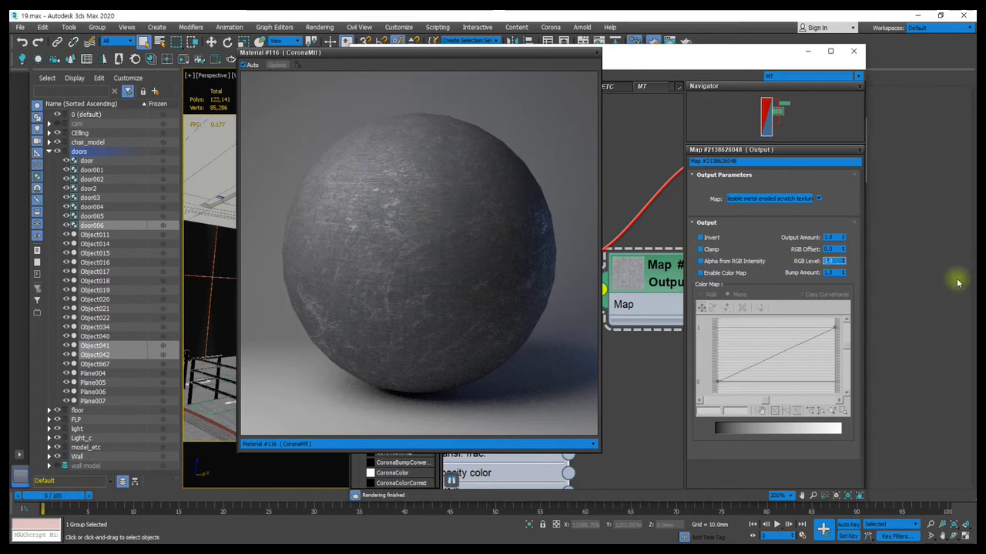
pyautogui.write('2')
pyautogui.press('Return')
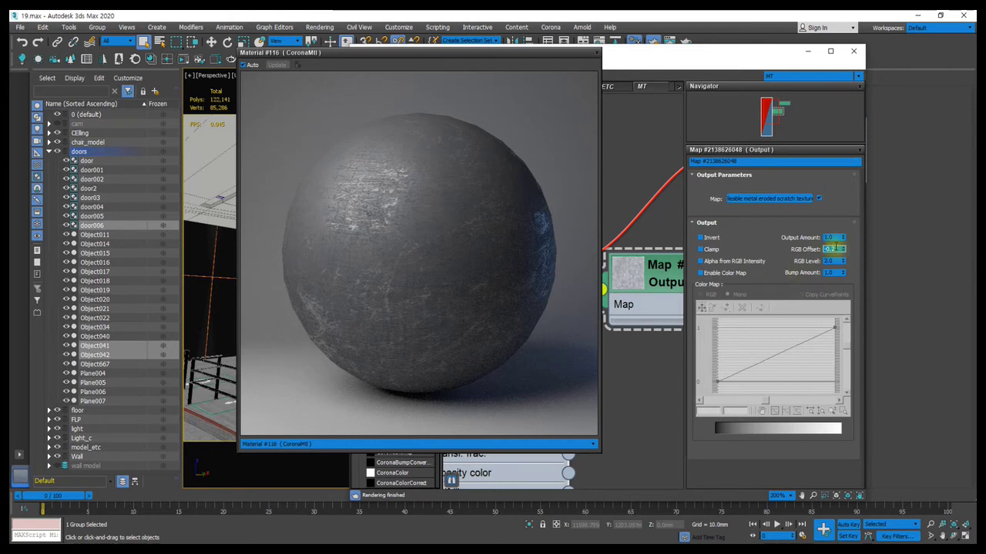
pyautogui.click(589, 54)
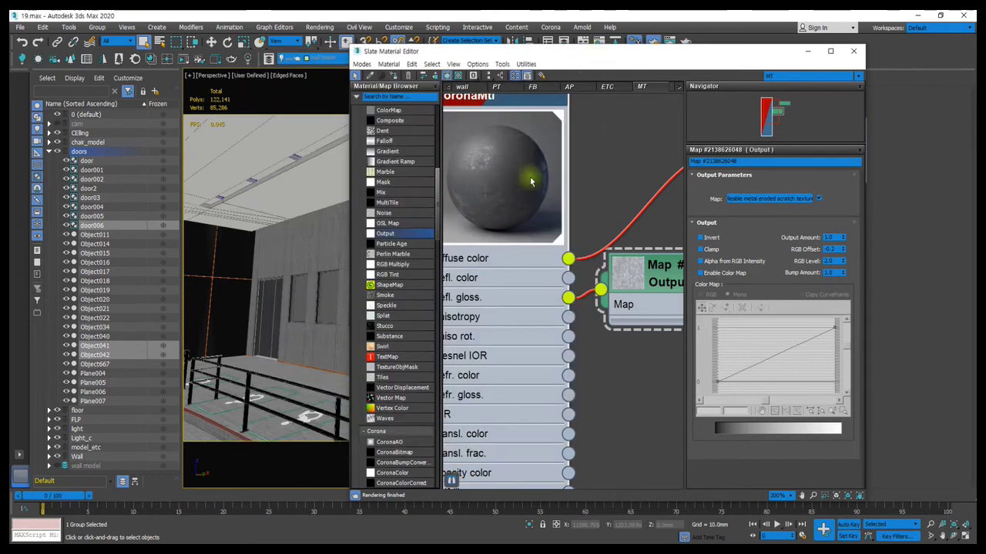
# Step: Set the Output map's RGB Offset to -0.3
pyautogui.scroll(-1, 530, 181)
pyautogui.scroll(-2, 570, 185)
pyautogui.scroll(-1, 556, 211)
pyautogui.scroll(-1, 559, 216)
pyautogui.click(840, 249)
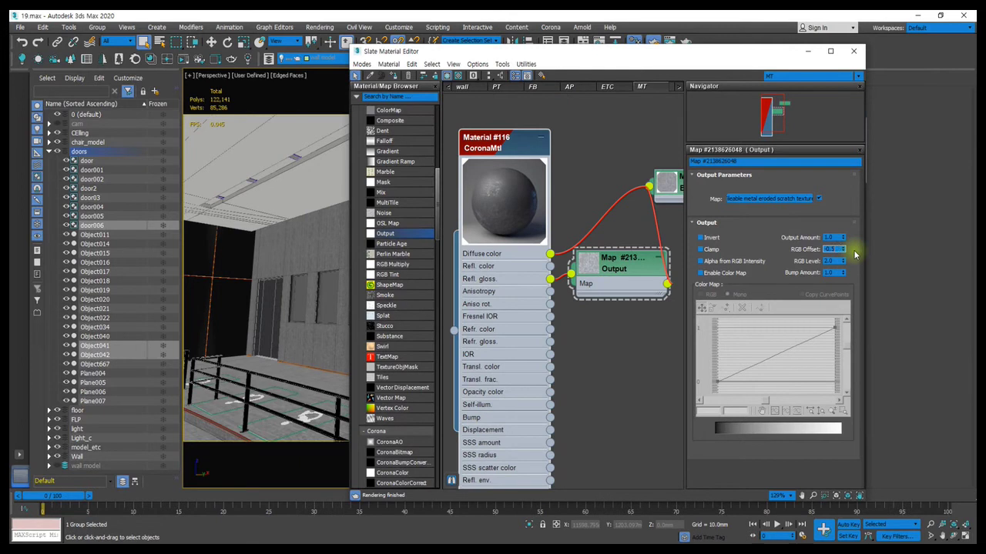
pyautogui.write('-0.5')
pyautogui.press('Return')
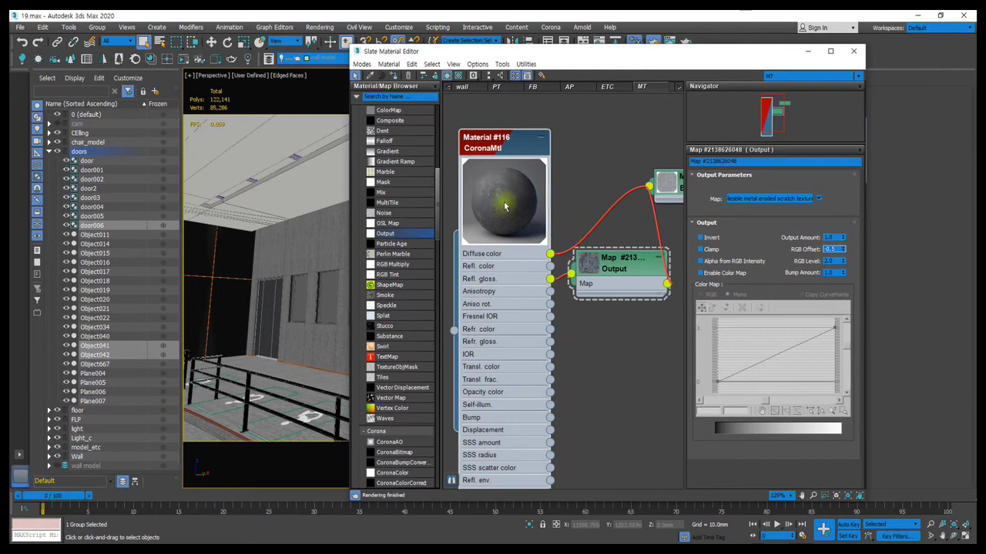
pyautogui.click(833, 249)
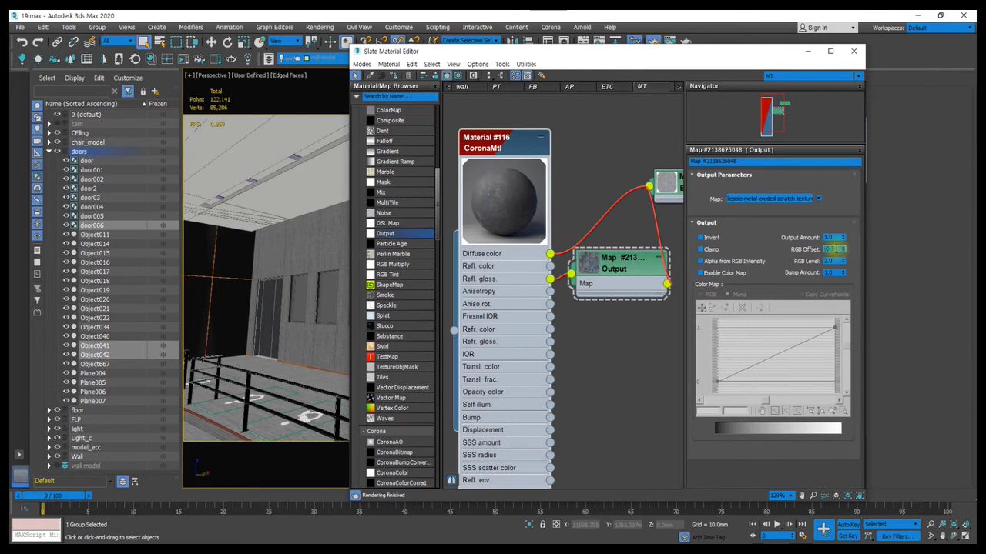
pyautogui.write('-0.3')
pyautogui.press('Return')
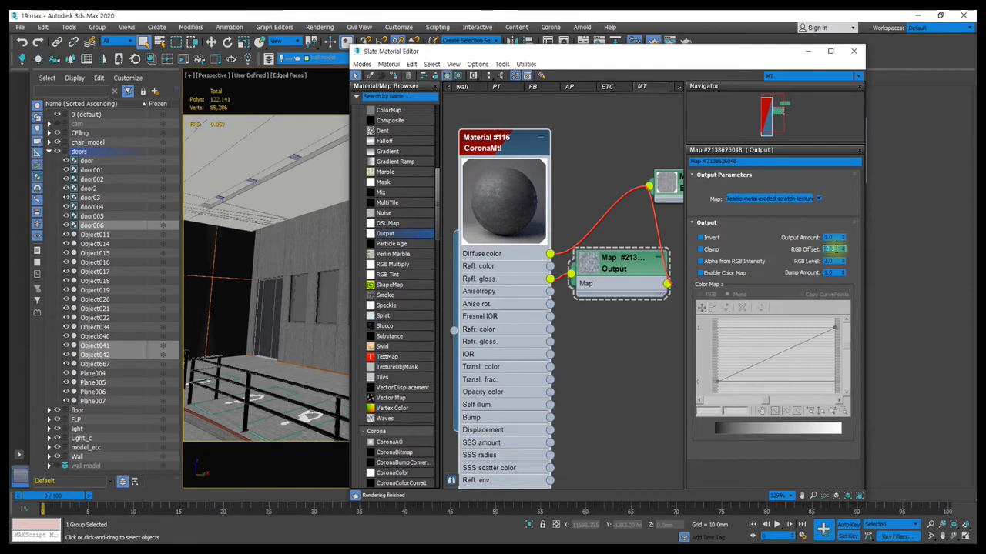
# Step: Restore the four-viewport layout with Alt+W and frame the door wall and corridor in Perspective
pyautogui.moveTo(516, 51); pyautogui.dragTo(985, 50)
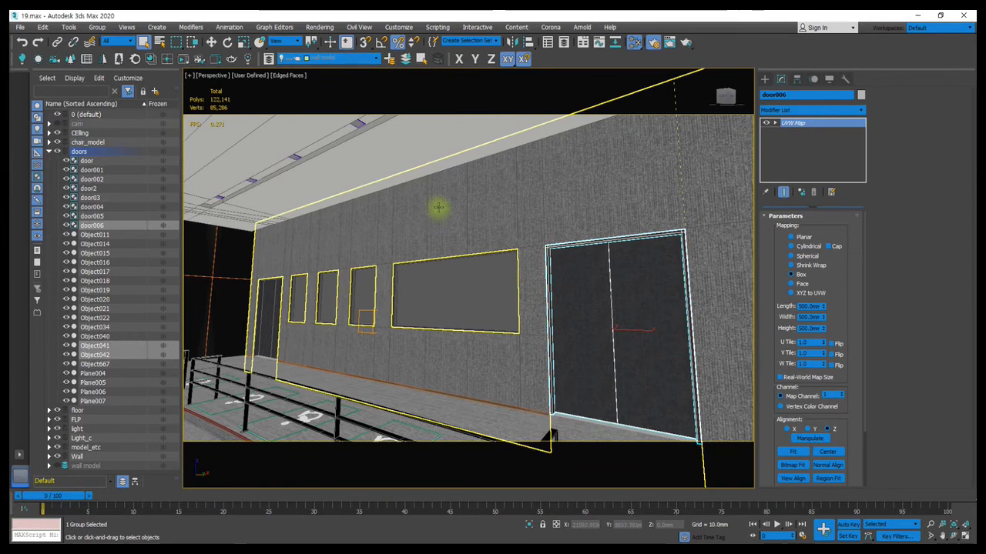
pyautogui.hotkey('alt', 'w')
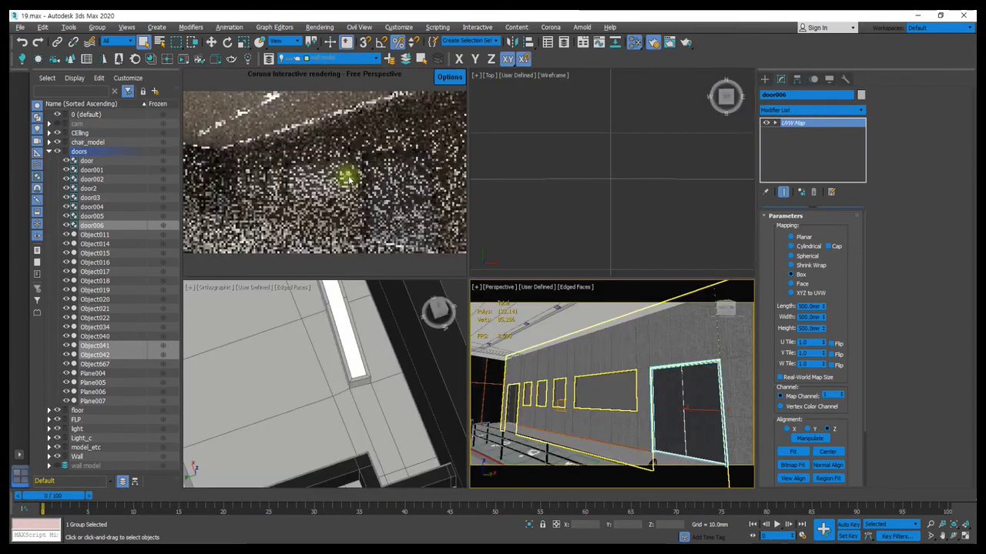
pyautogui.moveTo(649, 412)
pyautogui.keyDown('alt'); pyautogui.mouseDown(button='middle')
pyautogui.moveTo(627, 352)
pyautogui.moveTo(583, 336)
pyautogui.moveTo(590, 341)
pyautogui.mouseUp(button='middle'); pyautogui.keyUp('alt')
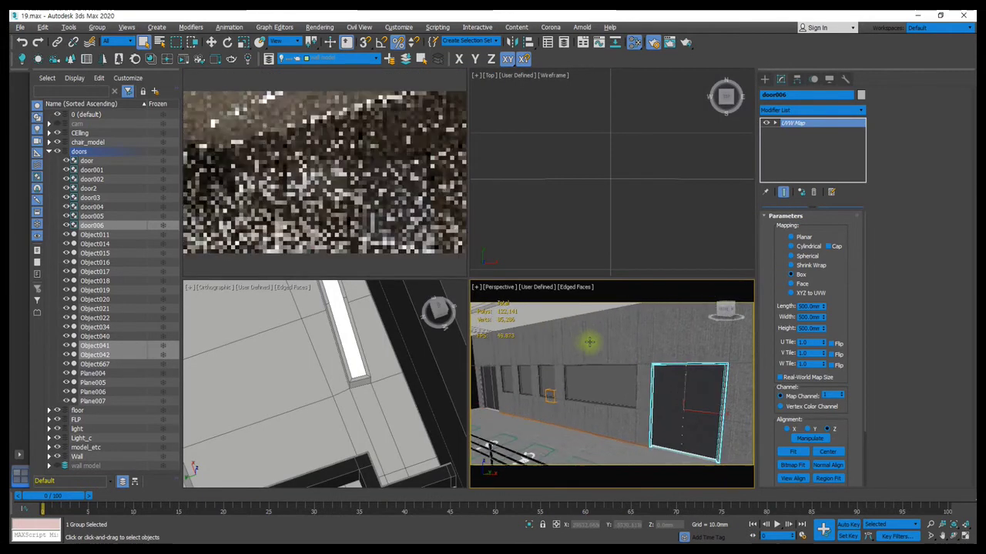
pyautogui.scroll(3, 649, 366)
pyautogui.scroll(3, 642, 347)
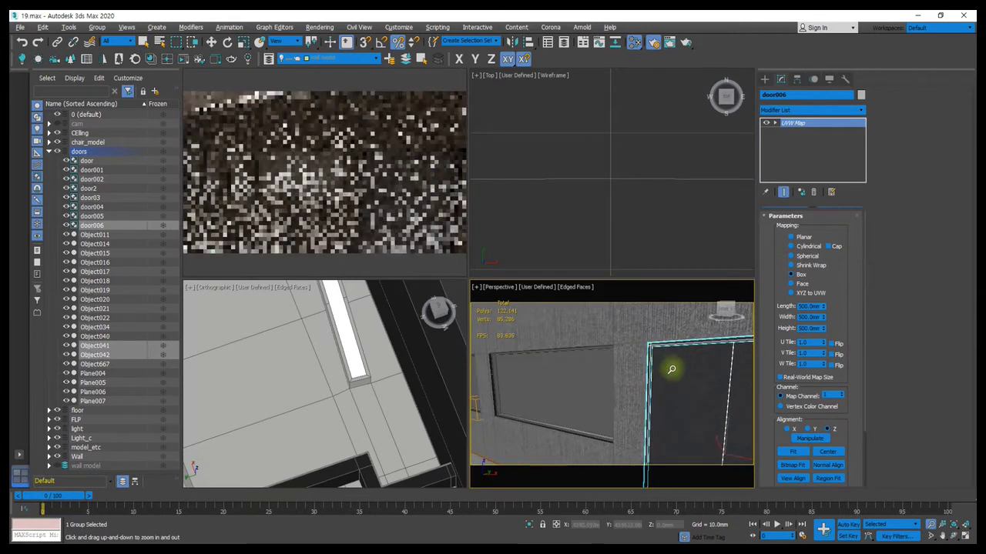
pyautogui.scroll(3, 636, 329)
pyautogui.scroll(2, 639, 343)
pyautogui.moveTo(631, 348); pyautogui.dragTo(649, 354)
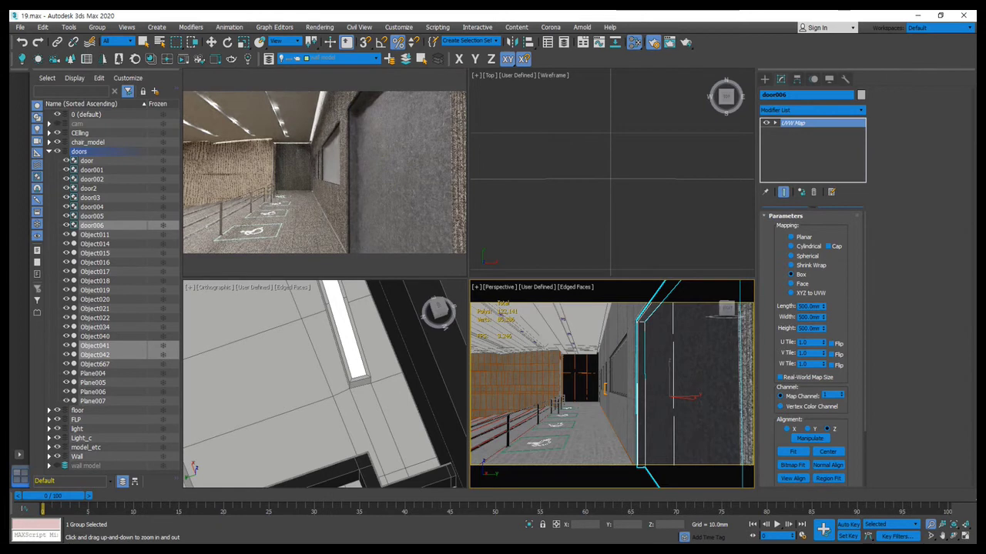
# Step: Reopen the Slate Material Editor and set the glossiness Output map's RGB Offset to 0.4
pyautogui.press('m')
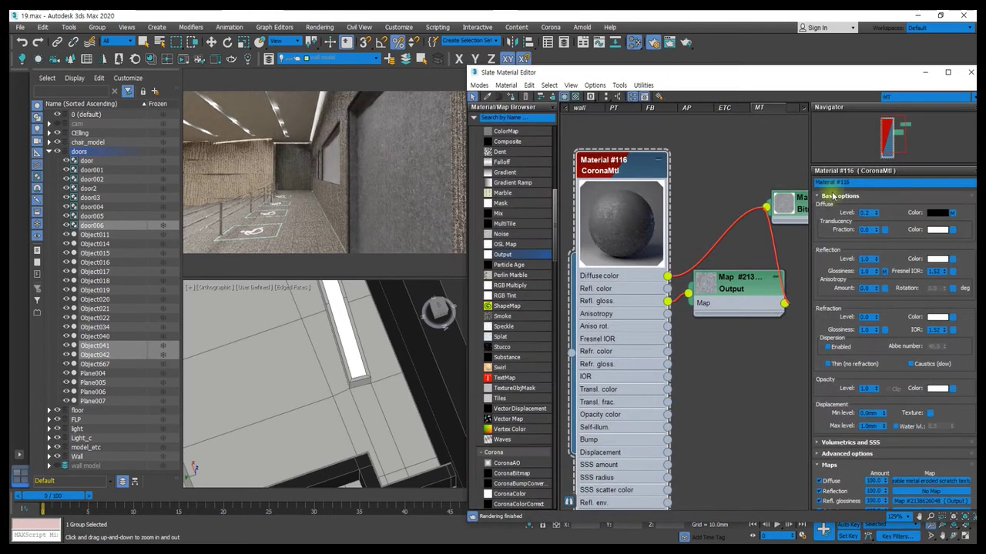
pyautogui.doubleClick(868, 214)
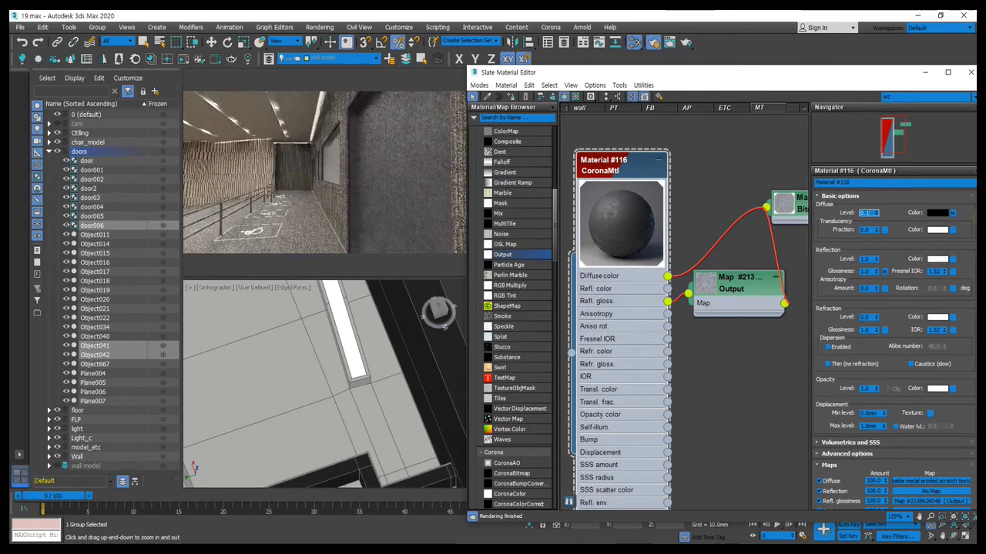
pyautogui.moveTo(388, 154)
pyautogui.write('0.1')
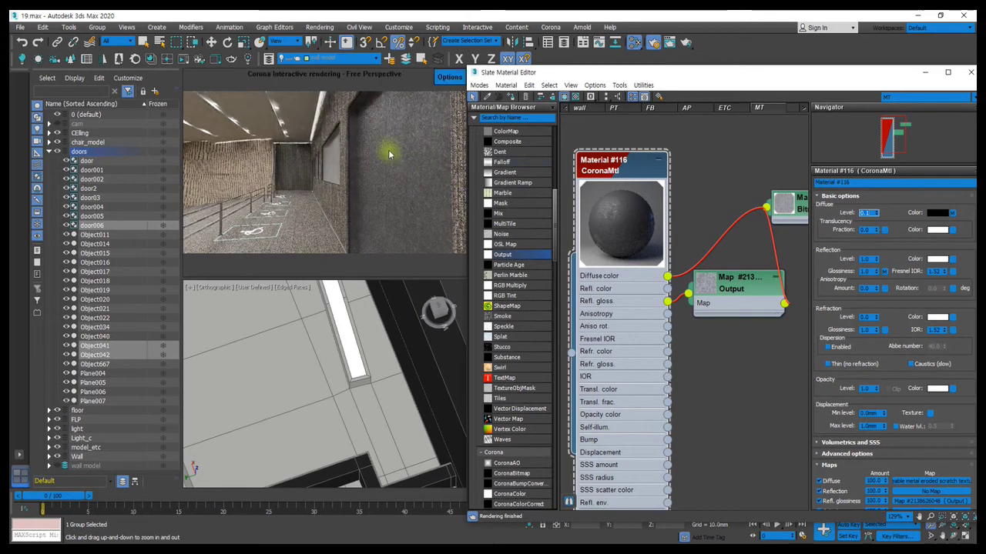
pyautogui.click(743, 290)
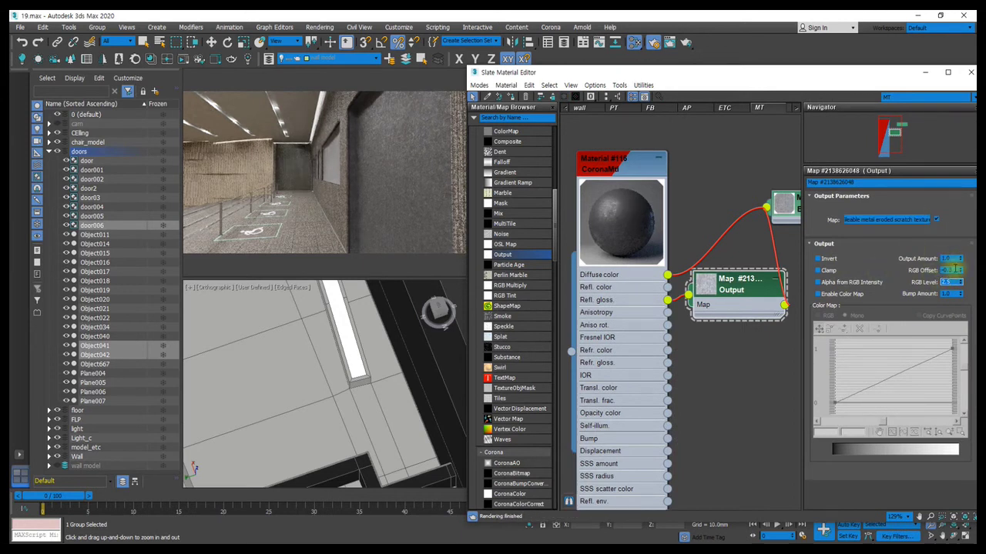
pyautogui.click(958, 269)
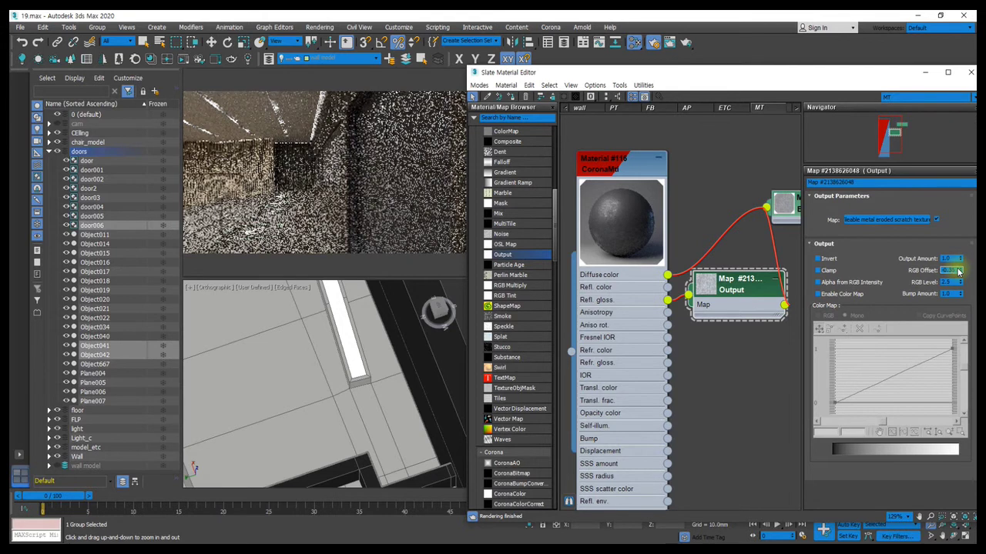
pyautogui.click(960, 267)
pyautogui.write('-0.4')
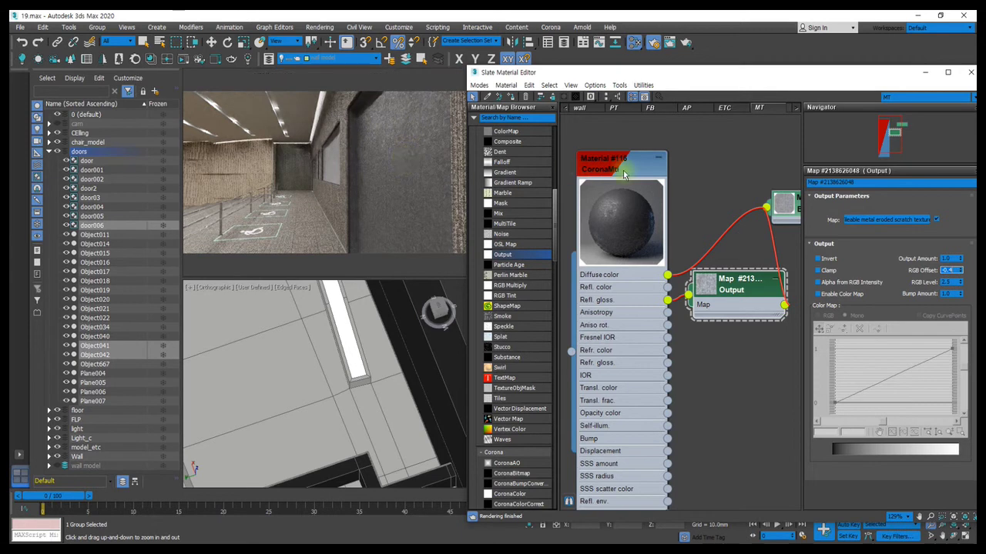
# Step: Wire the metal scratch bitmap into Material #116's Bump slot and display the Bitmap's parameters
pyautogui.scroll(-2, 696, 196)
pyautogui.scroll(-2, 697, 196)
pyautogui.moveTo(683, 192); pyautogui.dragTo(753, 184)
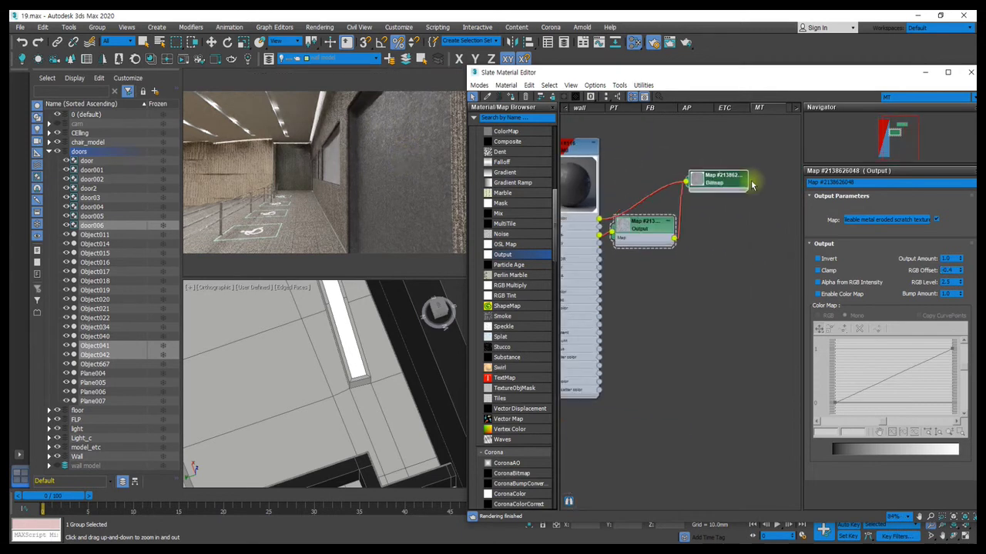
pyautogui.moveTo(709, 193); pyautogui.dragTo(768, 193, button='middle')
pyautogui.moveTo(761, 190); pyautogui.dragTo(620, 310)
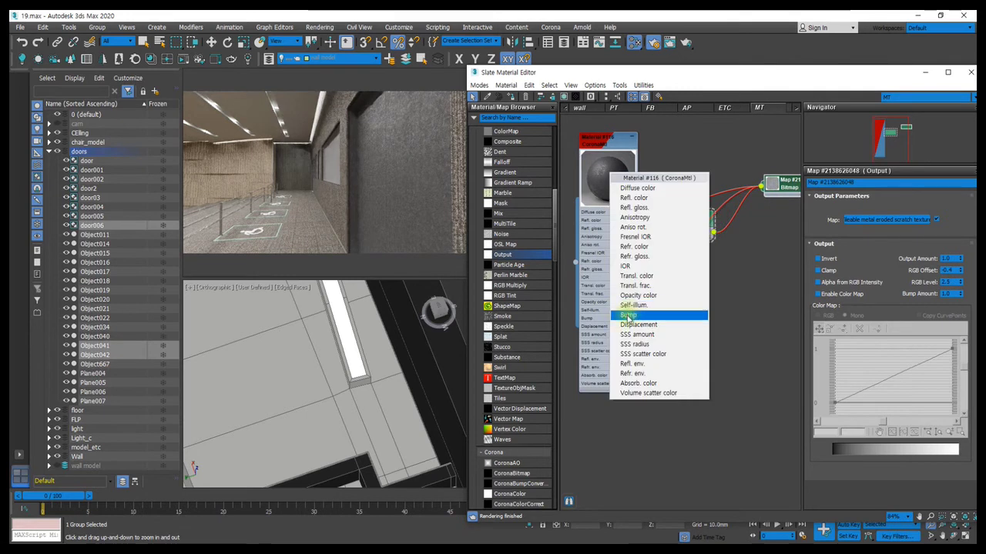
pyautogui.click(627, 314)
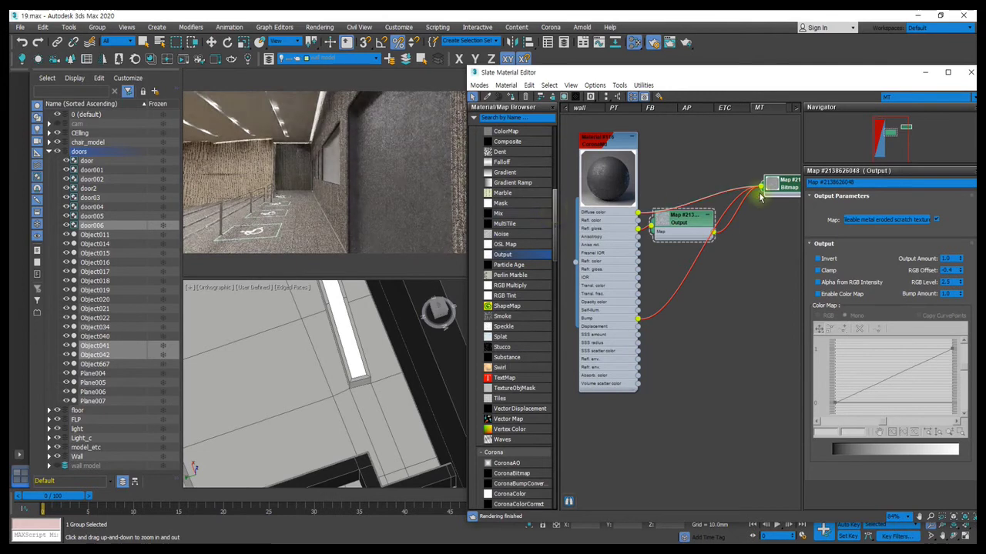
pyautogui.doubleClick(793, 188)
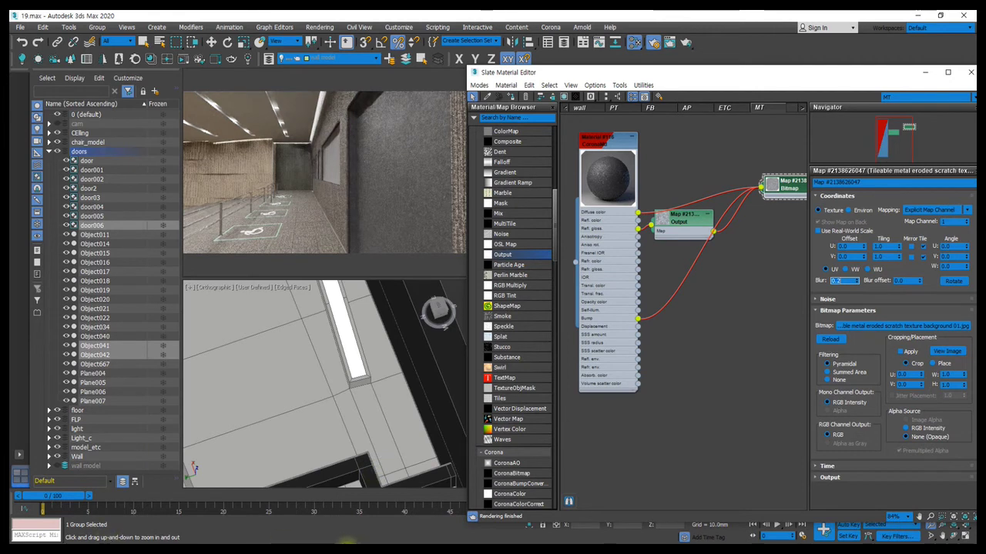
# Step: Check the AutoCAD floor plan, then return to the 3ds Max scene
pyautogui.moveTo(348, 541)
pyautogui.click(292, 496)
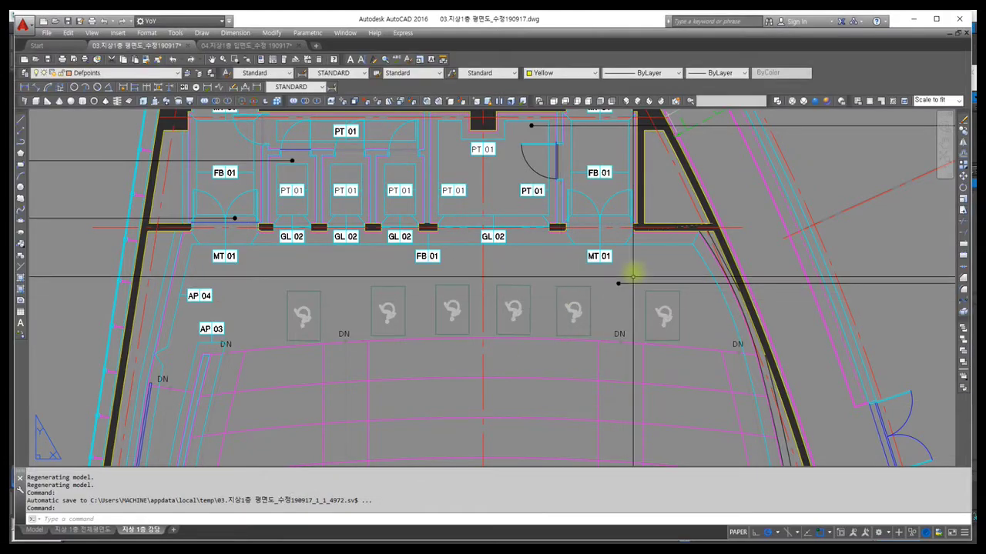
pyautogui.scroll(5, 572, 234)
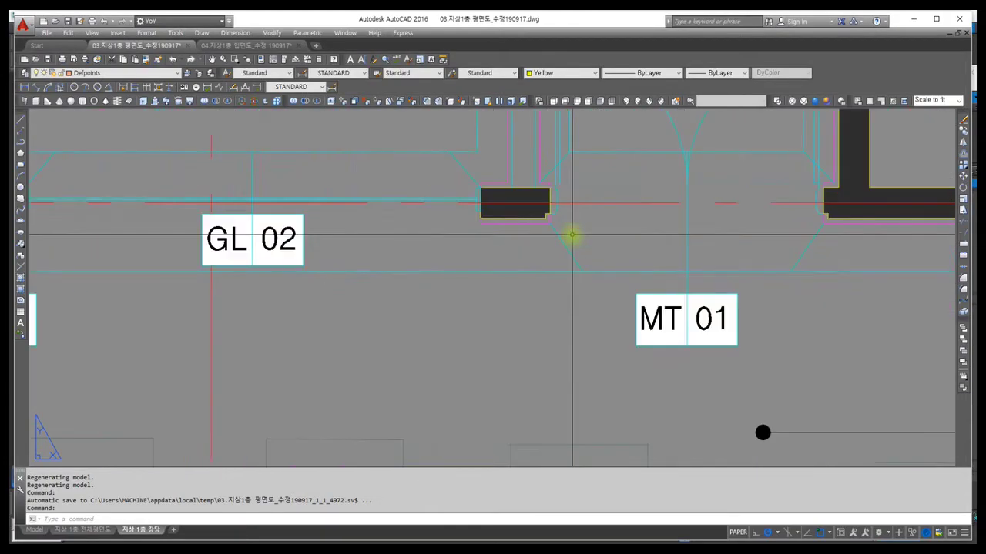
pyautogui.scroll(-5, 572, 233)
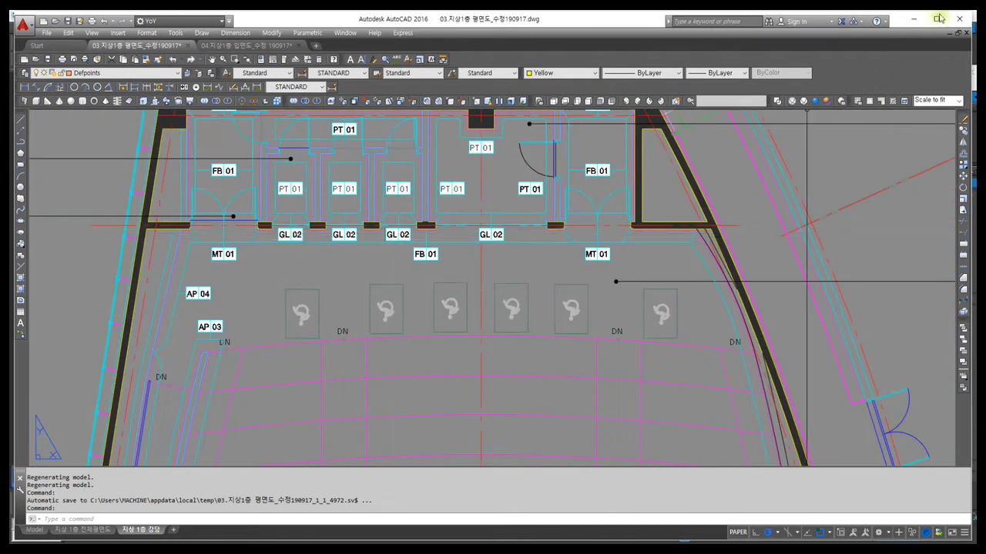
pyautogui.click(915, 24)
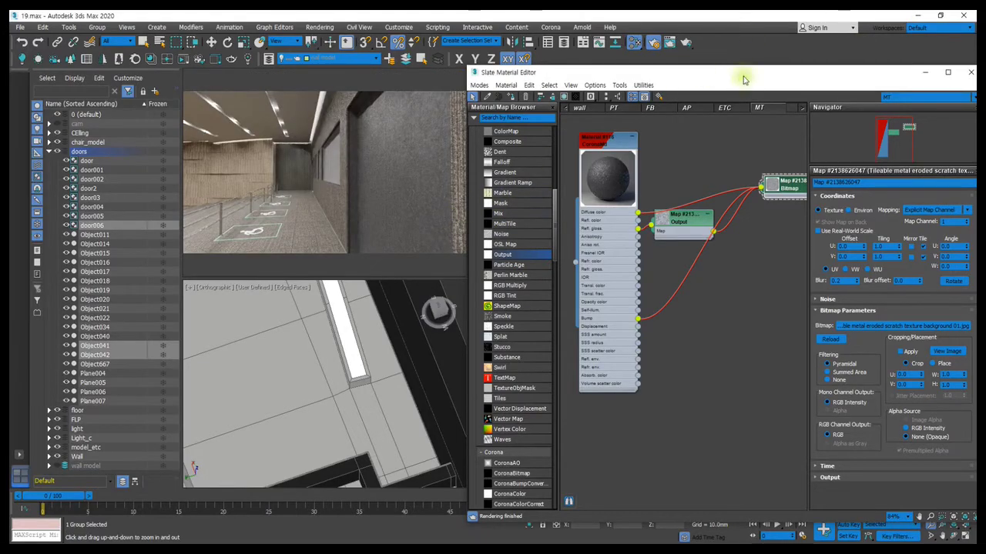
# Step: Close the Material Editor, reselect the door006 group, and zoom around the door frame
pyautogui.press('m')
pyautogui.press('Escape')
pyautogui.click(608, 339)
pyautogui.click(639, 344)
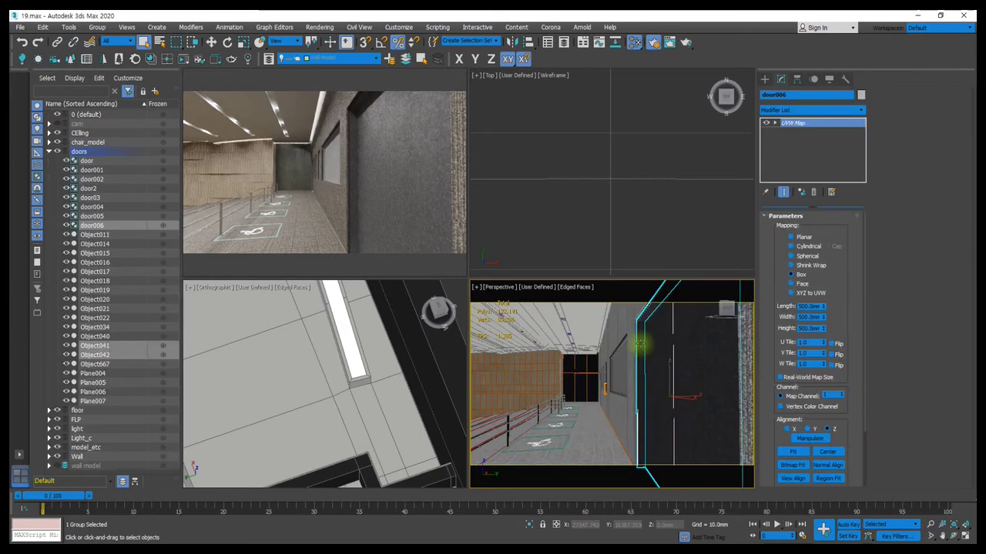
pyautogui.hotkey('alt', 'z')
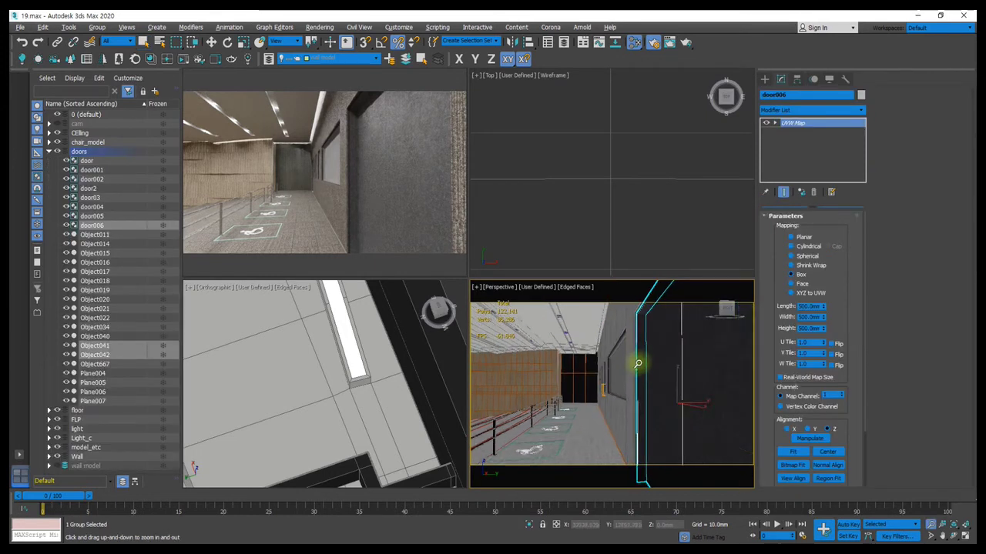
pyautogui.moveTo(639, 350); pyautogui.dragTo(644, 336)
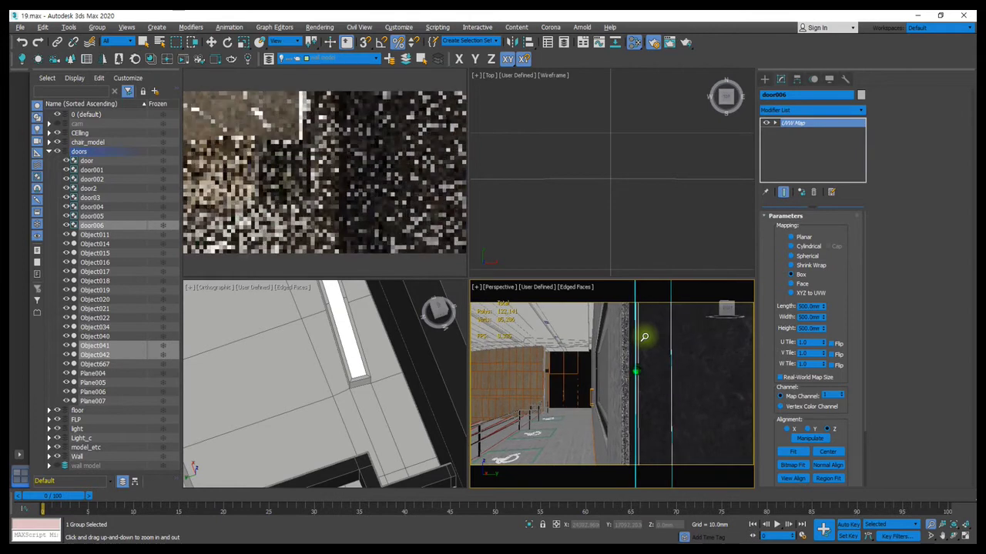
pyautogui.moveTo(651, 348)
pyautogui.mouseDown()
pyautogui.moveTo(648, 418)
pyautogui.moveTo(602, 393)
pyautogui.moveTo(619, 341)
pyautogui.moveTo(603, 359)
pyautogui.mouseUp()
pyautogui.rightClick(603, 359)
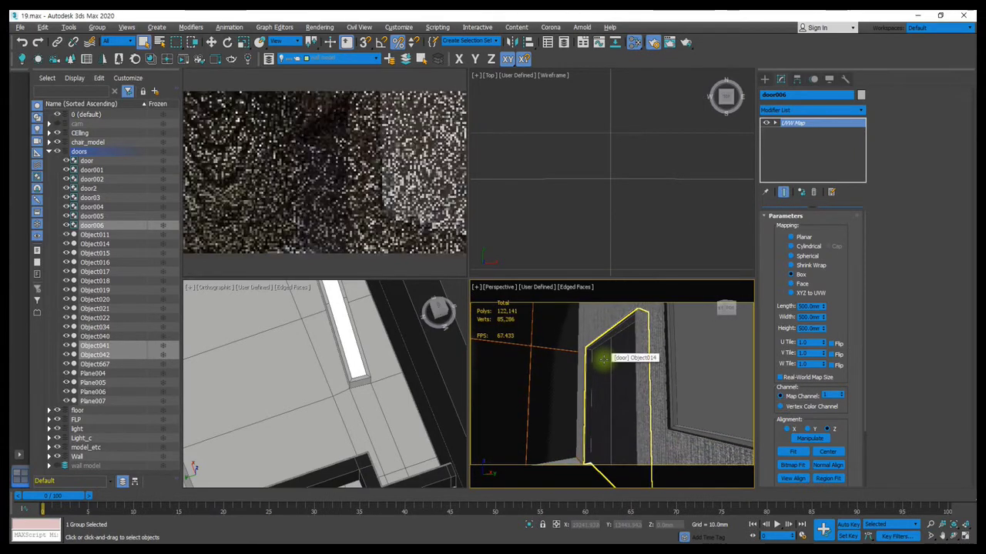
# Step: Set door006's UVW Map Length to 200mm
pyautogui.press('m')
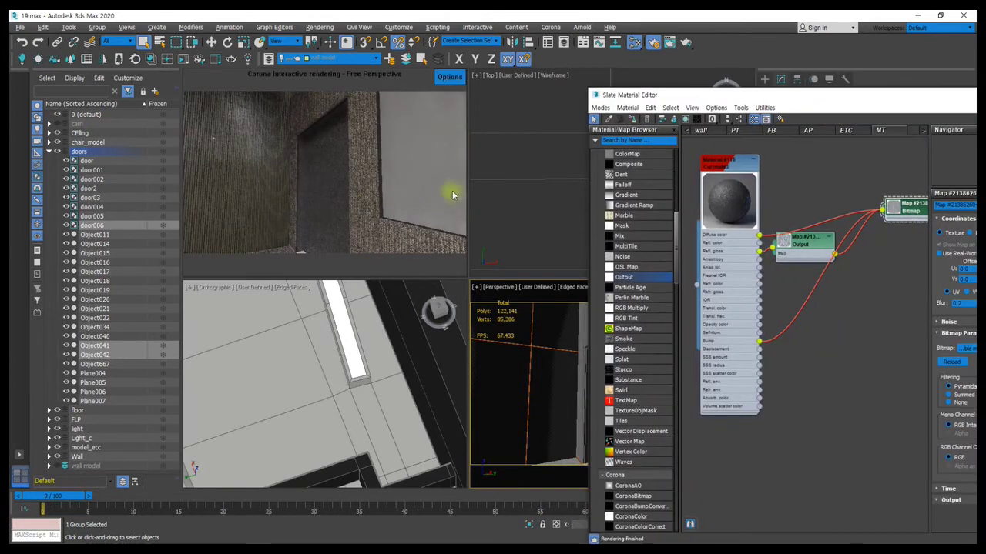
pyautogui.write('500.0mm')
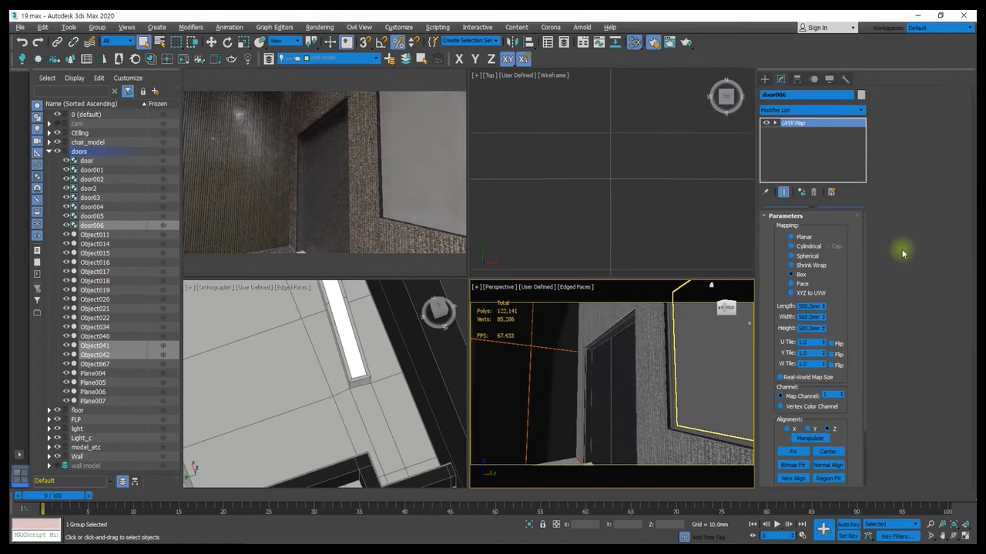
pyautogui.write('200')
pyautogui.press('Return')
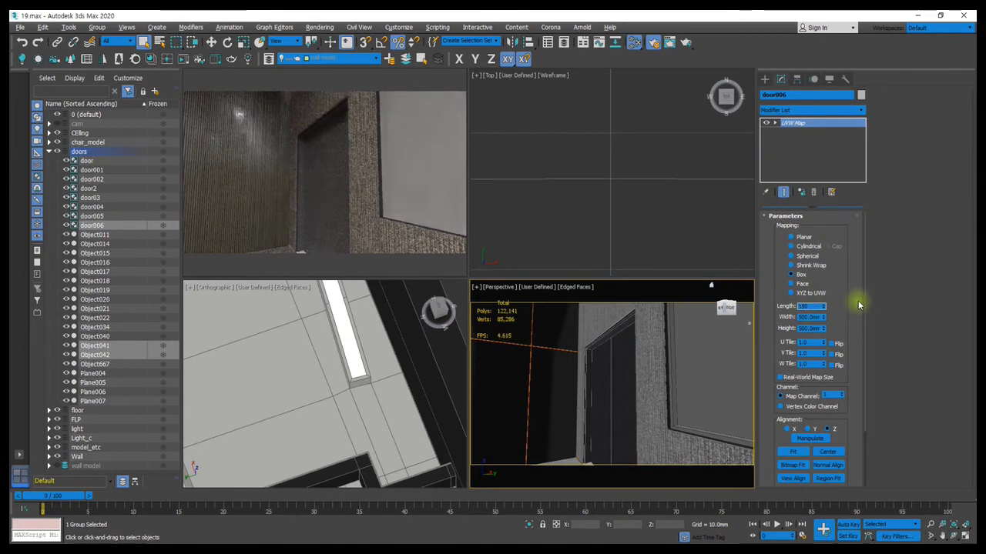
# Step: Set door006's box mapping Length, Width and Height to 150mm each
pyautogui.press('Tab')
pyautogui.write('150')
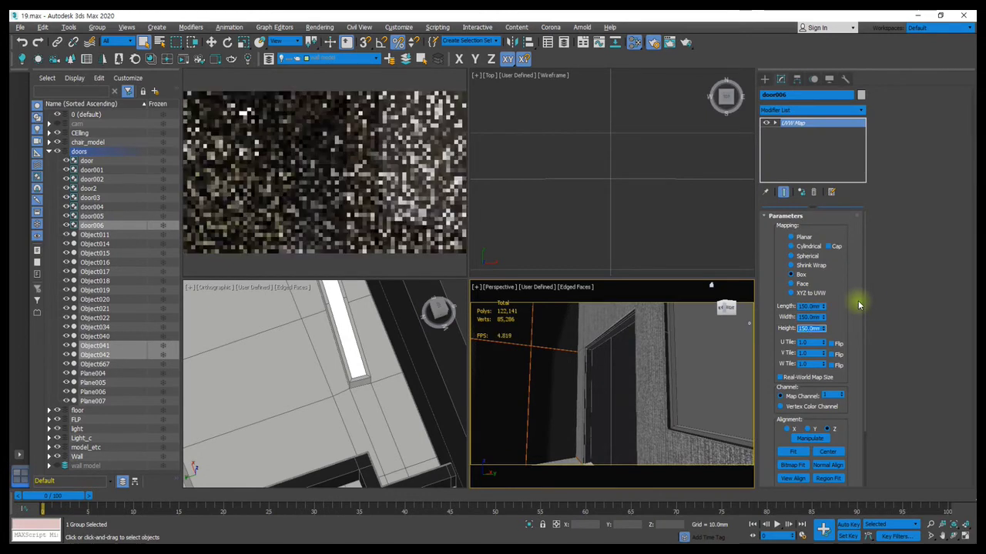
pyautogui.press('Return')
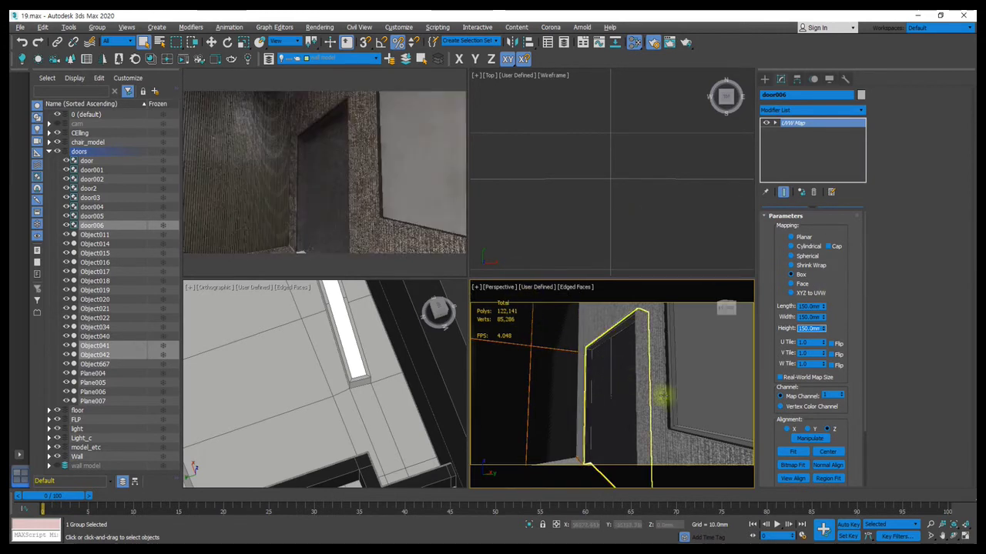
pyautogui.moveTo(669, 398)
pyautogui.keyDown('alt'); pyautogui.mouseDown(button='middle')
pyautogui.moveTo(608, 371)
pyautogui.moveTo(638, 374)
pyautogui.moveTo(634, 462)
pyautogui.moveTo(614, 370)
pyautogui.moveTo(595, 370)
pyautogui.moveTo(600, 383)
pyautogui.mouseUp(button='middle'); pyautogui.keyUp('alt')
pyautogui.rightClick(628, 409)
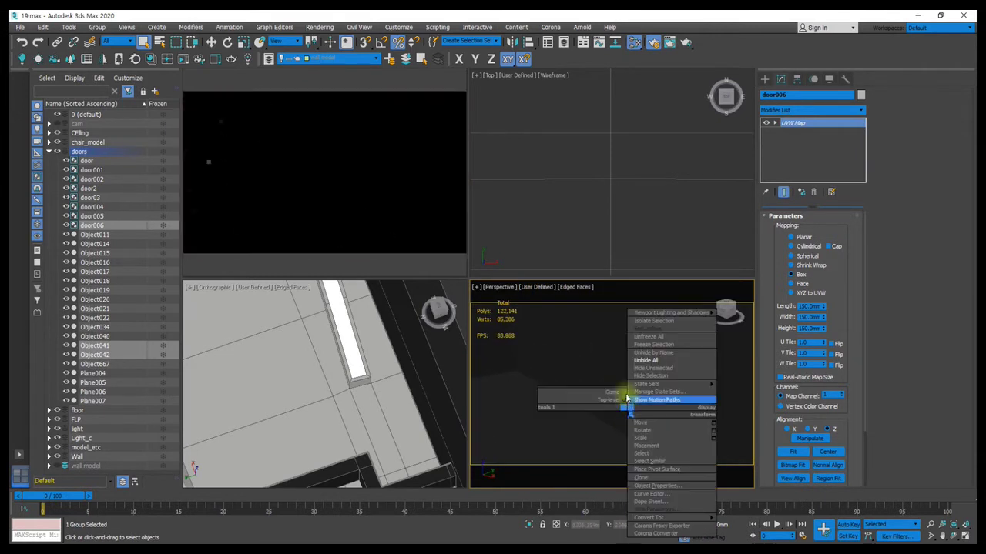
pyautogui.click(572, 341)
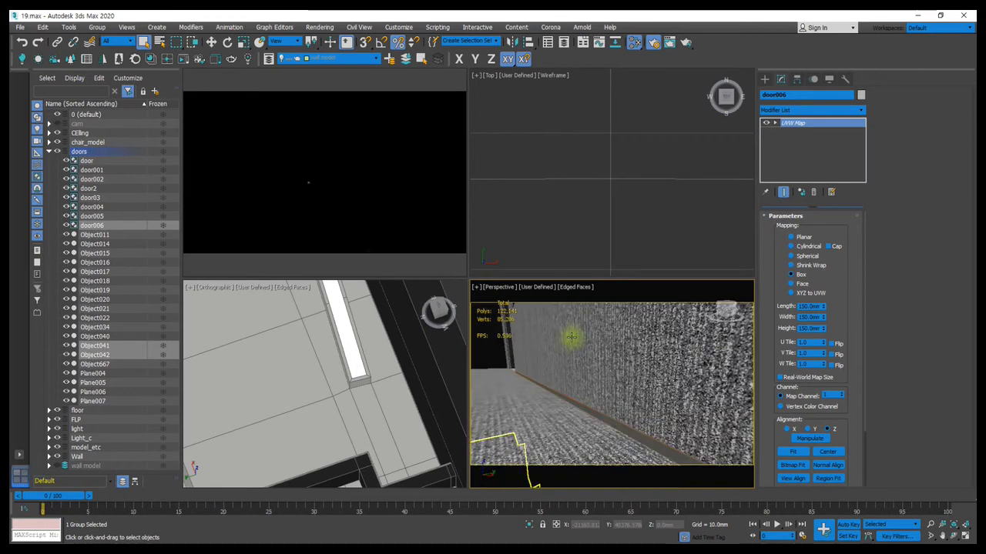
pyautogui.moveTo(606, 341)
pyautogui.keyDown('alt'); pyautogui.mouseDown(button='middle')
pyautogui.moveTo(598, 418)
pyautogui.moveTo(639, 366)
pyautogui.moveTo(647, 379)
pyautogui.moveTo(611, 372)
pyautogui.moveTo(639, 374)
pyautogui.moveTo(607, 361)
pyautogui.moveTo(638, 363)
pyautogui.moveTo(588, 375)
pyautogui.moveTo(569, 361)
pyautogui.moveTo(715, 389)
pyautogui.moveTo(655, 369)
pyautogui.moveTo(675, 358)
pyautogui.moveTo(636, 348)
pyautogui.moveTo(651, 361)
pyautogui.moveTo(721, 341)
pyautogui.moveTo(689, 352)
pyautogui.mouseUp(button='middle'); pyautogui.keyUp('alt')
pyautogui.click(603, 418)
pyautogui.click(687, 380)
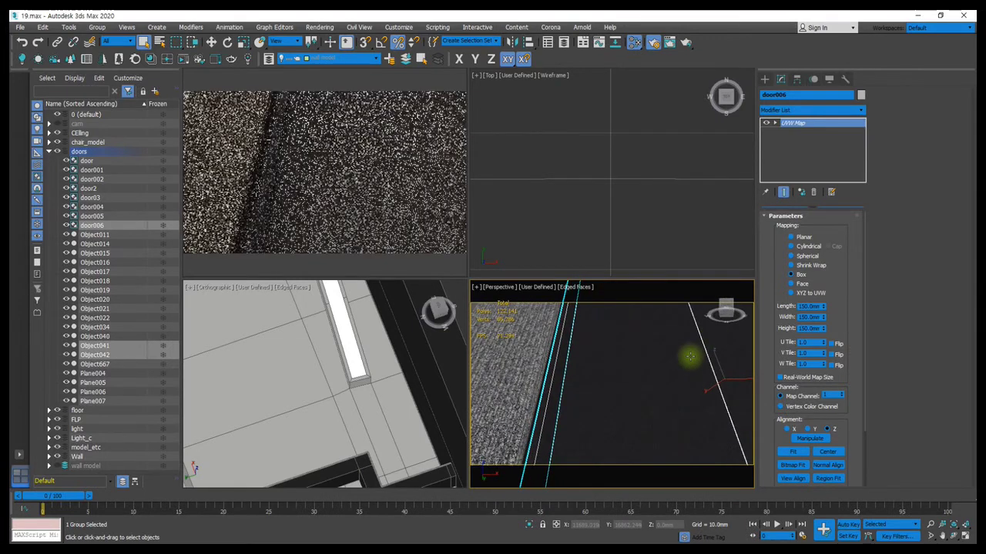
pyautogui.keyDown('alt'); pyautogui.moveTo(675, 385); pyautogui.dragTo(669, 365, button='middle'); pyautogui.keyUp('alt')
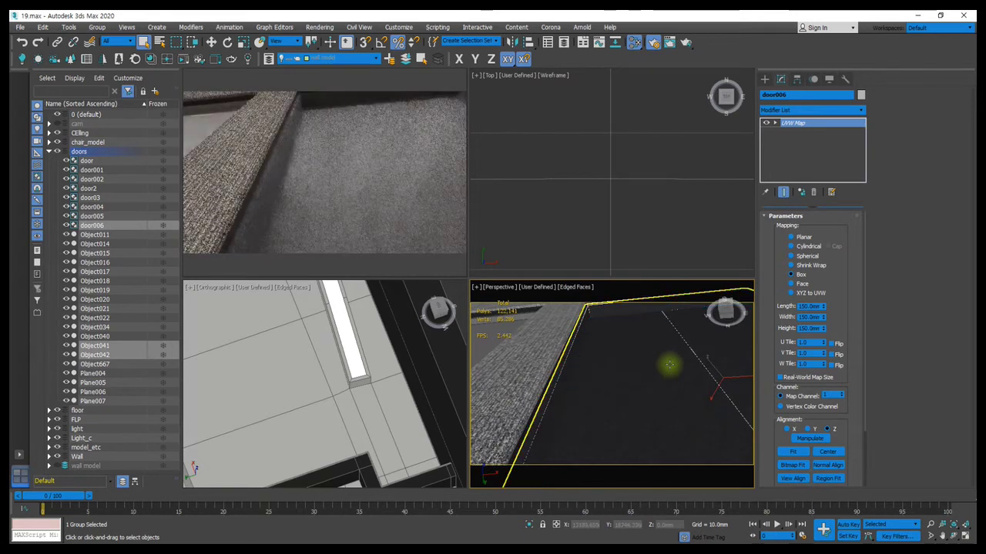
pyautogui.click(653, 370)
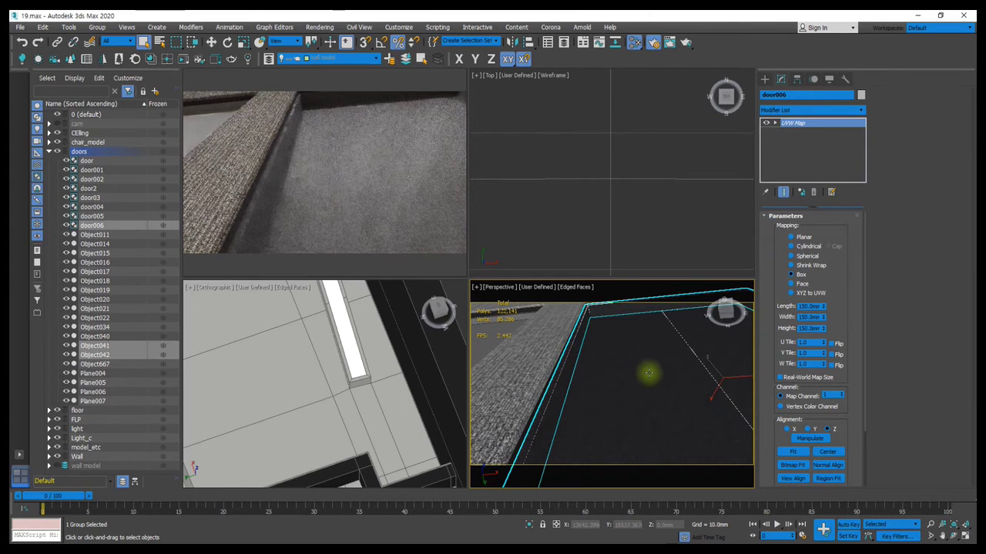
# Step: Briefly isolate door006, then end isolation so the whole corridor shows again
pyautogui.rightClick(651, 373)
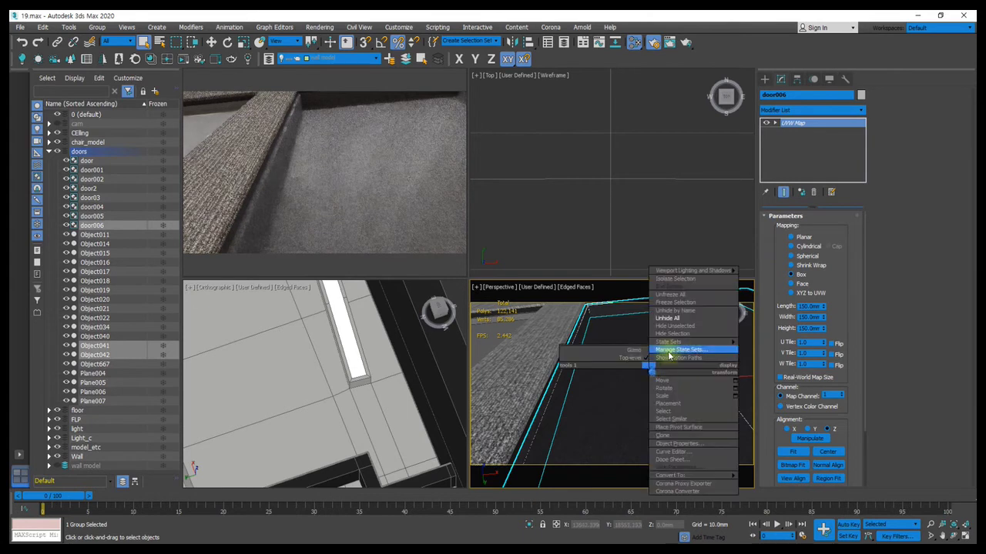
pyautogui.rightClick(656, 343)
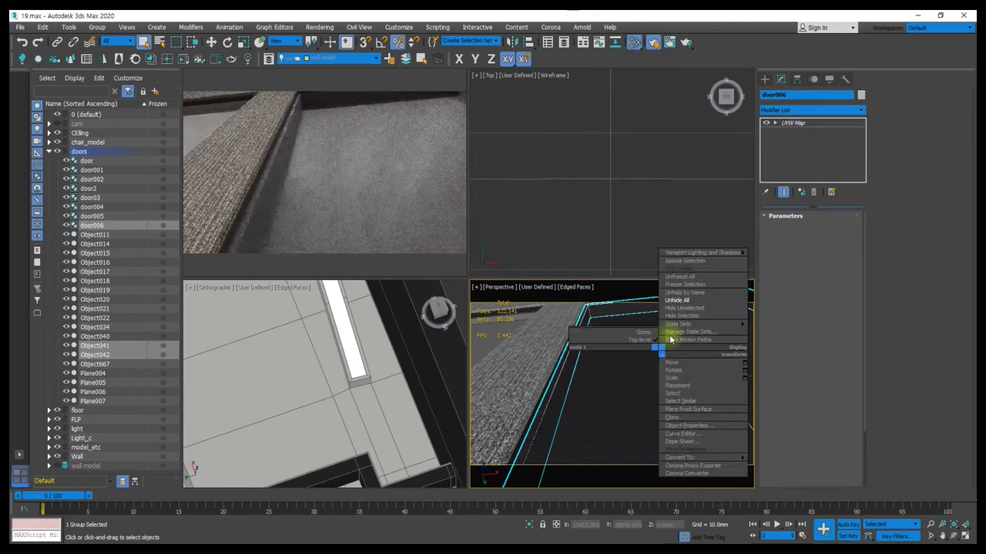
pyautogui.click(684, 264)
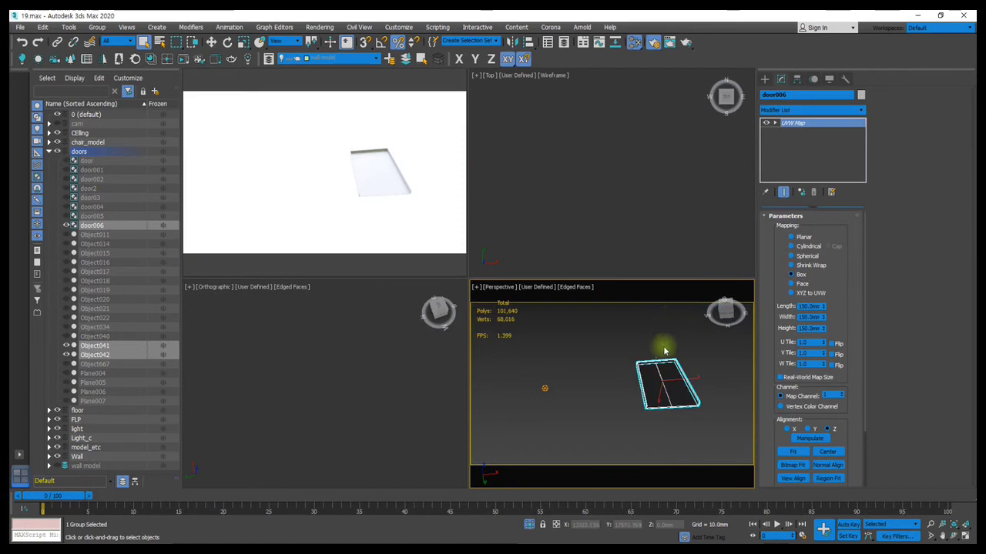
pyautogui.scroll(-3, 659, 342)
pyautogui.keyDown('alt'); pyautogui.moveTo(638, 347); pyautogui.dragTo(574, 429, button='middle'); pyautogui.keyUp('alt')
pyautogui.rightClick(654, 368)
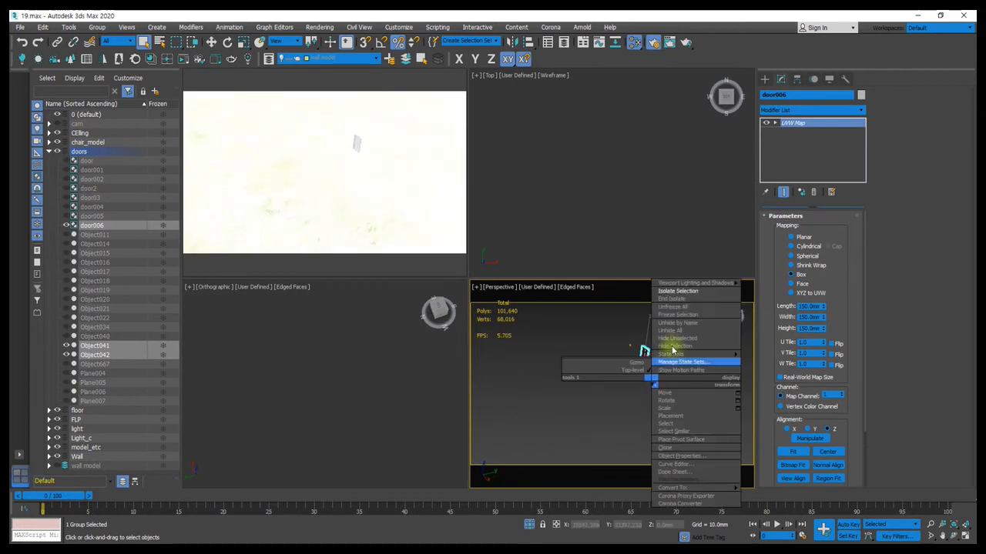
pyautogui.click(689, 301)
# Step: Add the left door to the selection so both doors are chosen
pyautogui.scroll(-4, 624, 346)
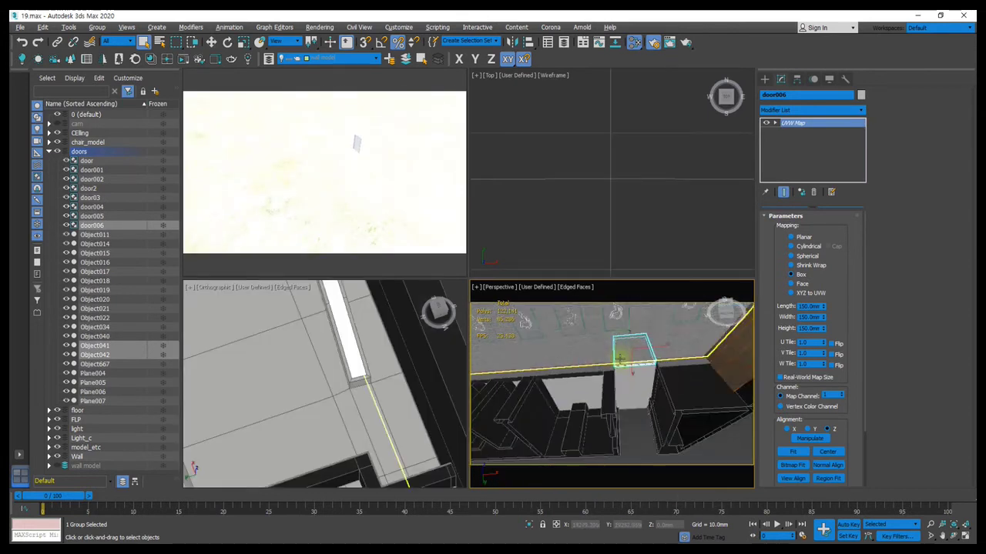
pyautogui.keyDown('alt'); pyautogui.moveTo(631, 330); pyautogui.dragTo(595, 356, button='middle'); pyautogui.keyUp('alt')
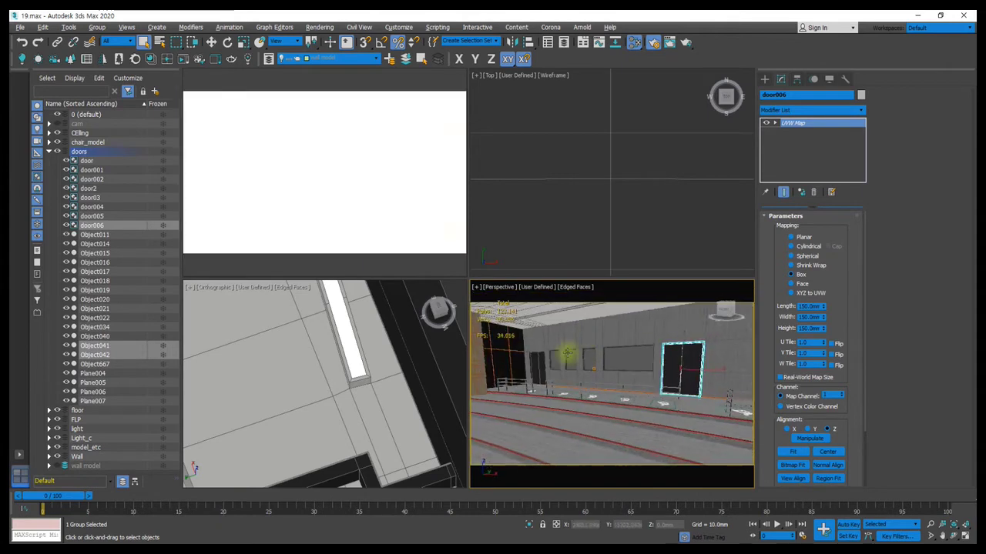
pyautogui.keyDown('ctrl'); pyautogui.click(539, 358); pyautogui.keyUp('ctrl')
pyautogui.rightClick(537, 356)
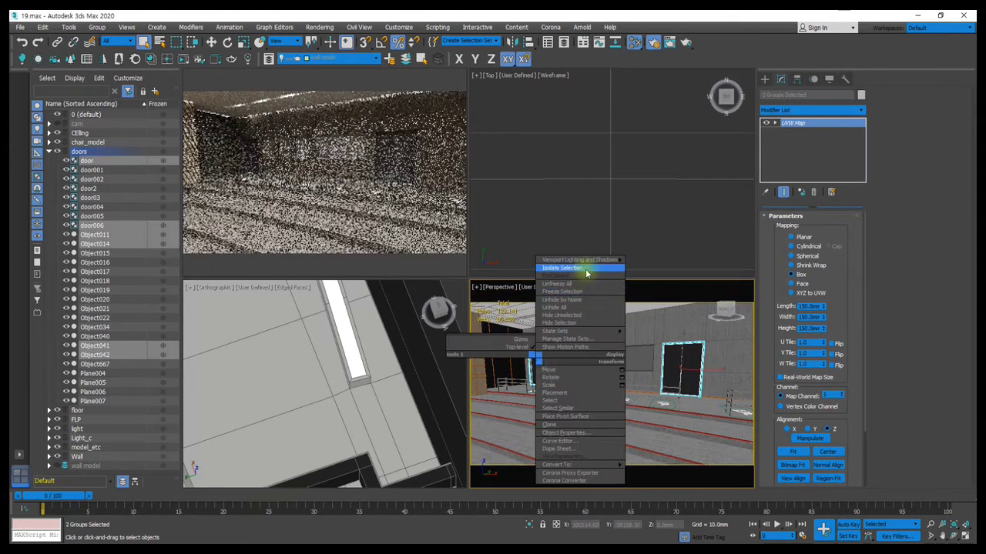
# Step: Isolate both doors, set Corona exposure to 1.0 EV, and select door006
pyautogui.click(562, 268)
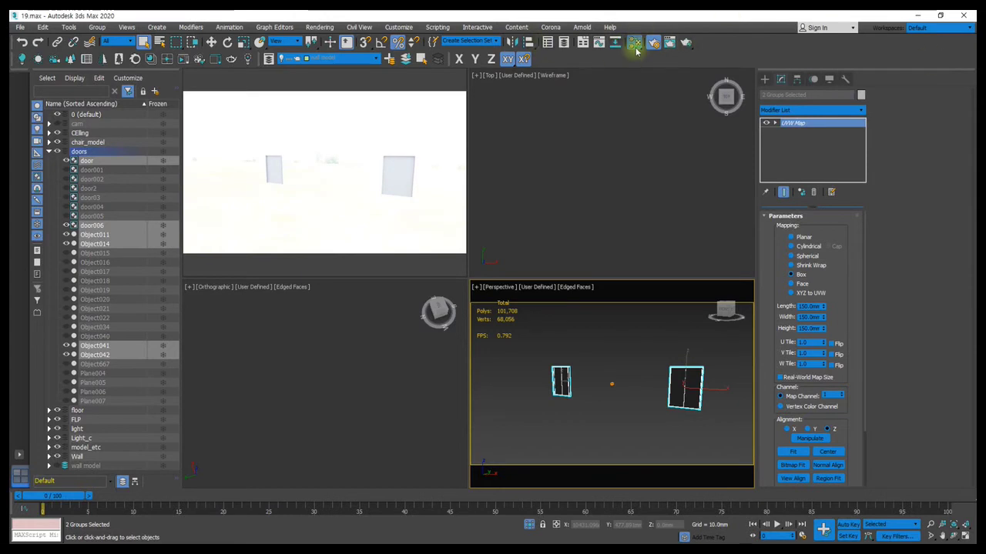
pyautogui.click(651, 43)
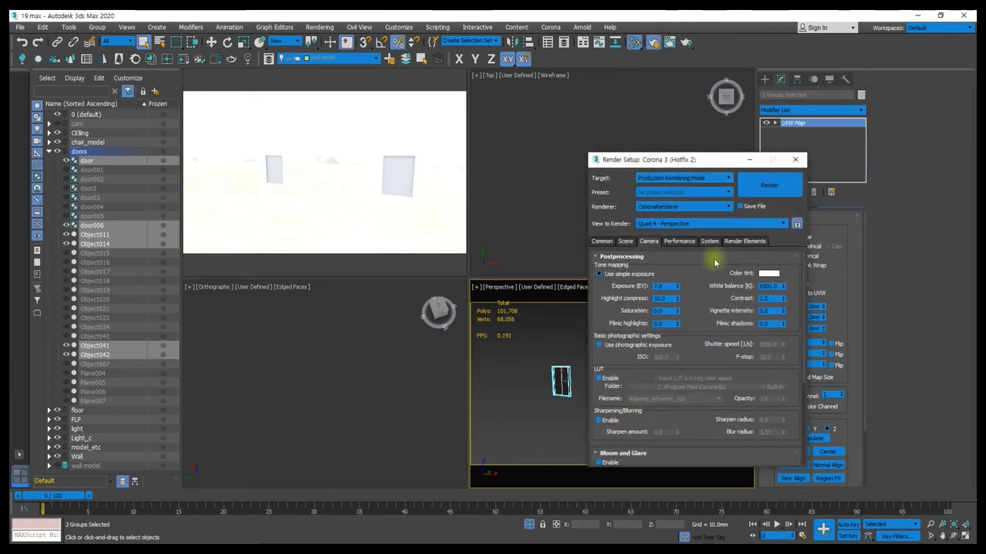
pyautogui.write('1')
pyautogui.press('Return')
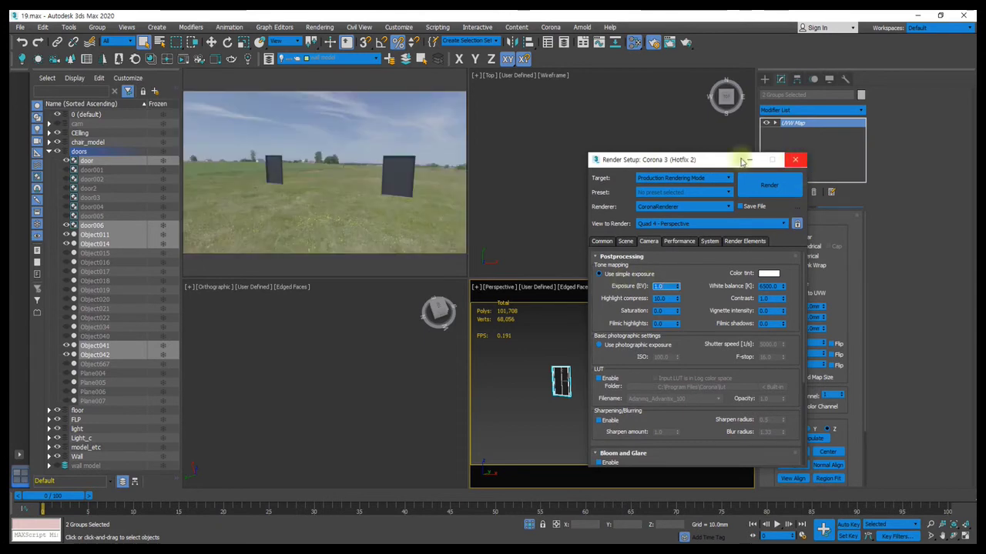
pyautogui.click(794, 161)
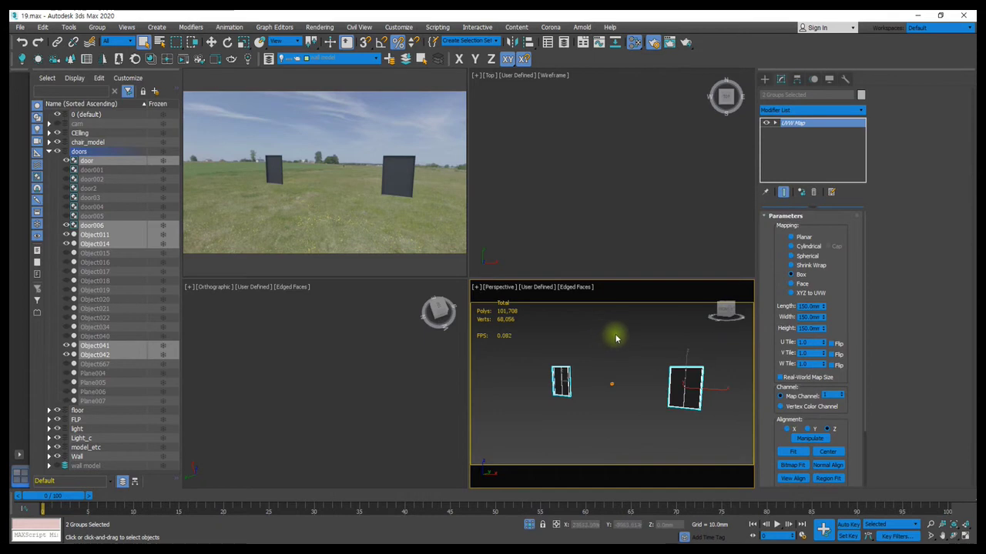
pyautogui.click(703, 360)
pyautogui.click(686, 389)
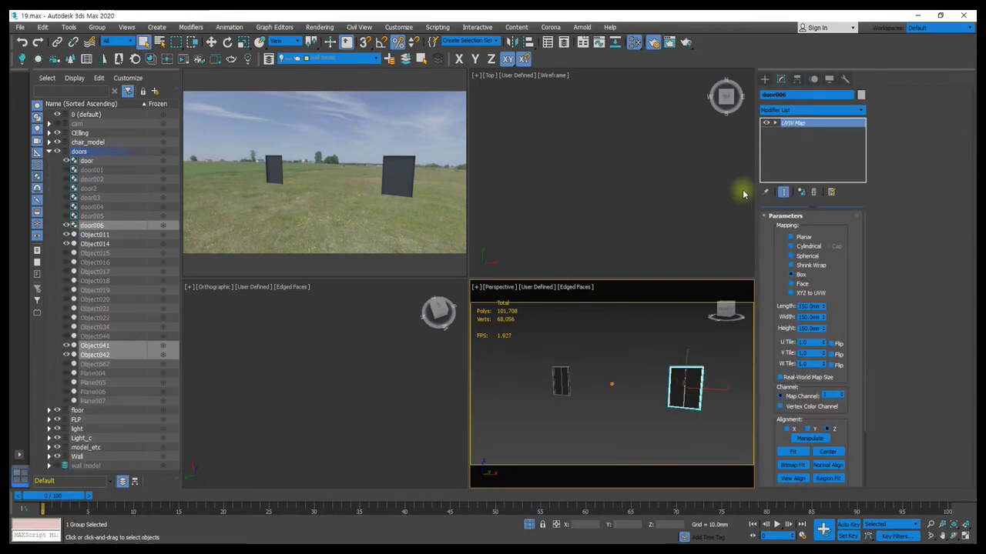
# Step: Open the door group and remove the UVW Map and Shell modifiers from Object042
pyautogui.click(98, 28)
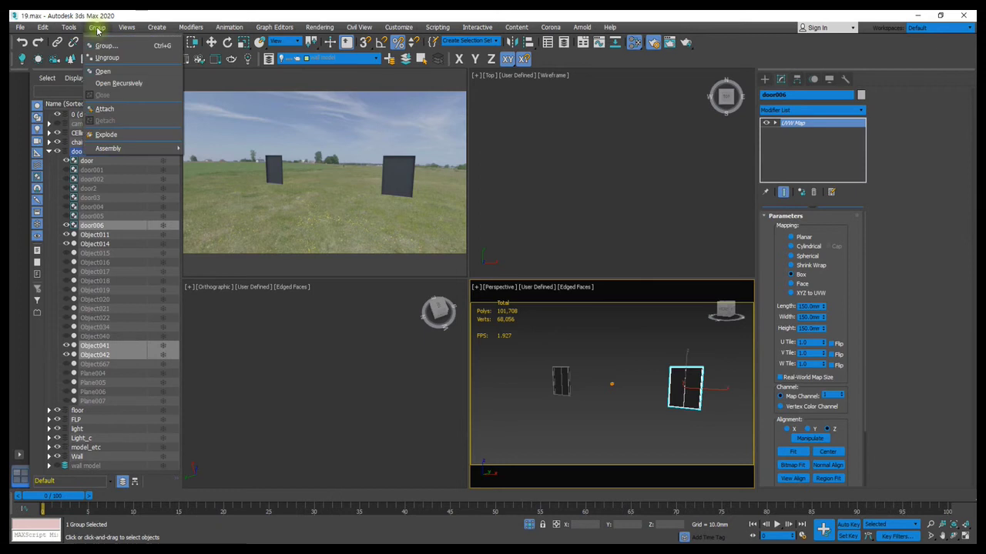
pyautogui.click(103, 72)
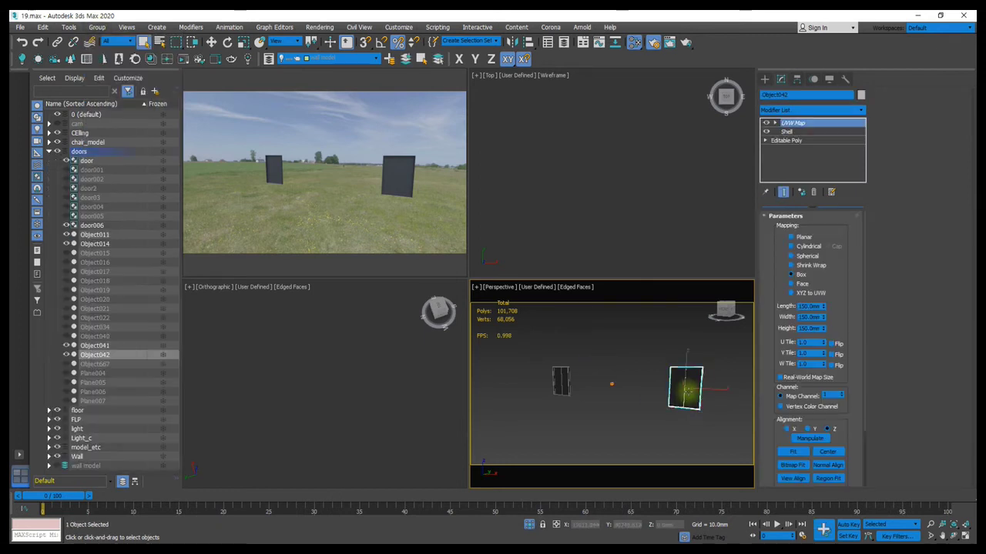
pyautogui.scroll(2, 685, 382)
pyautogui.scroll(2, 685, 385)
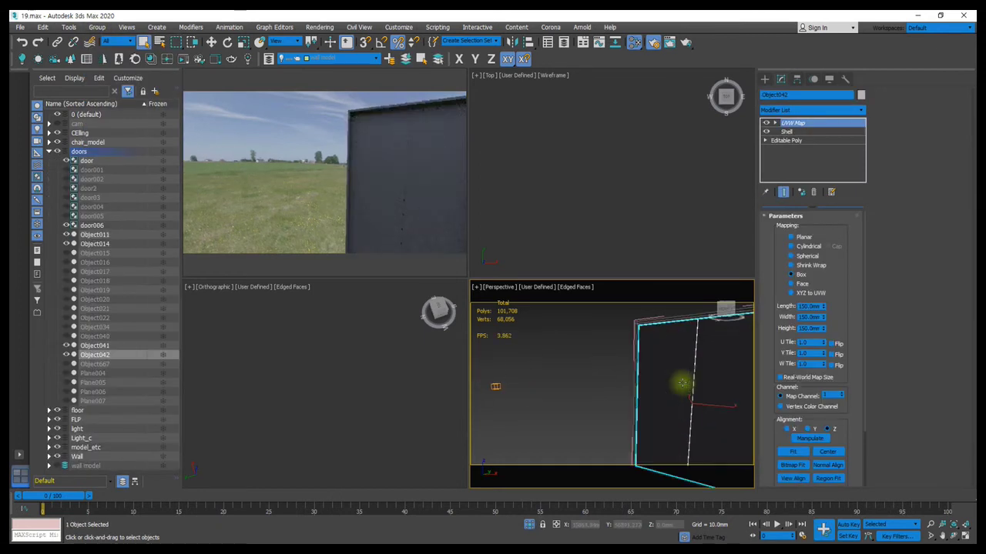
pyautogui.scroll(1, 682, 393)
pyautogui.scroll(1, 681, 394)
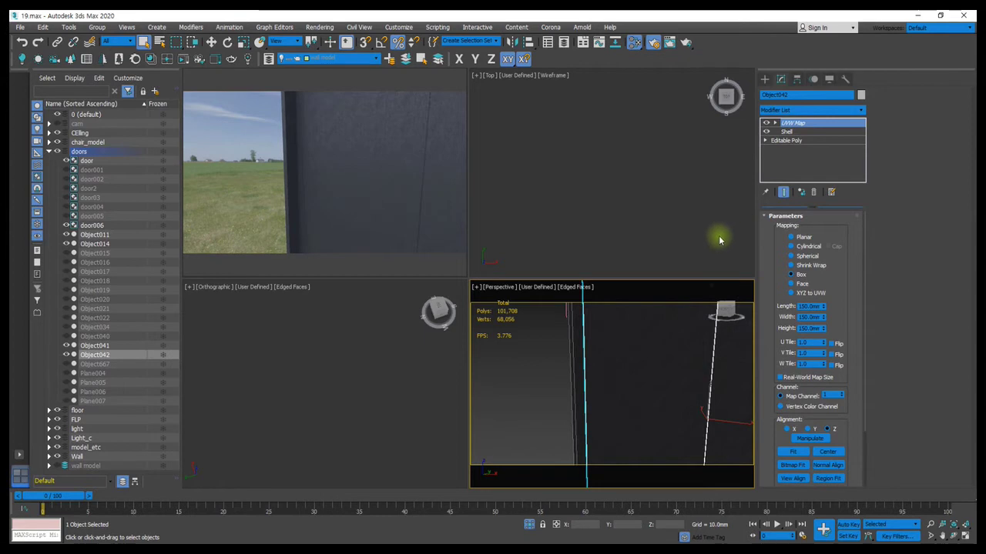
pyautogui.hotkey('ctrl', 'z')
pyautogui.hotkey('ctrl', 'z')
pyautogui.hotkey('ctrl', 'z')
# Step: Move the door group aside to the left and select the door panel Object042
pyautogui.click(607, 333)
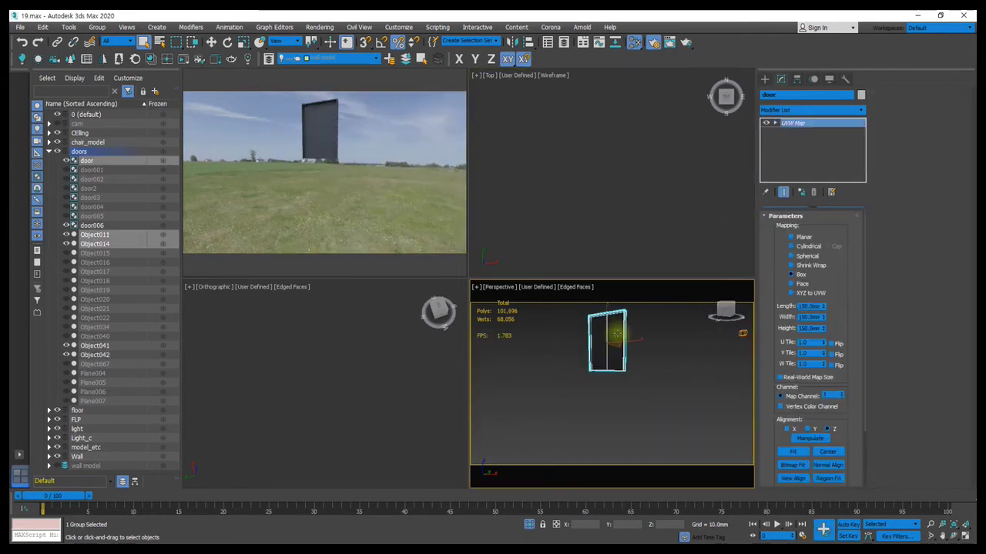
pyautogui.moveTo(659, 341)
pyautogui.mouseDown()
pyautogui.moveTo(583, 374)
pyautogui.moveTo(651, 371)
pyautogui.mouseUp()
pyautogui.click(651, 371)
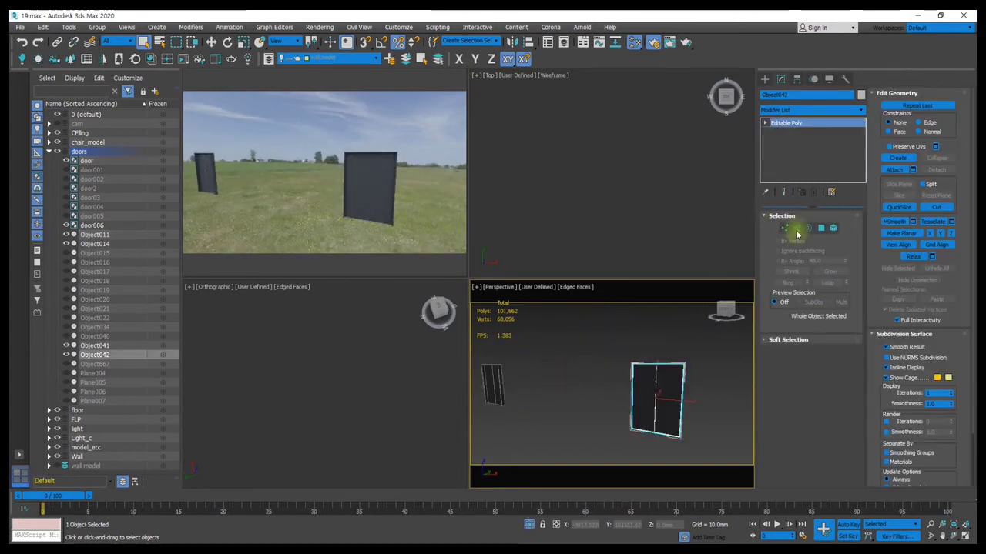
# Step: In Edge mode, select the four panel edges of Object042, then bring up the Slate Material Editor
pyautogui.press('2')
pyautogui.moveTo(638, 395); pyautogui.dragTo(686, 390)
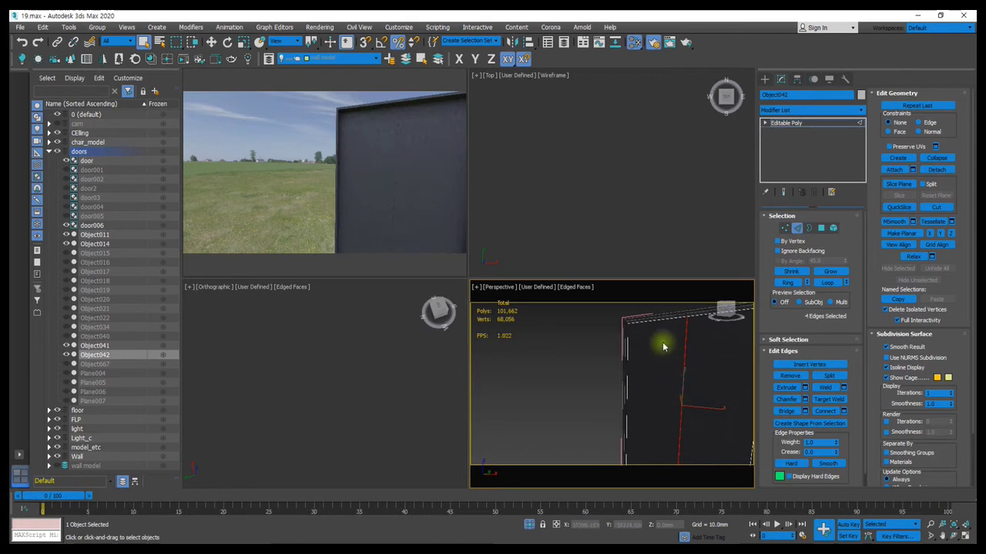
pyautogui.moveTo(678, 334)
pyautogui.mouseDown()
pyautogui.moveTo(676, 381)
pyautogui.moveTo(689, 389)
pyautogui.moveTo(682, 342)
pyautogui.mouseUp()
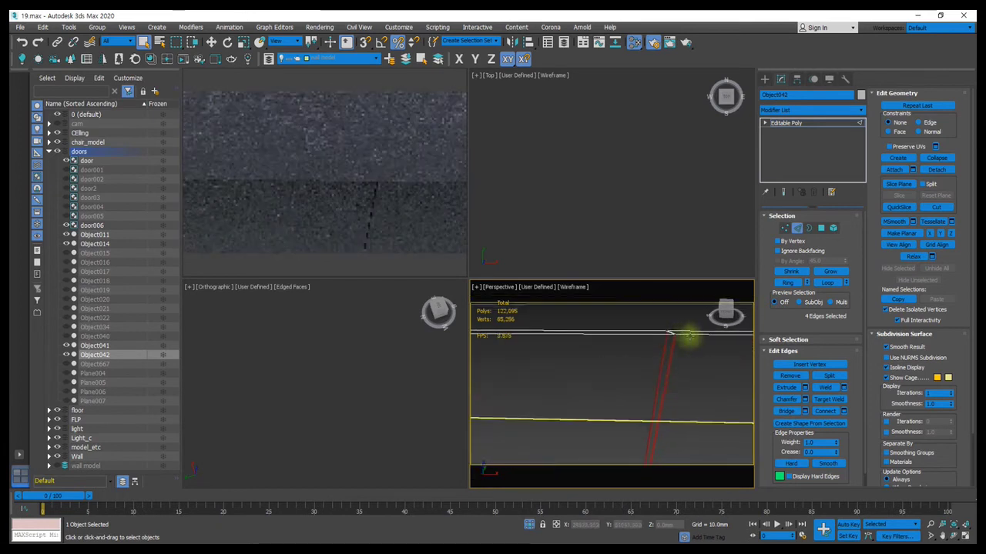
pyautogui.moveTo(683, 342)
pyautogui.mouseDown()
pyautogui.moveTo(655, 385)
pyautogui.moveTo(670, 382)
pyautogui.moveTo(654, 387)
pyautogui.moveTo(655, 370)
pyautogui.mouseUp()
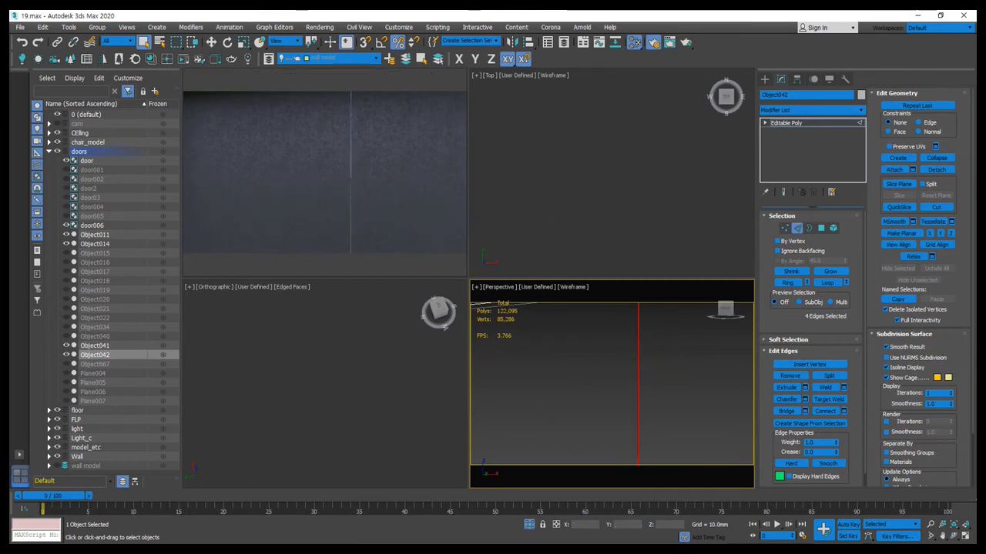
pyautogui.press('m')
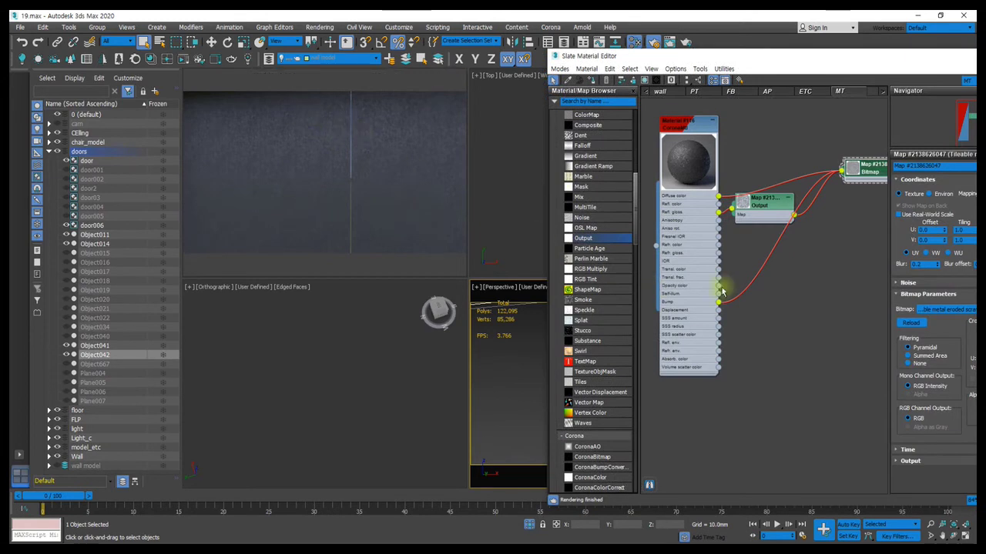
# Step: Insert a CoronaRoundEdges map into the bump wire, feeding the bitmap into its additional bump
pyautogui.moveTo(847, 185); pyautogui.dragTo(818, 203, button='middle')
pyautogui.moveTo(818, 203); pyautogui.dragTo(836, 220)
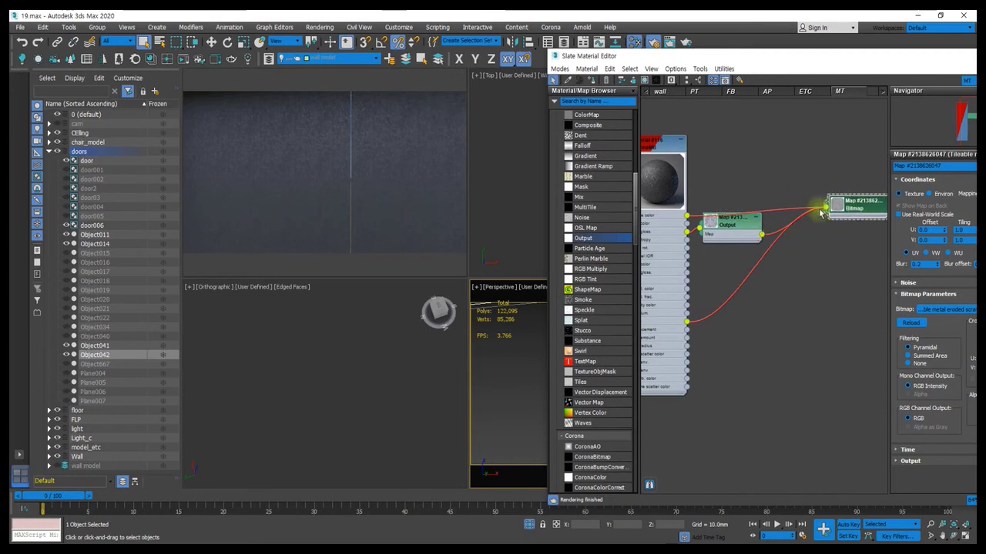
pyautogui.scroll(-5, 596, 277)
pyautogui.scroll(-5, 587, 319)
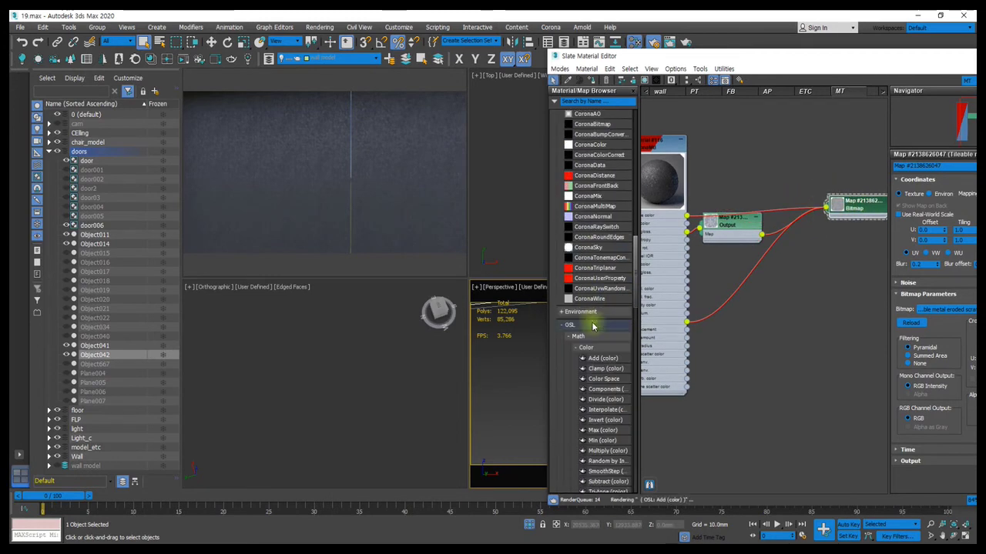
pyautogui.scroll(5, 589, 316)
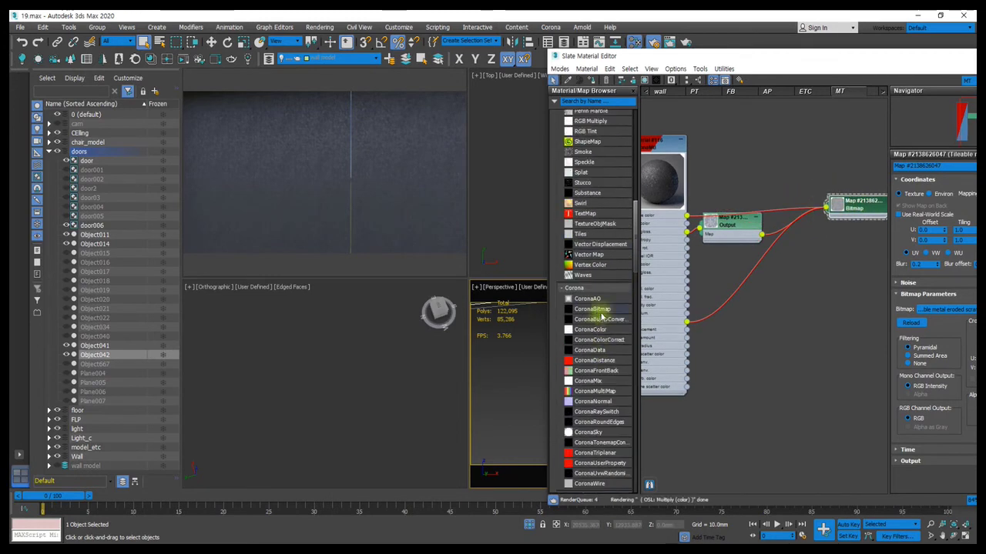
pyautogui.moveTo(593, 424); pyautogui.dragTo(744, 287)
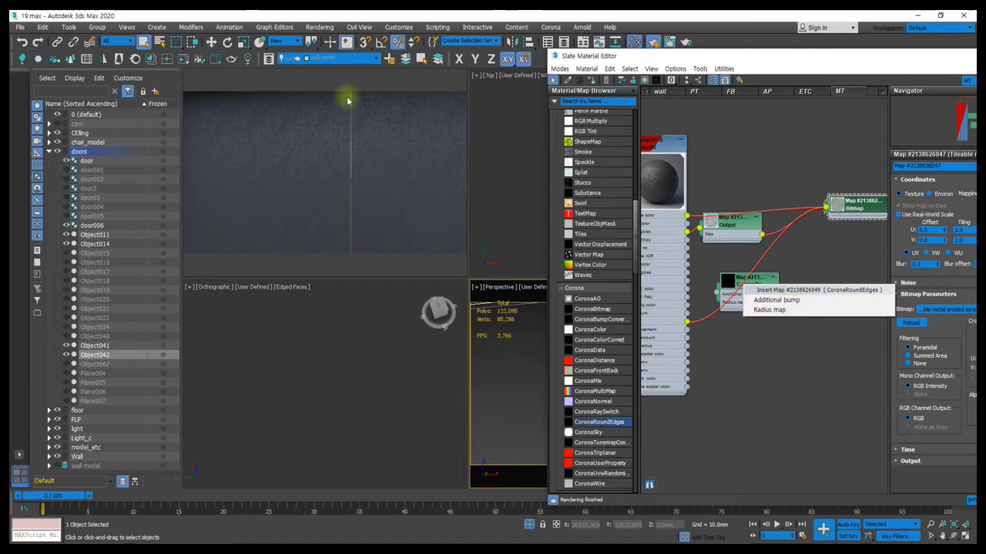
pyautogui.click(772, 300)
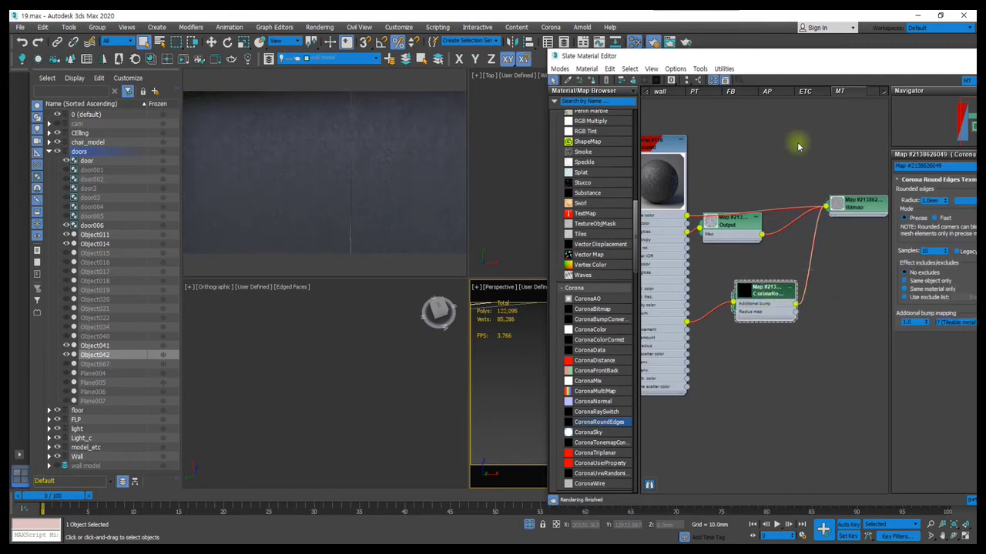
# Step: Try a 50 mm rounded-edge radius on the door edges, then set it back to 5 mm
pyautogui.moveTo(775, 57); pyautogui.dragTo(622, 40)
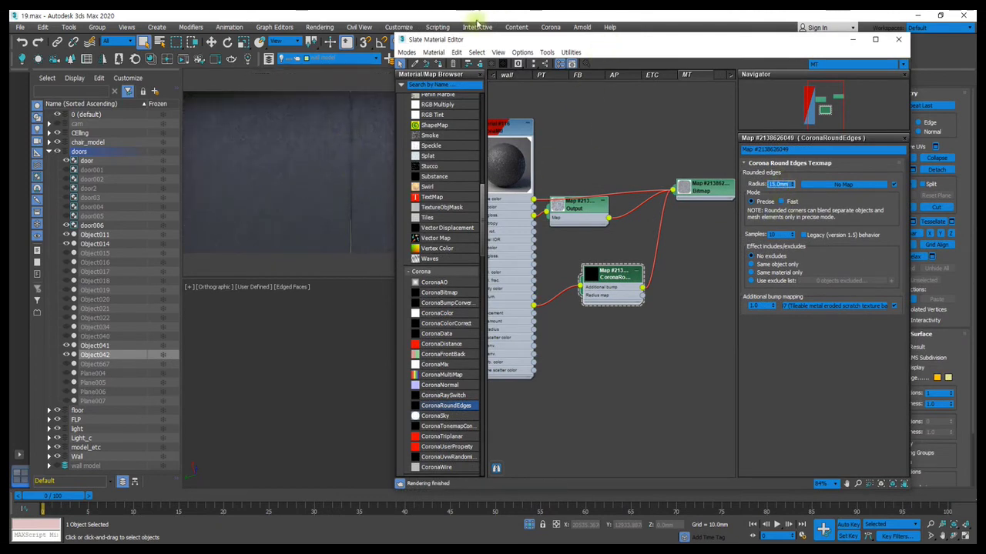
pyautogui.moveTo(473, 39); pyautogui.dragTo(656, 66)
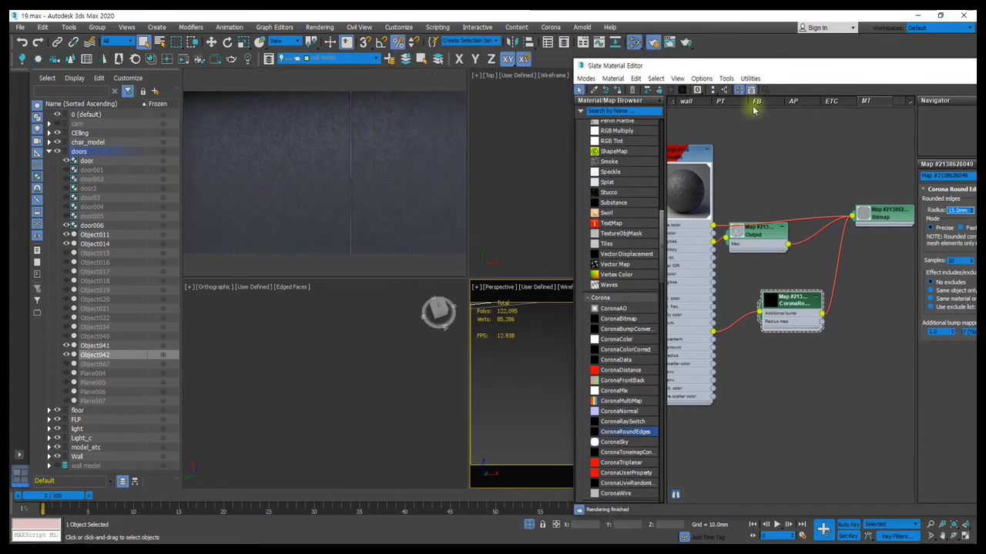
pyautogui.moveTo(726, 67); pyautogui.dragTo(660, 77)
pyautogui.press('m')
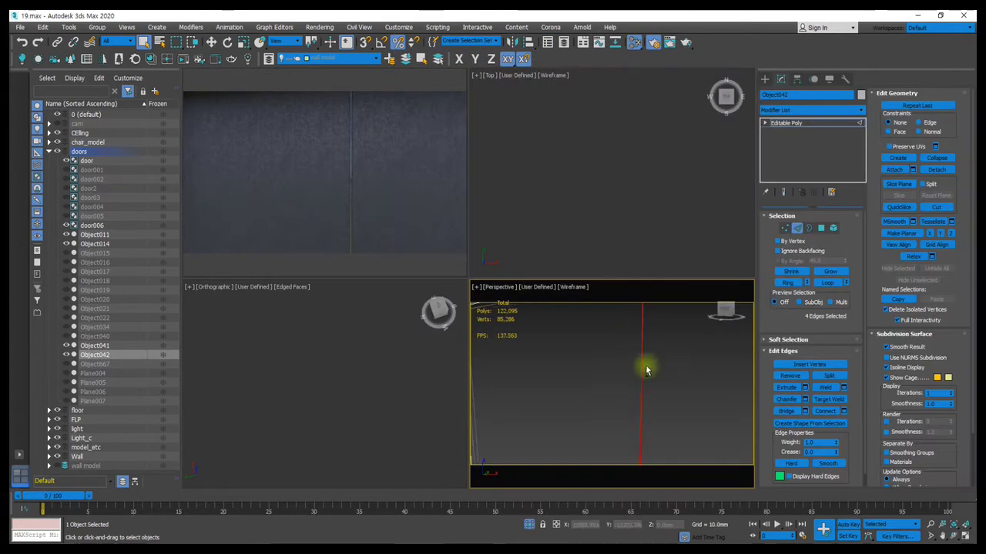
pyautogui.keyDown('alt'); pyautogui.moveTo(649, 366); pyautogui.dragTo(610, 375, button='middle'); pyautogui.keyUp('alt')
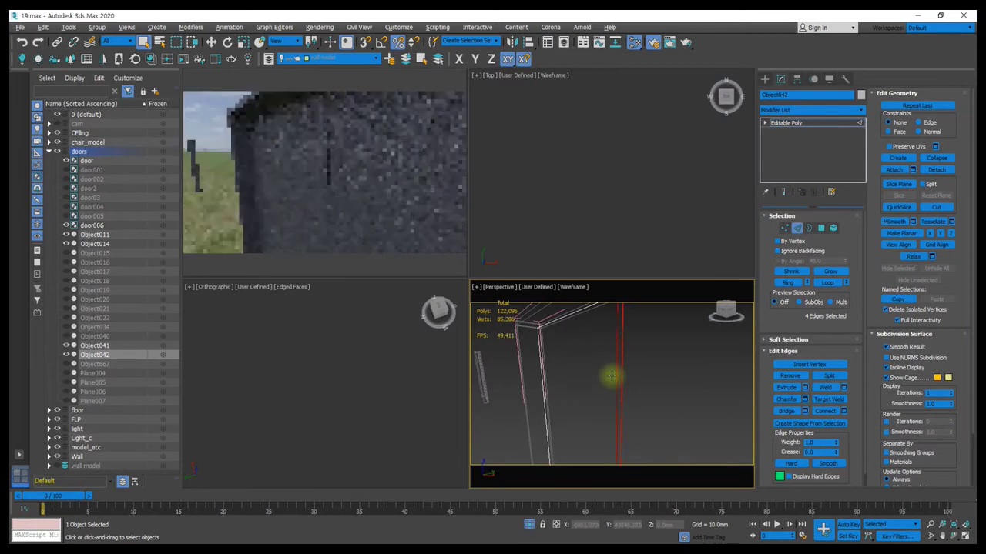
pyautogui.moveTo(613, 380)
pyautogui.keyDown('alt'); pyautogui.mouseDown(button='middle')
pyautogui.moveTo(592, 400)
pyautogui.moveTo(603, 390)
pyautogui.mouseUp(button='middle'); pyautogui.keyUp('alt')
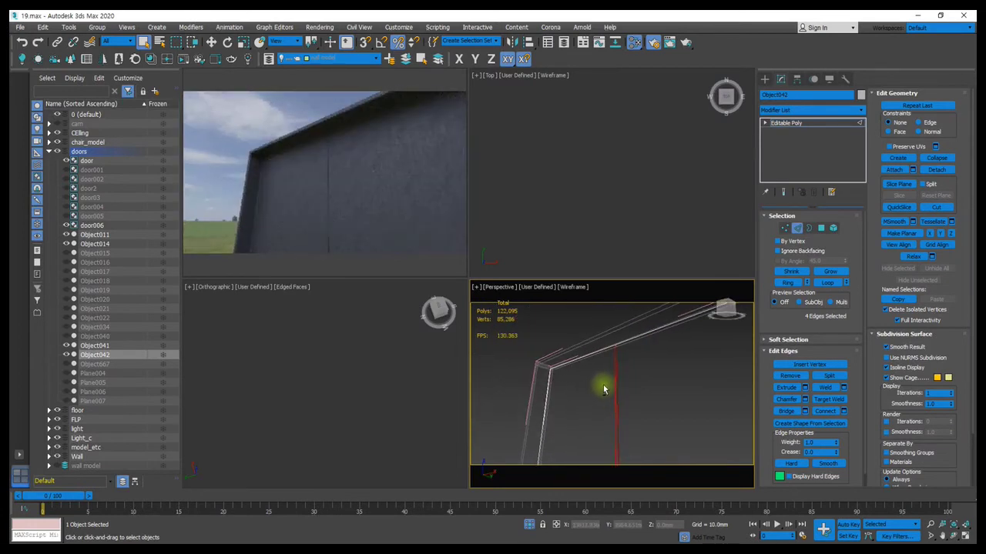
pyautogui.press('m')
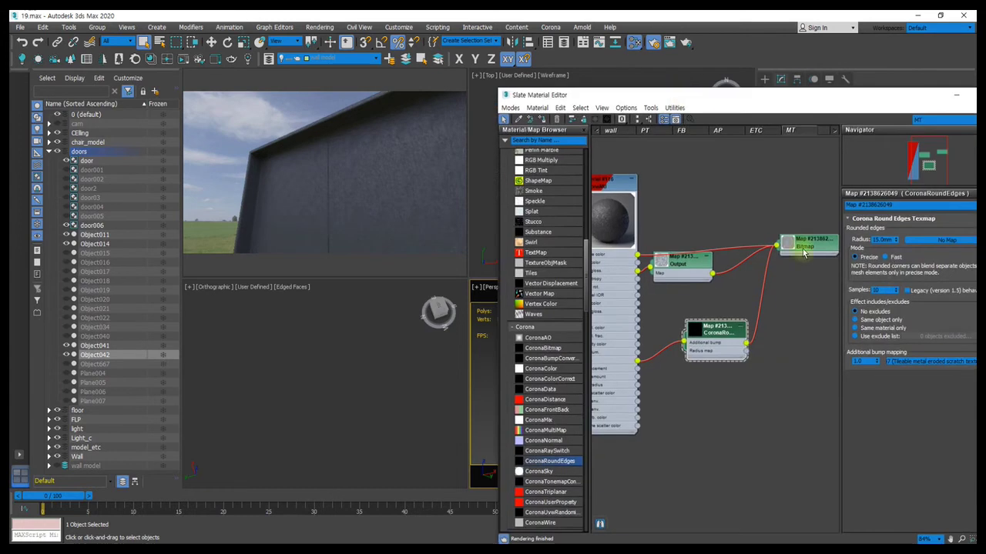
pyautogui.write('50')
pyautogui.press('Return')
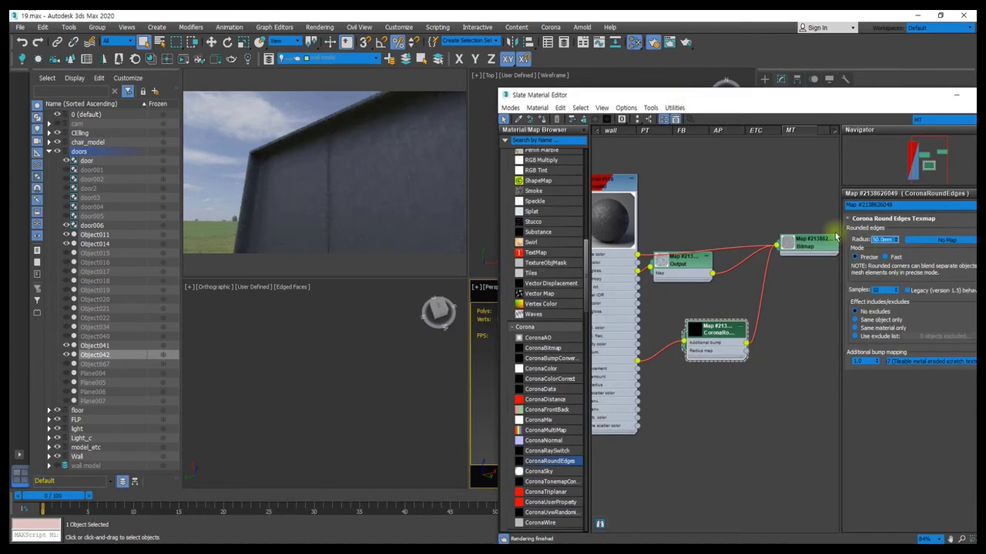
pyautogui.write('5')
pyautogui.press('Return')
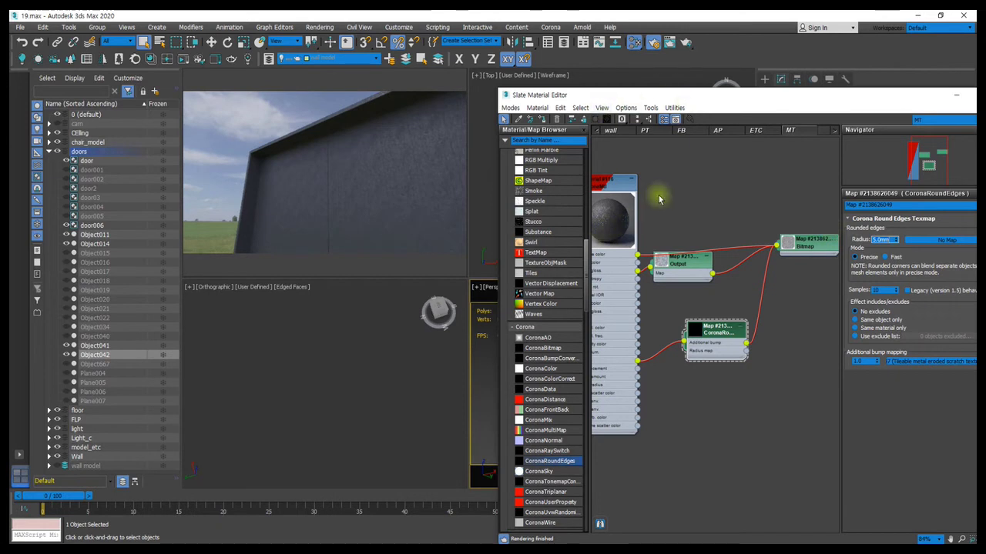
# Step: Show the Material #116 node's main settings in the editor
pyautogui.moveTo(660, 198); pyautogui.dragTo(726, 198, button='middle')
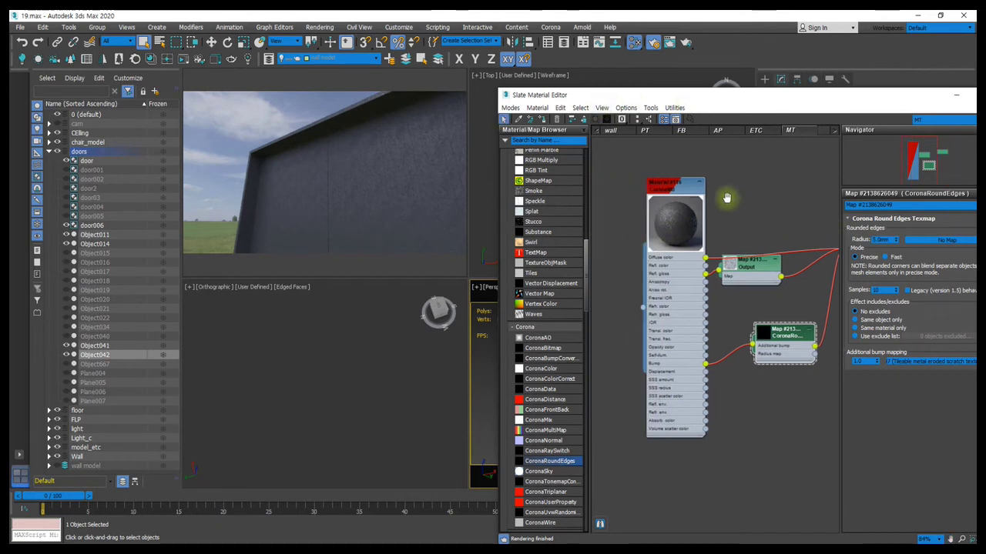
pyautogui.doubleClick(674, 184)
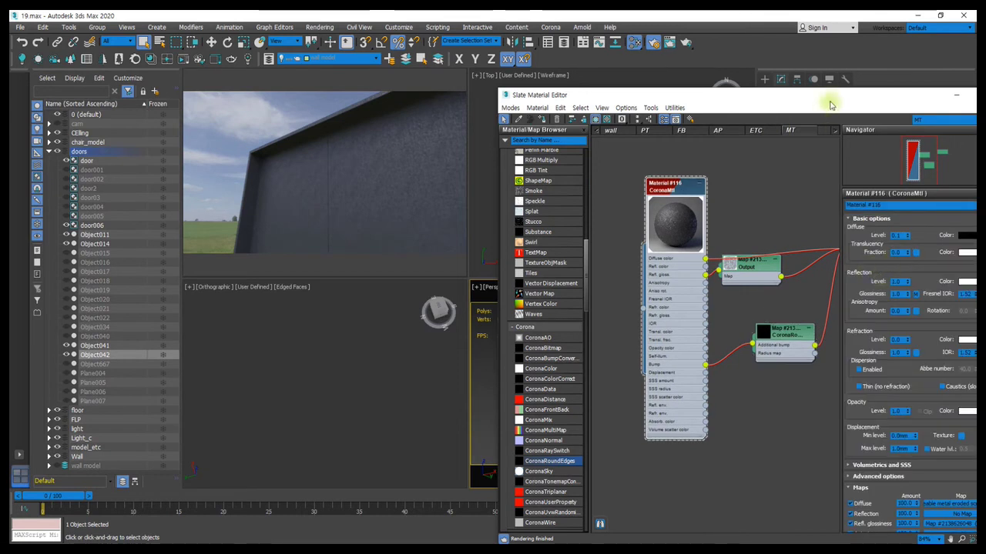
pyautogui.moveTo(800, 98); pyautogui.dragTo(707, 87)
# Step: Raise Material #116's reflection Fresnel IOR to 50, then to 999
pyautogui.click(806, 270)
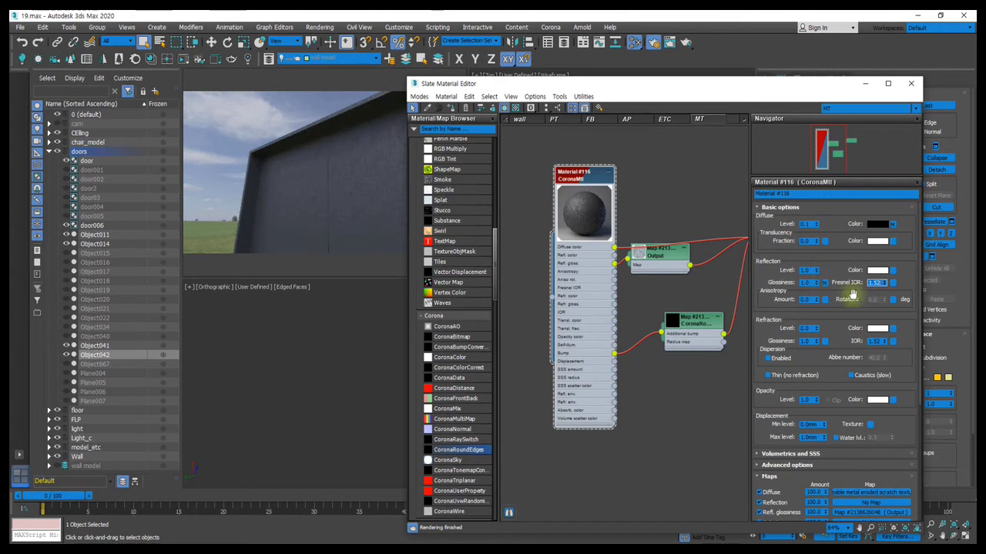
pyautogui.write('1.88')
pyautogui.press('Return')
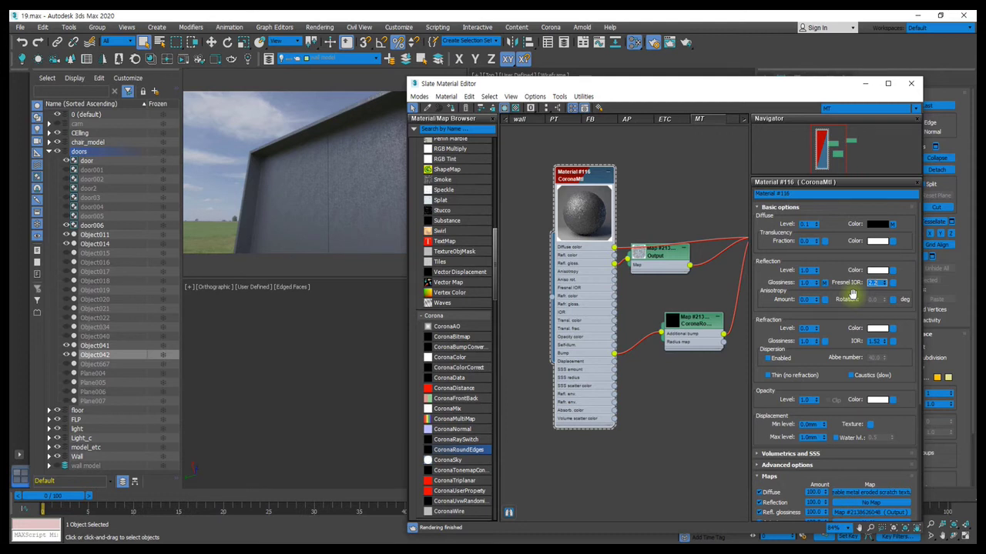
pyautogui.write('50')
pyautogui.press('Return')
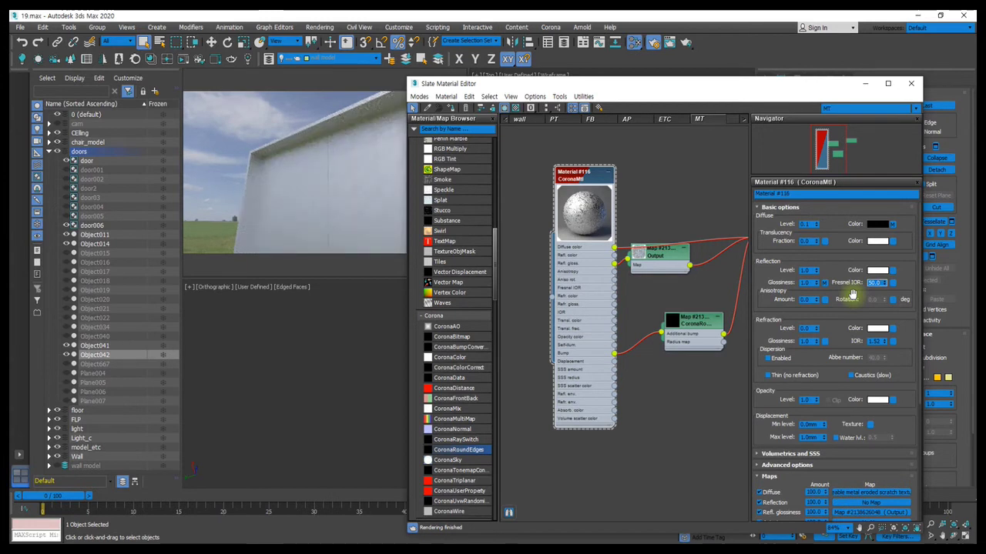
pyautogui.write('999')
pyautogui.press('Return')
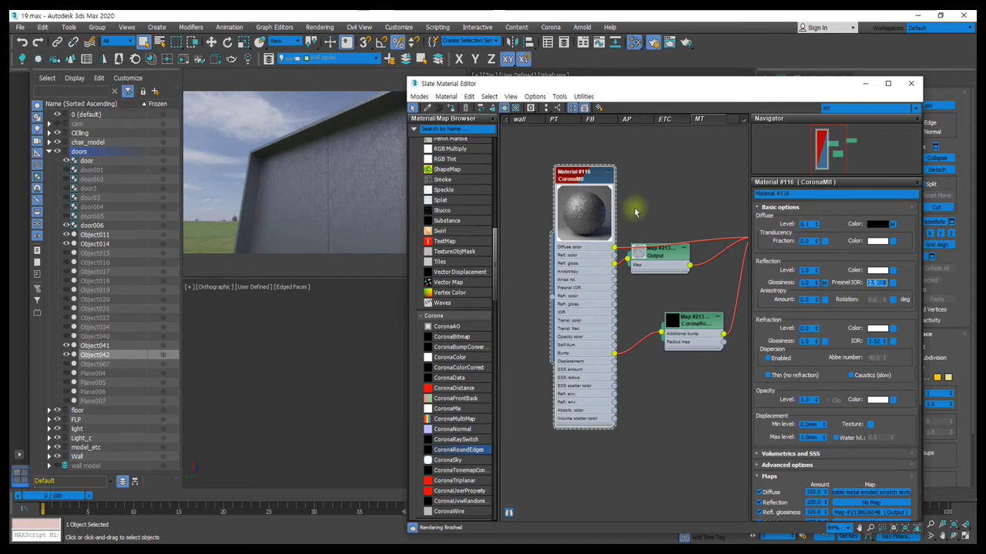
# Step: Check the CoronaRoundEdges map settings and close the material editor
pyautogui.scroll(-5, 636, 211)
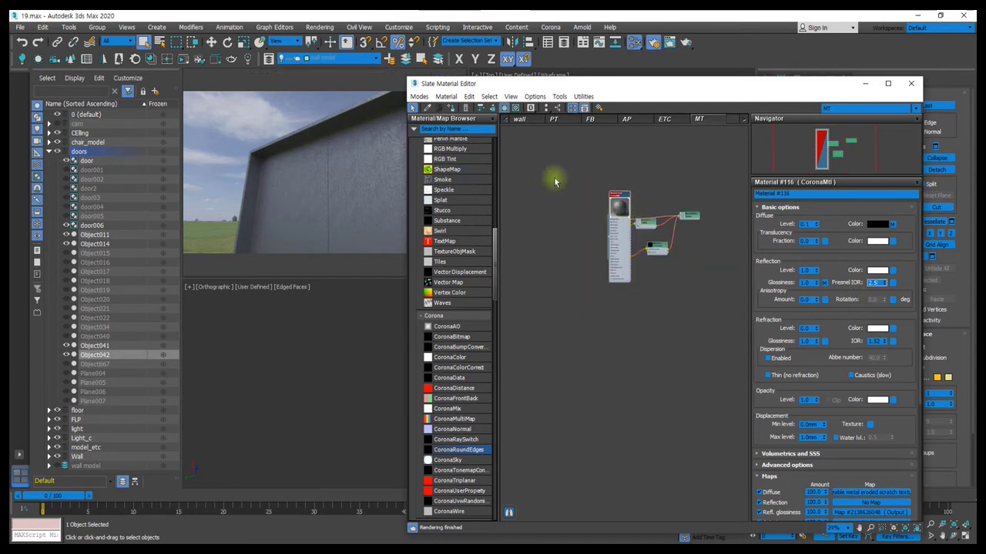
pyautogui.moveTo(554, 193); pyautogui.dragTo(555, 216, button='middle')
pyautogui.doubleClick(659, 269)
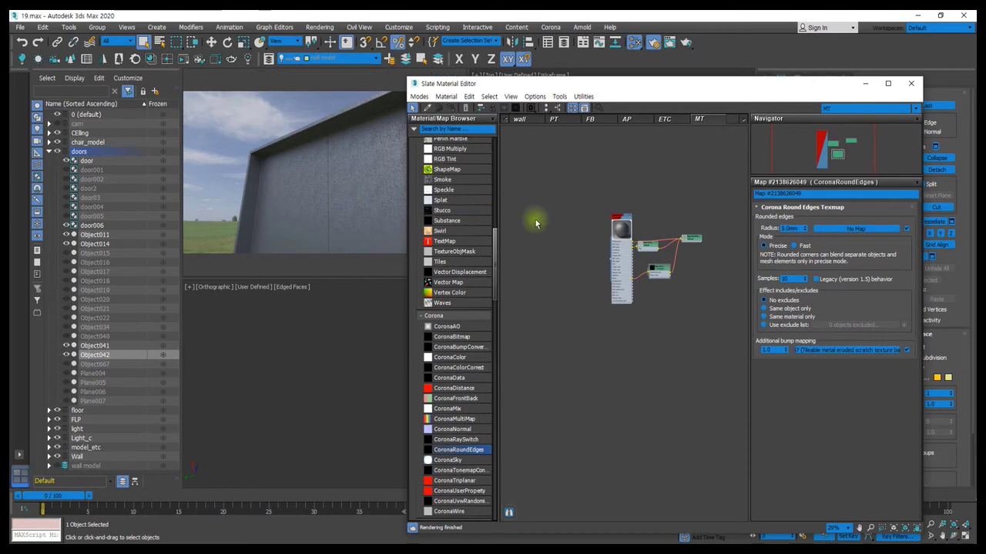
pyautogui.press('m')
pyautogui.keyDown('alt'); pyautogui.moveTo(512, 359); pyautogui.dragTo(590, 359, button='middle'); pyautogui.keyUp('alt')
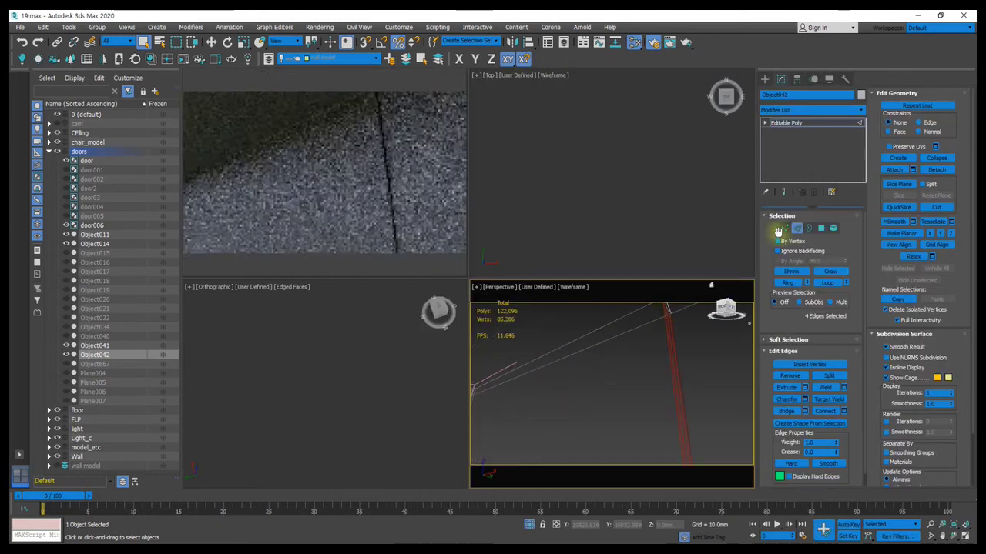
# Step: In Polygon mode, select the narrow strip polygon of the door frame
pyautogui.moveTo(660, 309); pyautogui.dragTo(646, 353, button='middle')
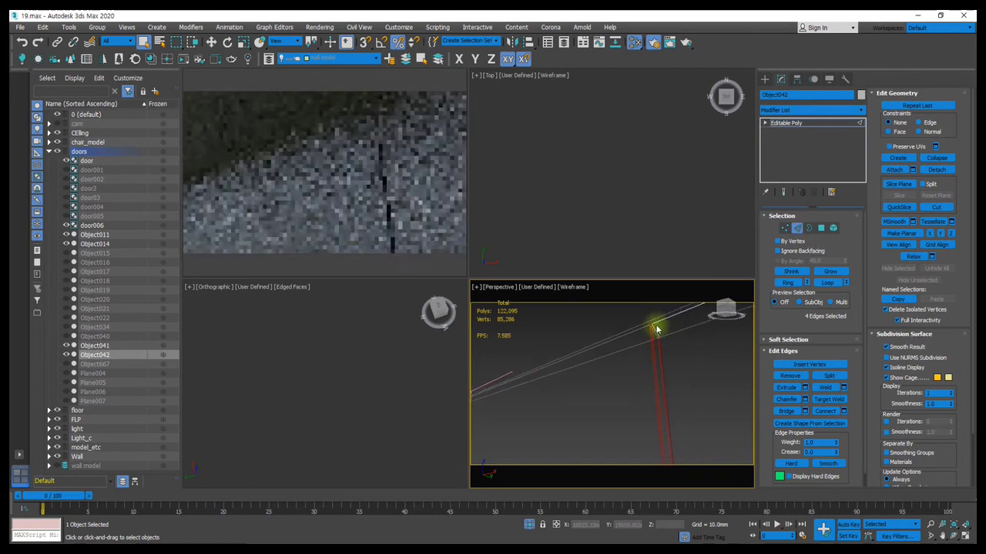
pyautogui.click(820, 228)
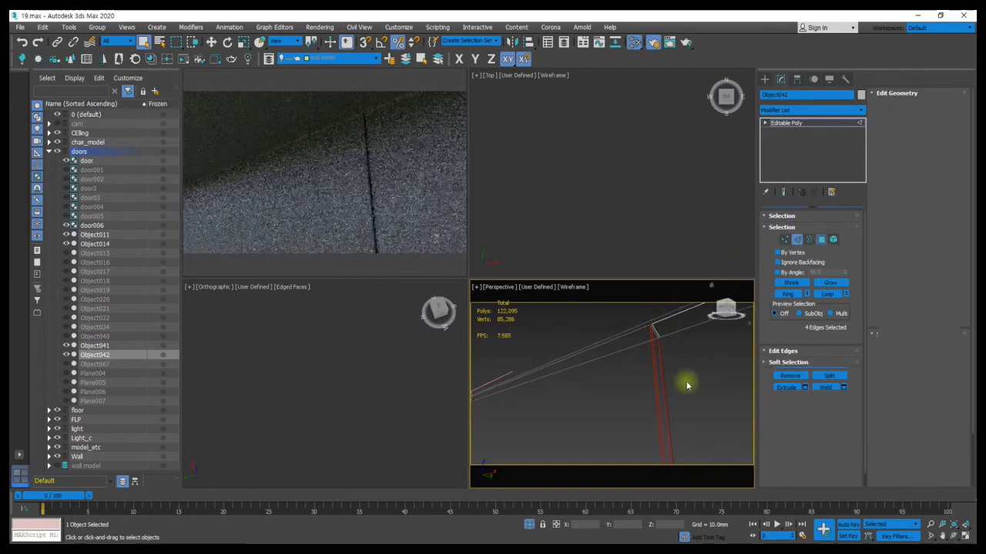
pyautogui.click(647, 371)
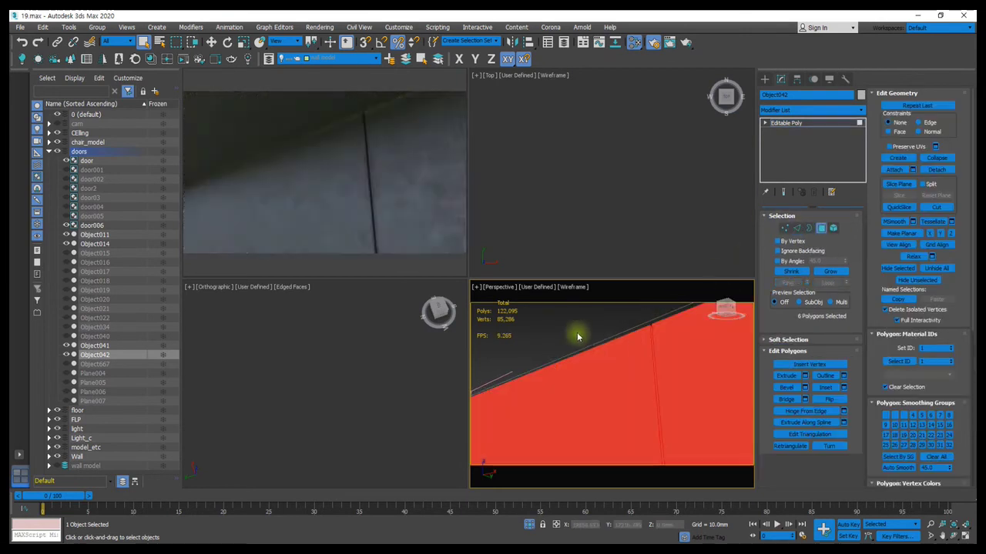
pyautogui.click(663, 368)
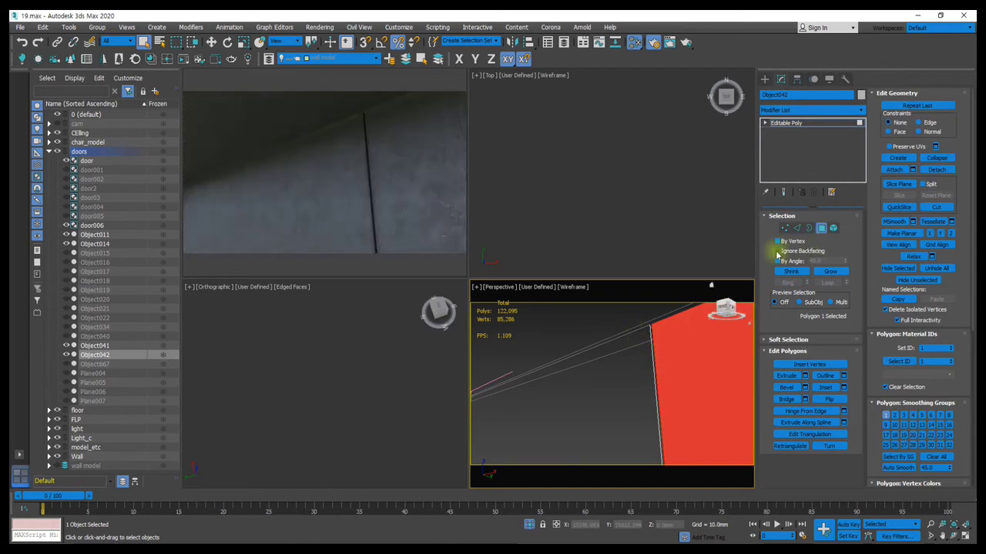
pyautogui.moveTo(663, 354); pyautogui.dragTo(657, 344, button='middle')
pyautogui.click(649, 323)
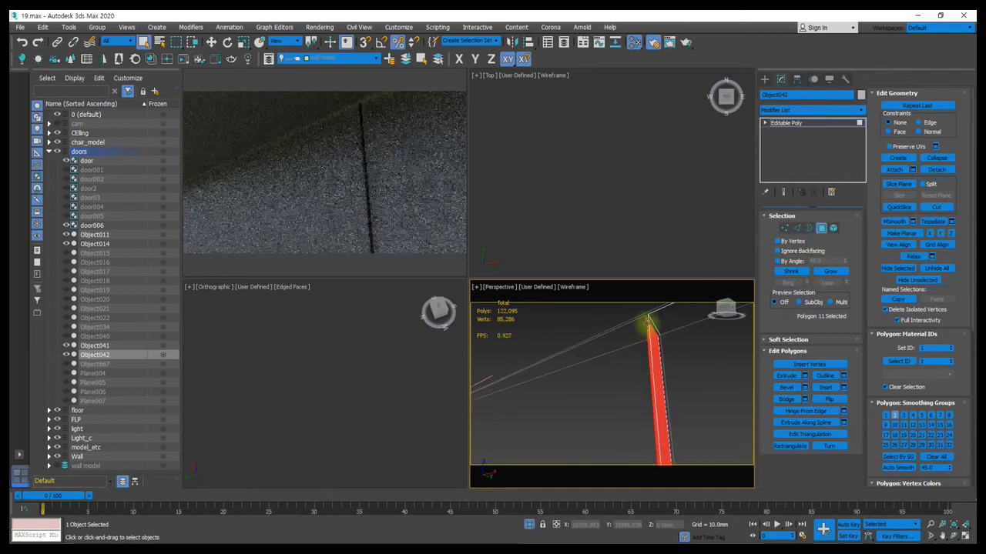
pyautogui.press('z')
# Step: Move the strip polygon 3 mm along X
pyautogui.press('w')
pyautogui.scroll(5, 636, 395)
pyautogui.scroll(4, 642, 378)
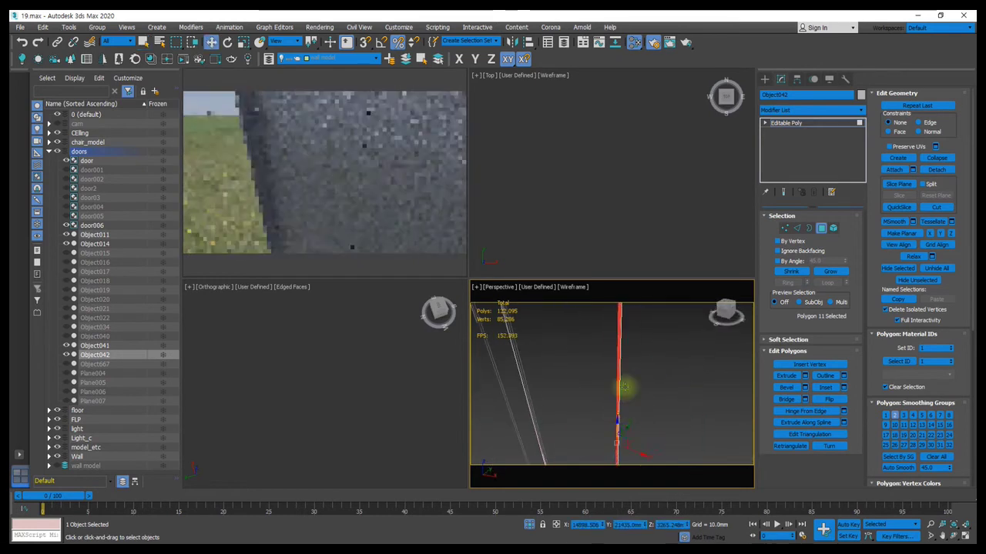
pyautogui.scroll(3, 624, 398)
pyautogui.scroll(2, 617, 382)
pyautogui.moveTo(617, 382)
pyautogui.mouseDown(button='middle')
pyautogui.moveTo(605, 329)
pyautogui.moveTo(638, 402)
pyautogui.mouseUp(button='middle')
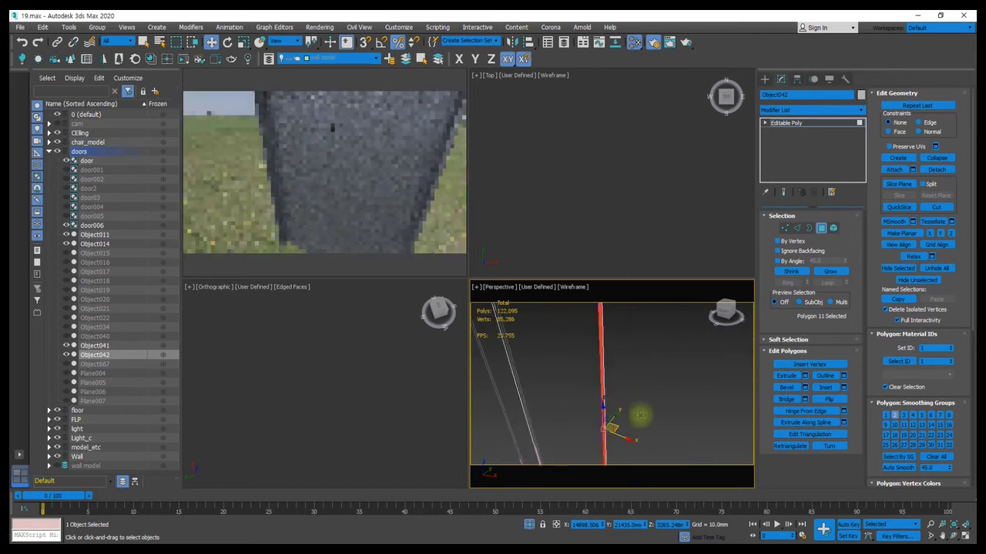
pyautogui.write('3')
pyautogui.press('Return')
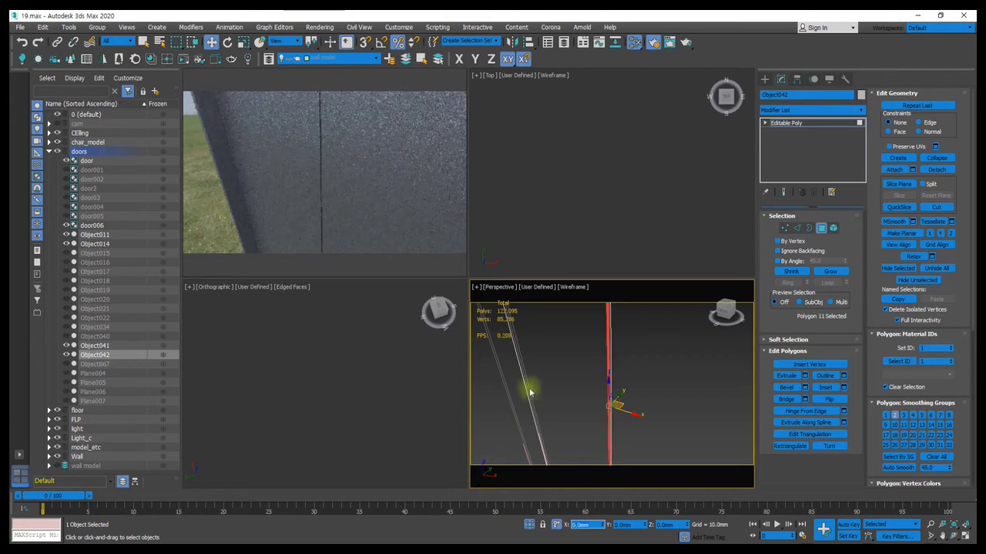
# Step: Select the frame's front face polygons and view the whole door frame
pyautogui.moveTo(609, 351)
pyautogui.keyDown('alt'); pyautogui.mouseDown(button='middle')
pyautogui.moveTo(588, 380)
pyautogui.moveTo(655, 370)
pyautogui.moveTo(587, 346)
pyautogui.moveTo(594, 374)
pyautogui.moveTo(581, 345)
pyautogui.mouseUp(button='middle'); pyautogui.keyUp('alt')
pyautogui.click(587, 338)
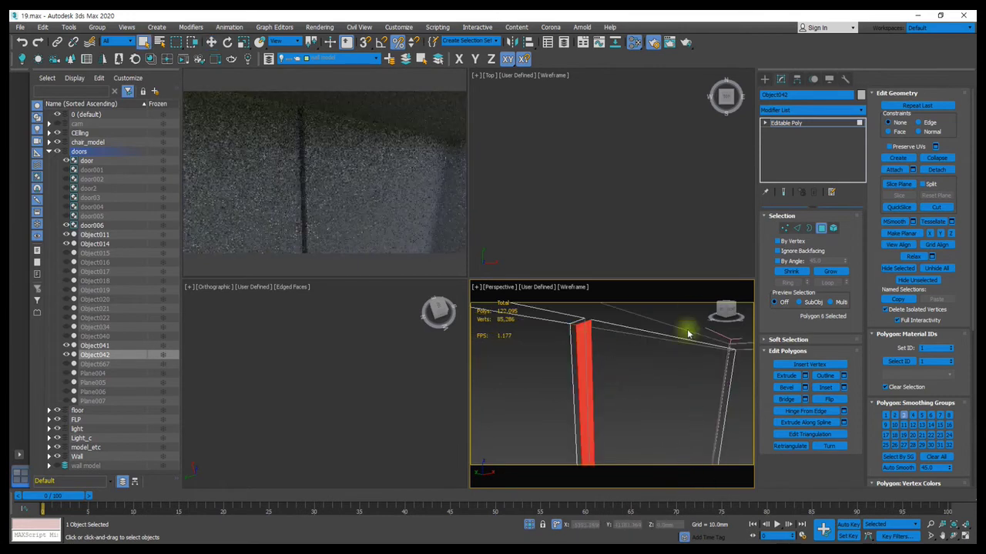
pyautogui.scroll(-5, 638, 385)
pyautogui.press('w')
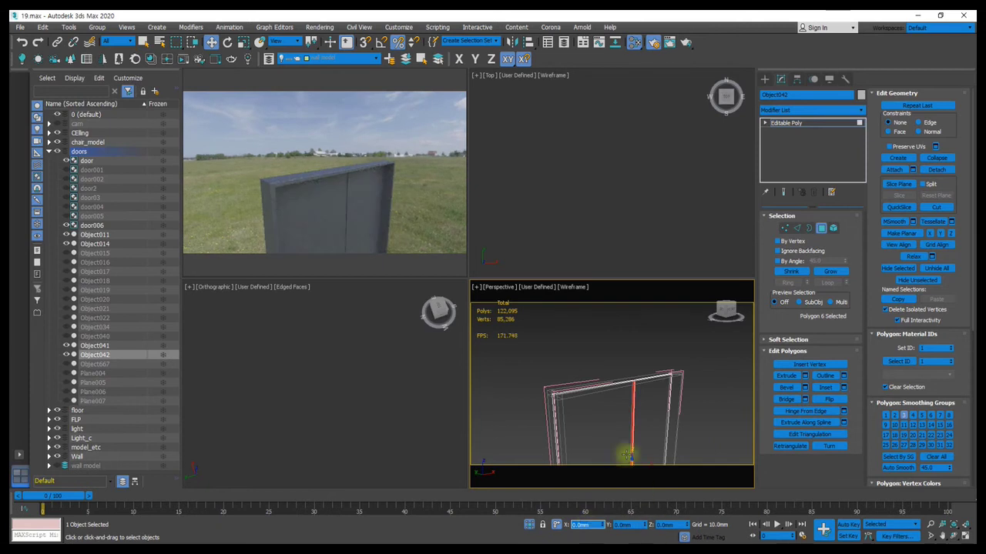
# Step: Leave polygon editing of the door frame and close the door group
pyautogui.rightClick(593, 346)
pyautogui.click(506, 446)
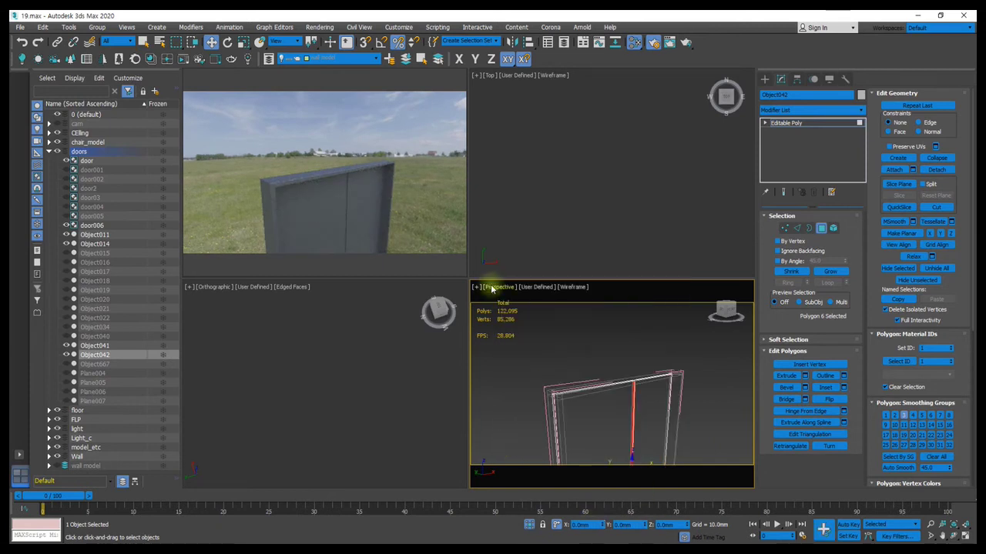
pyautogui.click(97, 27)
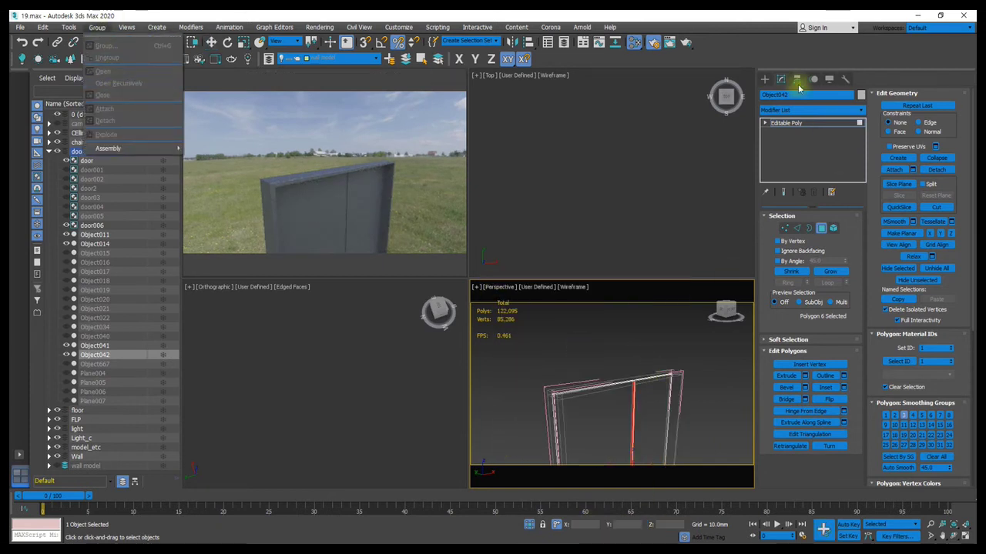
pyautogui.click(763, 77)
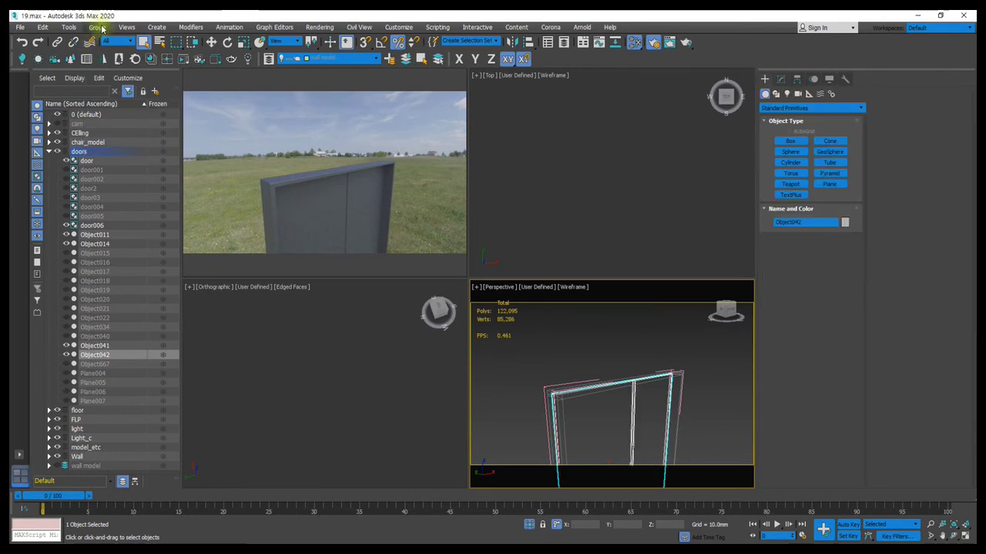
pyautogui.click(101, 27)
pyautogui.click(114, 97)
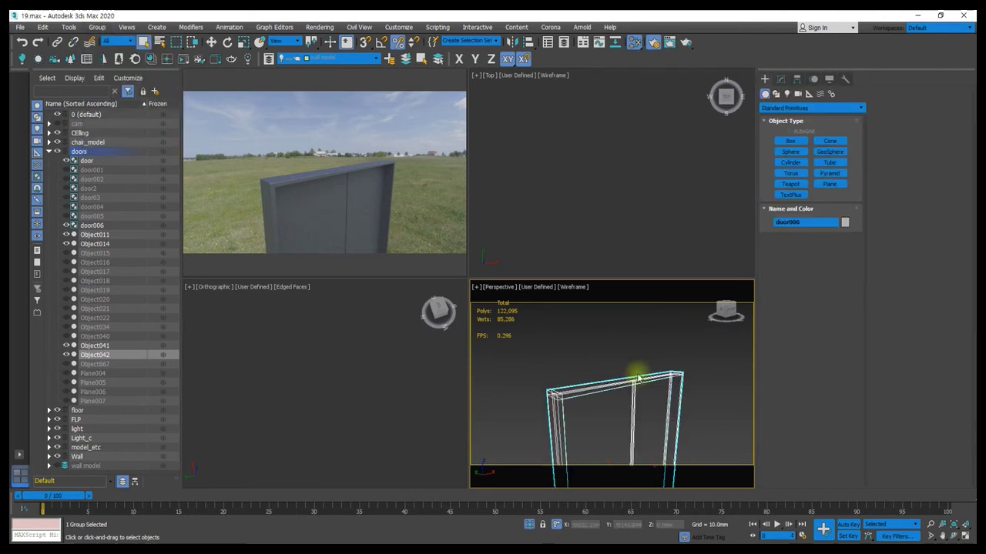
# Step: Reselect the closed door group and zoom in on it
pyautogui.click(576, 335)
pyautogui.scroll(-5, 590, 352)
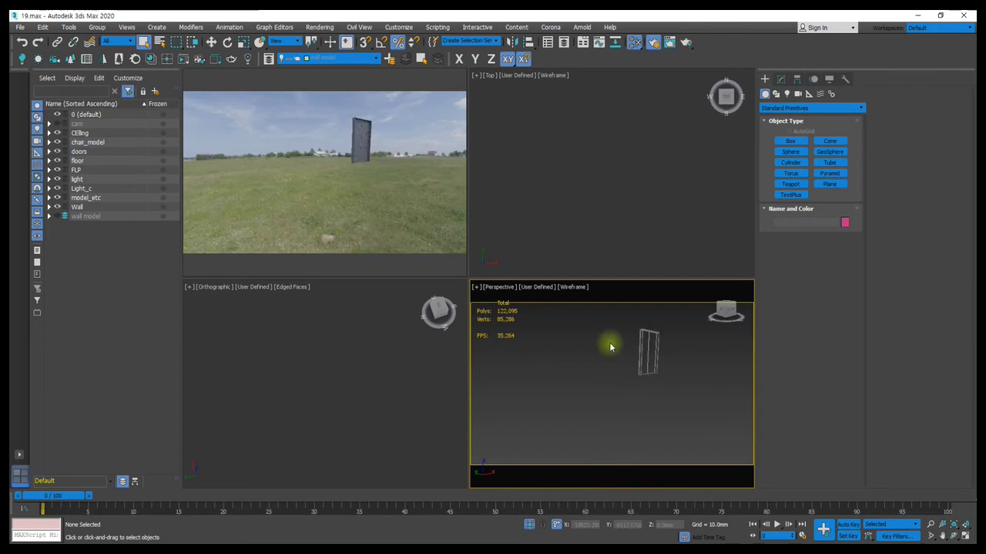
pyautogui.moveTo(596, 363); pyautogui.dragTo(578, 352, button='middle')
pyautogui.scroll(5, 578, 352)
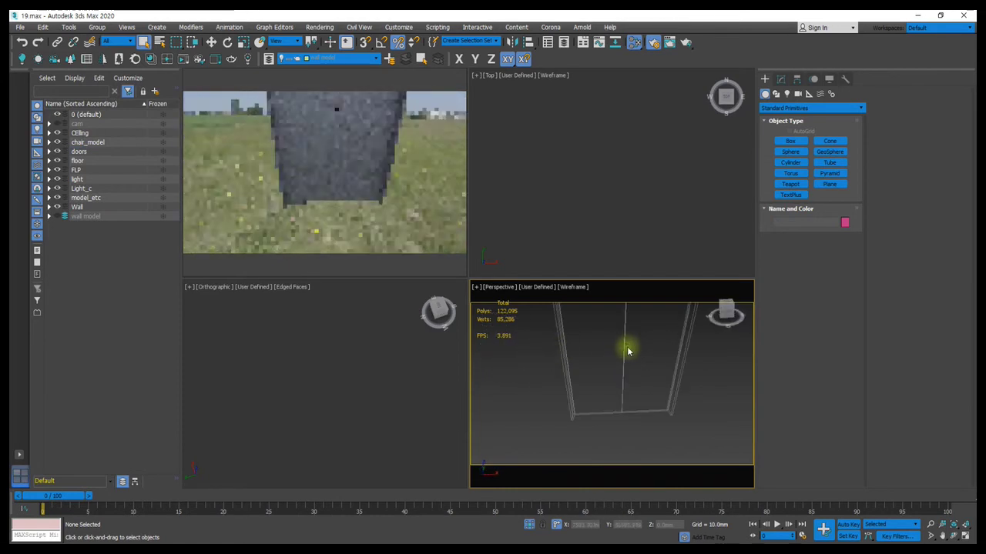
pyautogui.click(624, 346)
pyautogui.scroll(2, 616, 402)
pyautogui.scroll(2, 601, 392)
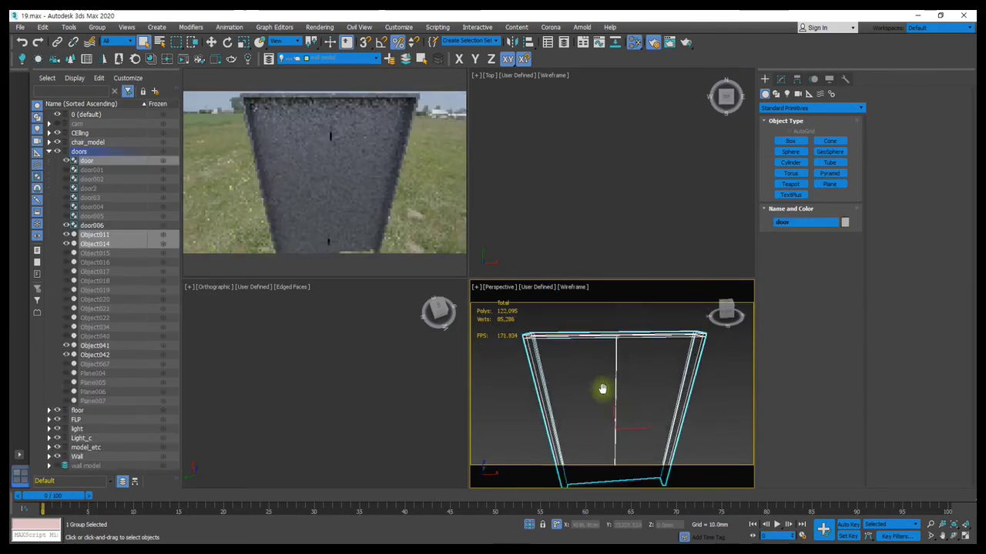
pyautogui.scroll(2, 601, 388)
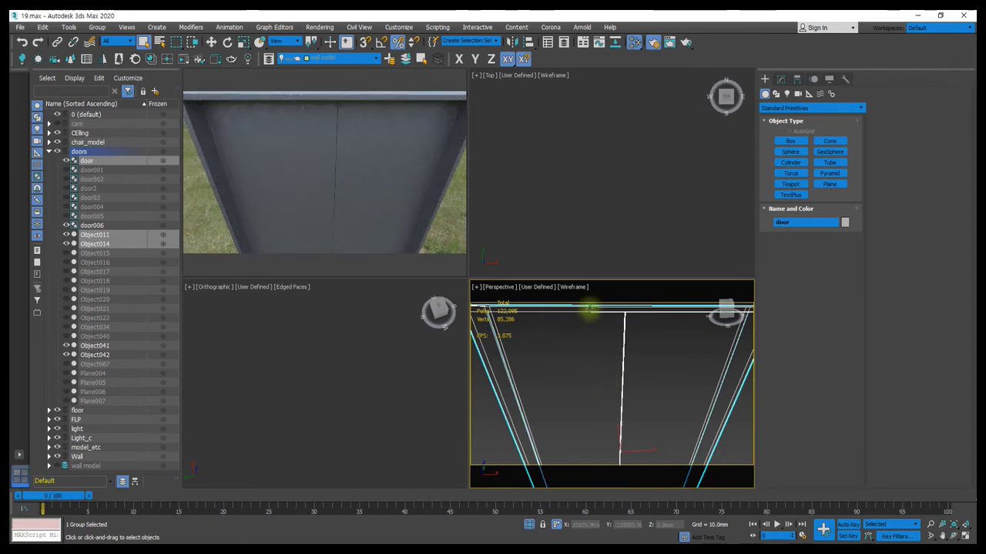
pyautogui.scroll(2, 607, 358)
pyautogui.scroll(2, 604, 381)
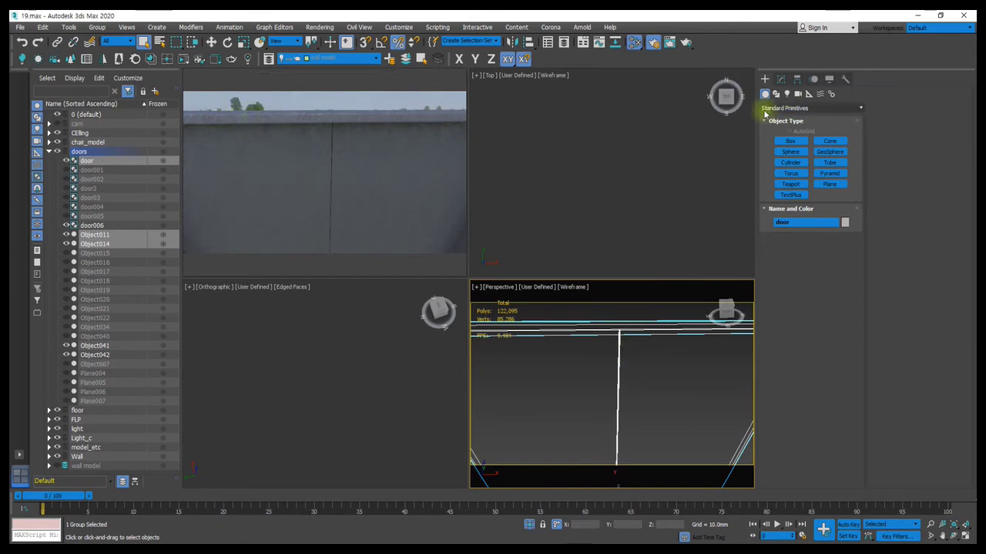
# Step: Set the CoronaRoundEdges radius to 5.0mm in the Slate Material Editor
pyautogui.press('m')
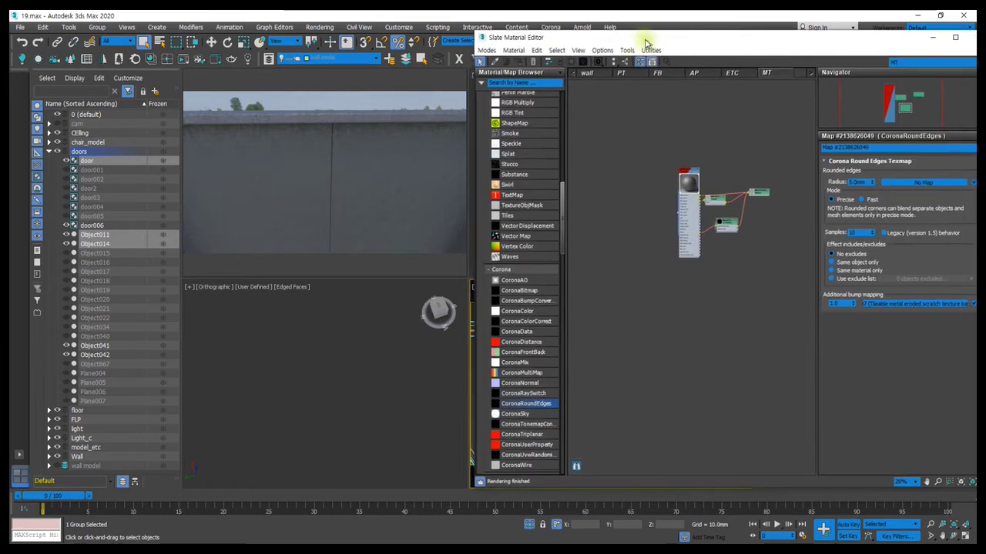
pyautogui.scroll(2, 773, 203)
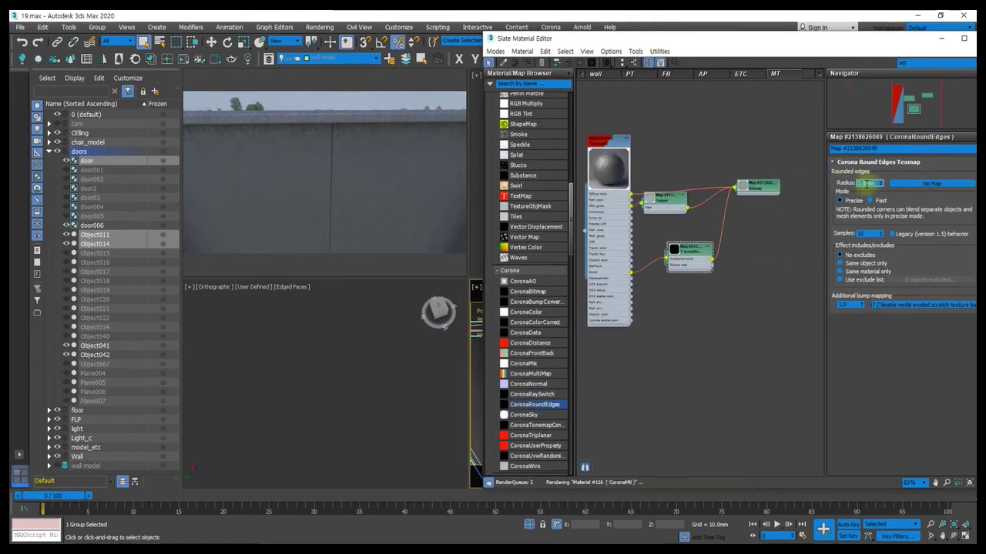
pyautogui.click(353, 124)
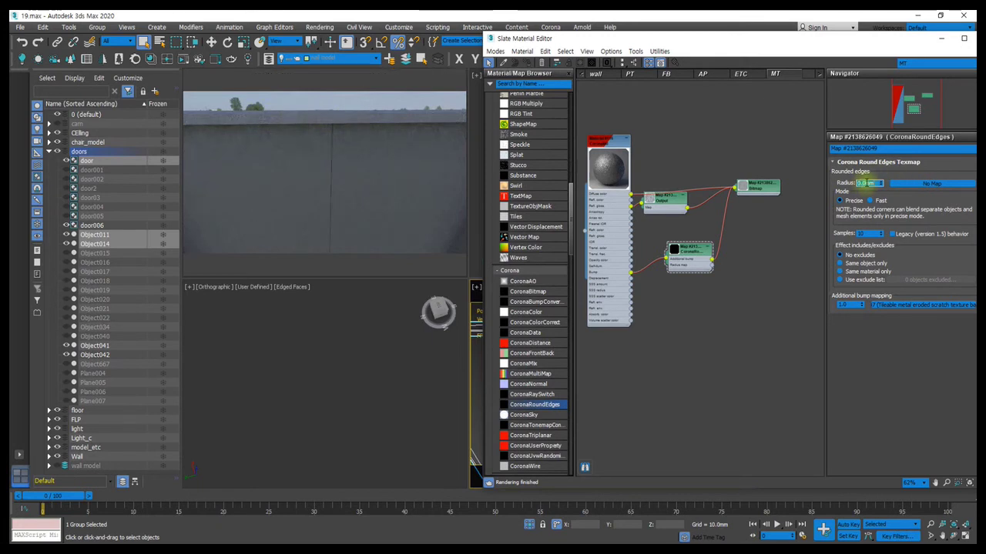
pyautogui.write('5')
pyautogui.press('Return')
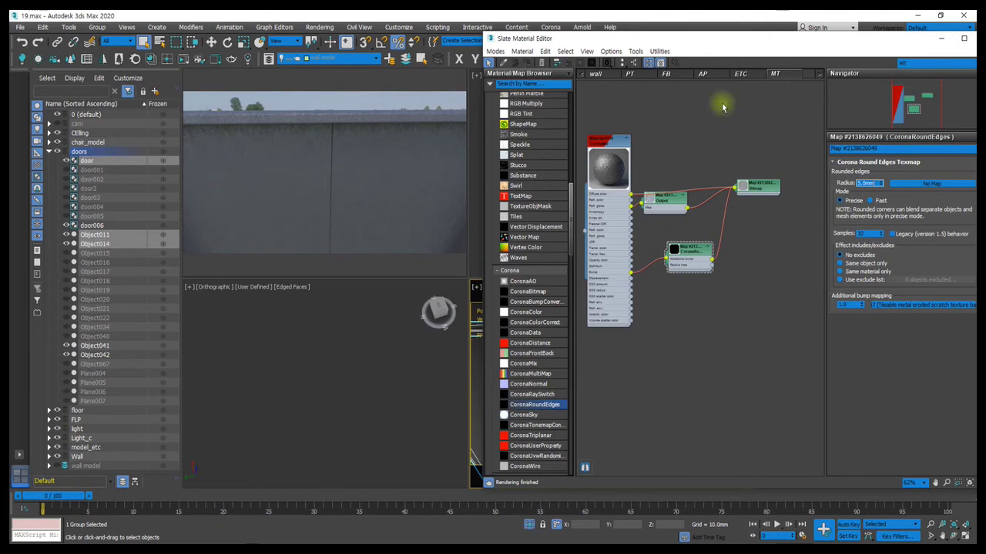
# Step: Close the material editor, open the door group, and select the frame piece Object014
pyautogui.press('m')
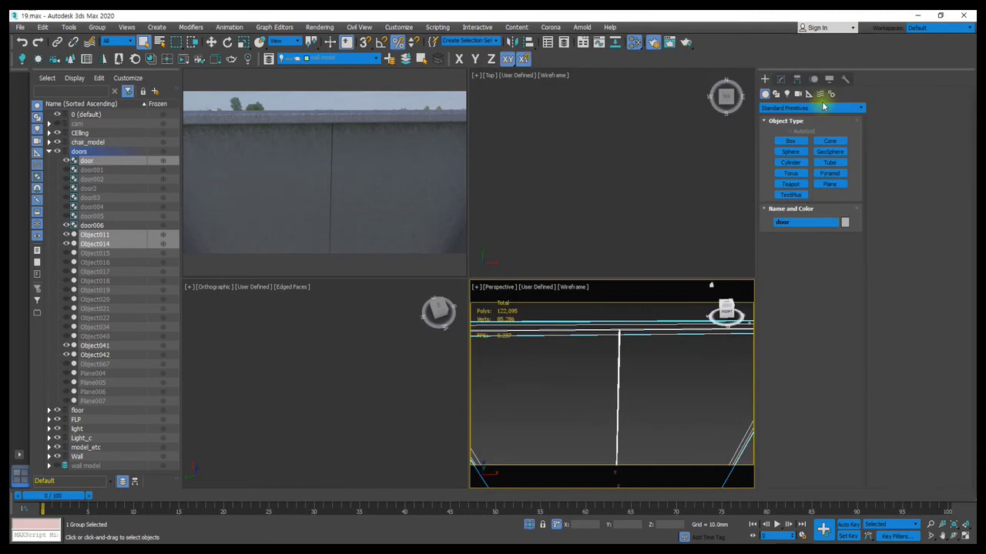
pyautogui.click(97, 27)
pyautogui.click(108, 73)
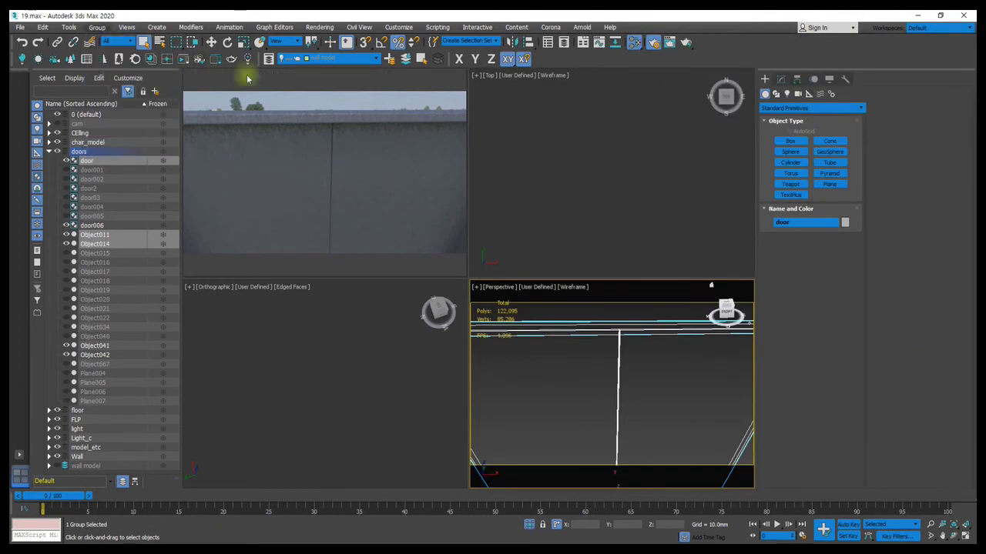
pyautogui.click(620, 363)
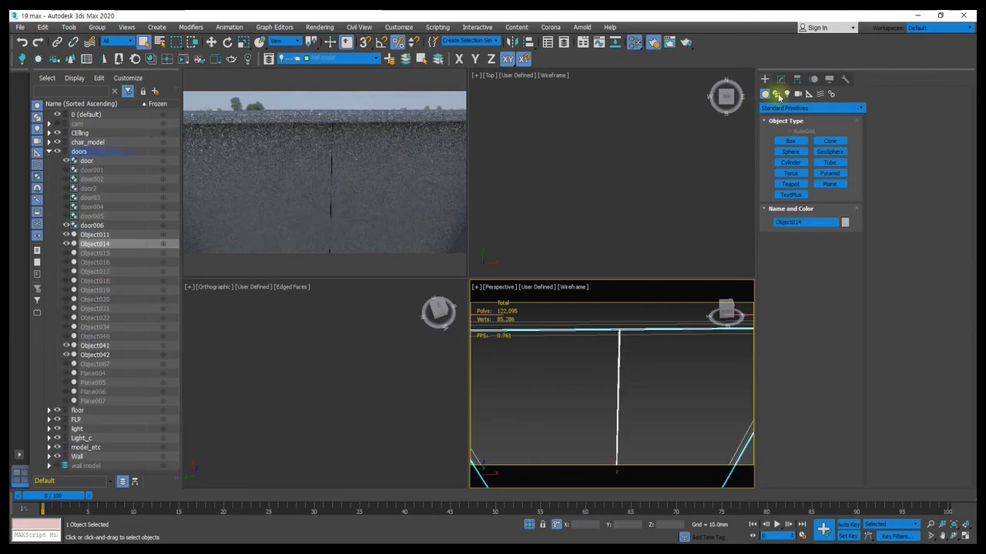
pyautogui.click(781, 79)
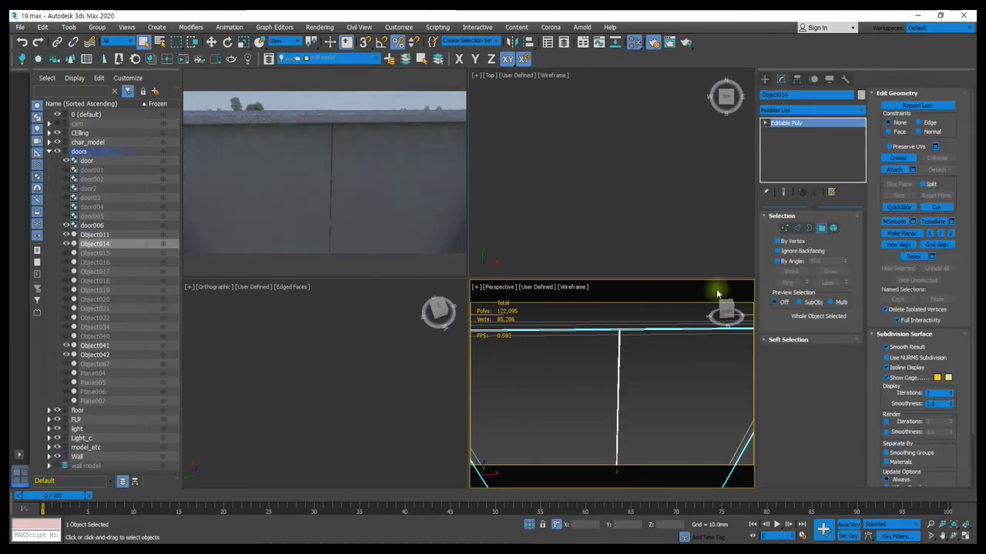
# Step: In Polygon mode, shift a face of Object014 slightly sideways along X
pyautogui.press('4')
pyautogui.press('z')
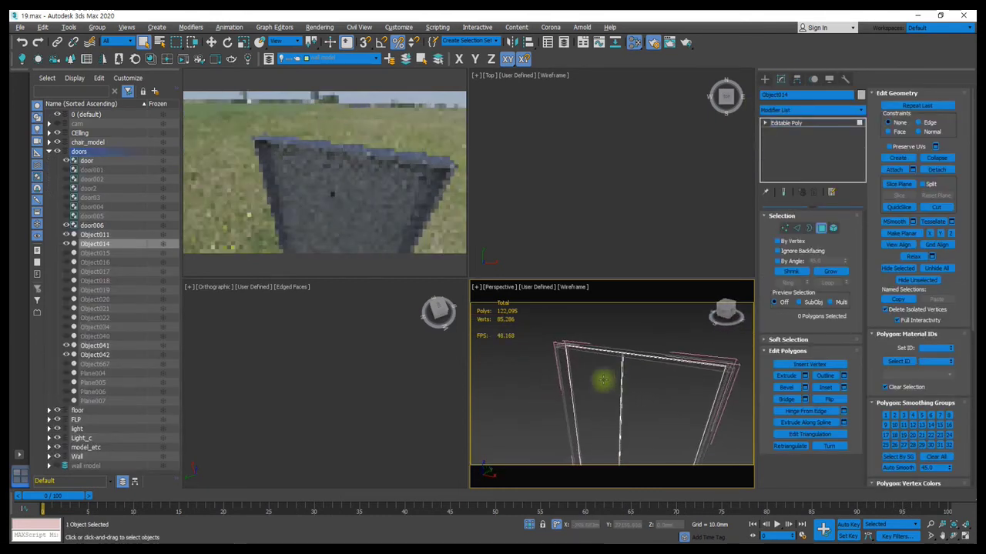
pyautogui.scroll(3, 602, 380)
pyautogui.scroll(3, 605, 379)
pyautogui.scroll(3, 605, 378)
pyautogui.scroll(3, 607, 377)
pyautogui.scroll(2, 608, 377)
pyautogui.click(595, 385)
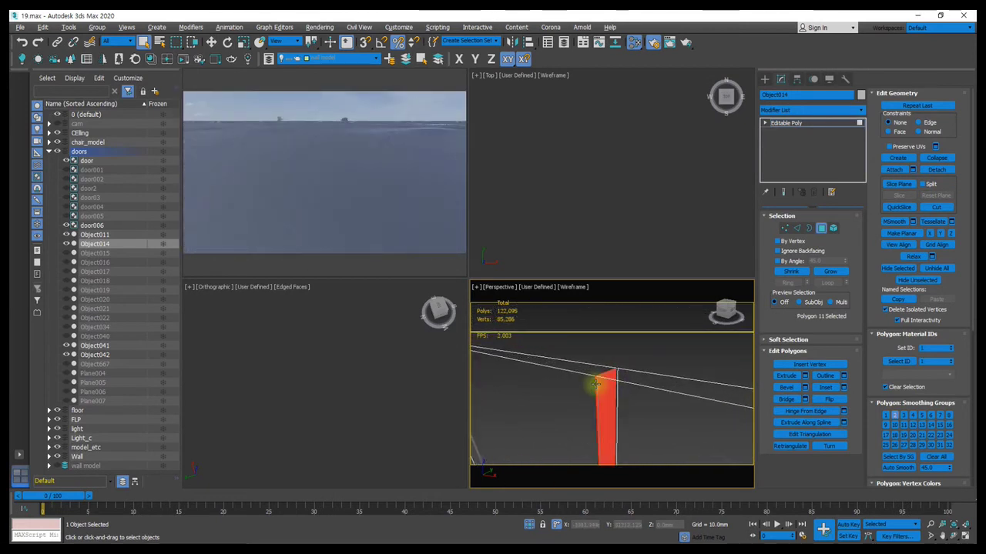
pyautogui.press('w')
pyautogui.click(576, 524)
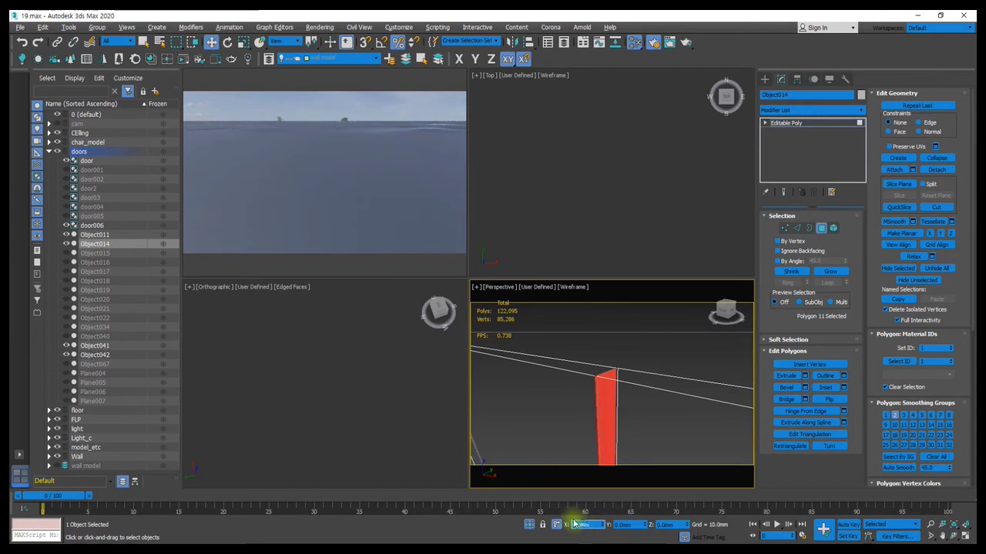
pyautogui.press('Return')
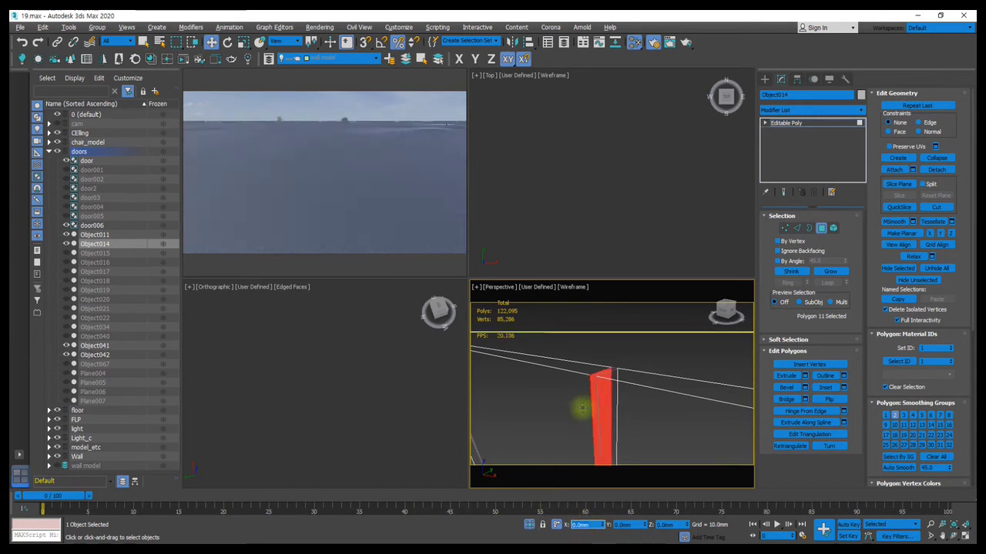
# Step: Select other faces of the door frame for moving and review the whole door
pyautogui.keyDown('alt'); pyautogui.moveTo(579, 394); pyautogui.dragTo(607, 378, button='middle'); pyautogui.keyUp('alt')
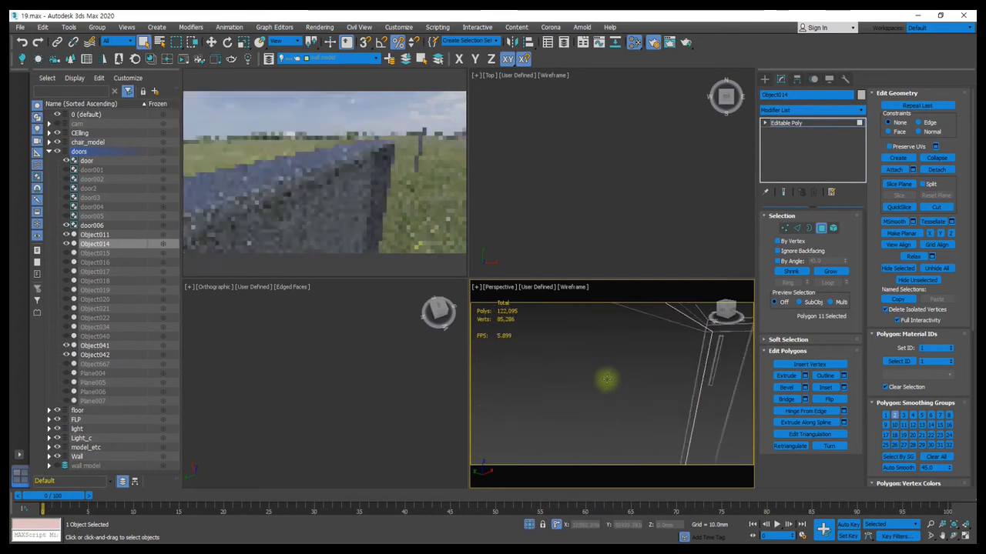
pyautogui.press('q')
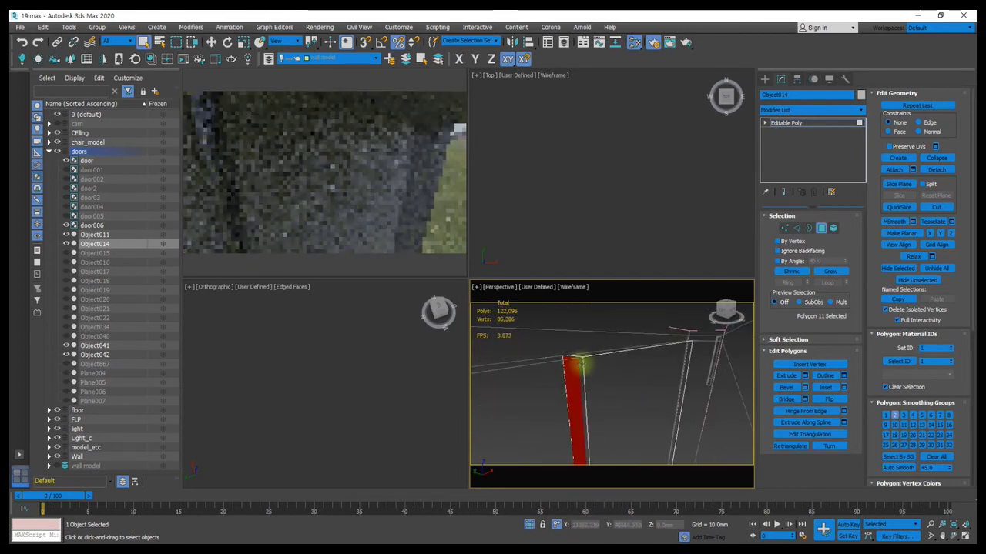
pyautogui.click(582, 365)
pyautogui.press('w')
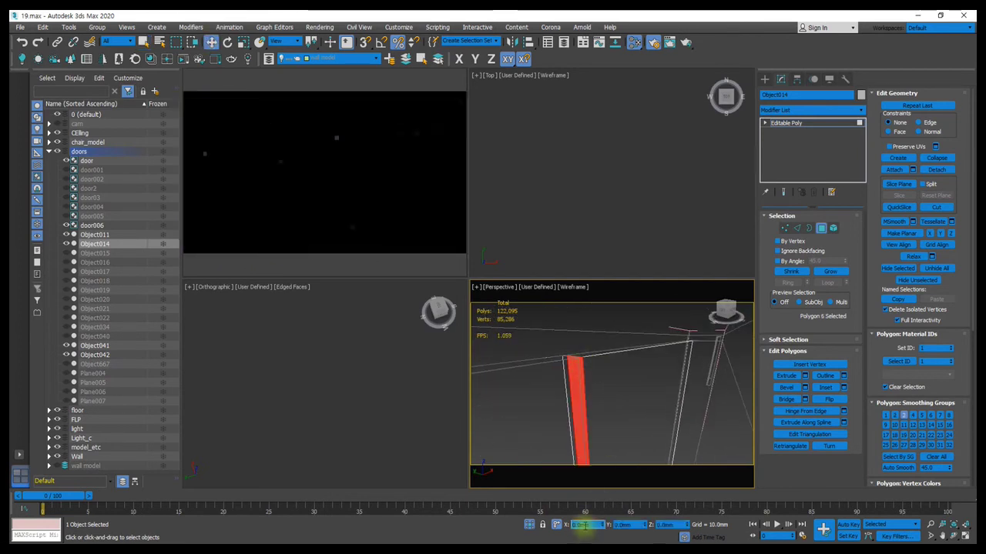
pyautogui.press('q')
pyautogui.scroll(-5, 638, 407)
pyautogui.moveTo(633, 400)
pyautogui.keyDown('ctrl'); pyautogui.keyDown('alt'); pyautogui.mouseDown(button='middle')
pyautogui.moveTo(596, 410)
pyautogui.moveTo(634, 411)
pyautogui.moveTo(644, 394)
pyautogui.moveTo(630, 417)
pyautogui.moveTo(625, 380)
pyautogui.mouseUp(button='middle'); pyautogui.keyUp('alt'); pyautogui.keyUp('ctrl')
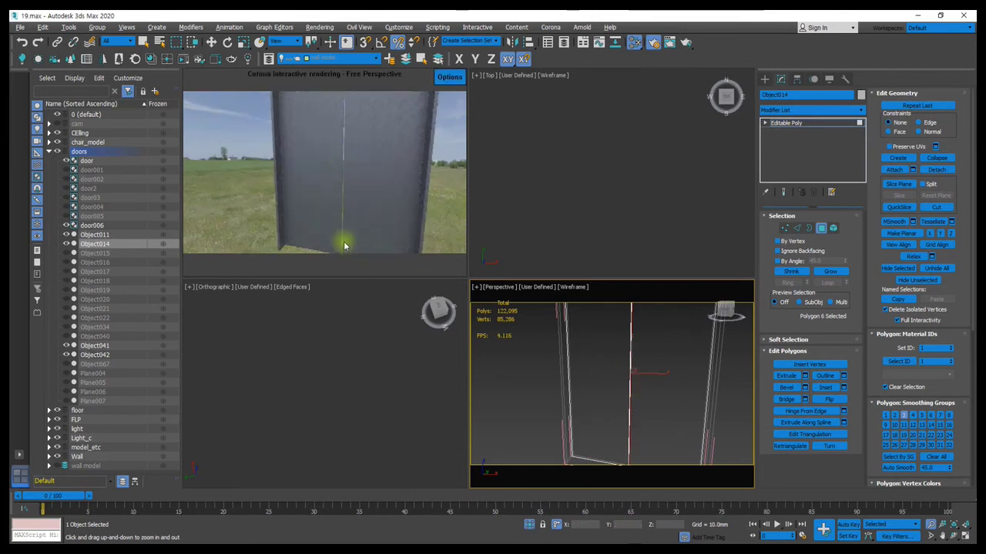
# Step: Close the door group back up
pyautogui.click(80, 28)
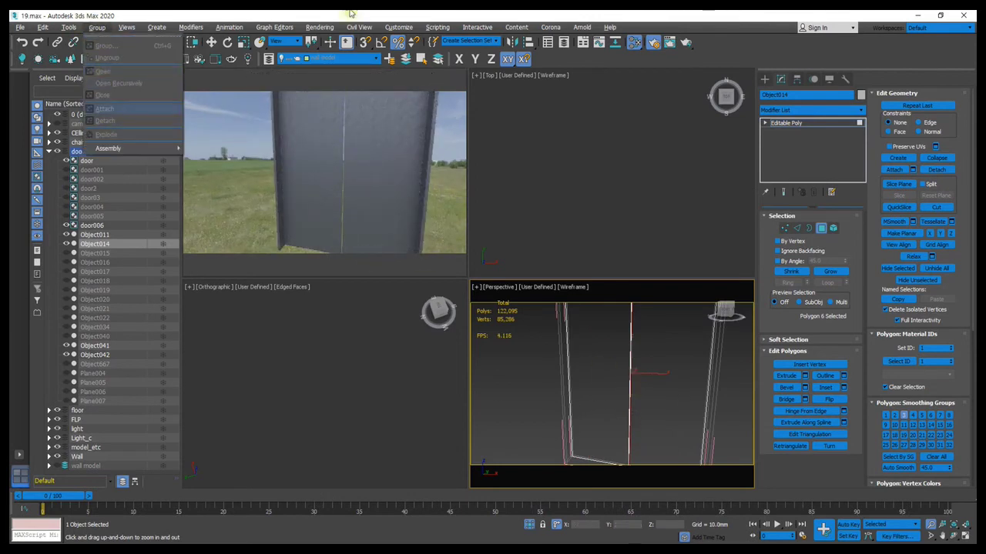
pyautogui.click(767, 87)
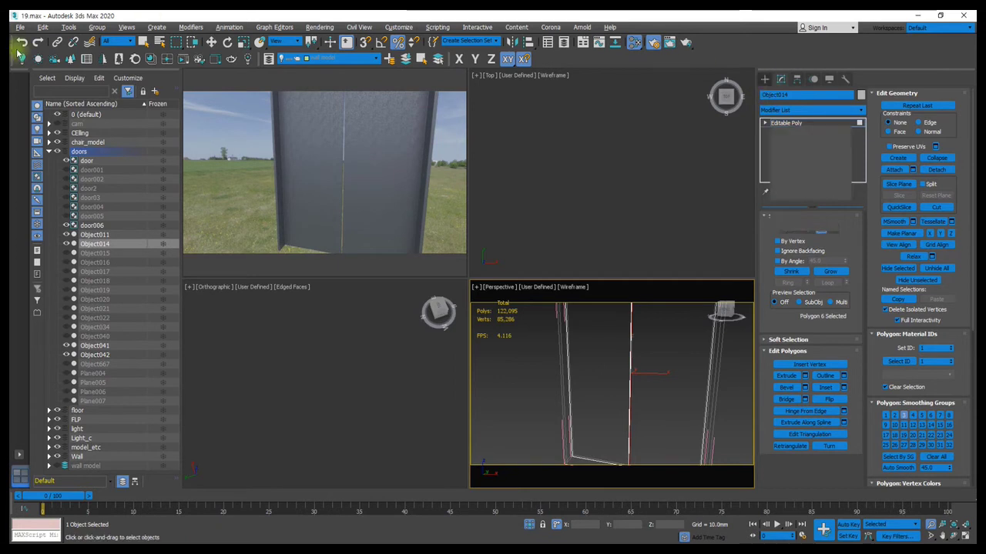
pyautogui.click(97, 27)
pyautogui.click(146, 91)
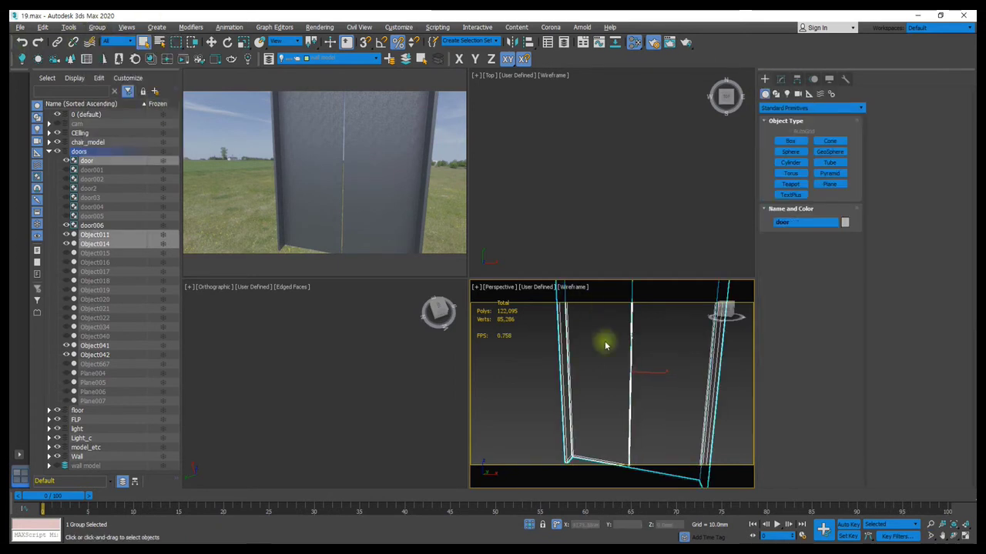
# Step: Unhide all corridor objects, set Corona exposure to 7.0 EV, and show edged faces
pyautogui.rightClick(620, 365)
pyautogui.click(665, 284)
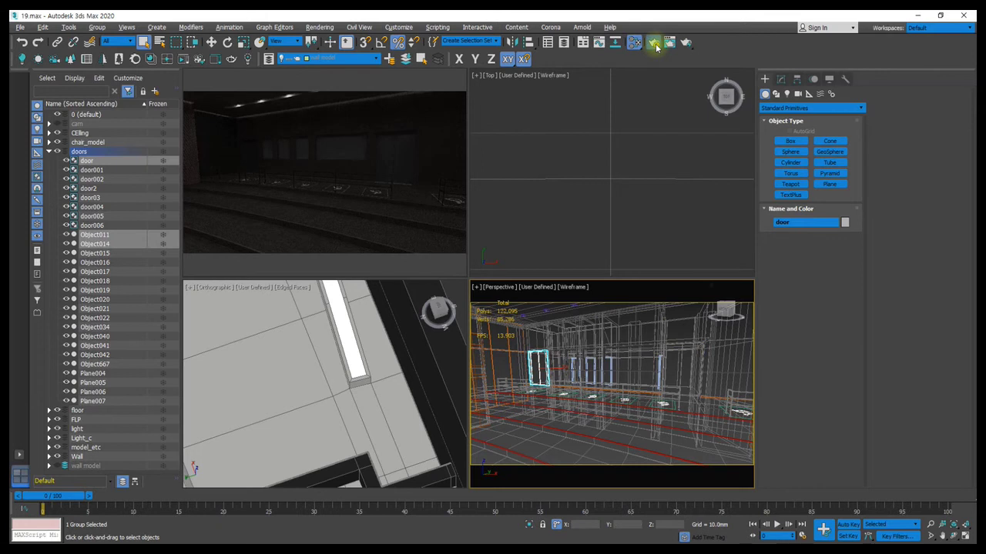
pyautogui.press('F10')
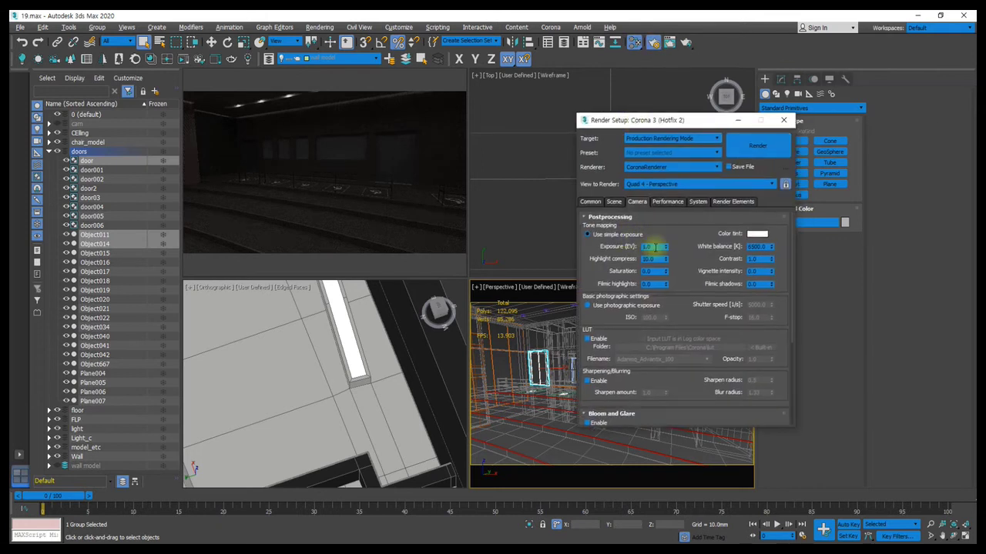
pyautogui.write('7')
pyautogui.press('Return')
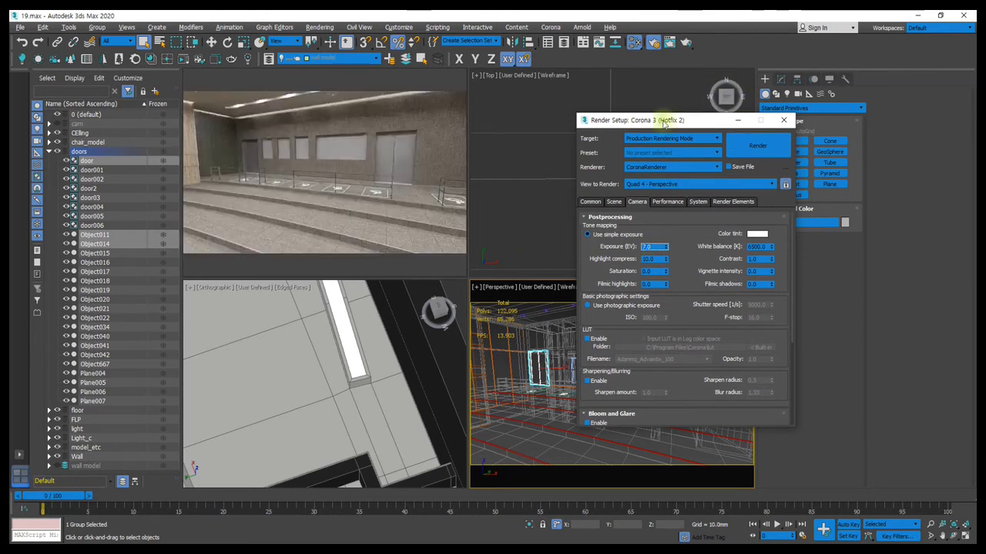
pyautogui.press('F10')
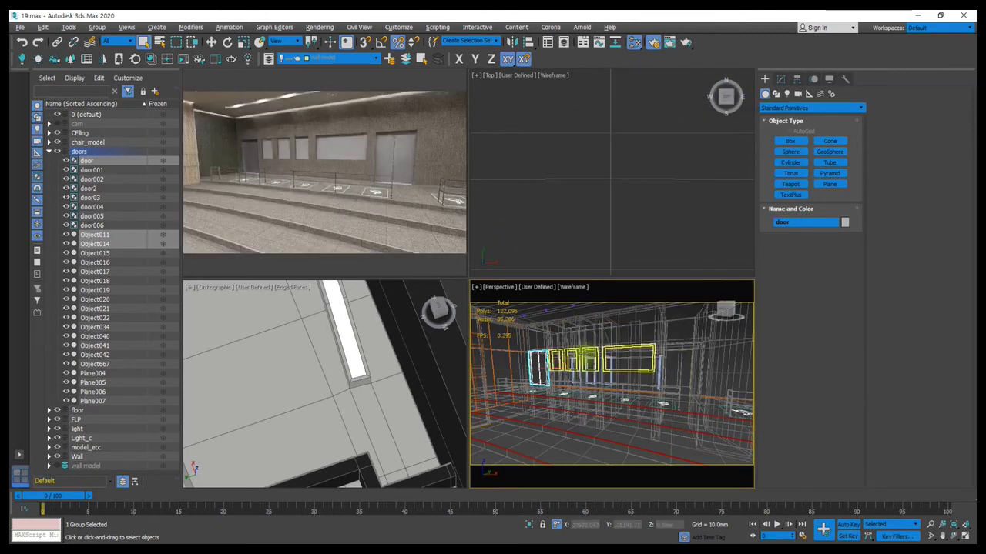
pyautogui.press('F3')
pyautogui.moveTo(625, 341)
pyautogui.mouseDown()
pyautogui.moveTo(608, 373)
pyautogui.moveTo(601, 354)
pyautogui.mouseUp()
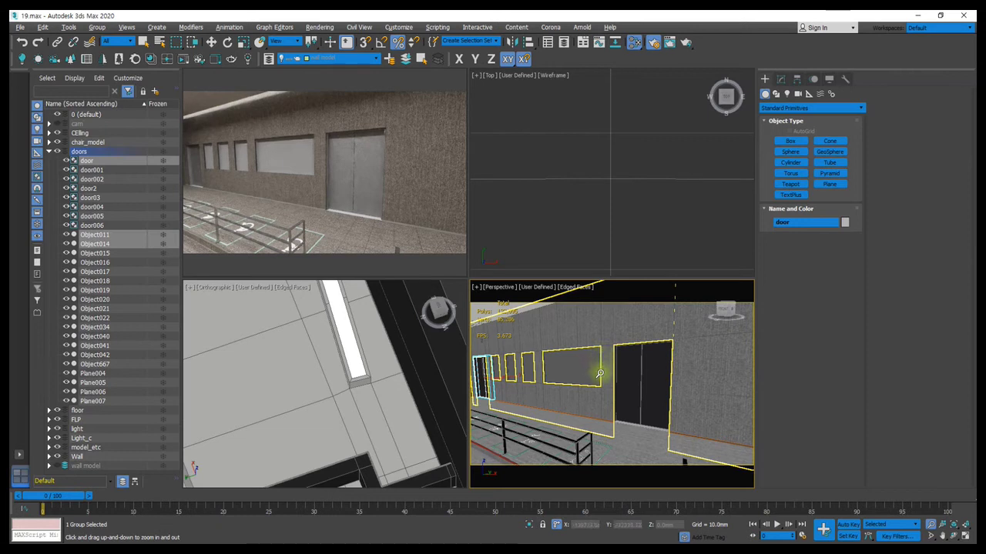
pyautogui.scroll(3, 599, 374)
pyautogui.scroll(2, 593, 366)
pyautogui.scroll(2, 596, 370)
pyautogui.scroll(2, 604, 375)
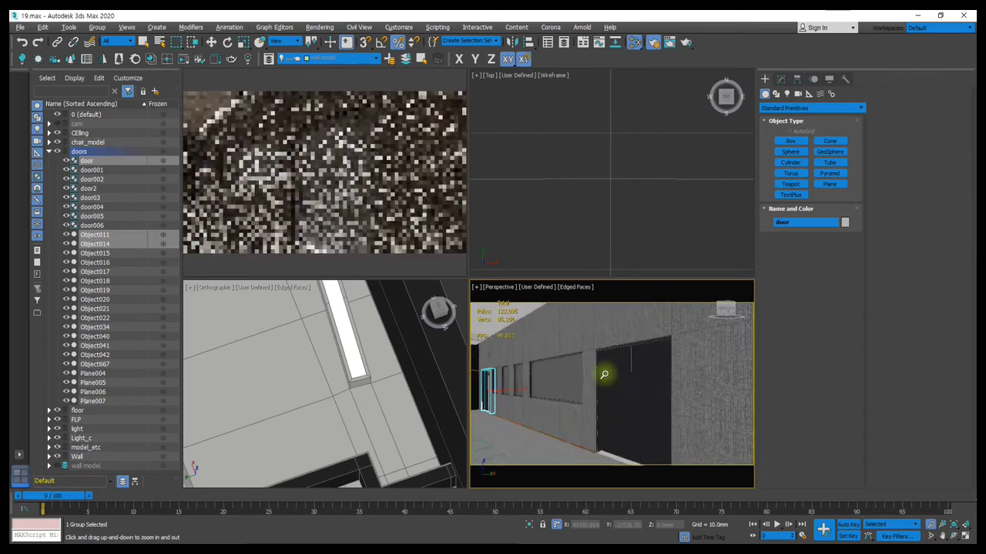
pyautogui.press('Escape')
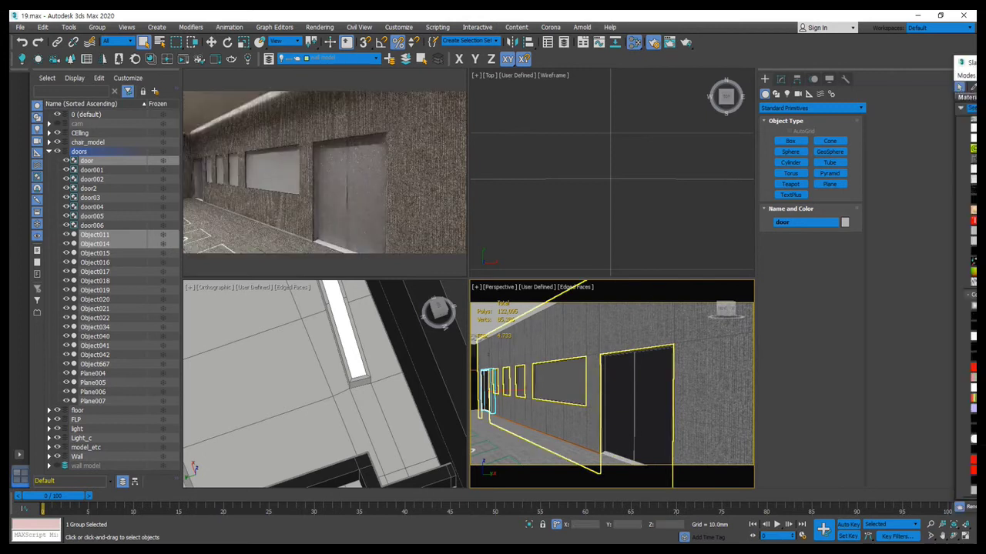
# Step: Lower the reflection level of door material #116 in the Slate Material Editor
pyautogui.click(653, 41)
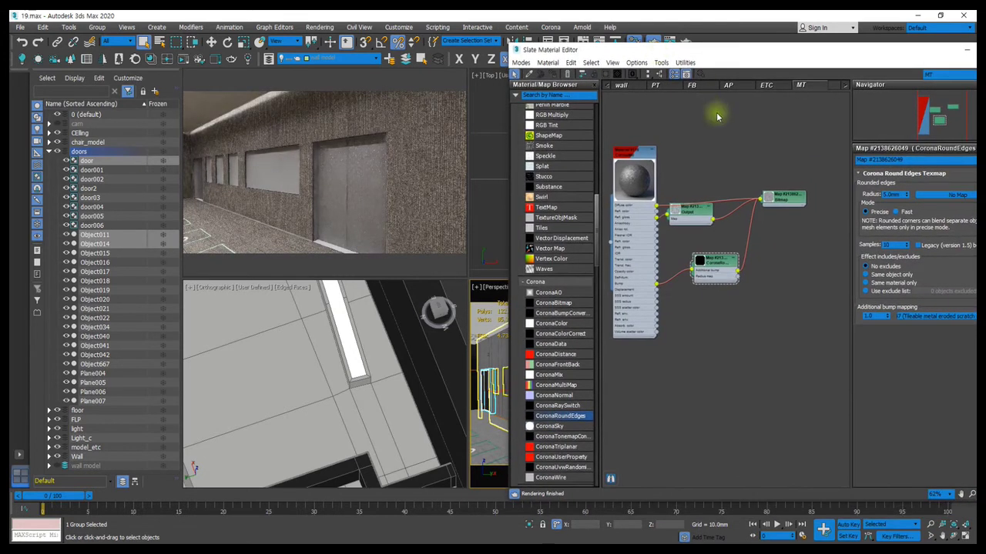
pyautogui.click(808, 183)
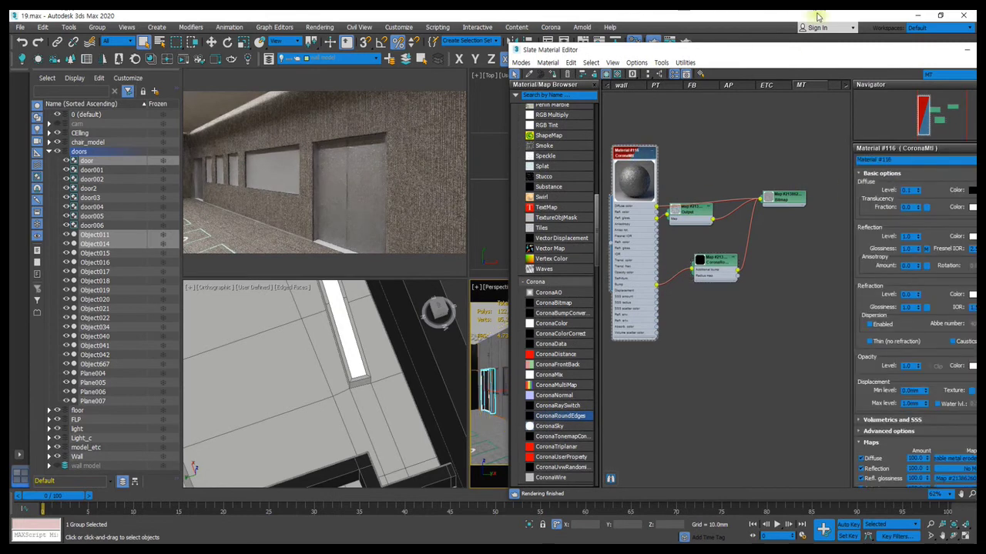
pyautogui.moveTo(810, 48); pyautogui.dragTo(543, 27)
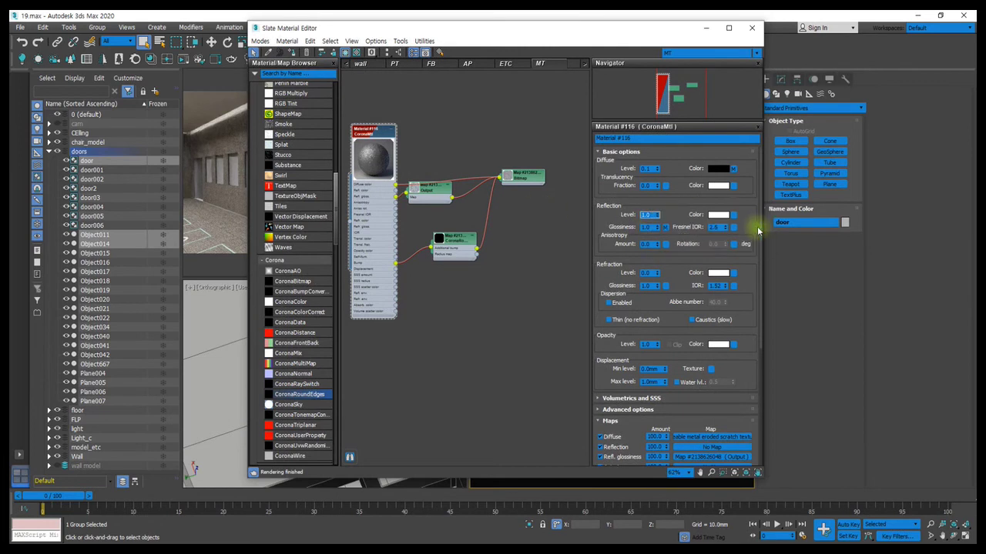
pyautogui.moveTo(501, 28)
pyautogui.mouseDown()
pyautogui.moveTo(724, 116)
pyautogui.moveTo(630, 73)
pyautogui.moveTo(654, 76)
pyautogui.mouseUp()
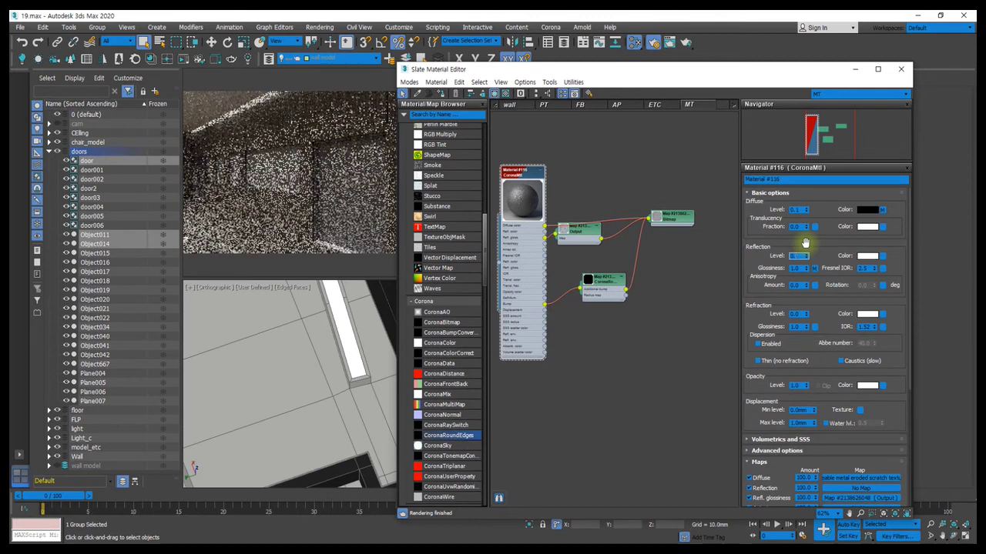
pyautogui.write('0.6')
pyautogui.press('Return')
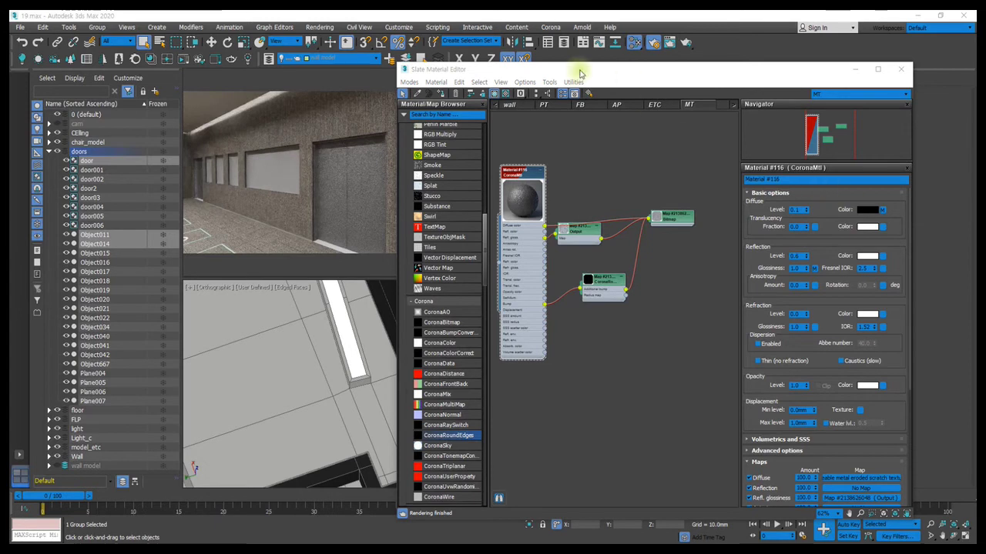
# Step: Select wall piece Object013 and zoom in on the baseboard at the door's base
pyautogui.press('m')
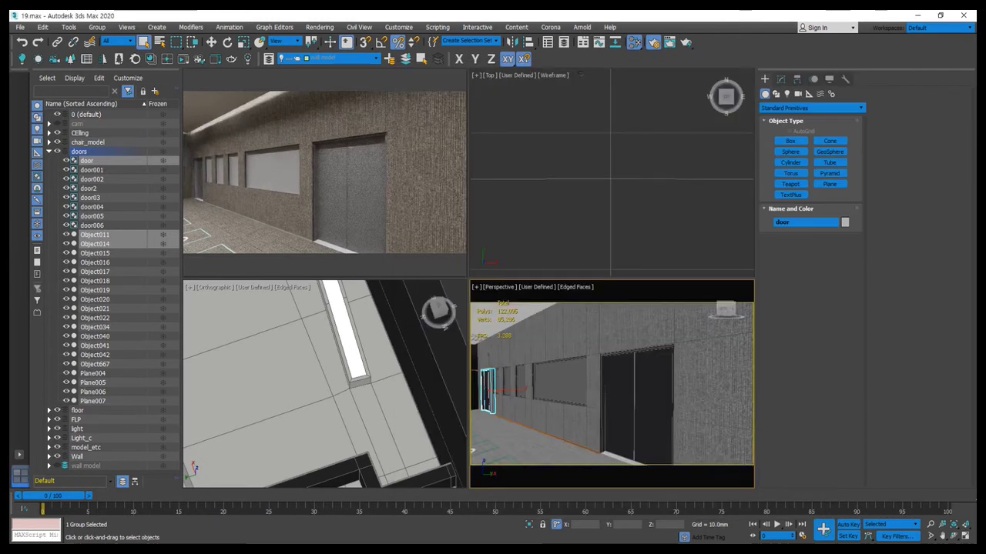
pyautogui.click(608, 454)
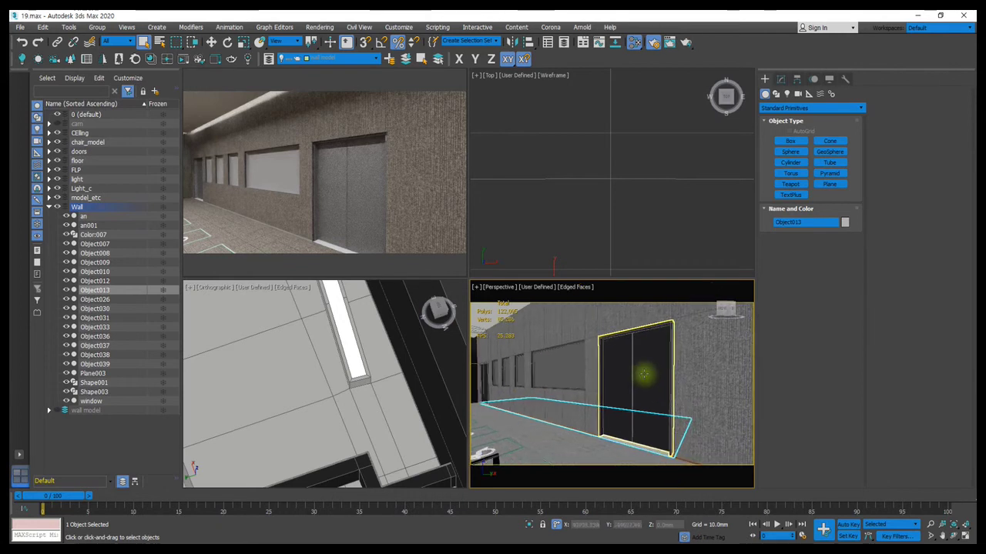
pyautogui.keyDown('alt'); pyautogui.moveTo(638, 374); pyautogui.dragTo(578, 423, button='middle'); pyautogui.keyUp('alt')
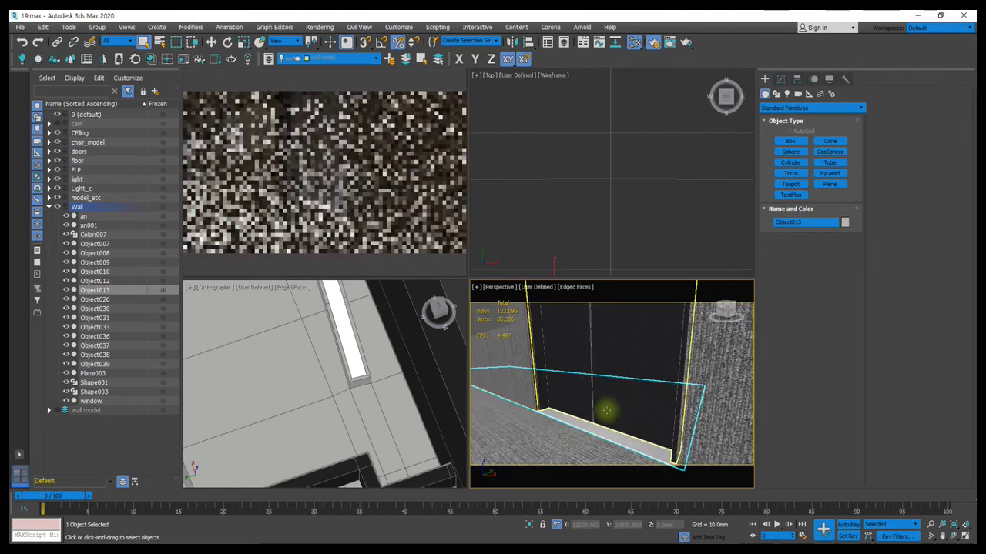
pyautogui.press('F3')
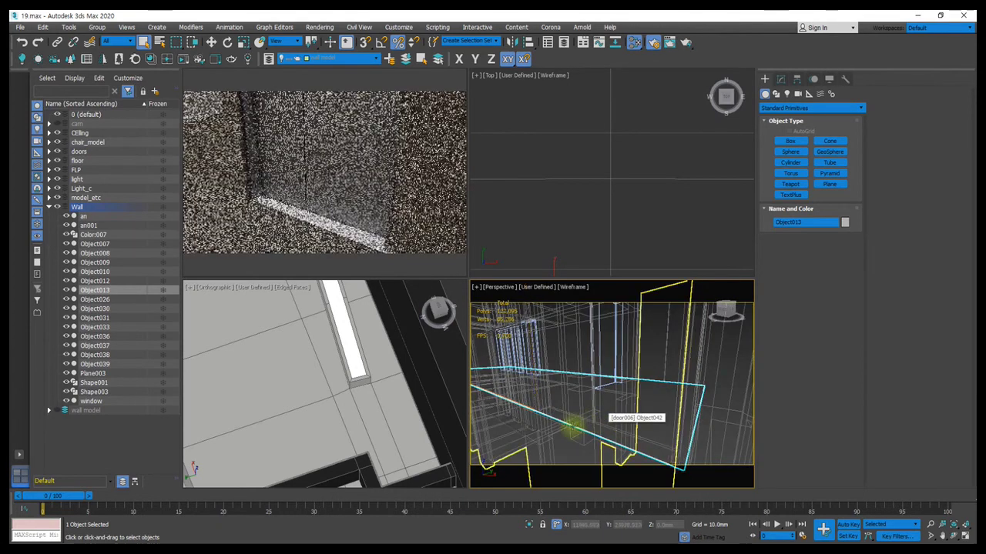
pyautogui.press('F3')
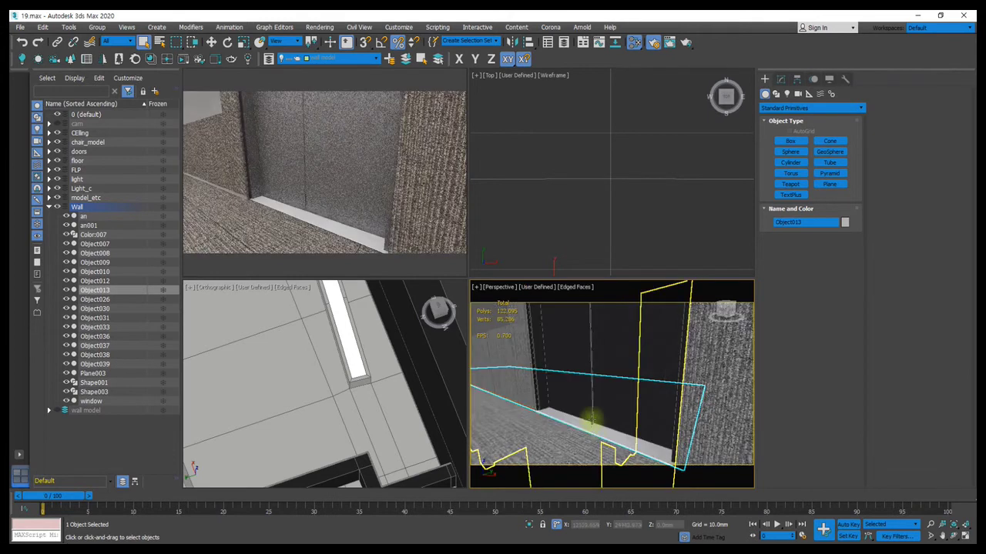
pyautogui.scroll(-3, 585, 381)
pyautogui.scroll(-3, 642, 385)
pyautogui.scroll(-3, 578, 367)
pyautogui.scroll(-2, 594, 391)
pyautogui.scroll(3, 521, 386)
pyautogui.scroll(2, 555, 408)
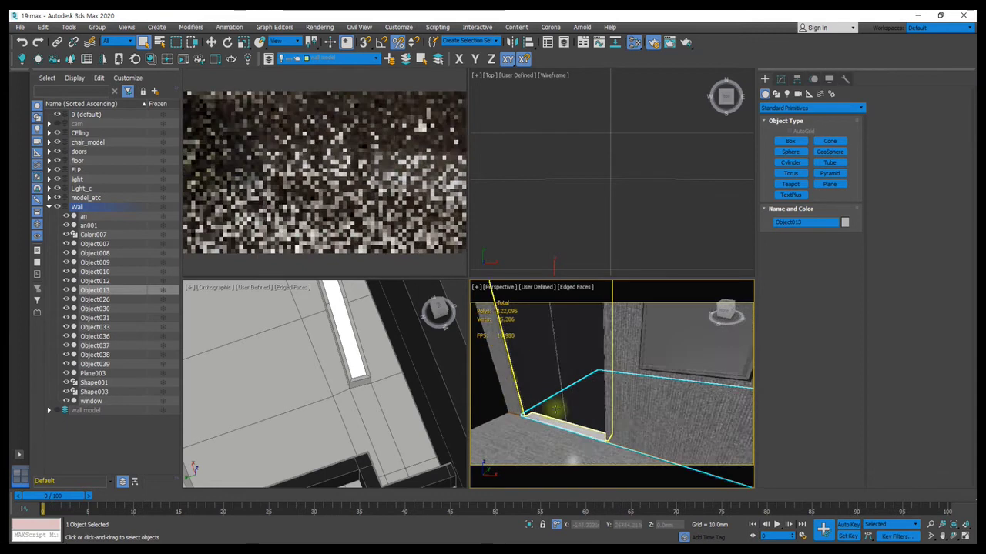
pyautogui.scroll(2, 550, 400)
pyautogui.scroll(2, 549, 397)
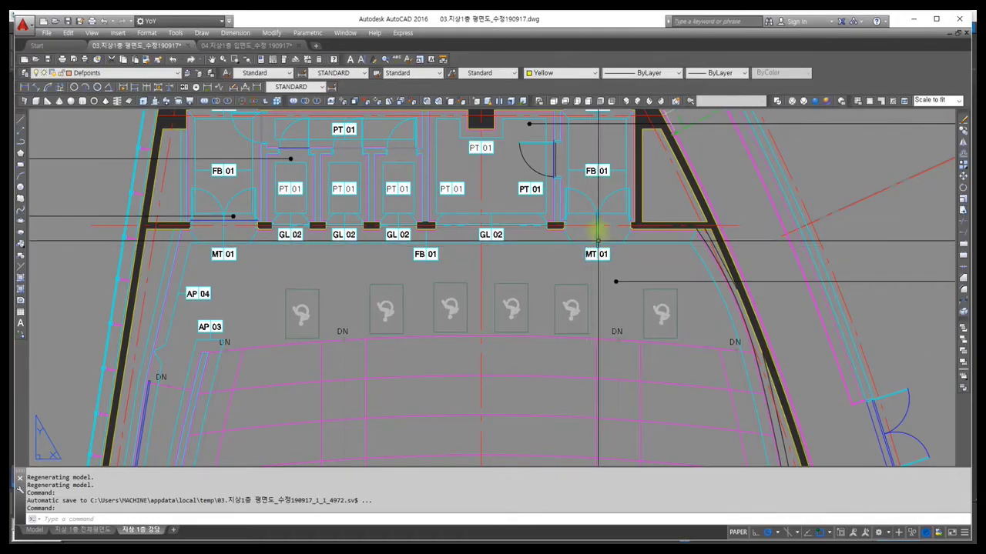
# Step: Pan and zoom the AutoCAD floor plan to the FB 01 room tags, then minimize AutoCAD
pyautogui.scroll(1, 596, 235)
pyautogui.moveTo(596, 235); pyautogui.dragTo(599, 254, button='middle')
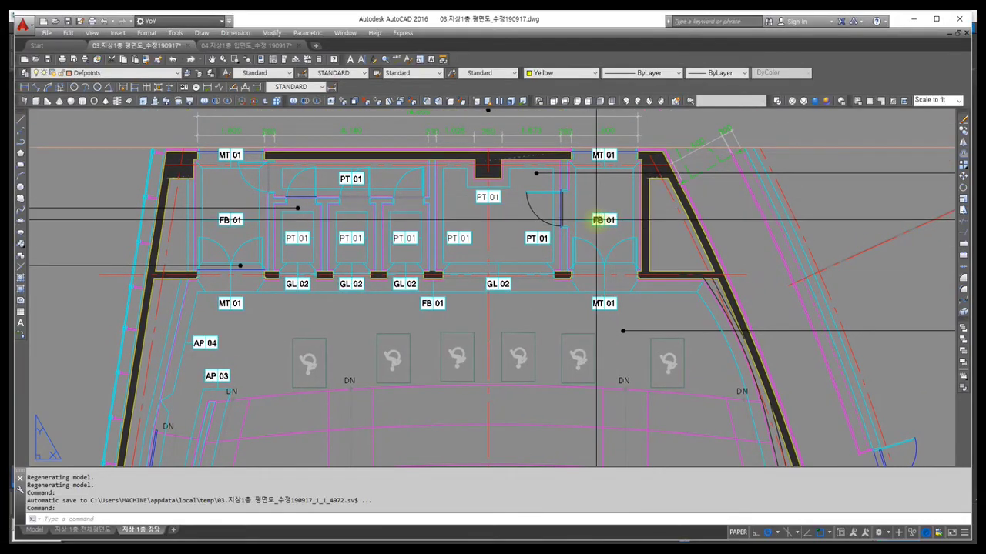
pyautogui.scroll(-5, 561, 223)
pyautogui.moveTo(345, 236)
pyautogui.mouseDown(button='middle')
pyautogui.moveTo(282, 250)
pyautogui.moveTo(381, 209)
pyautogui.mouseUp(button='middle')
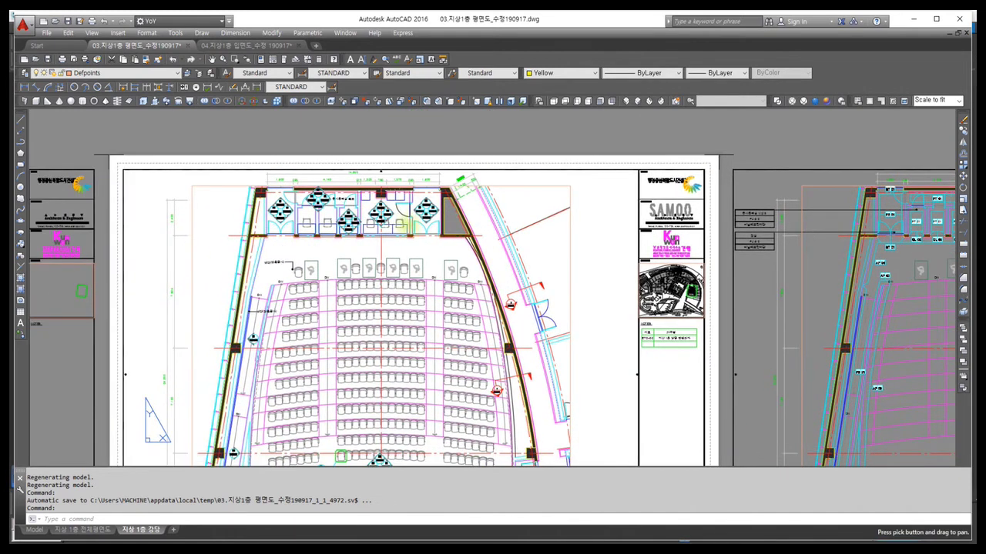
pyautogui.scroll(2, 398, 223)
pyautogui.scroll(-2, 398, 223)
pyautogui.scroll(-2, 397, 223)
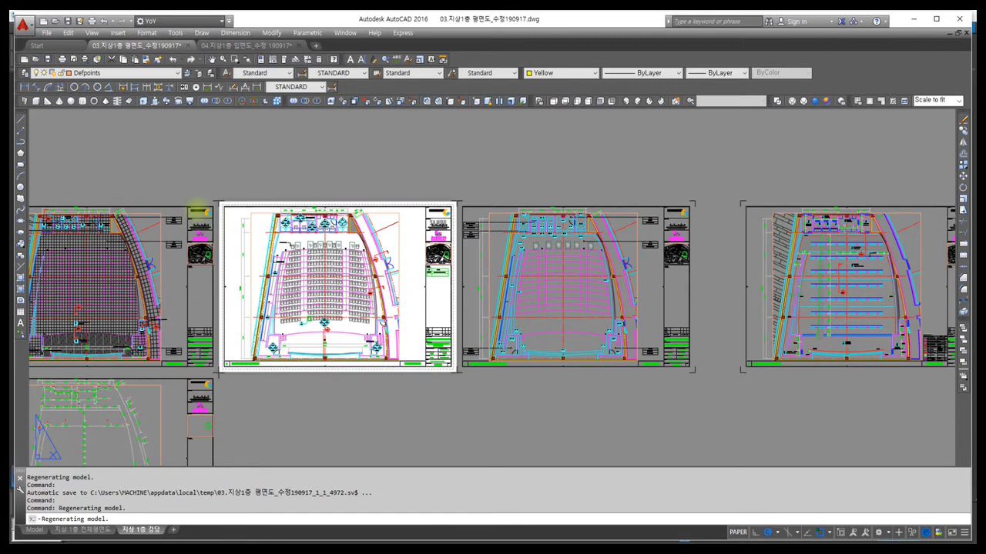
pyautogui.moveTo(97, 228)
pyautogui.mouseDown(button='middle')
pyautogui.moveTo(137, 222)
pyautogui.moveTo(399, 251)
pyautogui.mouseUp(button='middle')
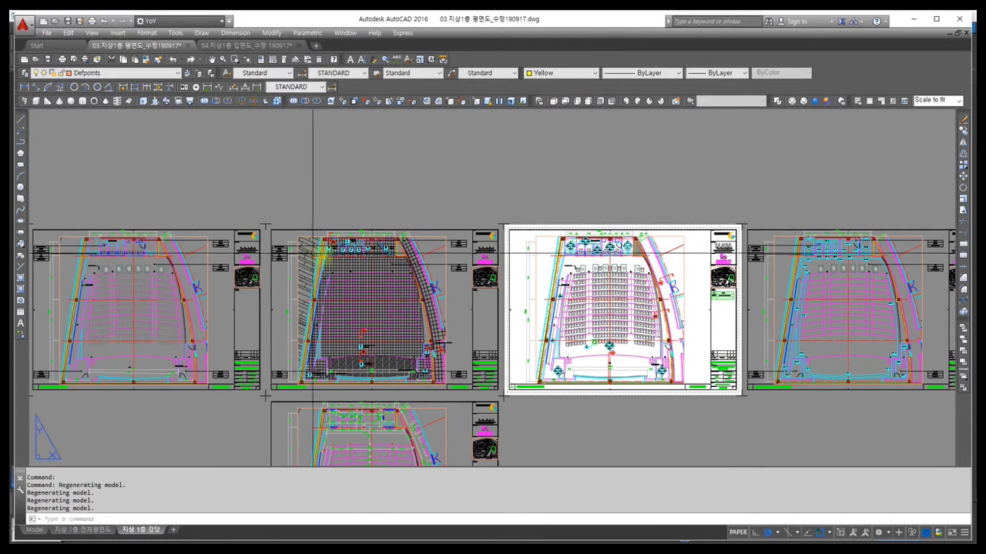
pyautogui.scroll(3, 388, 248)
pyautogui.scroll(3, 541, 288)
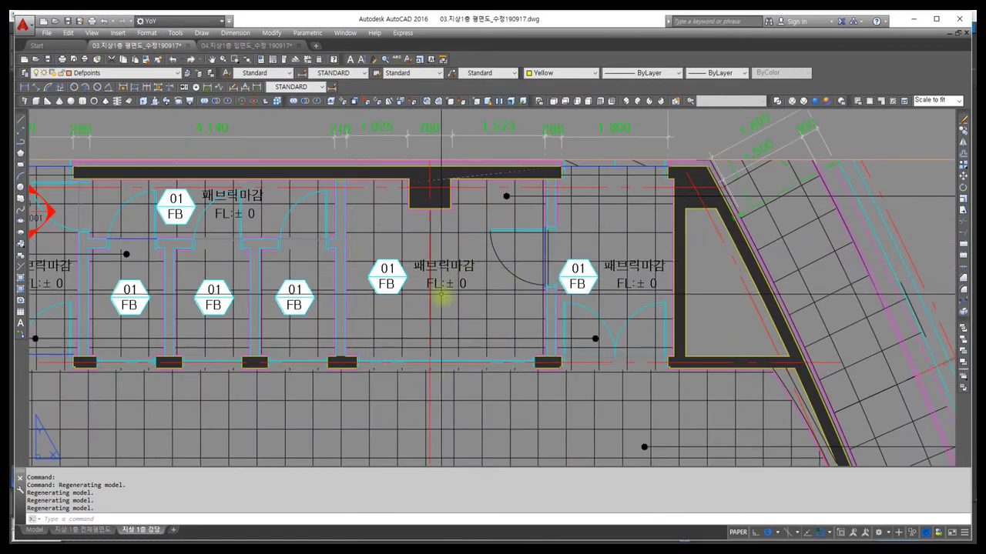
pyautogui.click(914, 18)
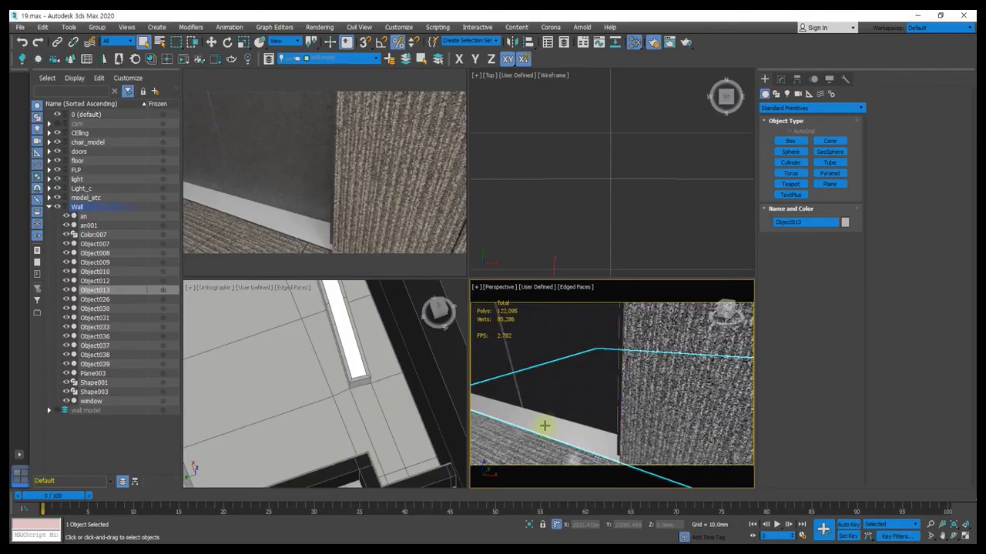
# Step: Assign the FB-01-floor Corona material from the FB view to the selected baseboard
pyautogui.press('m')
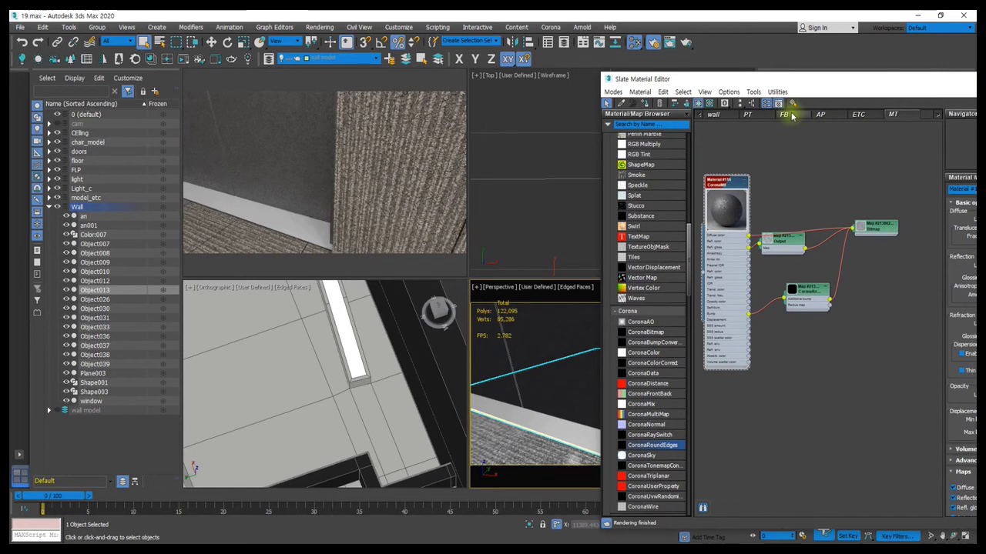
pyautogui.click(784, 114)
pyautogui.scroll(-2, 737, 313)
pyautogui.scroll(-2, 832, 377)
pyautogui.scroll(-2, 809, 226)
pyautogui.scroll(-1, 823, 278)
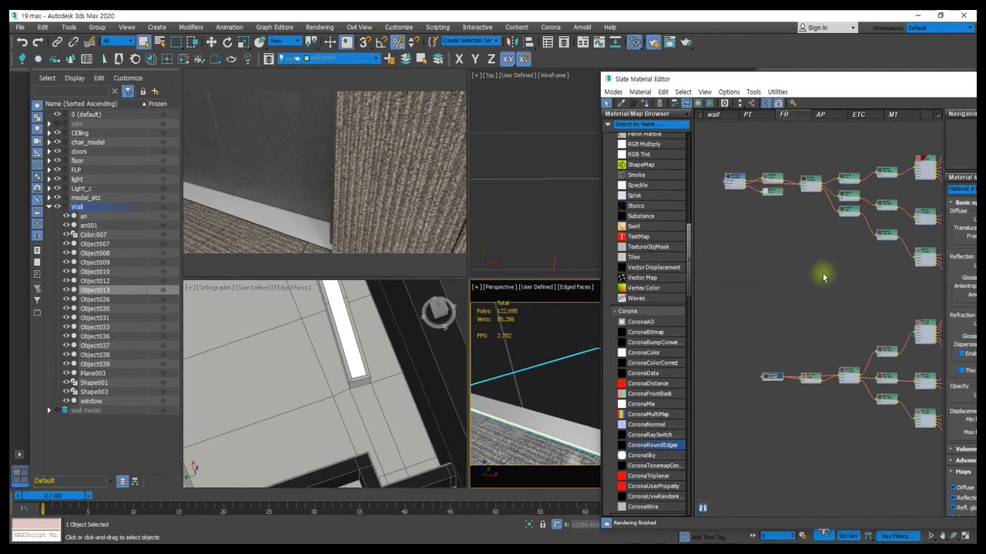
pyautogui.click(739, 105)
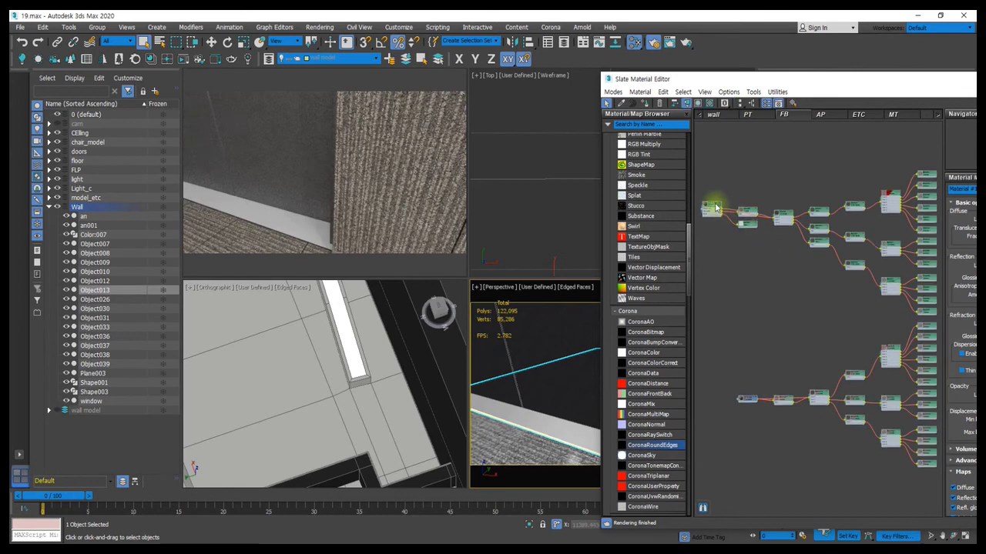
pyautogui.scroll(3, 714, 208)
pyautogui.scroll(3, 770, 200)
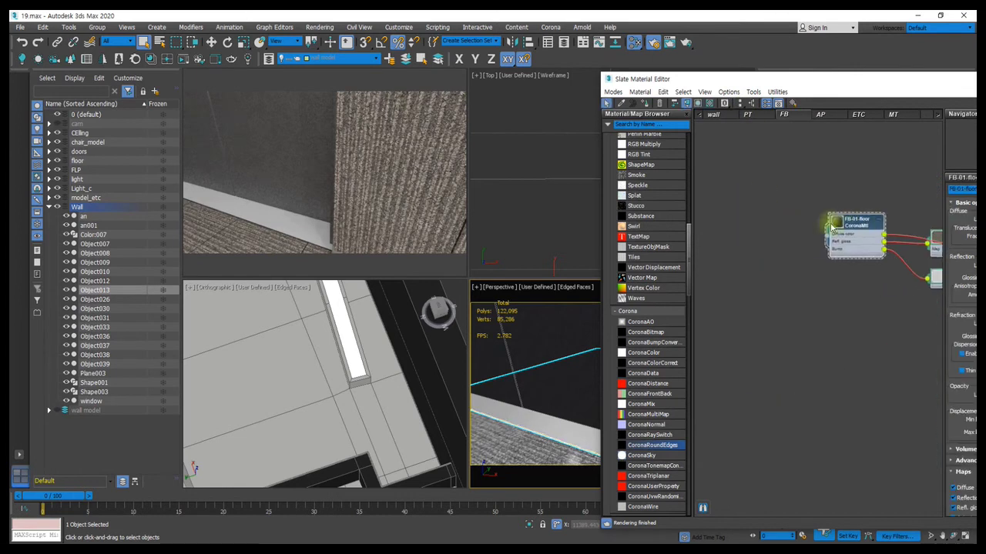
pyautogui.click(647, 103)
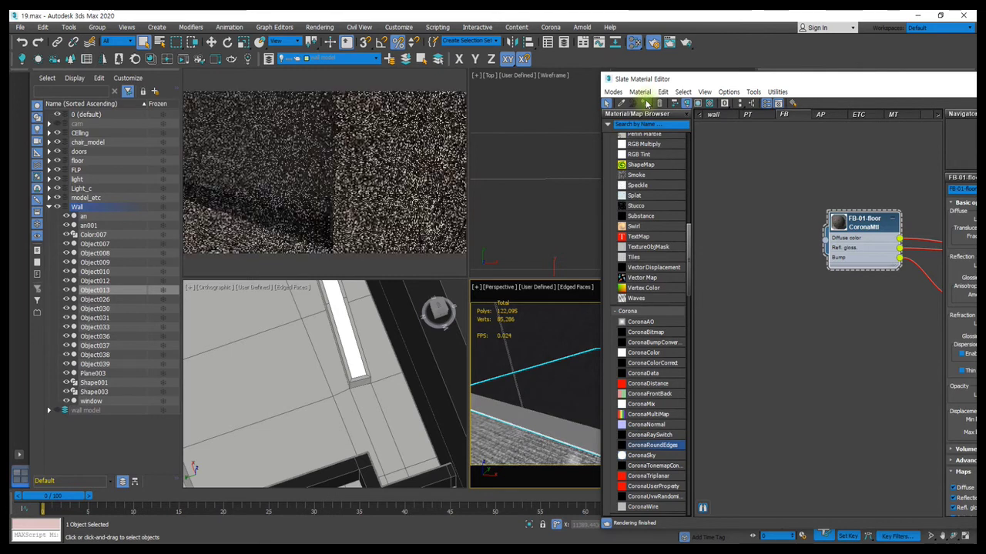
pyautogui.moveTo(923, 81); pyautogui.dragTo(534, 43)
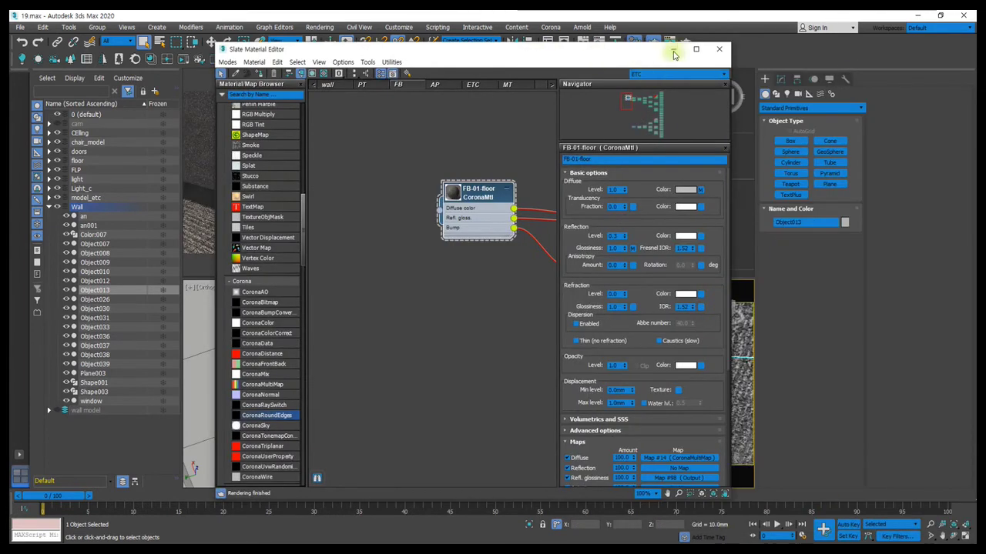
pyautogui.click(675, 42)
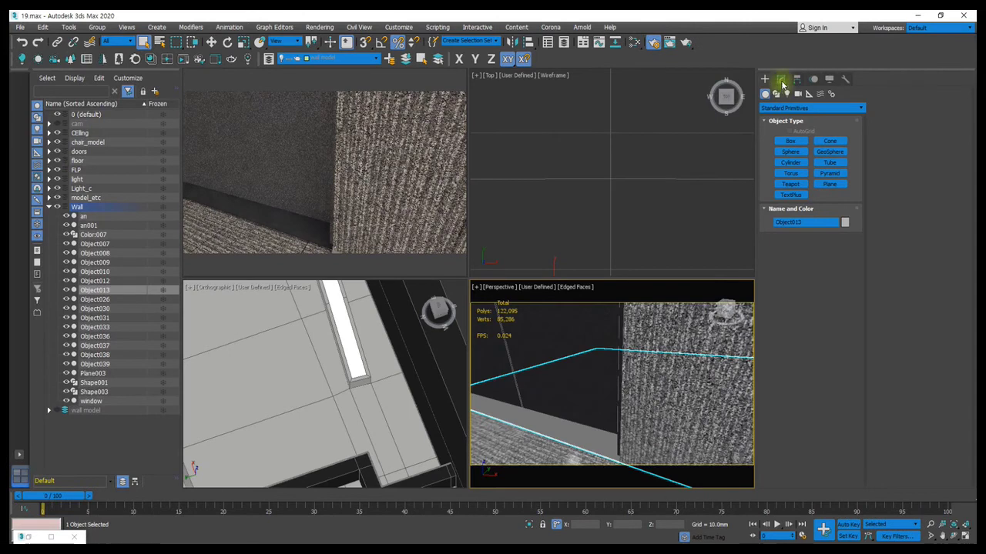
# Step: Reselect Object013, add an Unwrap UVW modifier, then delete it again
pyautogui.click(781, 79)
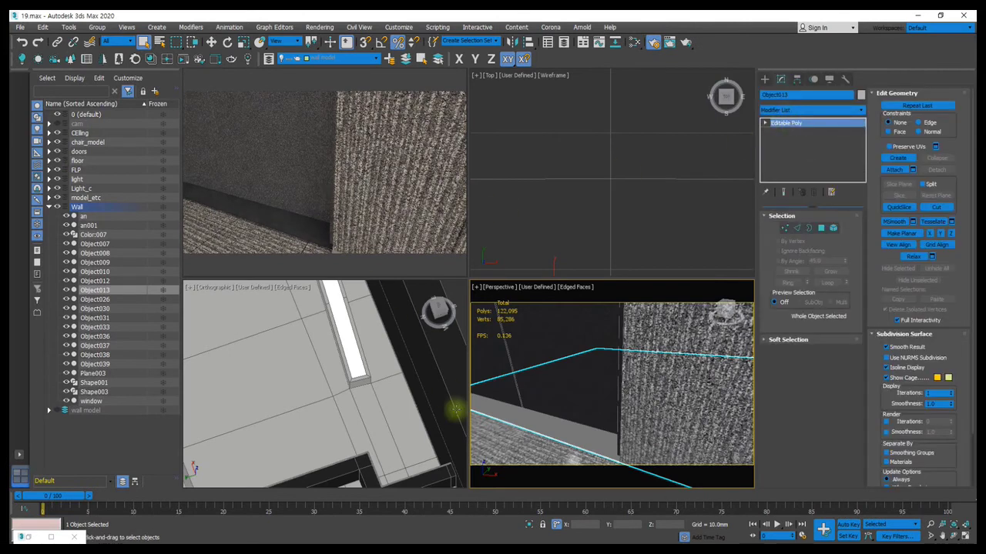
pyautogui.click(540, 432)
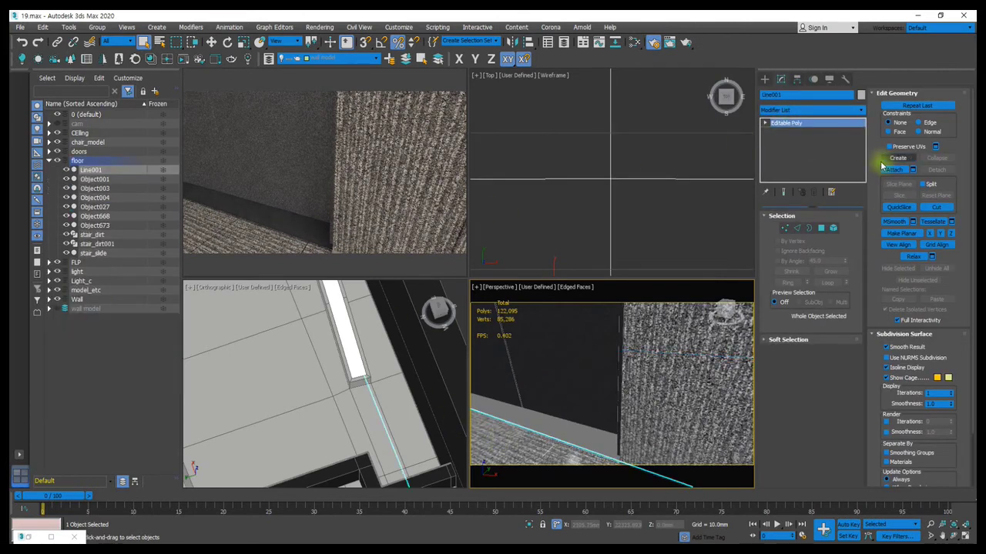
pyautogui.click(581, 401)
pyautogui.click(794, 110)
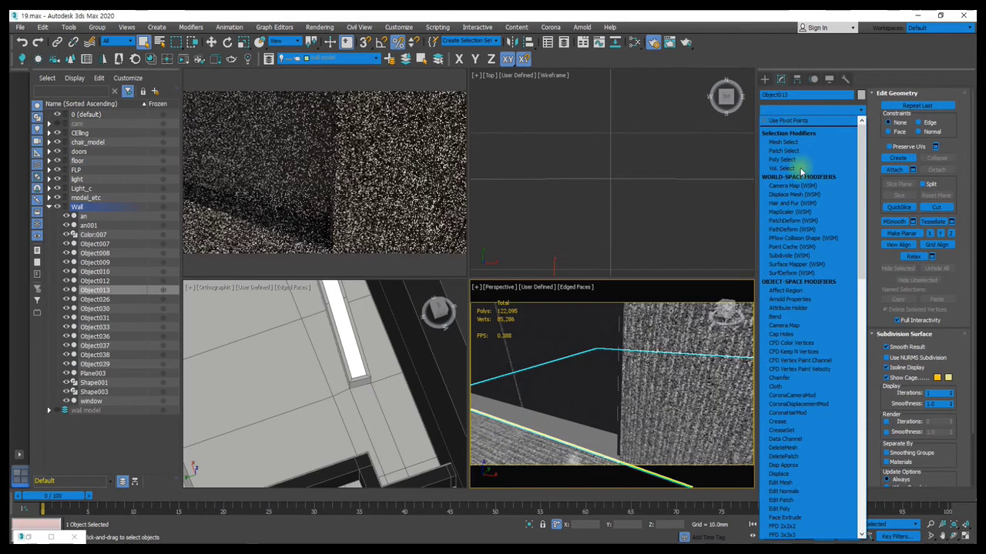
pyautogui.press('u')
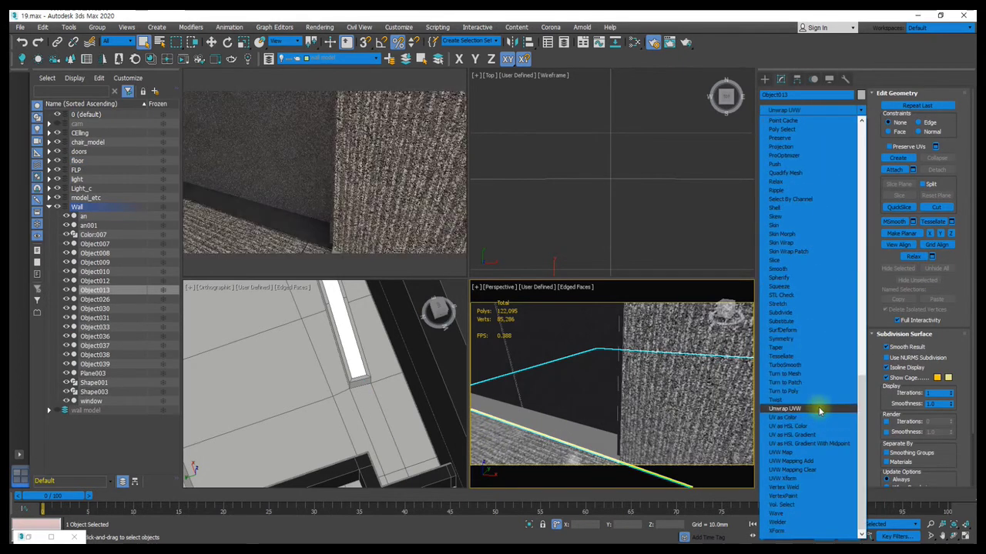
pyautogui.click(813, 406)
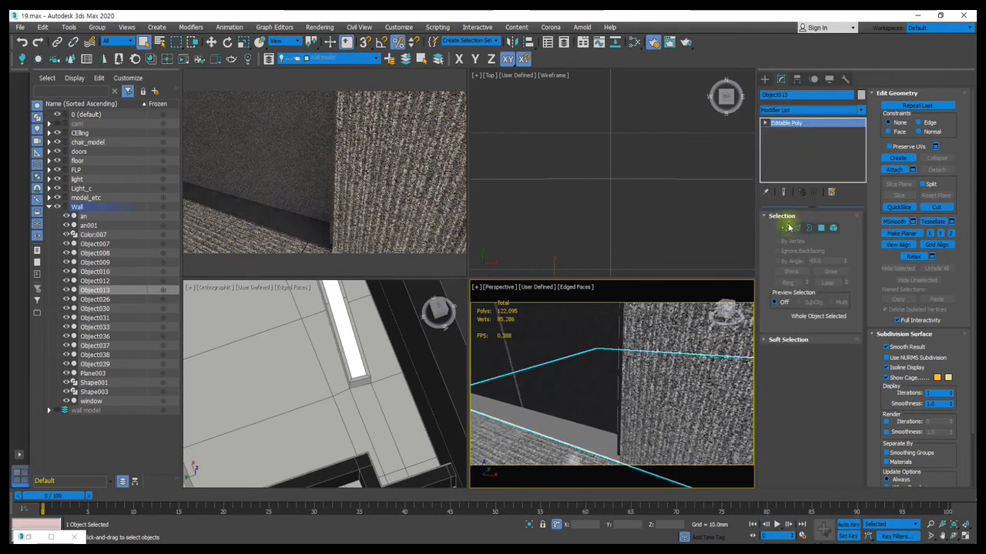
pyautogui.rightClick(795, 125)
pyautogui.click(801, 137)
# Step: Add a UVW Map modifier to Object013 with Box mapping
pyautogui.click(807, 110)
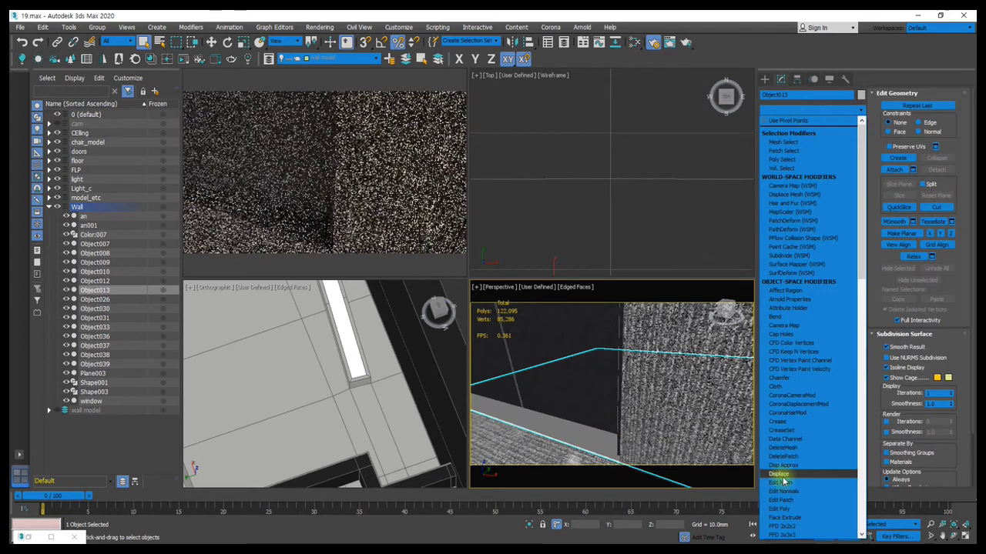
pyautogui.scroll(-10, 784, 481)
pyautogui.click(795, 433)
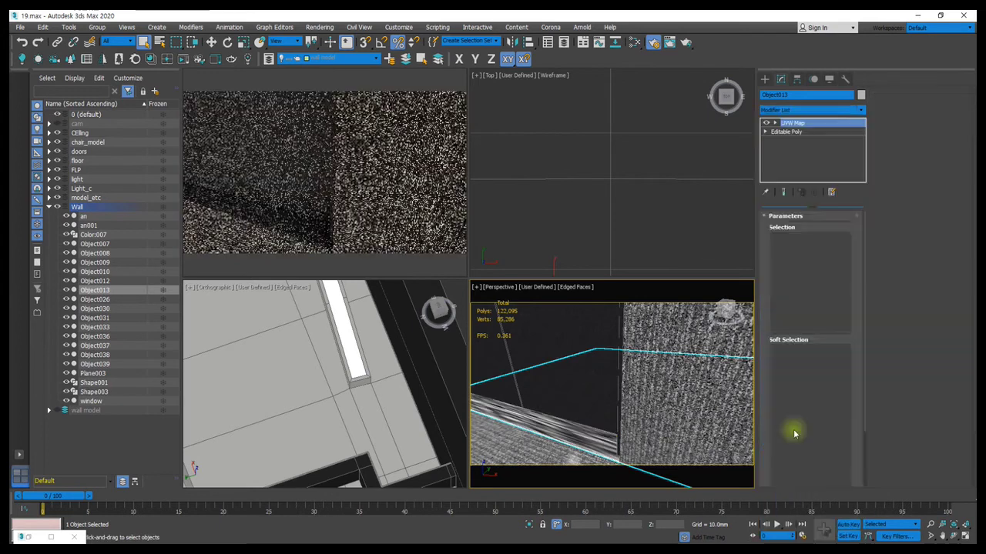
pyautogui.click(792, 275)
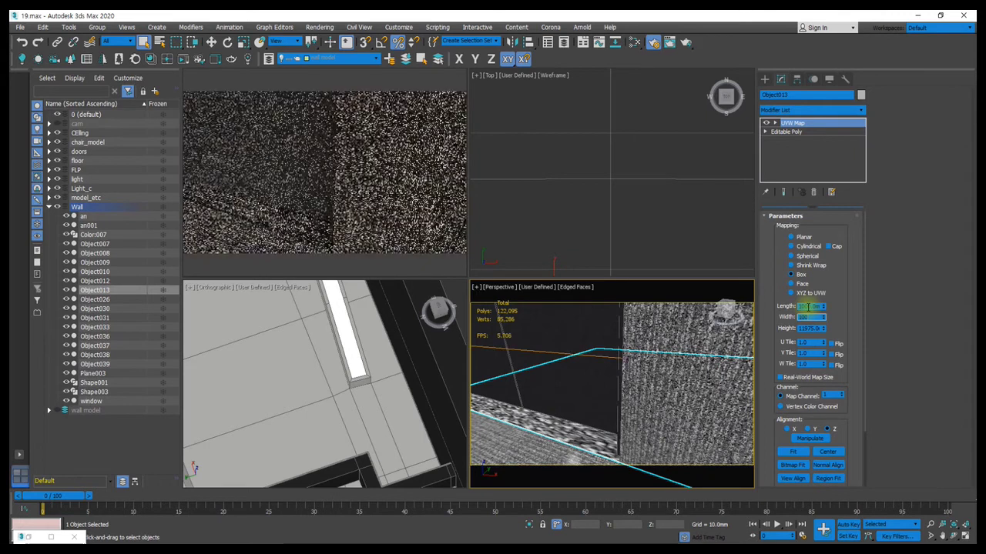
pyautogui.press('Tab')
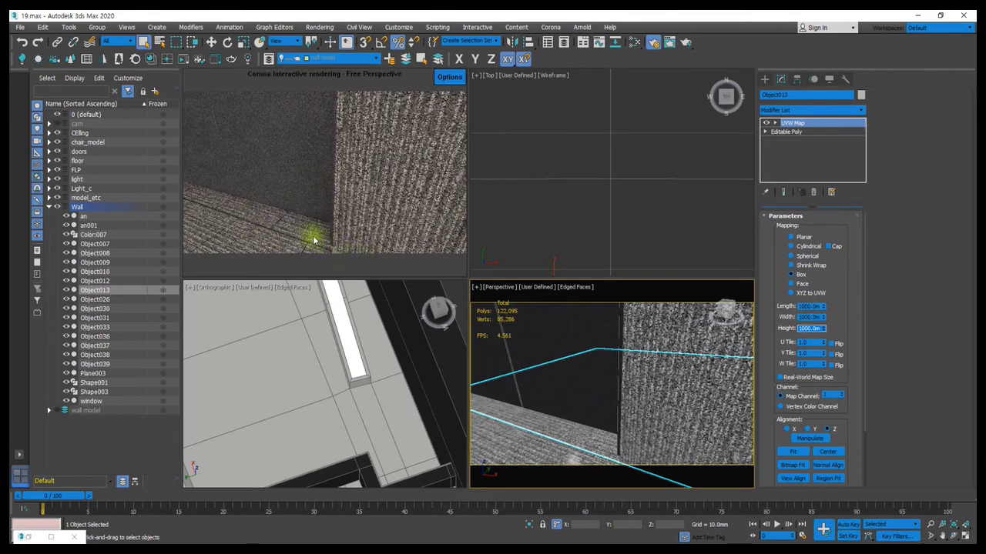
pyautogui.moveTo(230, 208)
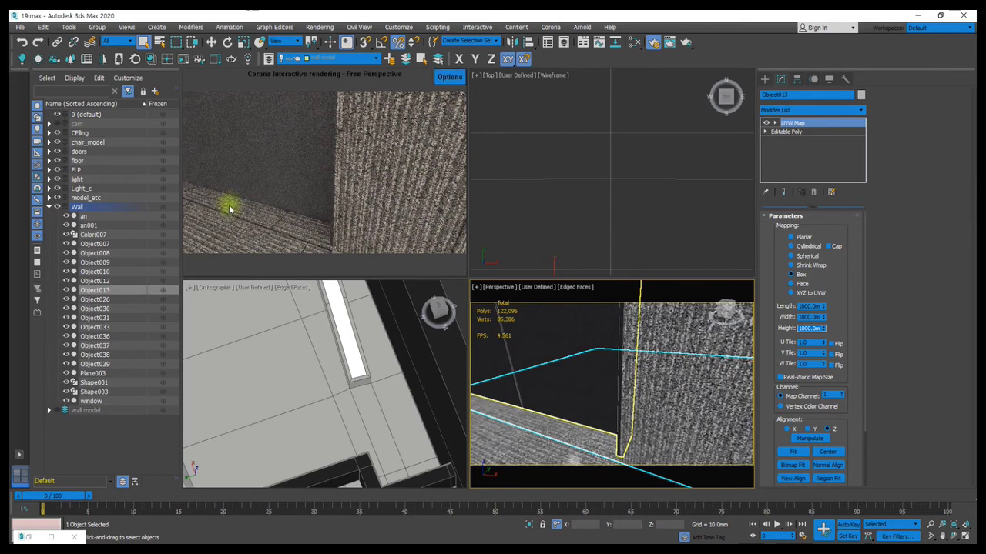
# Step: Inspect the wall corner and switch the box mapping alignment to Y, then X
pyautogui.moveTo(637, 422)
pyautogui.keyDown('alt'); pyautogui.mouseDown(button='middle')
pyautogui.moveTo(557, 398)
pyautogui.moveTo(636, 390)
pyautogui.moveTo(529, 363)
pyautogui.moveTo(589, 364)
pyautogui.mouseUp(button='middle'); pyautogui.keyUp('alt')
pyautogui.keyDown('alt'); pyautogui.moveTo(673, 395); pyautogui.dragTo(587, 399, button='middle'); pyautogui.keyUp('alt')
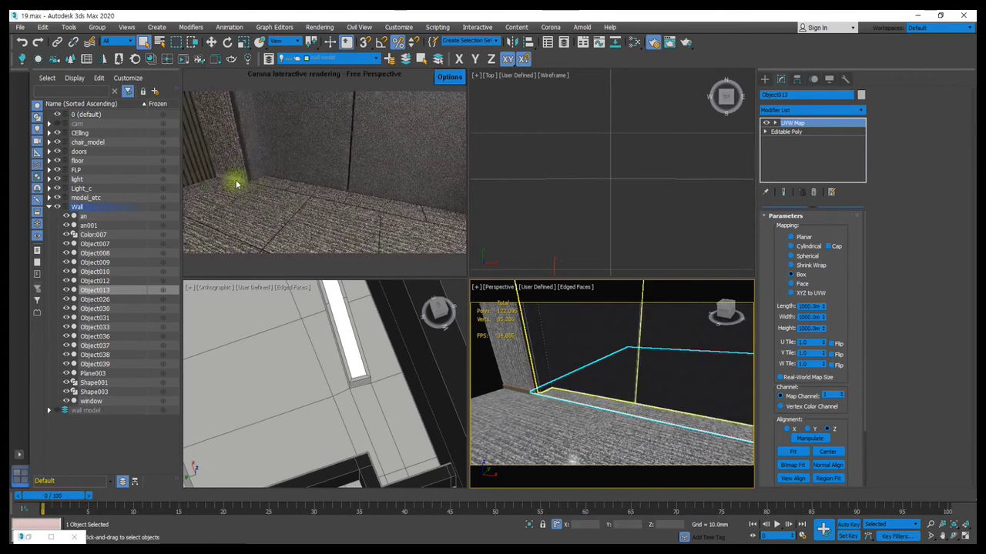
pyautogui.moveTo(599, 362)
pyautogui.keyDown('alt'); pyautogui.mouseDown(button='middle')
pyautogui.moveTo(588, 396)
pyautogui.moveTo(524, 379)
pyautogui.moveTo(614, 374)
pyautogui.moveTo(590, 387)
pyautogui.moveTo(523, 366)
pyautogui.moveTo(543, 352)
pyautogui.moveTo(655, 392)
pyautogui.moveTo(563, 369)
pyautogui.moveTo(600, 356)
pyautogui.moveTo(601, 374)
pyautogui.moveTo(589, 354)
pyautogui.moveTo(606, 406)
pyautogui.moveTo(590, 395)
pyautogui.mouseUp(button='middle'); pyautogui.keyUp('alt')
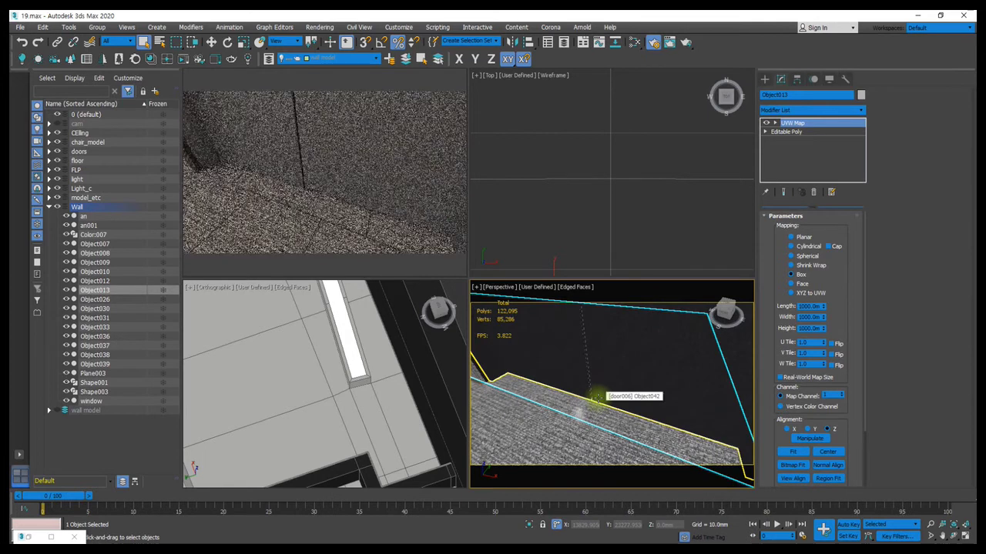
pyautogui.scroll(-2, 842, 287)
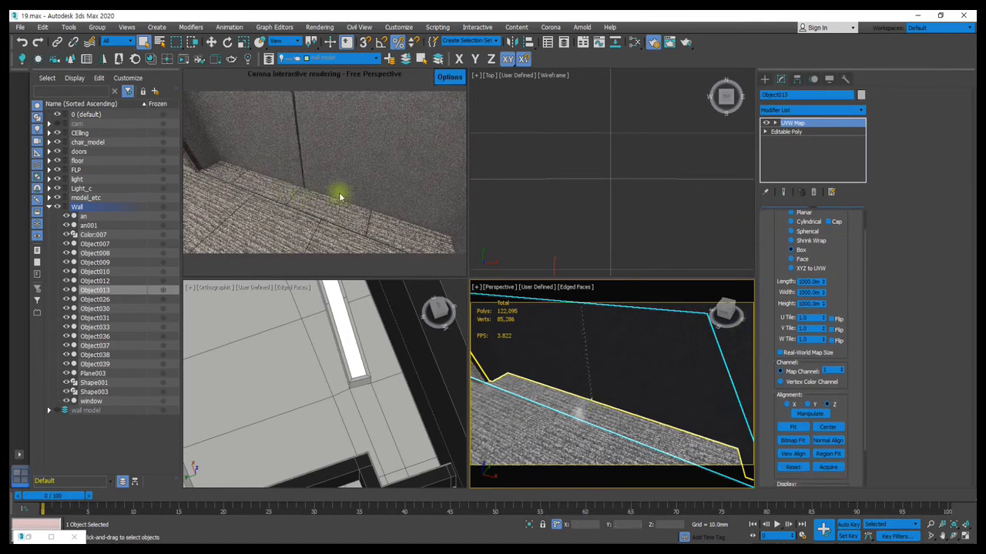
pyautogui.scroll(-2, 839, 297)
pyautogui.click(807, 378)
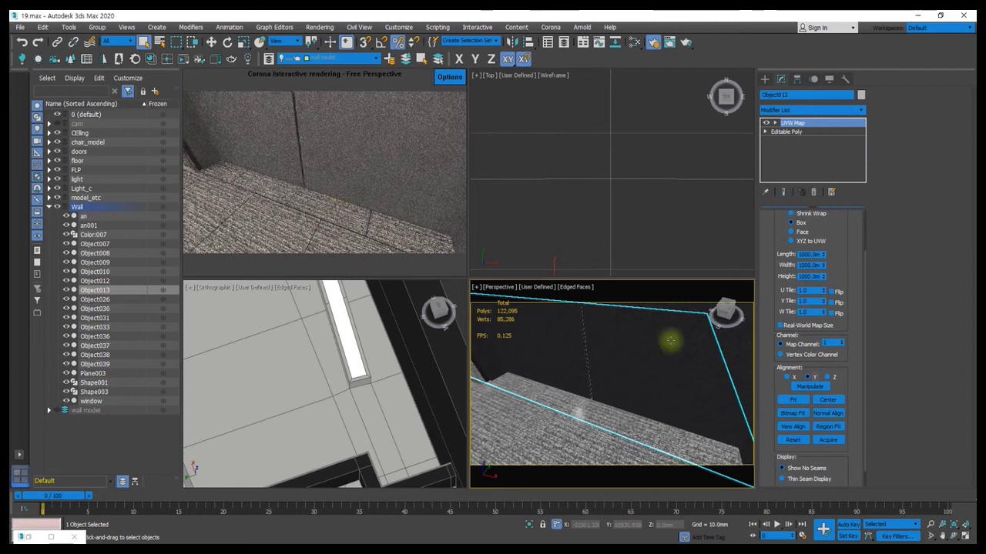
pyautogui.click(788, 378)
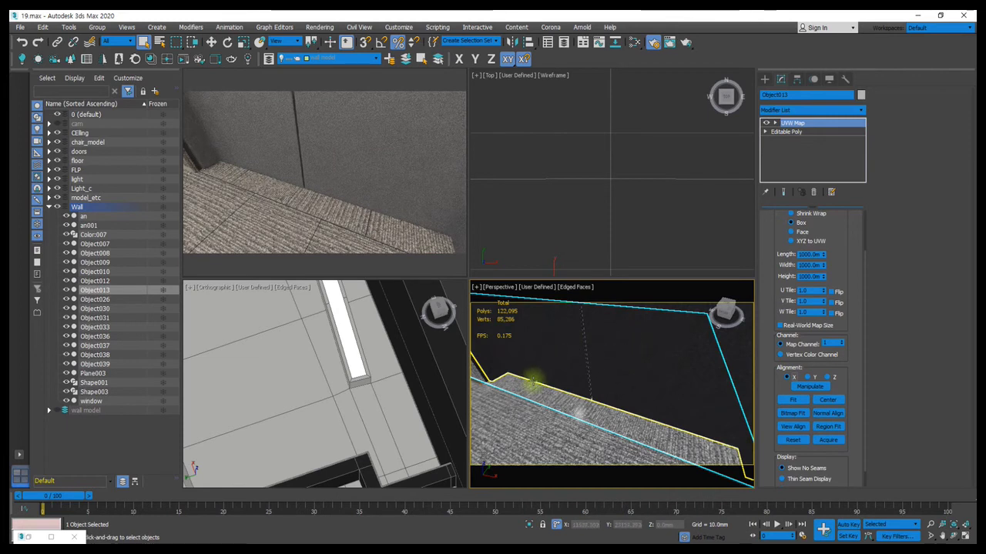
pyautogui.scroll(5, 597, 358)
pyautogui.scroll(3, 591, 370)
# Step: Select the skirting board Shape003 along the wall
pyautogui.rightClick(587, 377)
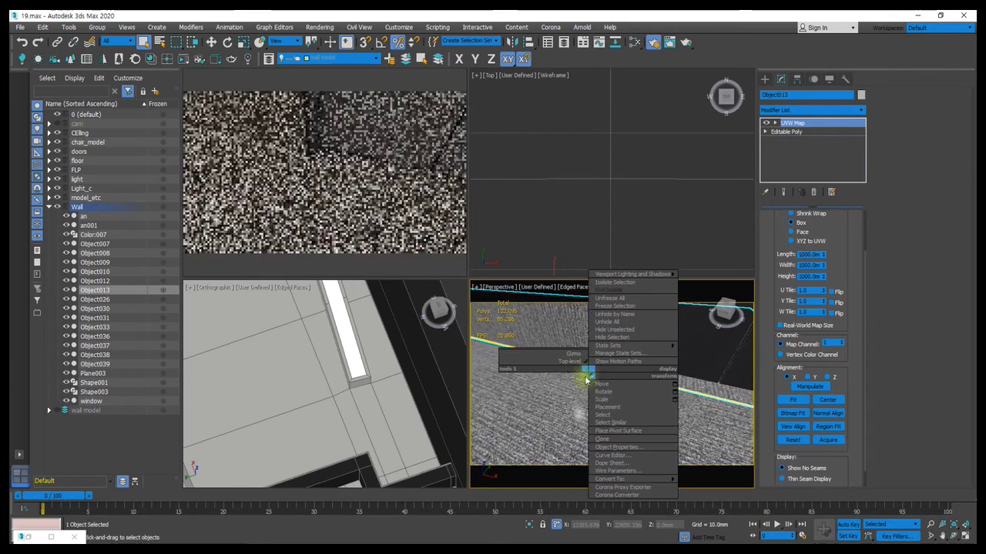
pyautogui.click(551, 324)
pyautogui.click(566, 360)
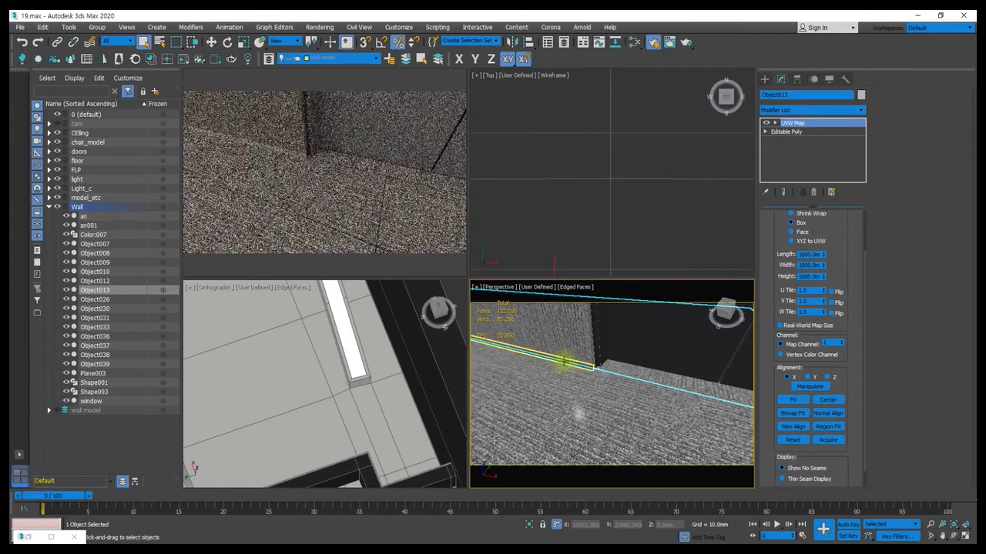
pyautogui.click(616, 91)
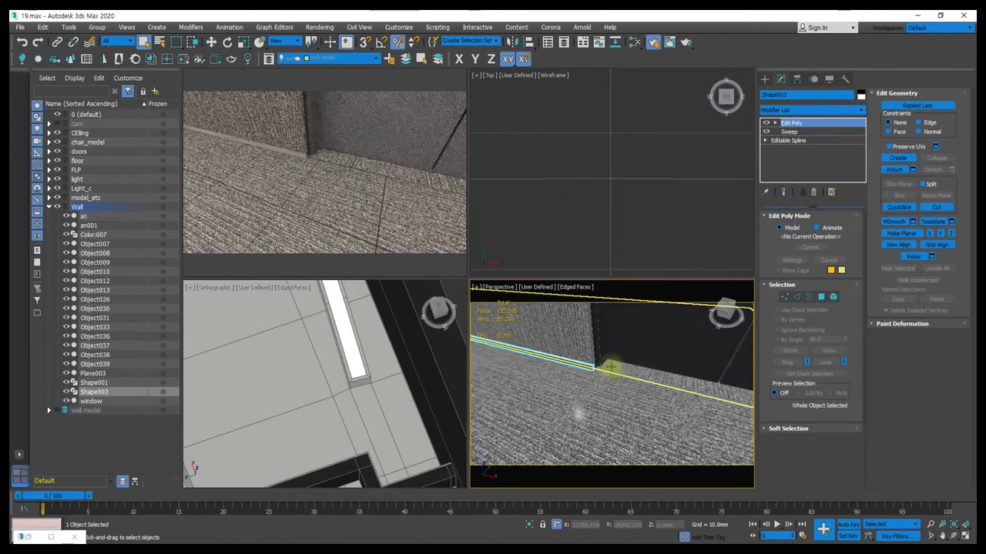
# Step: Review the PT-03 Corona material's parameters and preview in the PT view of Slate
pyautogui.press('m')
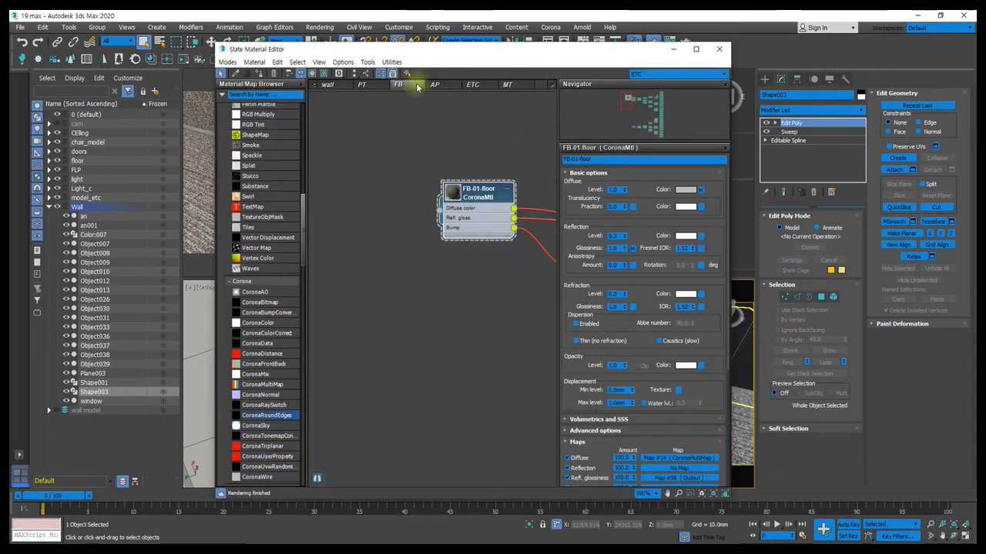
pyautogui.click(362, 85)
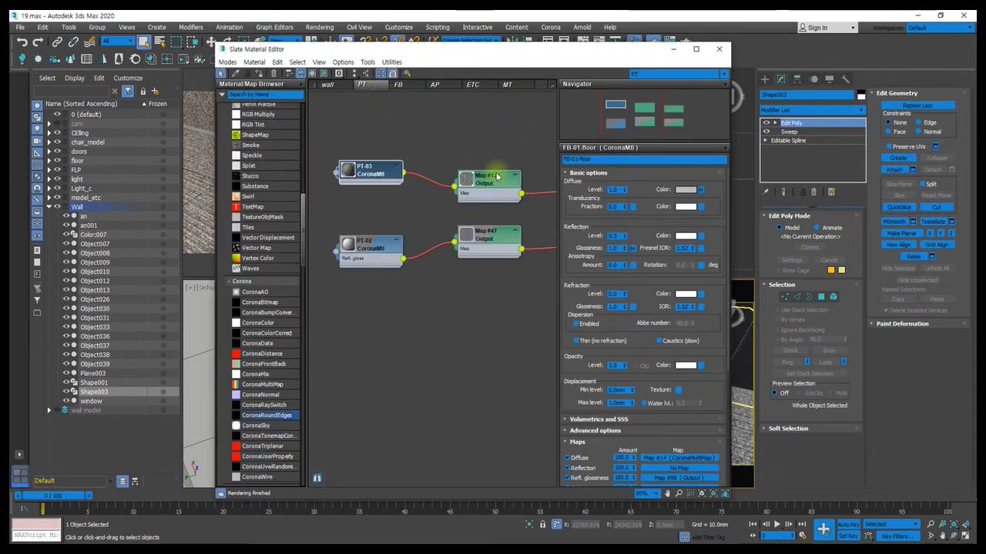
pyautogui.doubleClick(368, 174)
pyautogui.scroll(1, 373, 175)
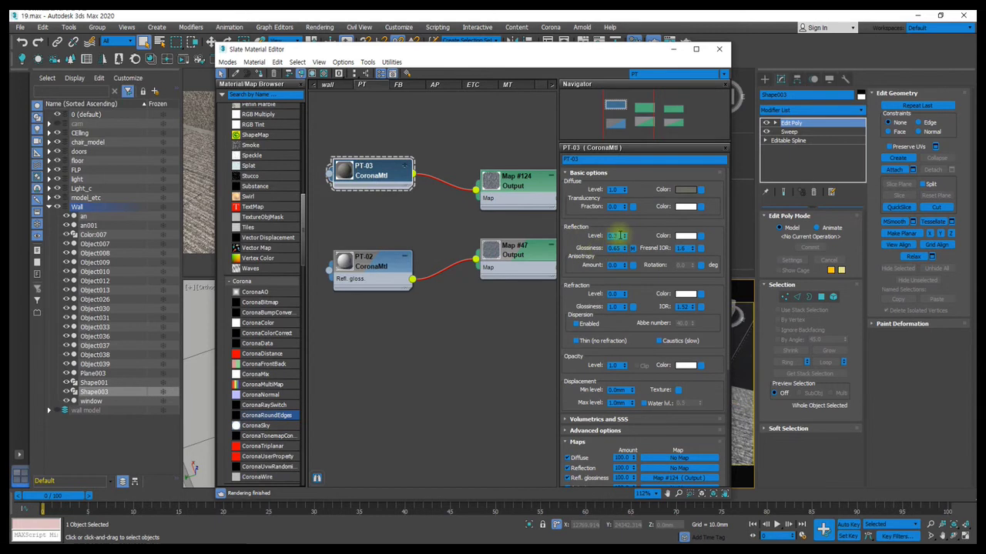
pyautogui.scroll(1, 396, 175)
pyautogui.scroll(-1, 414, 176)
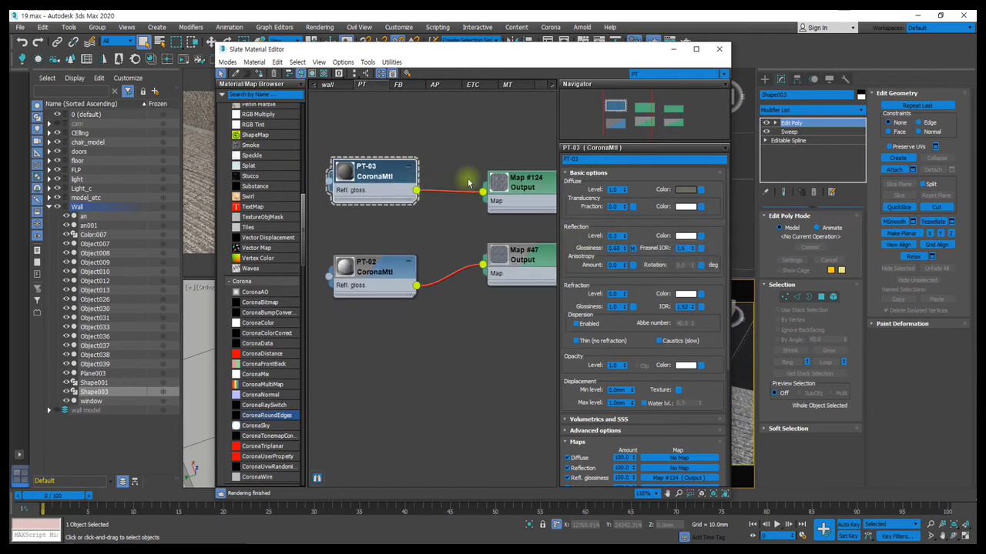
pyautogui.scroll(1, 467, 183)
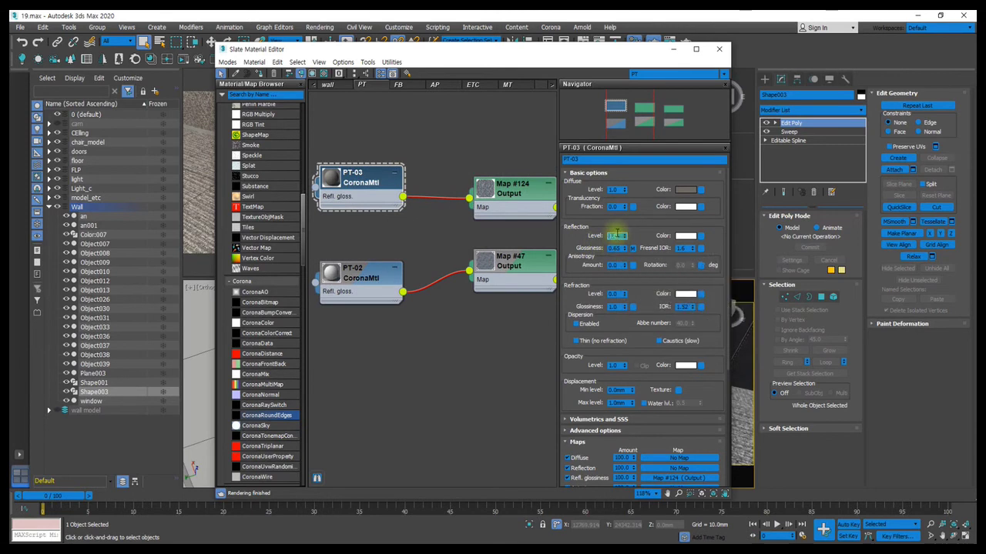
pyautogui.doubleClick(336, 180)
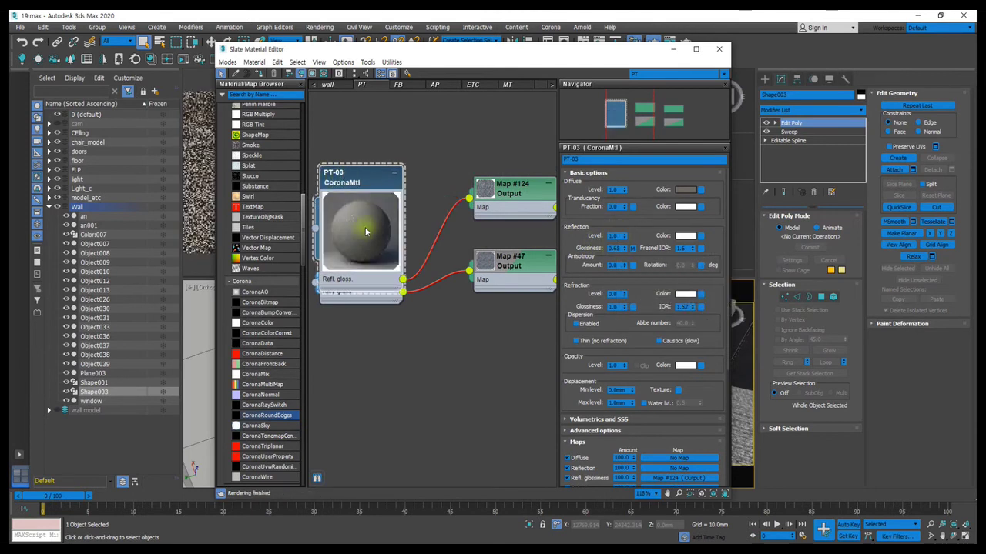
pyautogui.scroll(3, 358, 227)
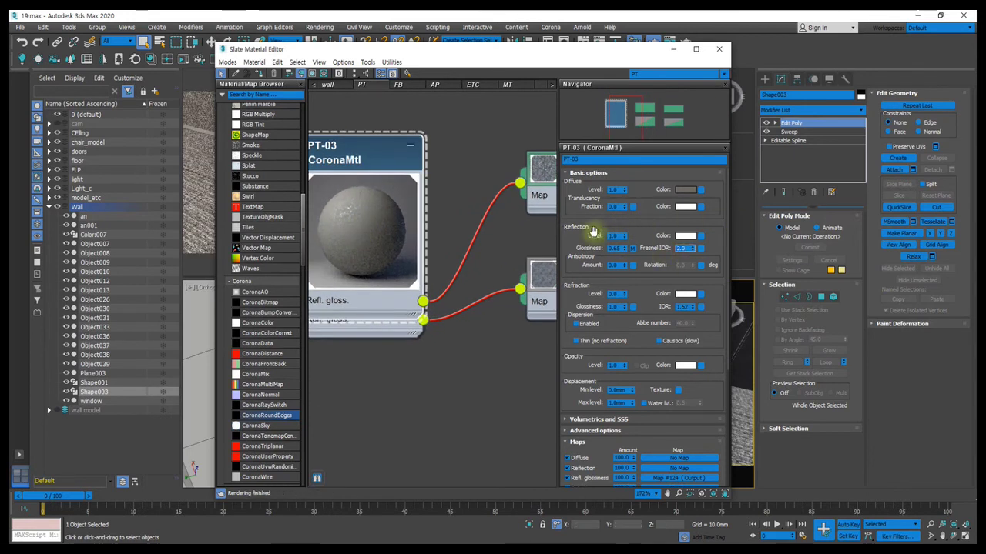
pyautogui.press('m')
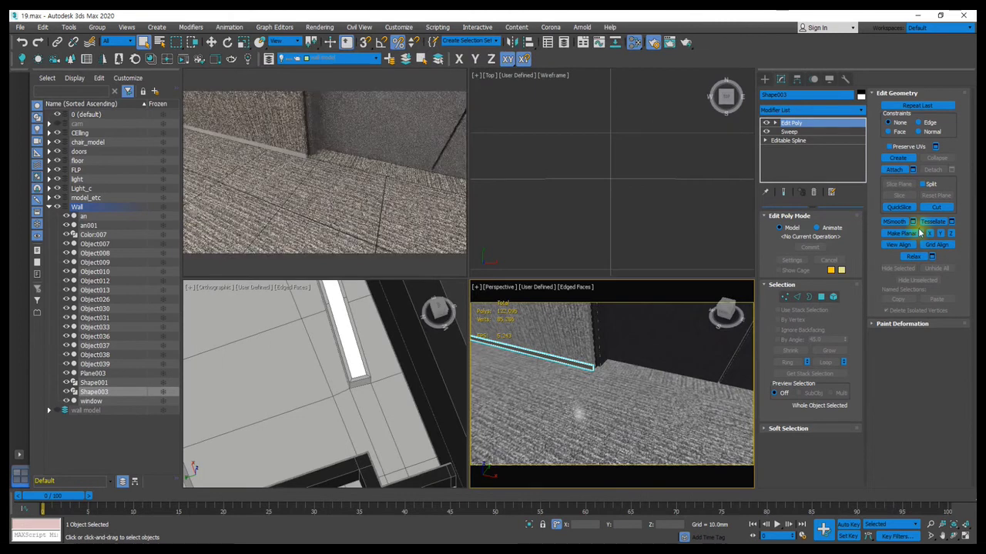
# Step: Add a UVW Map modifier with Box mapping to the skirting board
pyautogui.click(800, 111)
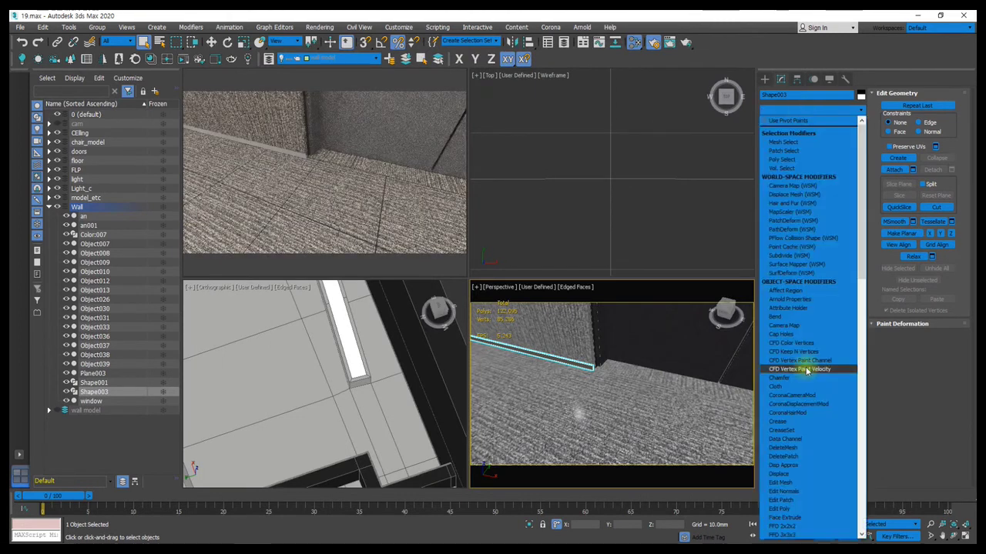
pyautogui.scroll(-5, 804, 362)
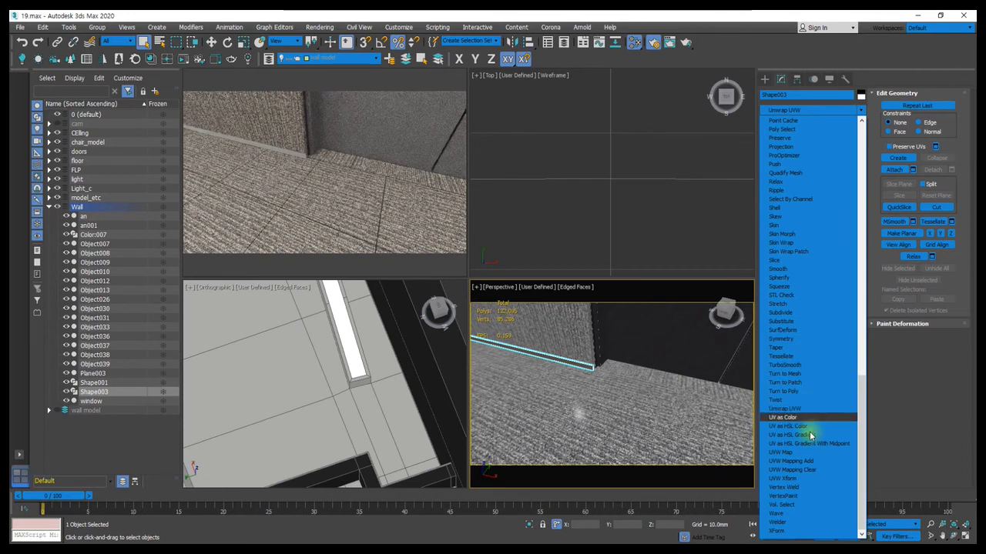
pyautogui.click(806, 451)
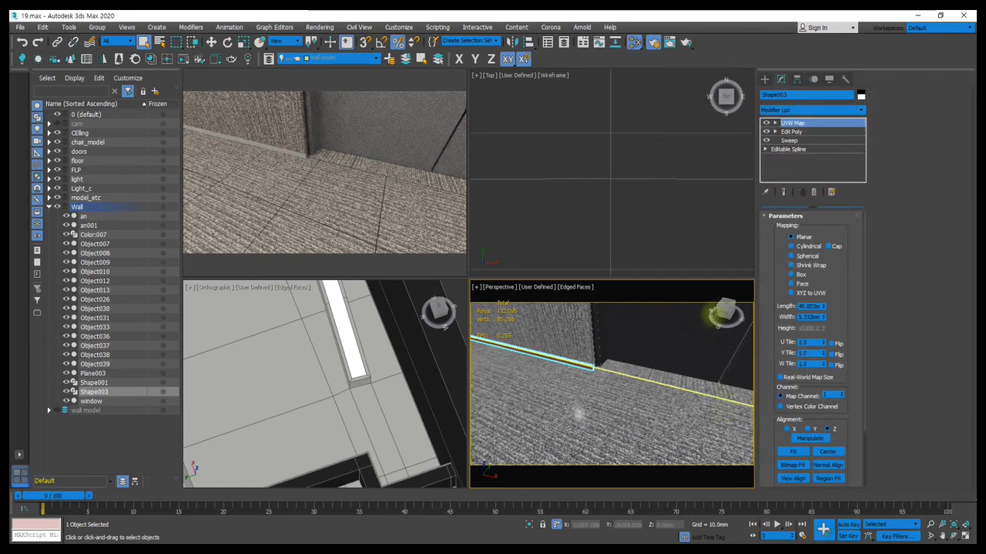
pyautogui.click(793, 274)
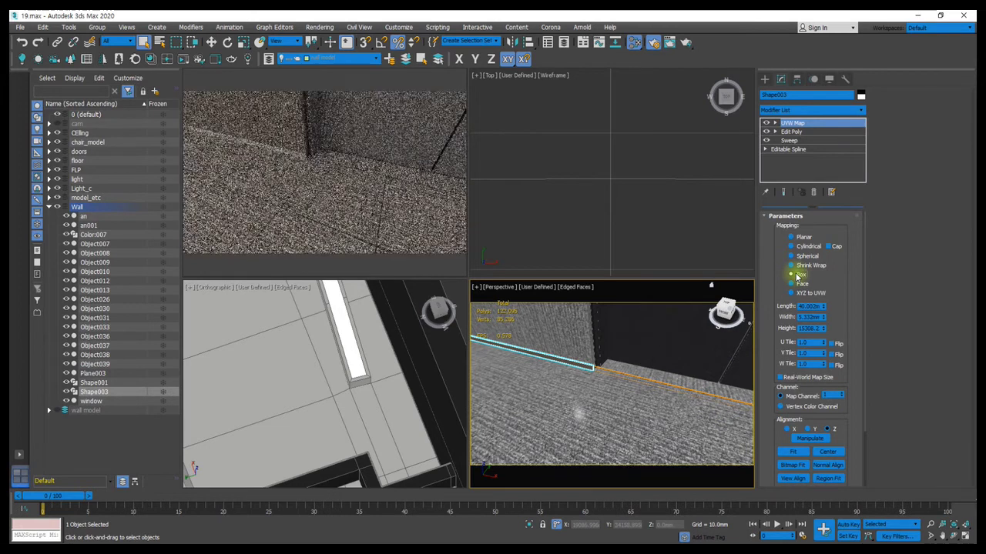
pyautogui.press('m')
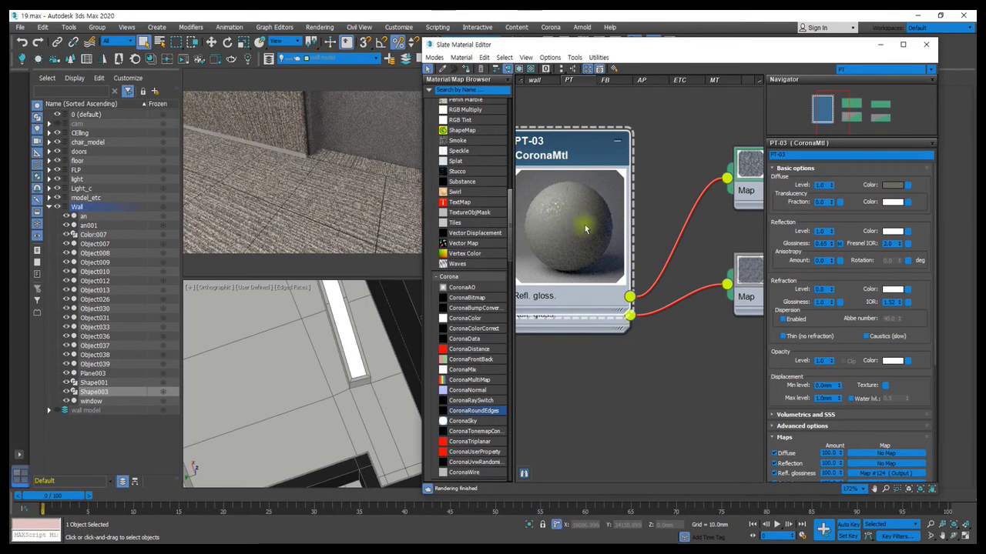
pyautogui.press('m')
# Step: Set the box mapping Length, Width and Height to 150 mm each
pyautogui.click(809, 306)
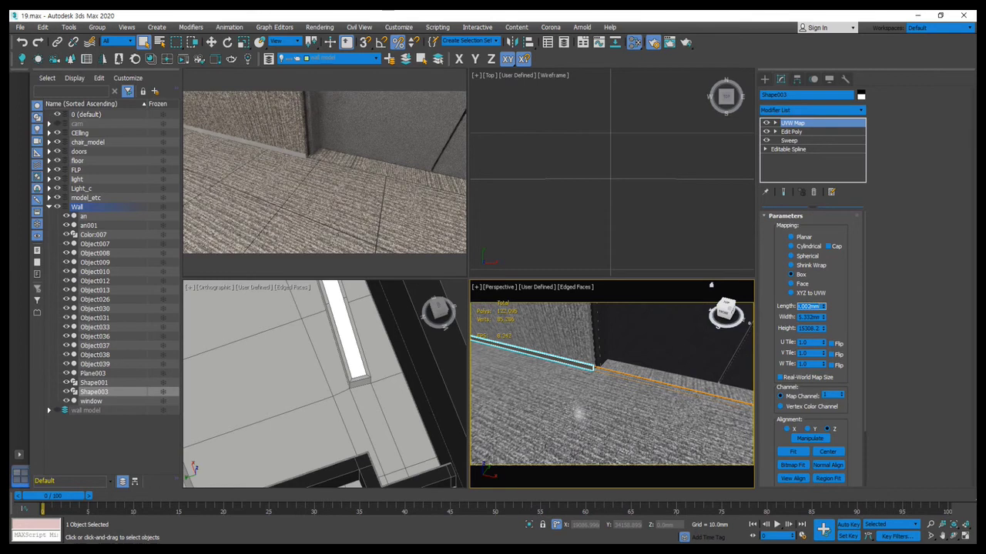
pyautogui.write('150')
pyautogui.press('Tab')
pyautogui.write('150')
pyautogui.press('Tab')
pyautogui.write('150')
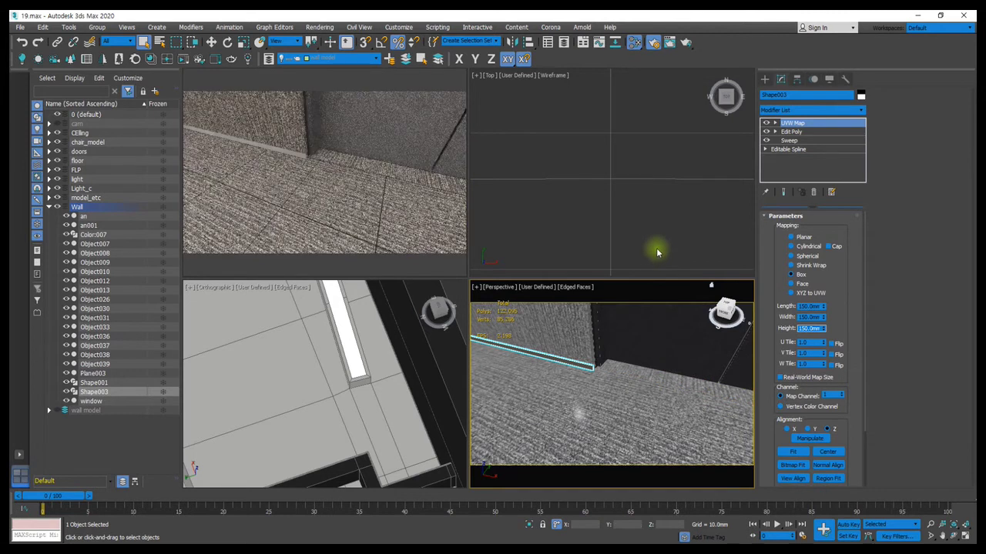
# Step: Darken the PT-03 diffuse colour to a near-black dark grey
pyautogui.press('m')
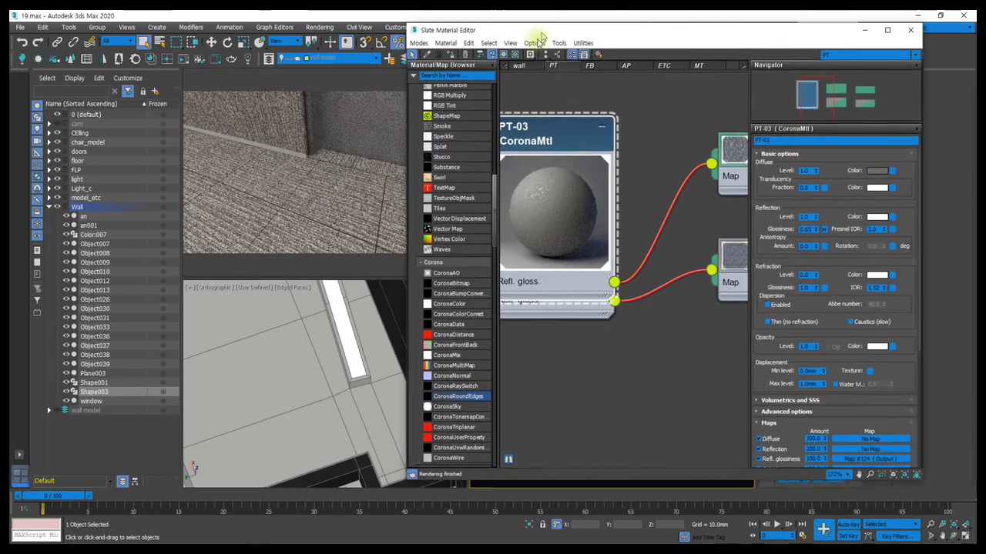
pyautogui.click(570, 154)
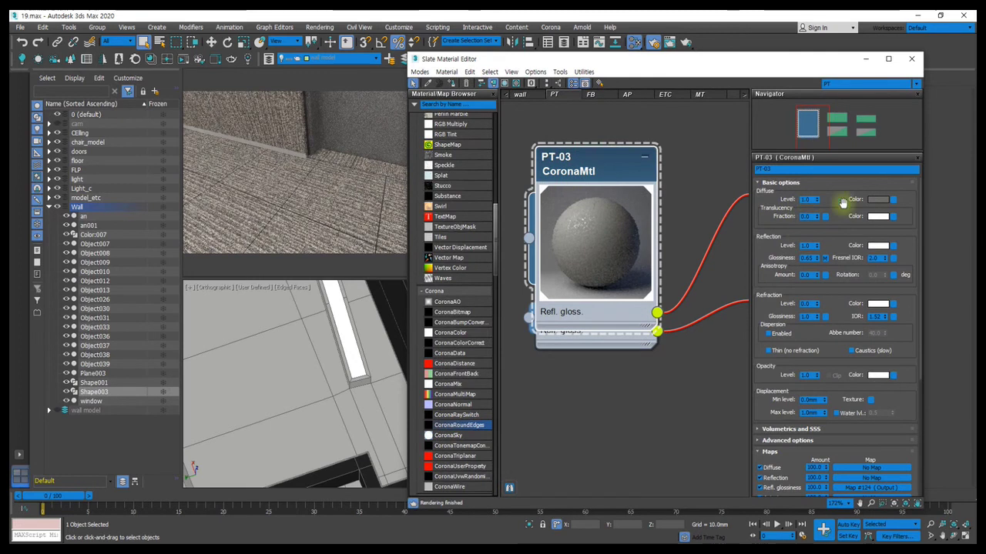
pyautogui.click(878, 200)
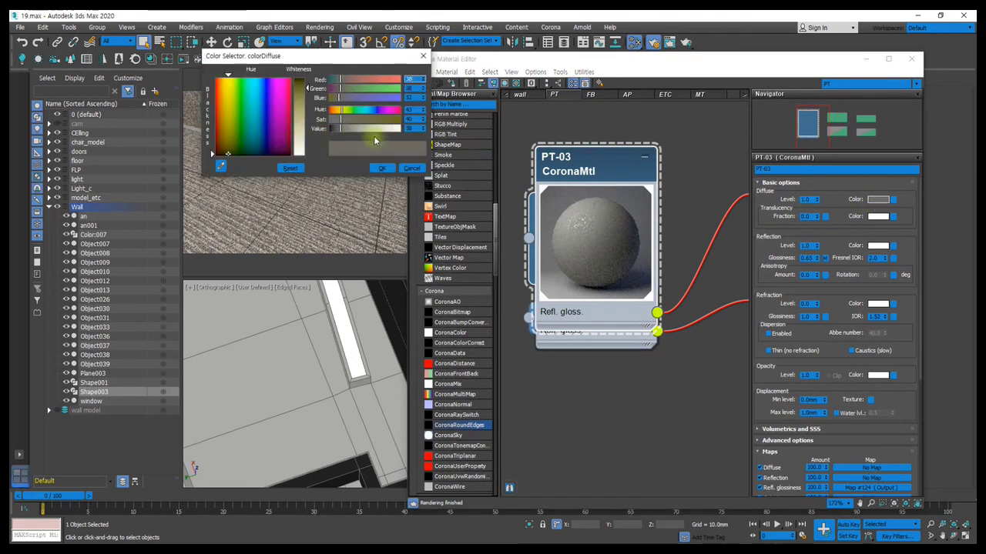
pyautogui.click(423, 131)
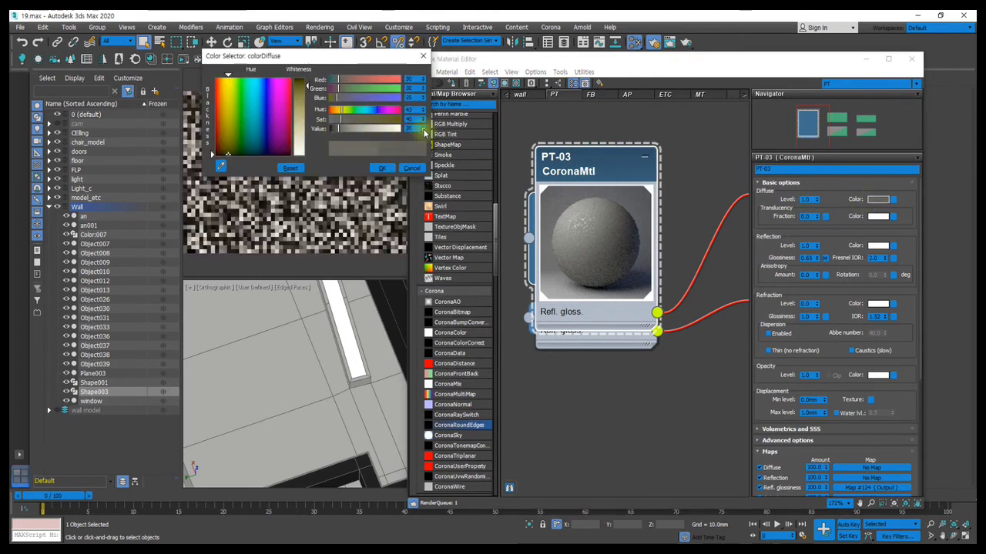
pyautogui.click(424, 133)
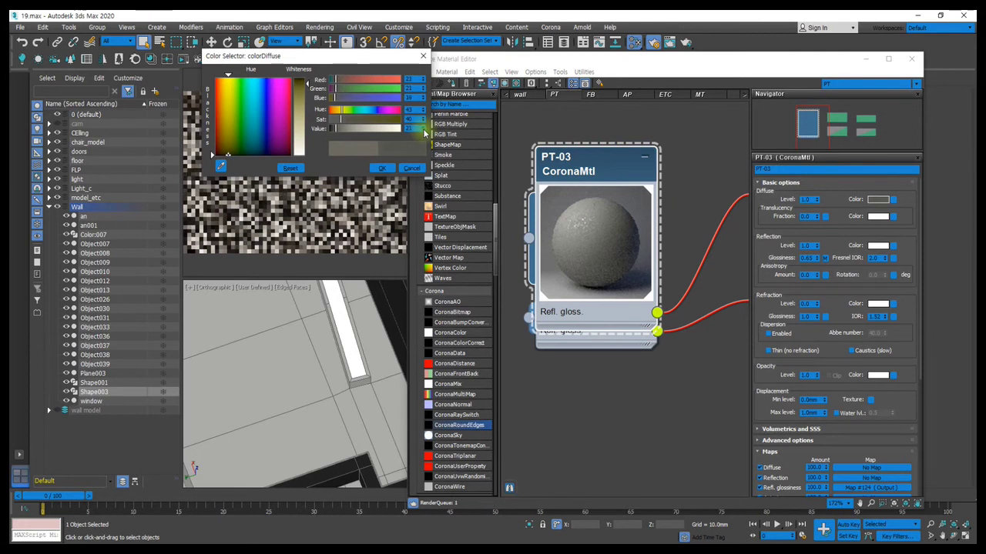
pyautogui.click(382, 168)
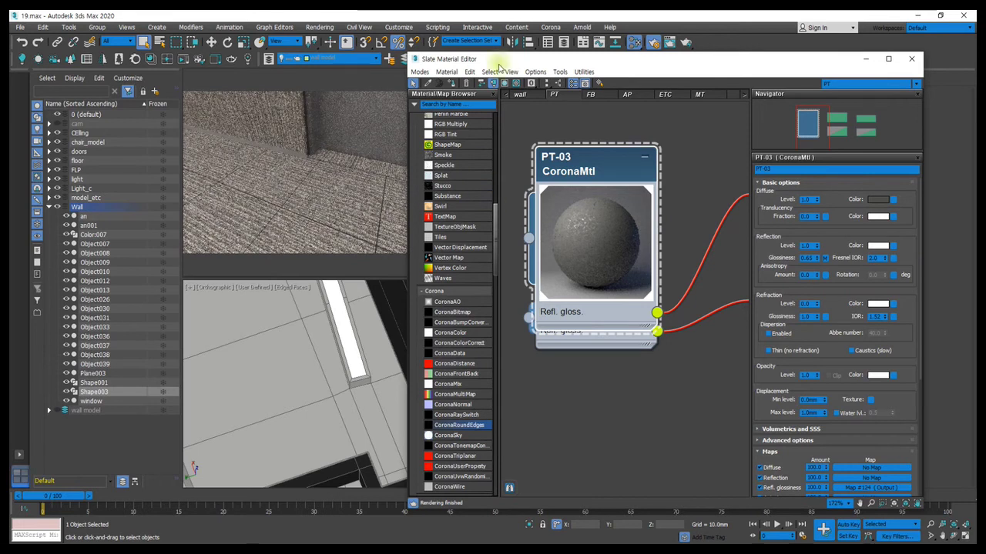
# Step: Collapse the PT-03 node and rearrange the material editor to see its connected maps
pyautogui.moveTo(501, 66)
pyautogui.mouseDown()
pyautogui.moveTo(853, 146)
pyautogui.moveTo(381, 17)
pyautogui.mouseUp()
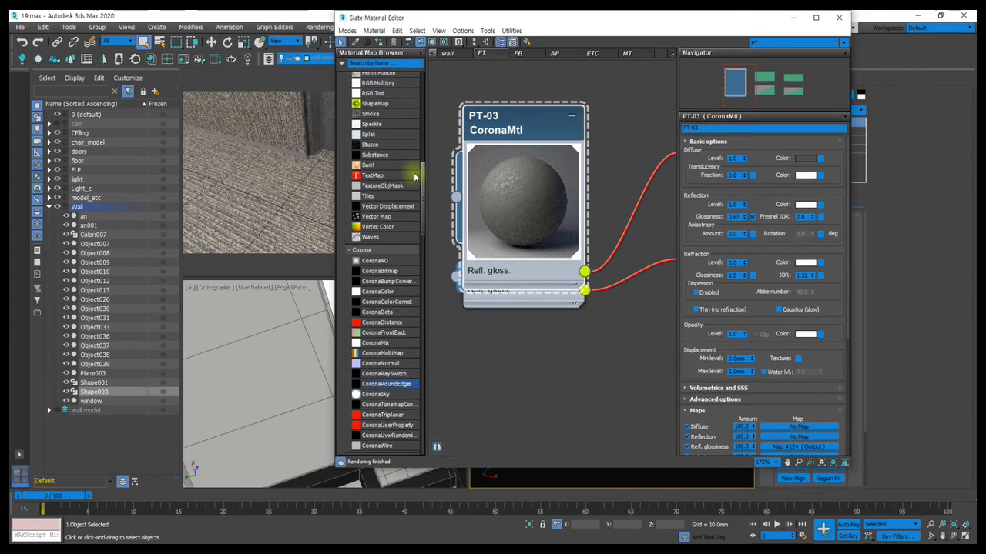
pyautogui.doubleClick(502, 192)
pyautogui.moveTo(515, 179); pyautogui.dragTo(466, 268, button='middle')
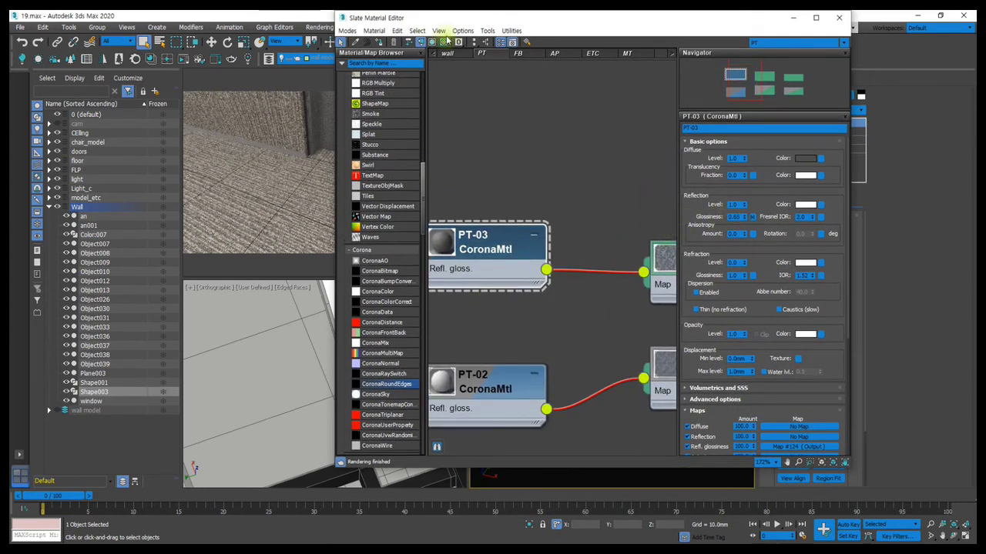
pyautogui.moveTo(447, 17); pyautogui.dragTo(851, 66)
# Step: Orbit the perspective view toward the windowed wall and floor
pyautogui.press('7')
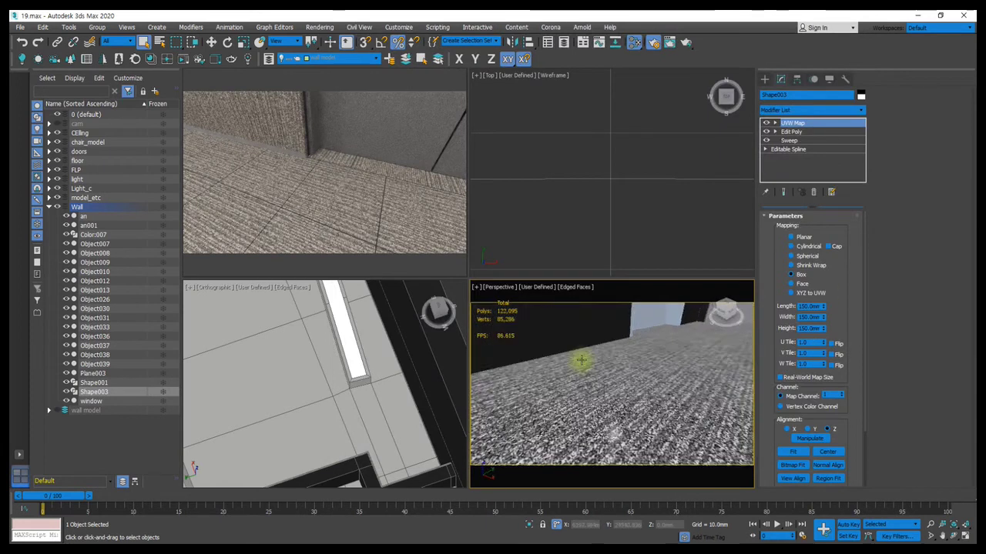
pyautogui.keyDown('alt'); pyautogui.moveTo(582, 361); pyautogui.dragTo(599, 385, button='middle'); pyautogui.keyUp('alt')
pyautogui.moveTo(603, 360)
pyautogui.keyDown('alt'); pyautogui.mouseDown(button='middle')
pyautogui.moveTo(567, 378)
pyautogui.moveTo(572, 411)
pyautogui.moveTo(583, 378)
pyautogui.moveTo(590, 409)
pyautogui.moveTo(590, 388)
pyautogui.mouseUp(button='middle'); pyautogui.keyUp('alt')
pyautogui.press('q')
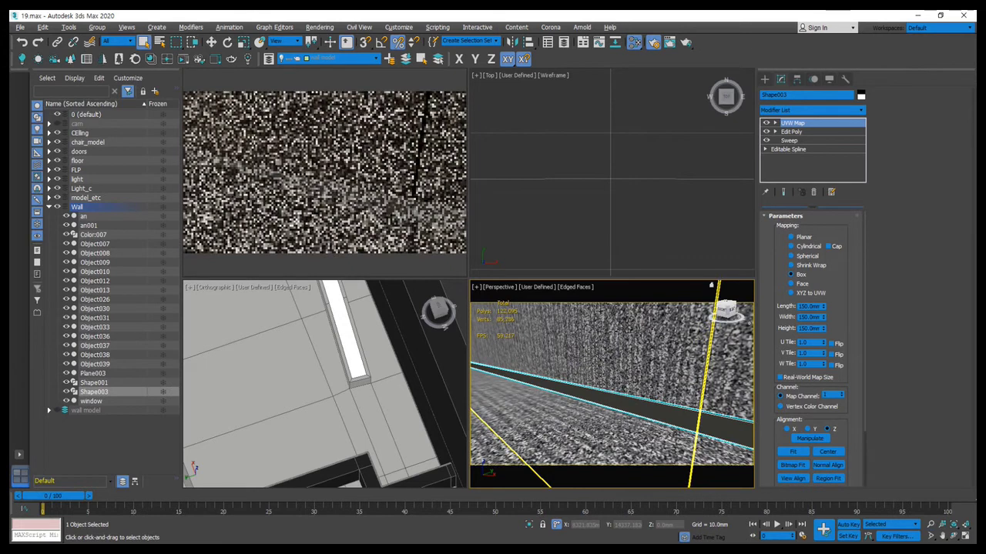
# Step: Delete the wire feeding PT-03's Refl. gloss. input in the Slate Material Editor
pyautogui.press('m')
pyautogui.moveTo(785, 64); pyautogui.dragTo(587, 36)
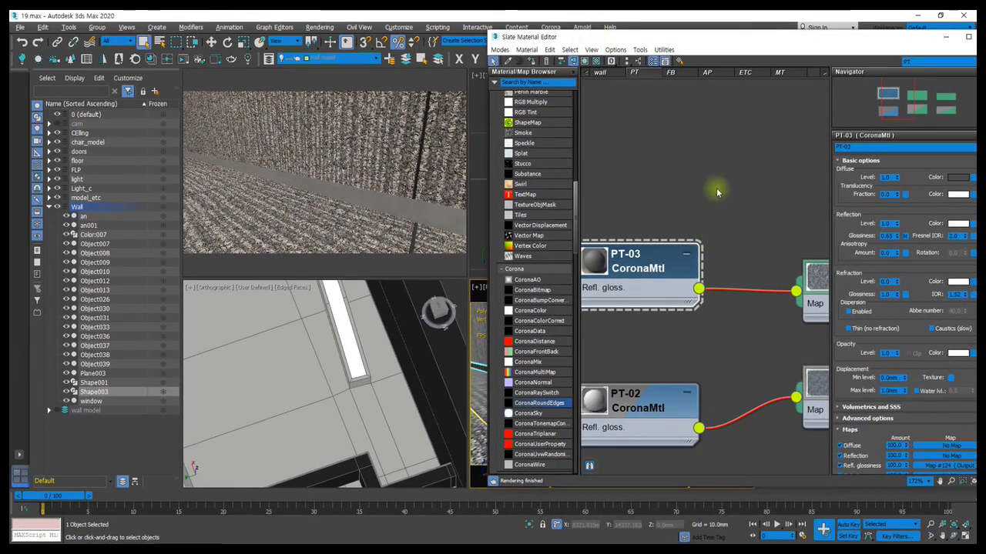
pyautogui.moveTo(667, 191); pyautogui.dragTo(688, 172, button='middle')
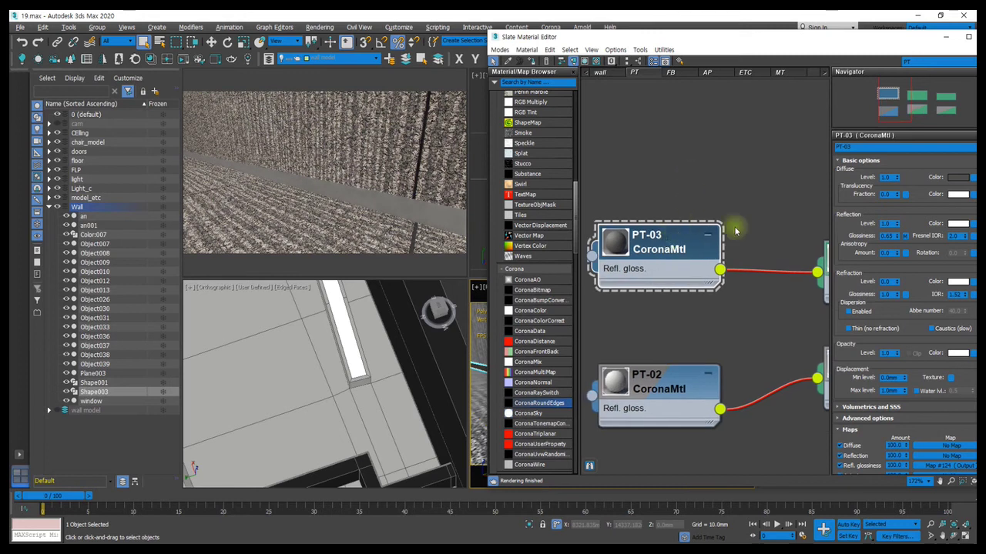
pyautogui.click(710, 239)
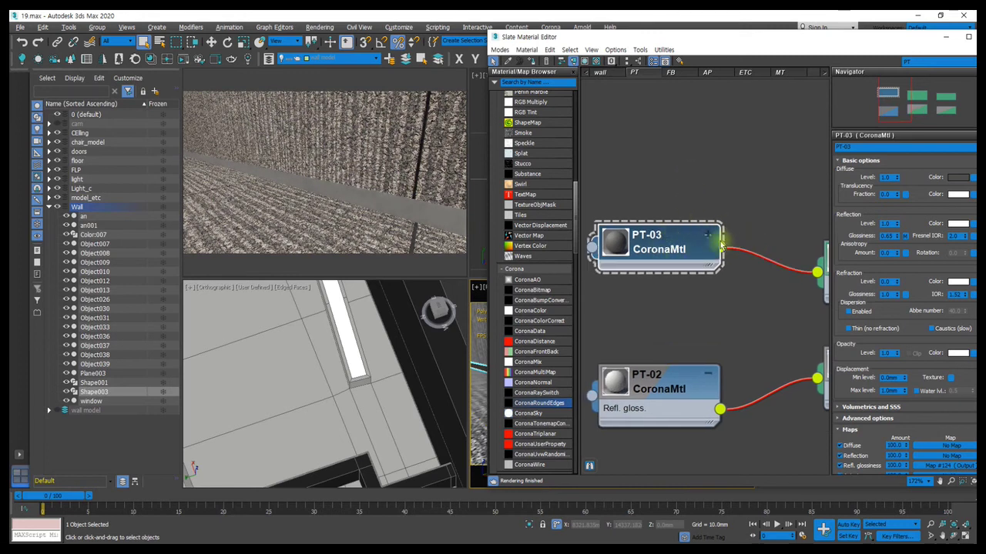
pyautogui.click(757, 269)
pyautogui.press('Delete')
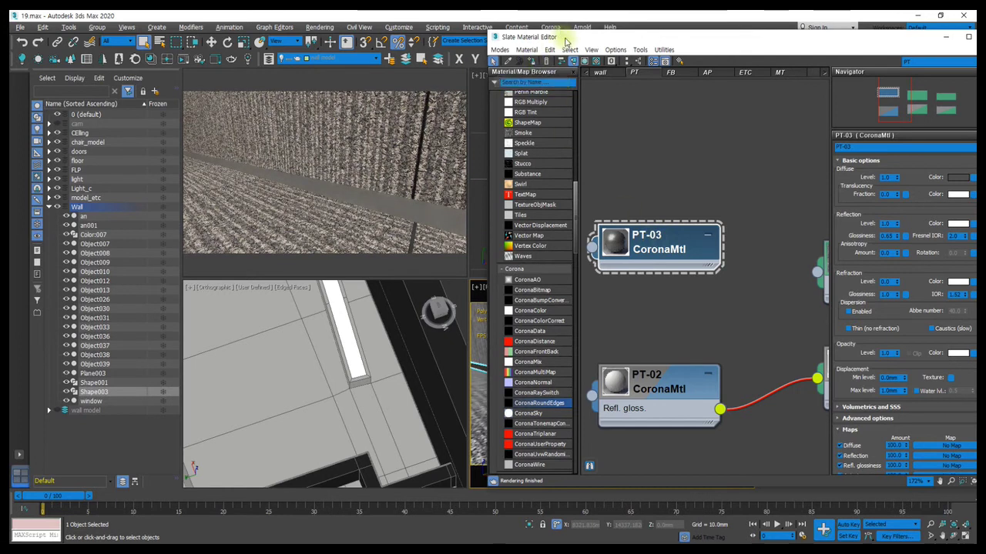
# Step: Wire Map #124's output into PT-03's Refl. gloss. input
pyautogui.moveTo(567, 39); pyautogui.dragTo(512, 88)
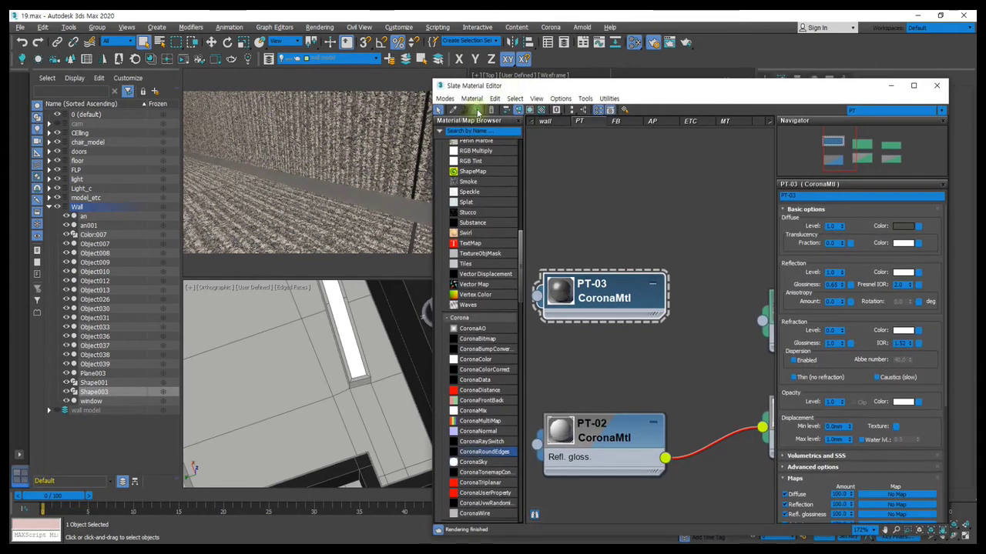
pyautogui.click(479, 111)
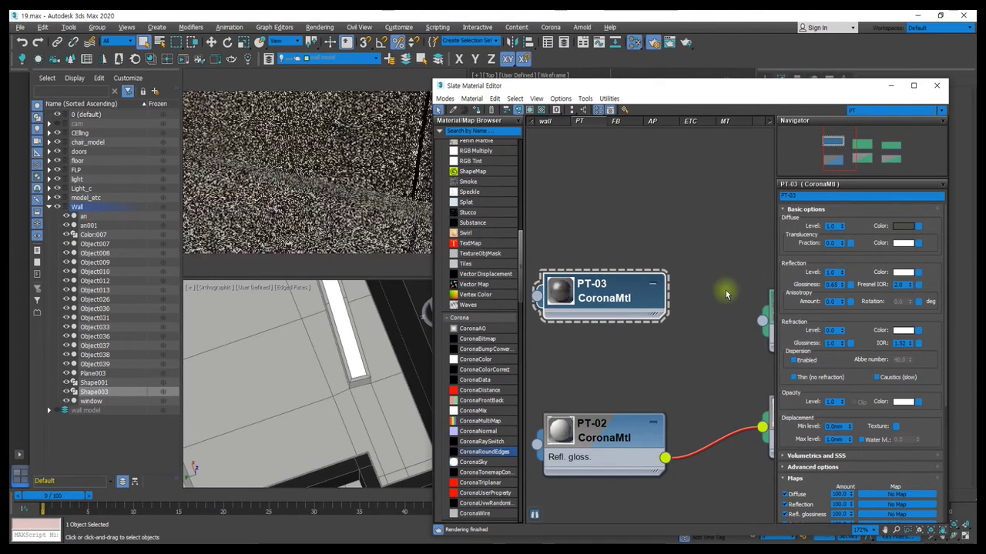
pyautogui.moveTo(761, 320); pyautogui.dragTo(624, 289)
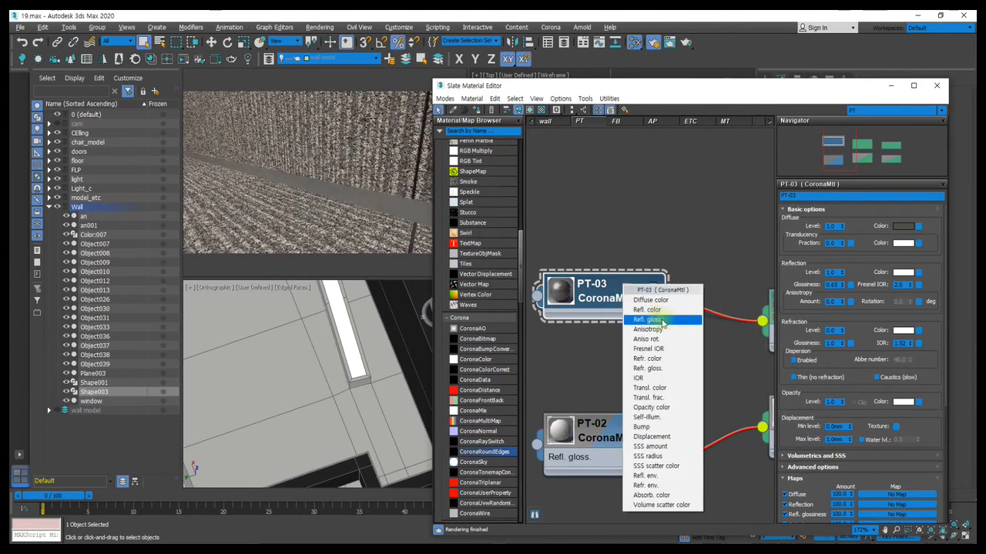
pyautogui.click(662, 320)
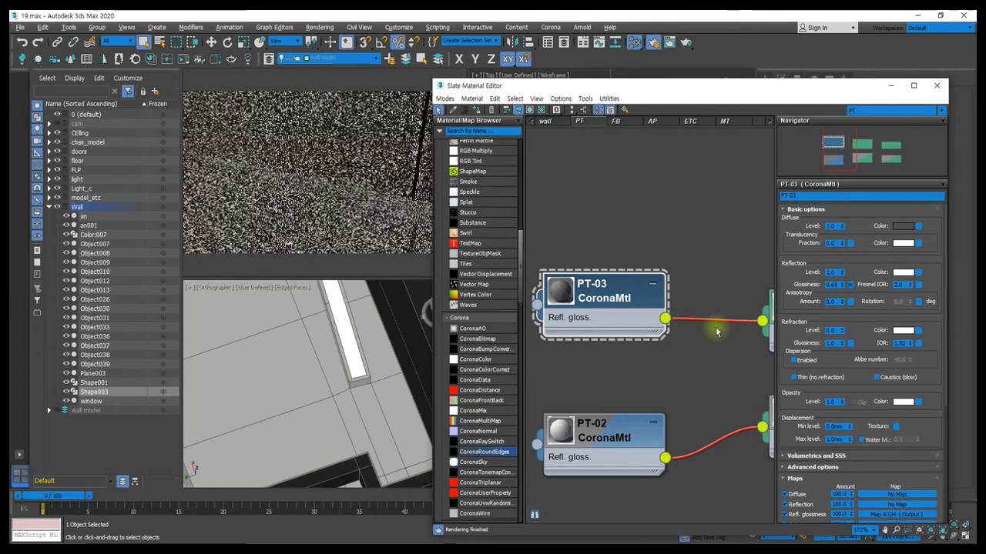
# Step: Review Map #124's Output rollout (RGB Level 2.0, RGB Offset -0.3), then open PT-03's parameters
pyautogui.moveTo(687, 271); pyautogui.dragTo(576, 223, button='middle')
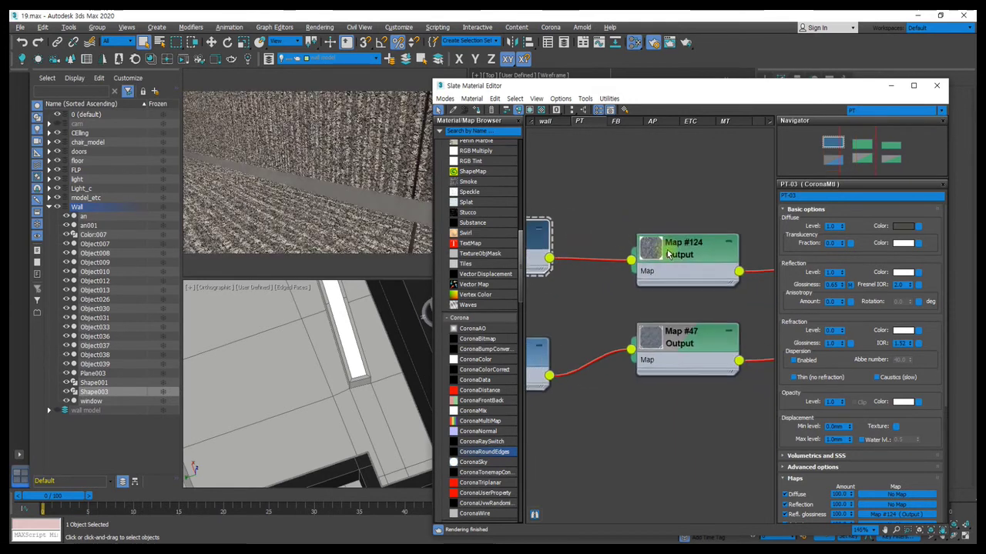
pyautogui.doubleClick(697, 258)
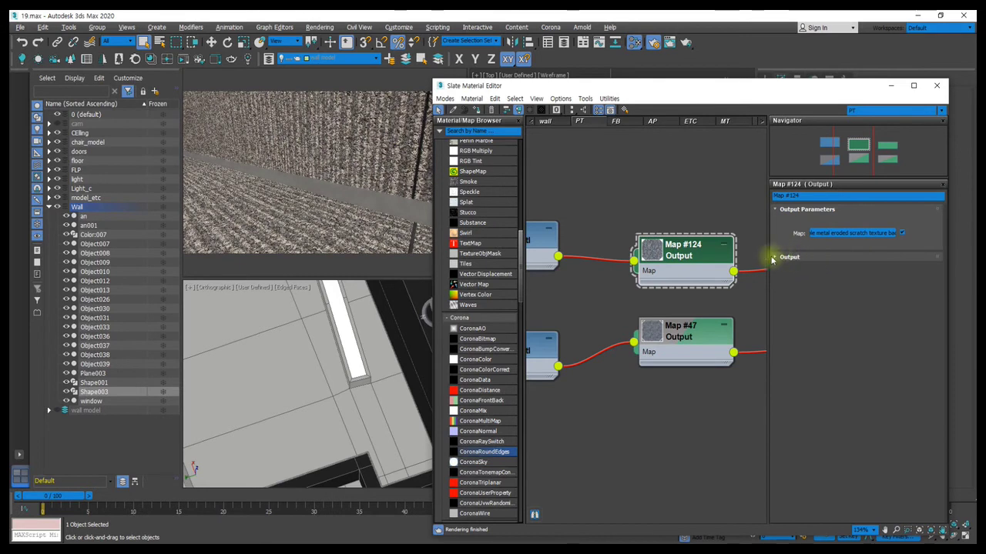
pyautogui.click(778, 258)
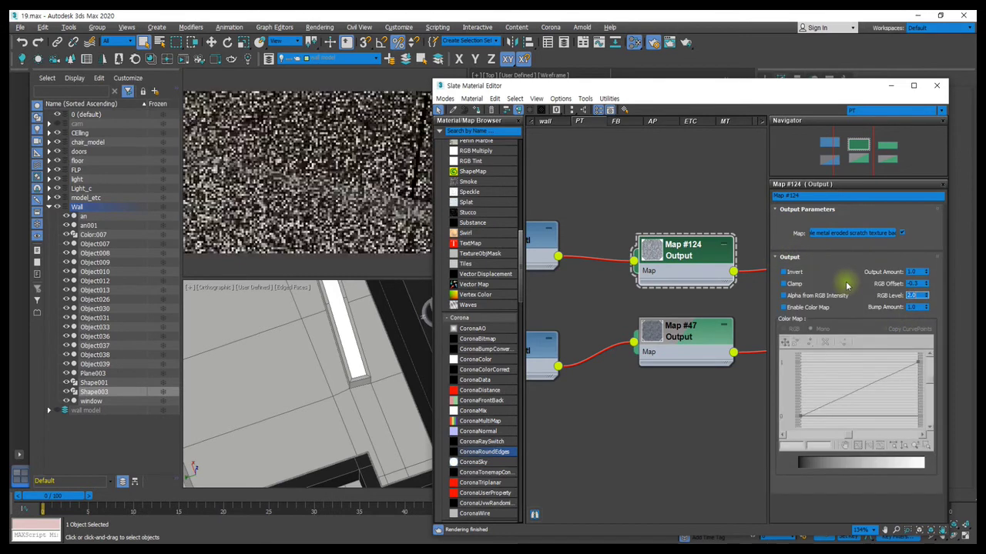
pyautogui.moveTo(610, 231); pyautogui.dragTo(653, 235, button='middle')
pyautogui.doubleClick(622, 241)
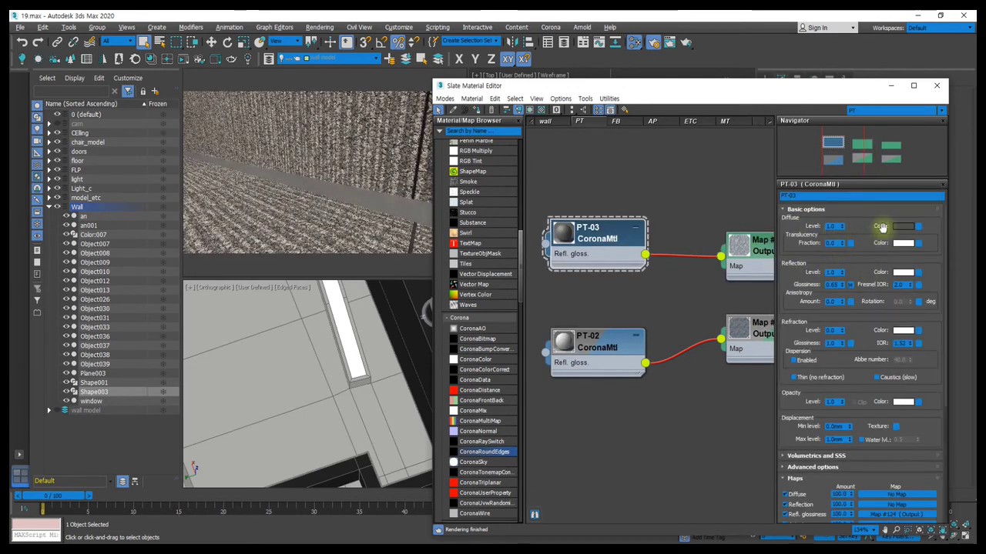
# Step: Darken PT-03's diffuse colour slightly and set its Fresnel IOR to 1.6
pyautogui.click(902, 225)
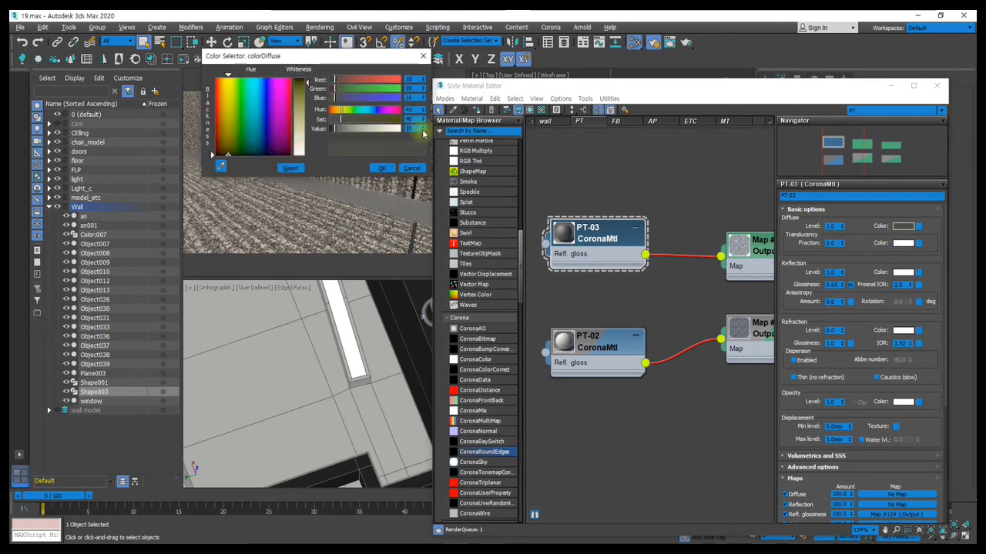
pyautogui.click(422, 132)
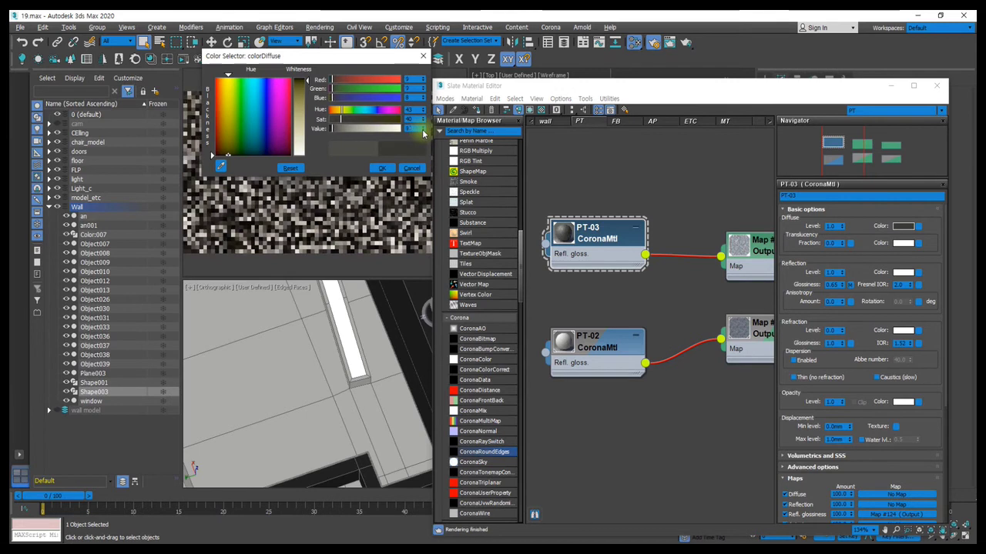
pyautogui.click(382, 168)
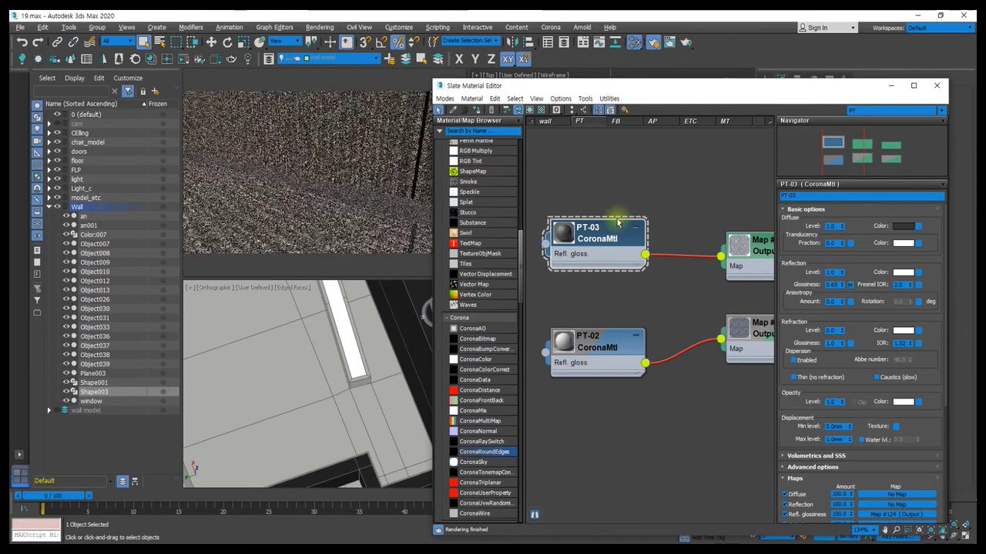
pyautogui.doubleClick(899, 284)
pyautogui.write('1.6')
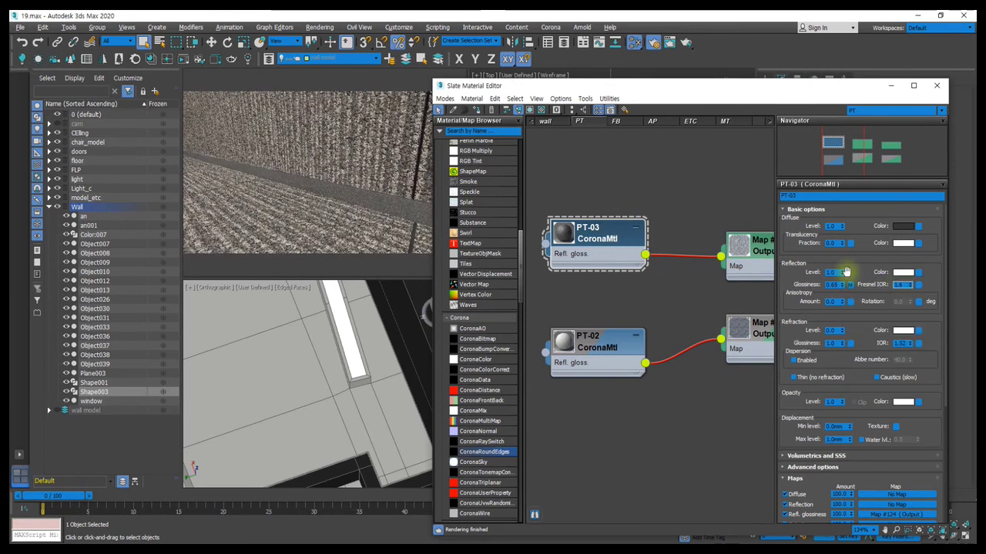
pyautogui.press('Return')
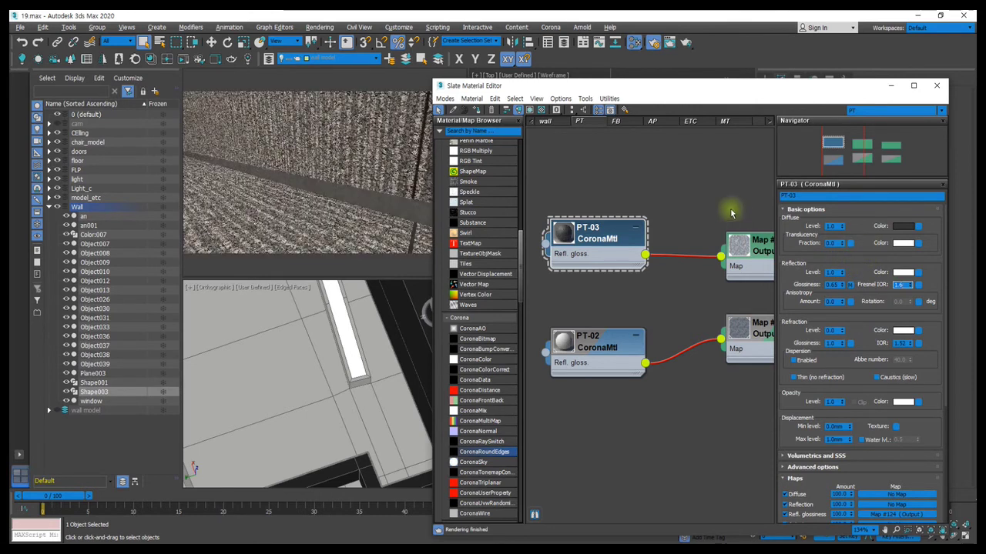
# Step: Show PT-03 shaded in the viewports and close the Slate Material Editor
pyautogui.doubleClick(758, 245)
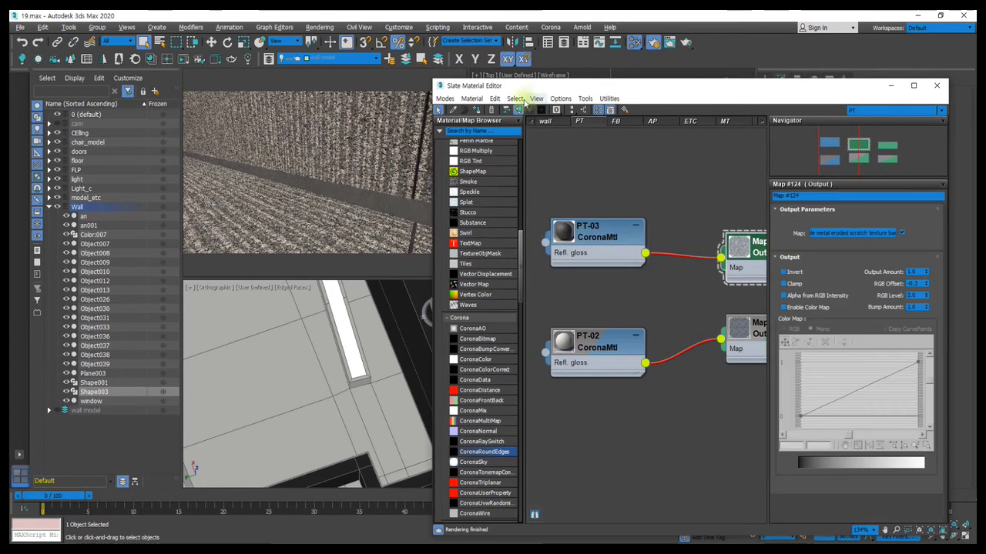
pyautogui.click(596, 231)
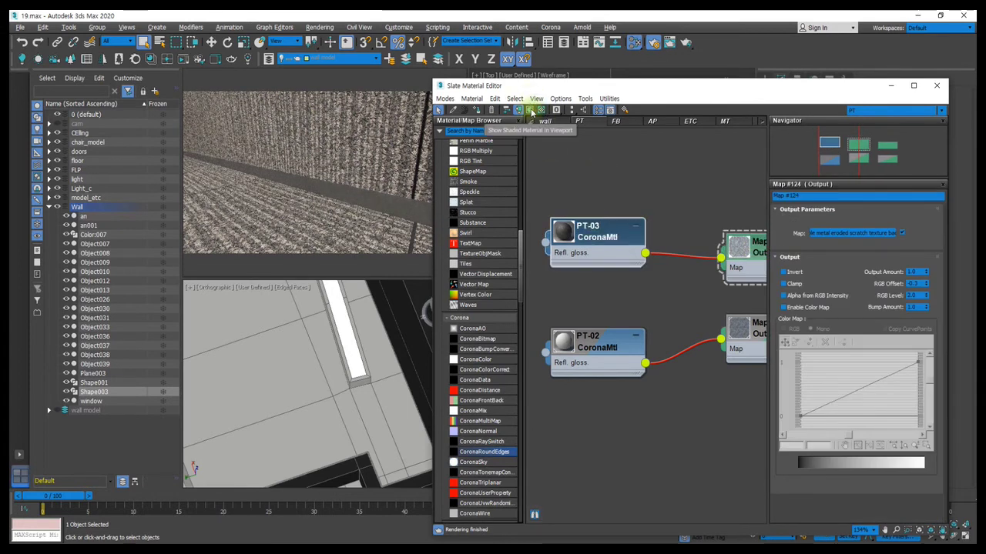
pyautogui.click(531, 112)
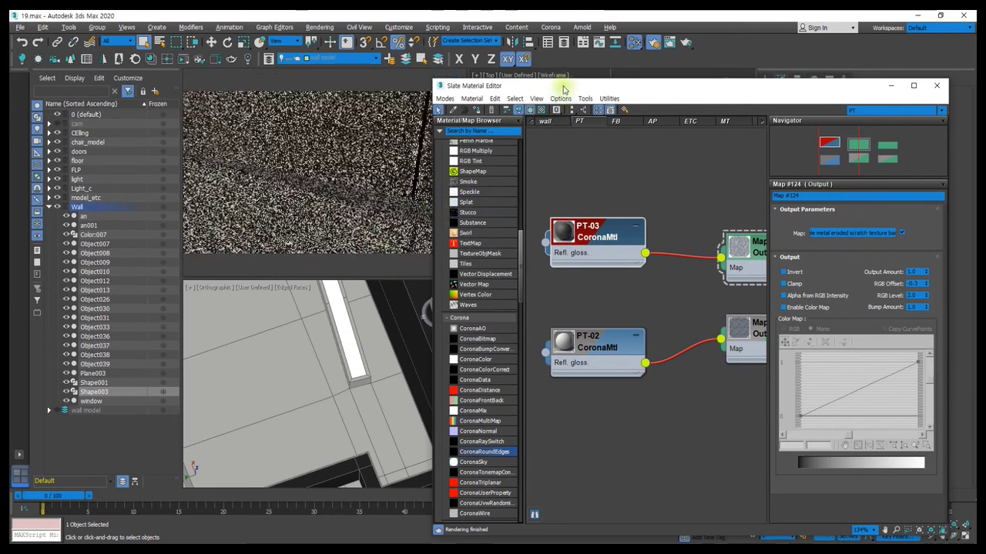
pyautogui.press('m')
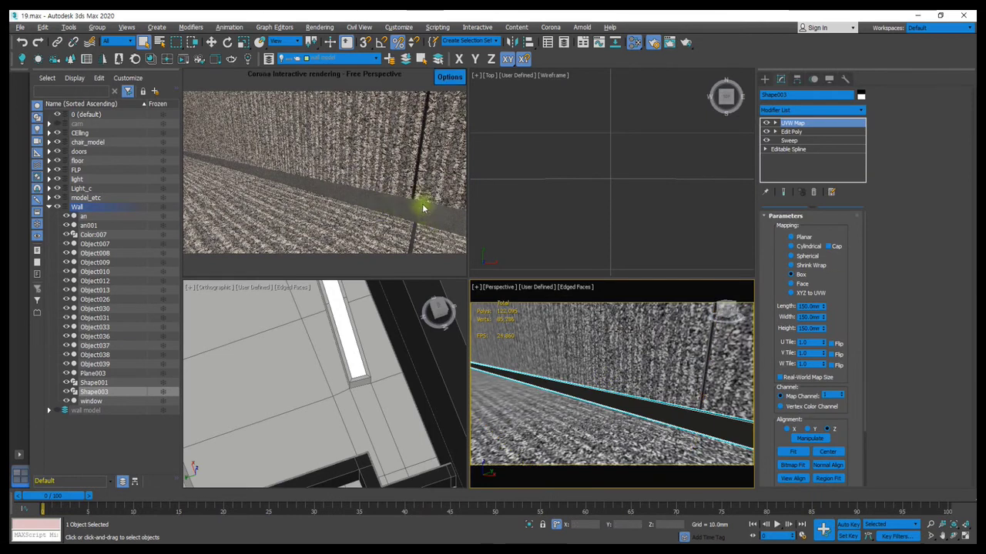
# Step: Set the UVW Map box Length, Width and Height to 50 mm, then bring back the Slate editor
pyautogui.click(818, 306)
pyautogui.write('50')
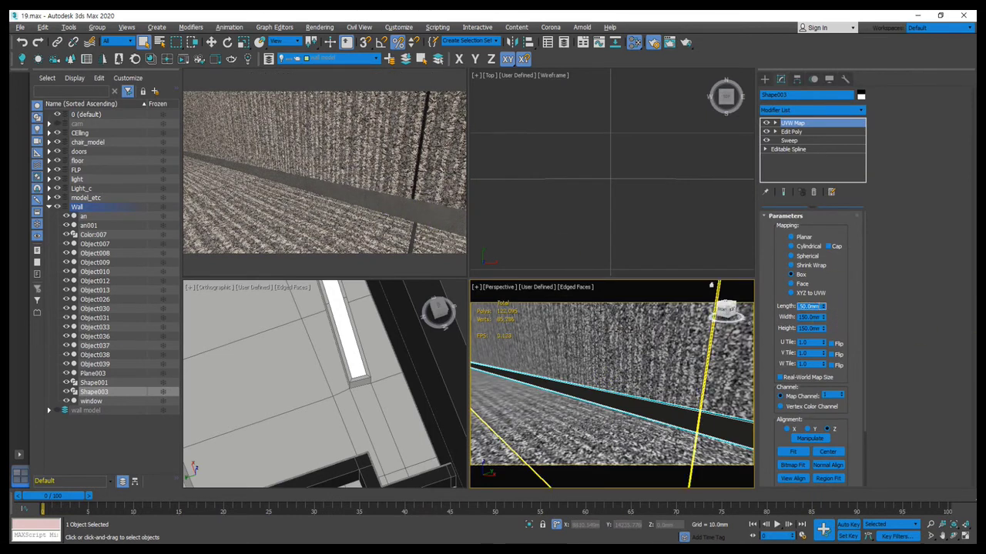
pyautogui.press('Tab')
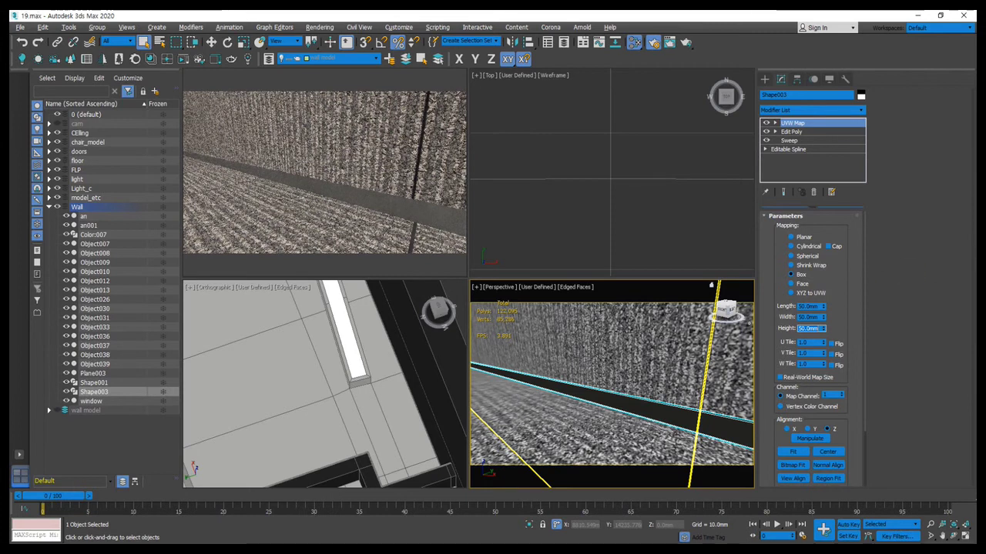
pyautogui.press('m')
pyautogui.moveTo(683, 61); pyautogui.dragTo(612, 31)
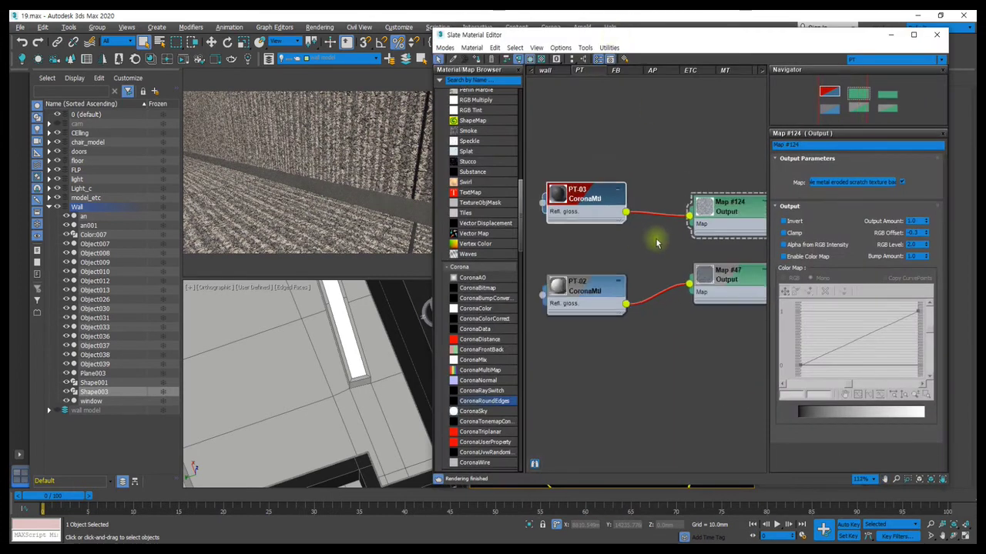
# Step: Expand PT-03's input slots and connect the texture to its bump input
pyautogui.scroll(-4, 656, 243)
pyautogui.scroll(-2, 706, 284)
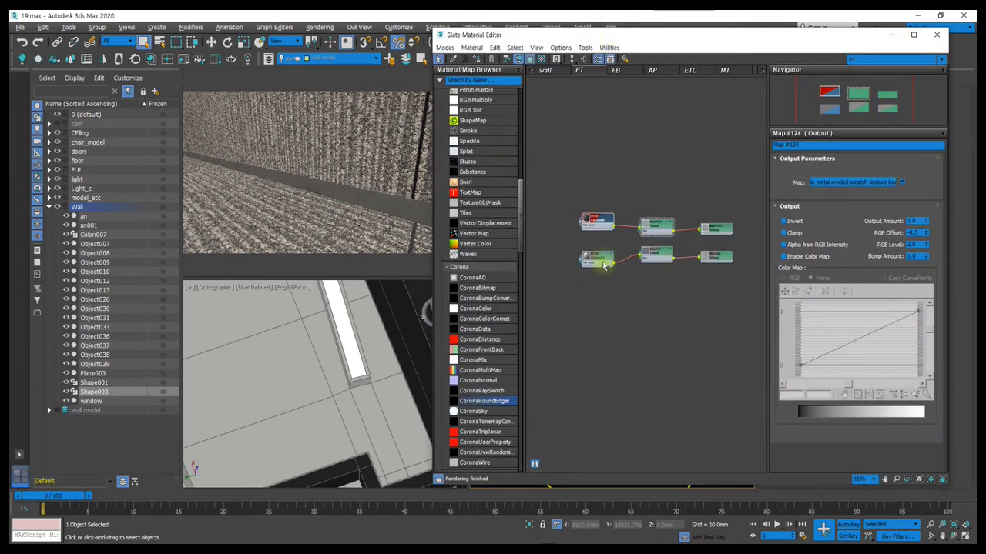
pyautogui.moveTo(599, 261); pyautogui.dragTo(585, 345)
pyautogui.scroll(2, 636, 258)
pyautogui.scroll(2, 634, 247)
pyautogui.scroll(1, 633, 221)
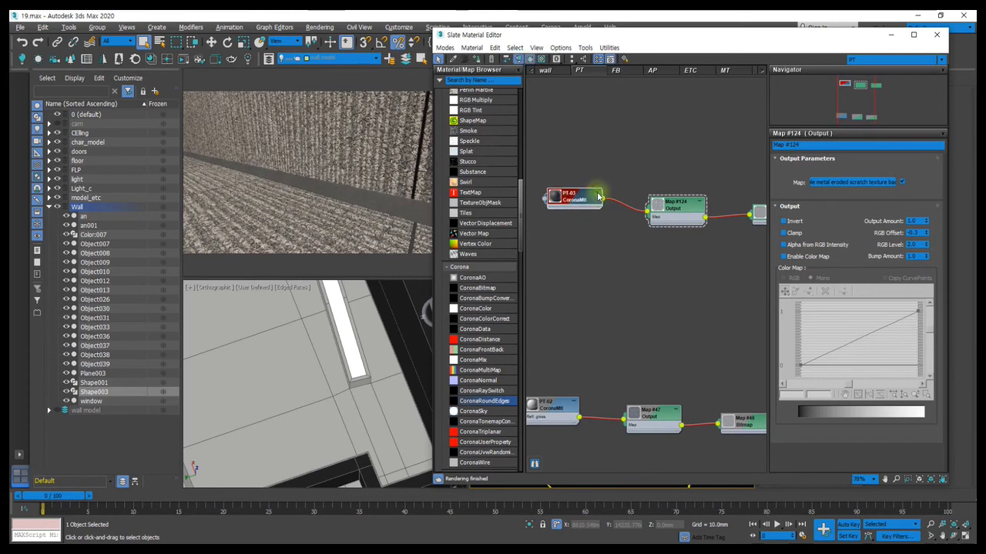
pyautogui.click(599, 192)
pyautogui.moveTo(675, 262); pyautogui.dragTo(595, 306)
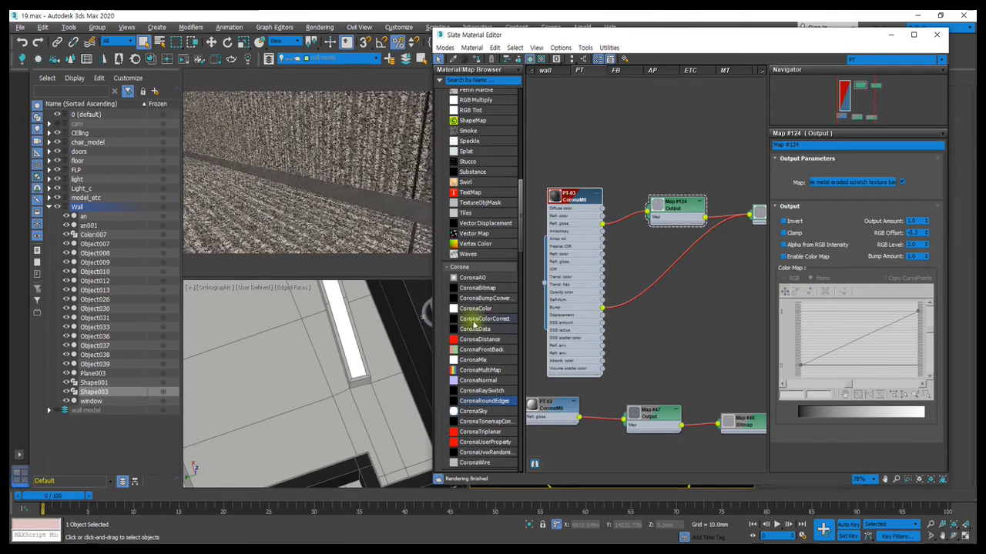
# Step: Insert a CoronaRoundEdges map into PT-03's bump chain with a 1.0 mm radius, then close the editor
pyautogui.doubleClick(578, 201)
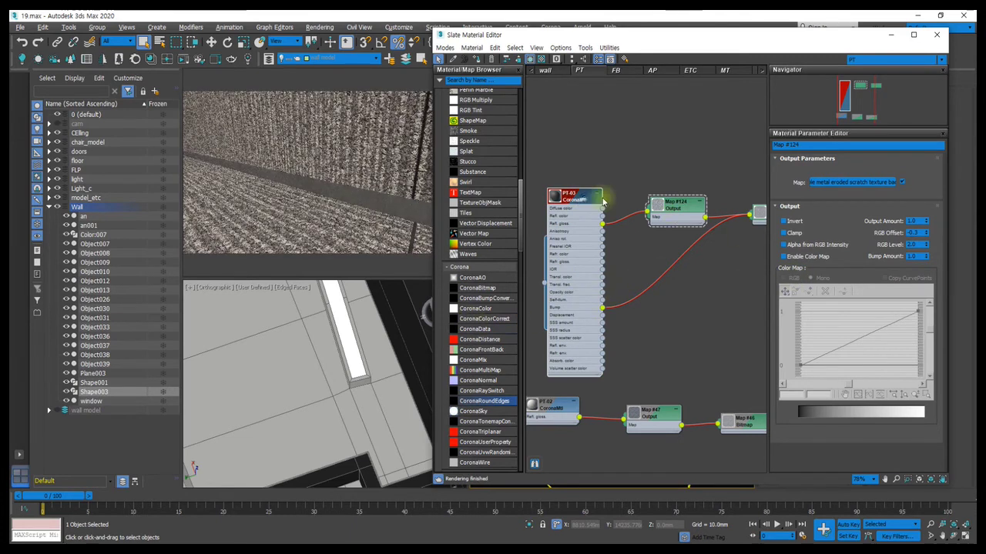
pyautogui.scroll(-5, 849, 383)
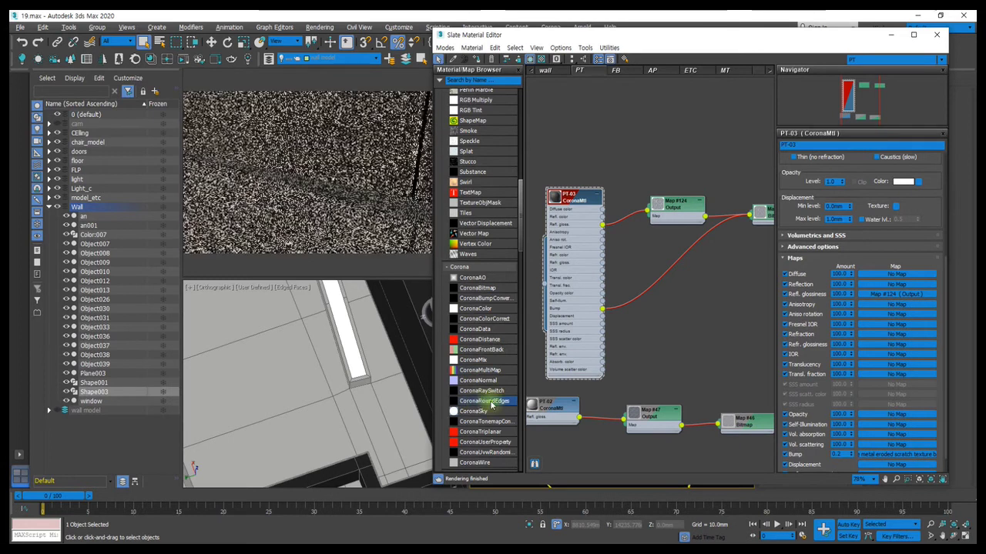
pyautogui.moveTo(657, 298); pyautogui.dragTo(656, 287)
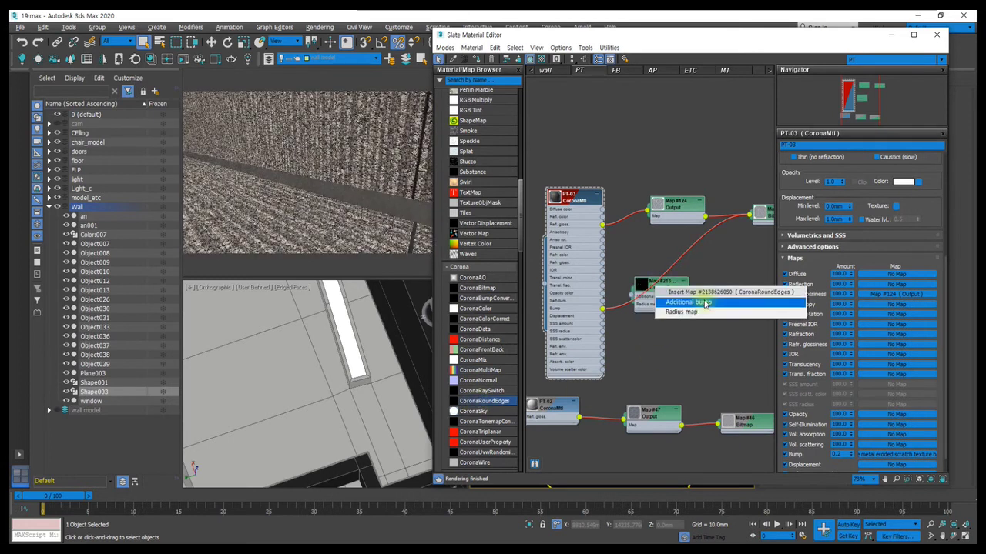
pyautogui.click(666, 301)
pyautogui.doubleClick(664, 291)
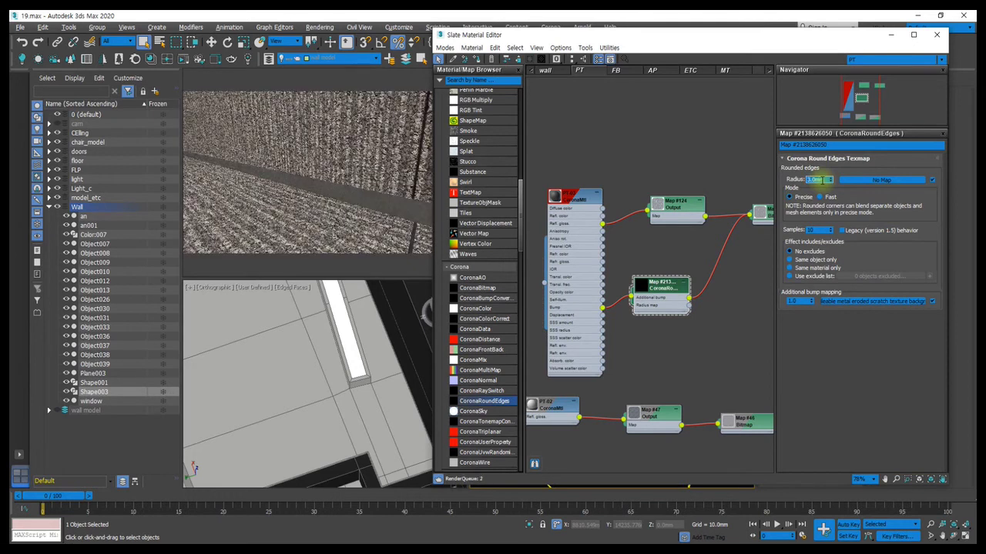
pyautogui.press('Return')
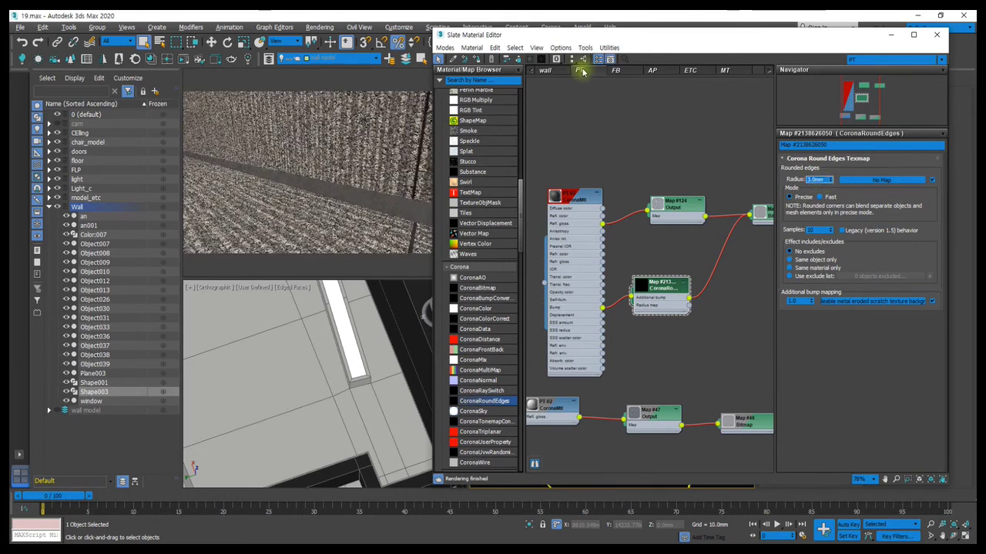
pyautogui.click(936, 35)
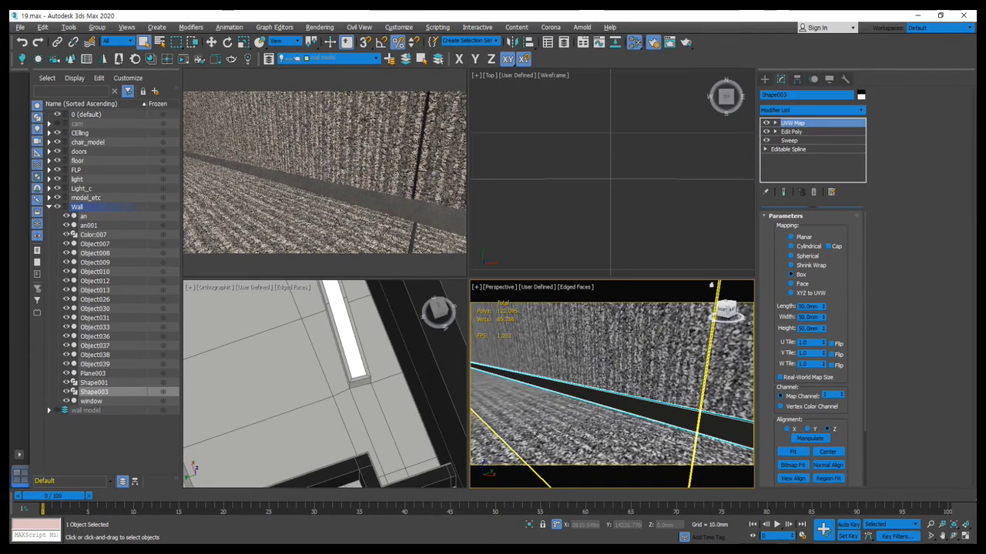
# Step: Set PT-03's reflection glossiness to 1.0, close the editor, and orbit along the baseboard
pyautogui.press('m')
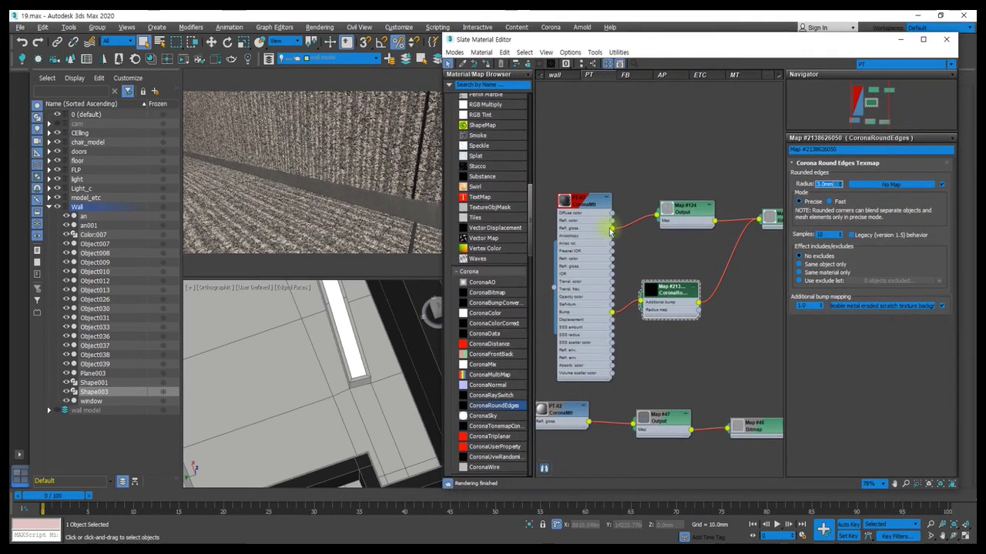
pyautogui.doubleClick(579, 200)
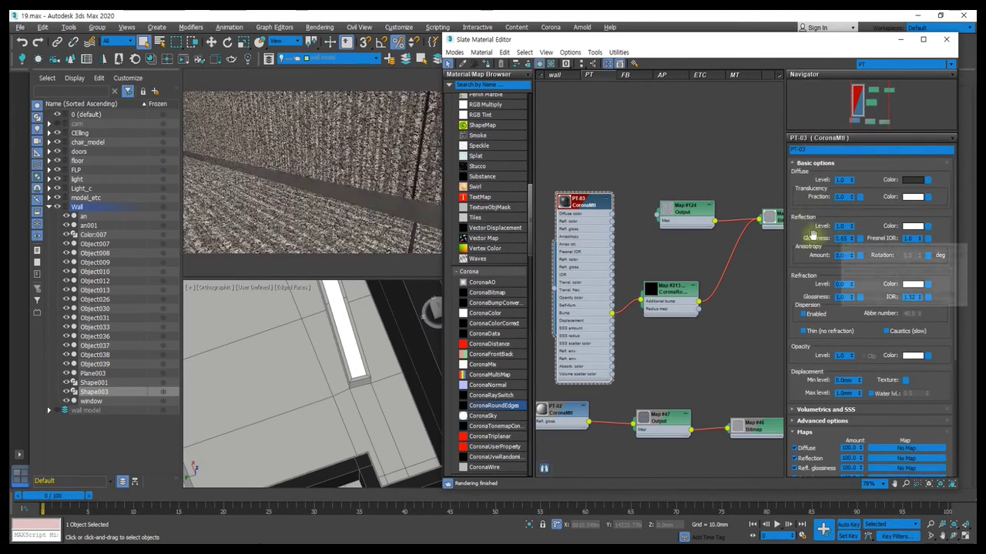
pyautogui.click(843, 238)
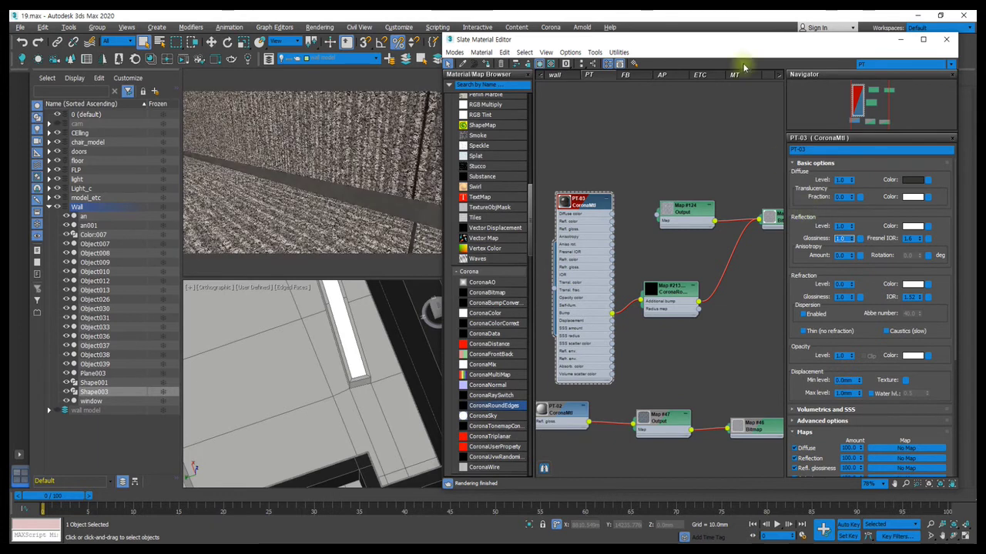
pyautogui.moveTo(670, 40); pyautogui.dragTo(833, 67)
pyautogui.press('m')
pyautogui.moveTo(608, 385)
pyautogui.mouseDown(button='middle')
pyautogui.moveTo(591, 413)
pyautogui.moveTo(587, 397)
pyautogui.moveTo(622, 356)
pyautogui.mouseUp(button='middle')
# Step: Reselect the baseboard Shape003 through its right-click menu and orbit the view to inspect the wall edge
pyautogui.rightClick(599, 350)
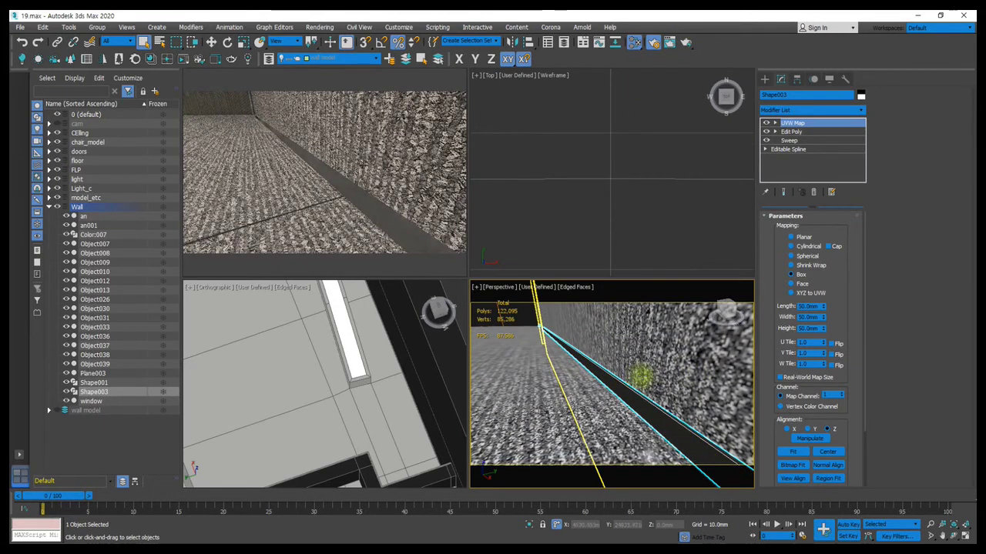
pyautogui.rightClick(615, 385)
pyautogui.click(535, 398)
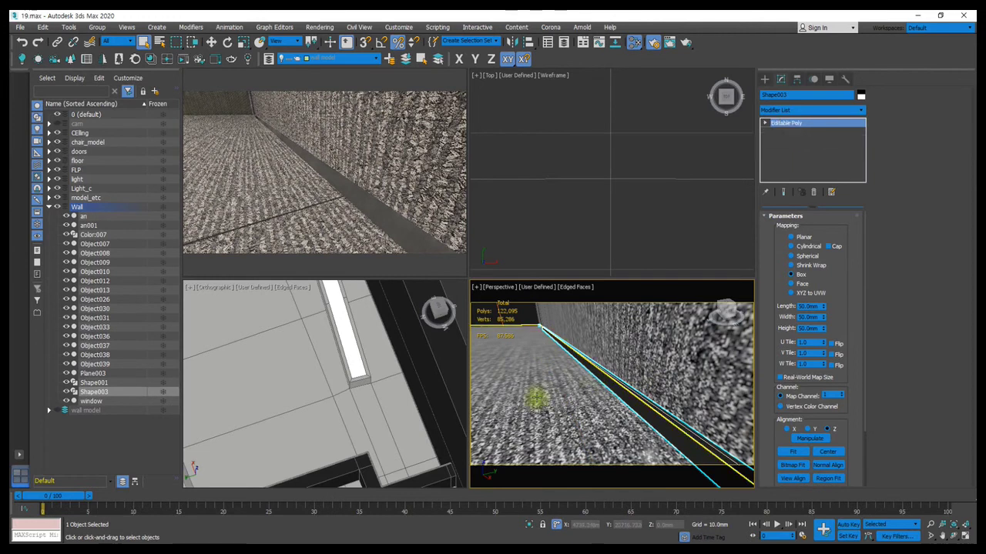
pyautogui.click(638, 358)
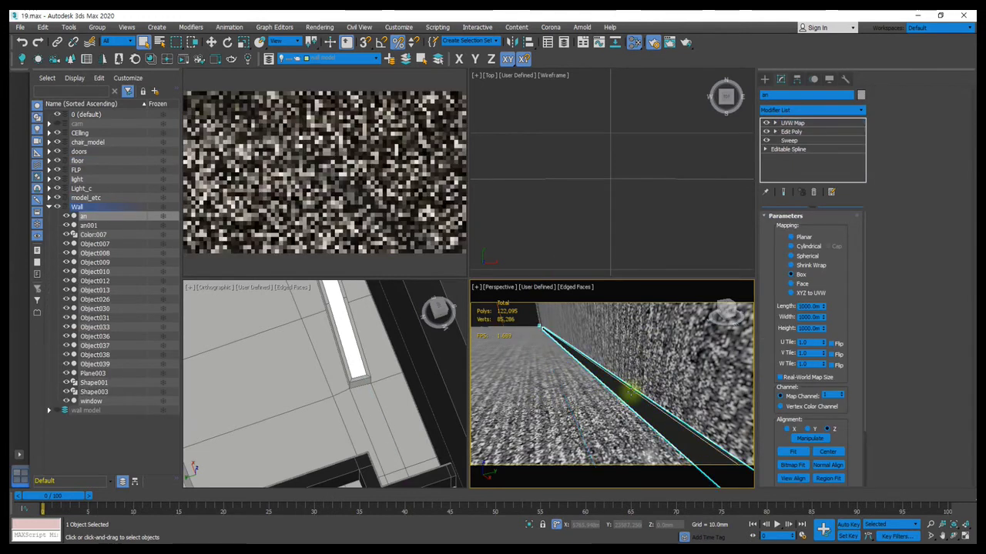
pyautogui.click(627, 389)
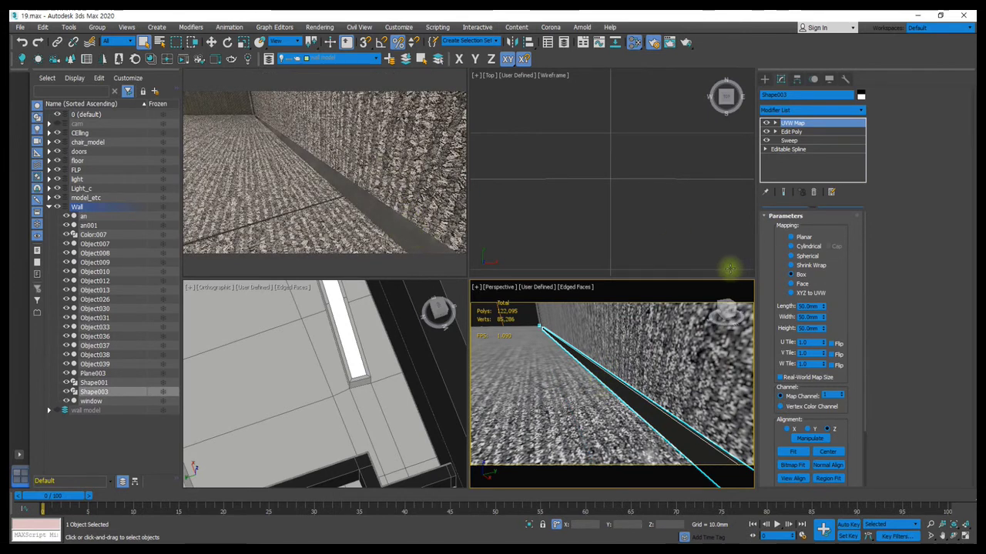
pyautogui.scroll(2, 623, 356)
pyautogui.scroll(2, 625, 354)
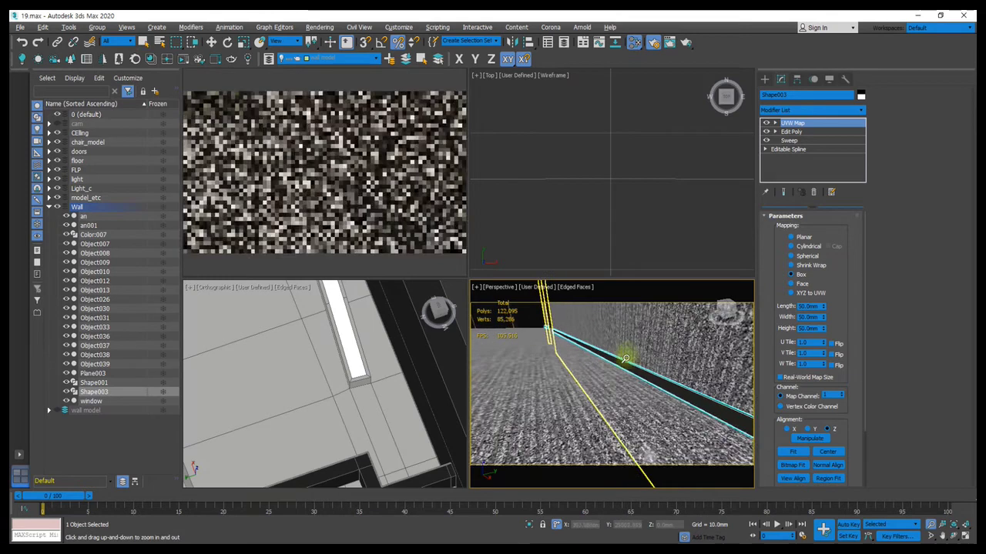
pyautogui.scroll(-2, 625, 358)
pyautogui.scroll(-2, 622, 373)
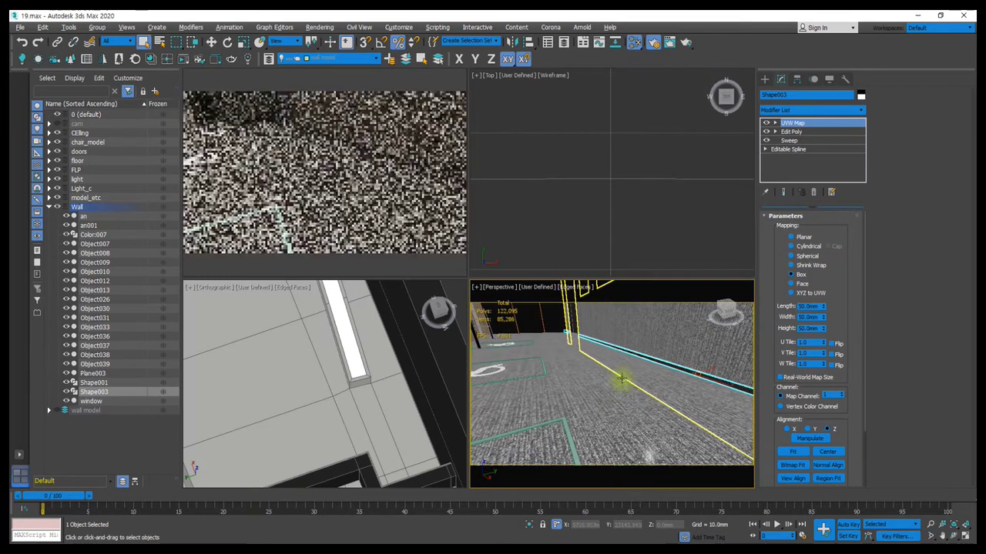
pyautogui.moveTo(593, 347)
pyautogui.keyDown('alt'); pyautogui.mouseDown(button='middle')
pyautogui.moveTo(623, 336)
pyautogui.moveTo(614, 373)
pyautogui.mouseUp(button='middle'); pyautogui.keyUp('alt')
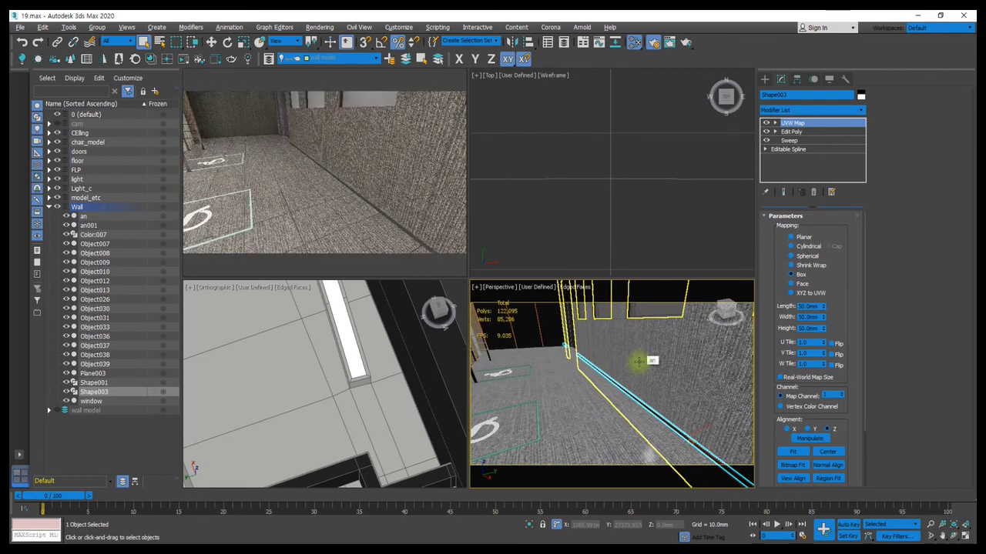
# Step: Wire Map #124's output into PT-03's Refl. gloss. socket, check the round-edges node, then move the editor aside
pyautogui.press('m')
pyautogui.moveTo(759, 97); pyautogui.dragTo(618, 79)
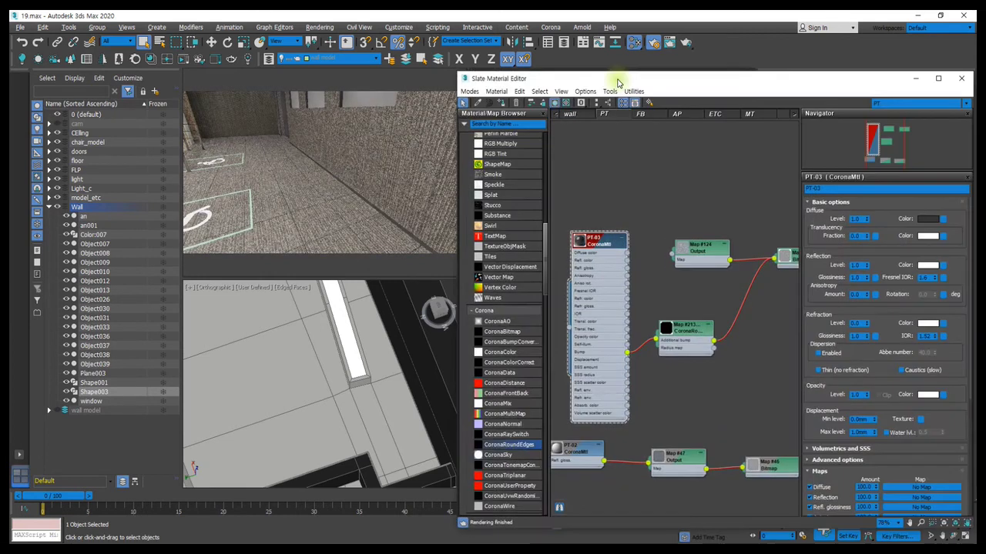
pyautogui.scroll(2, 640, 216)
pyautogui.scroll(1, 770, 231)
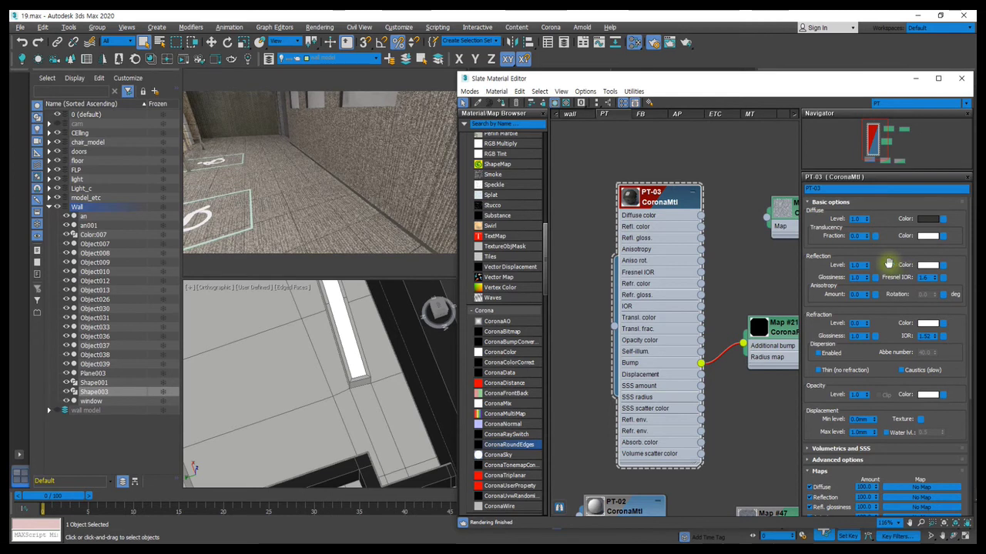
pyautogui.moveTo(767, 222); pyautogui.dragTo(701, 238)
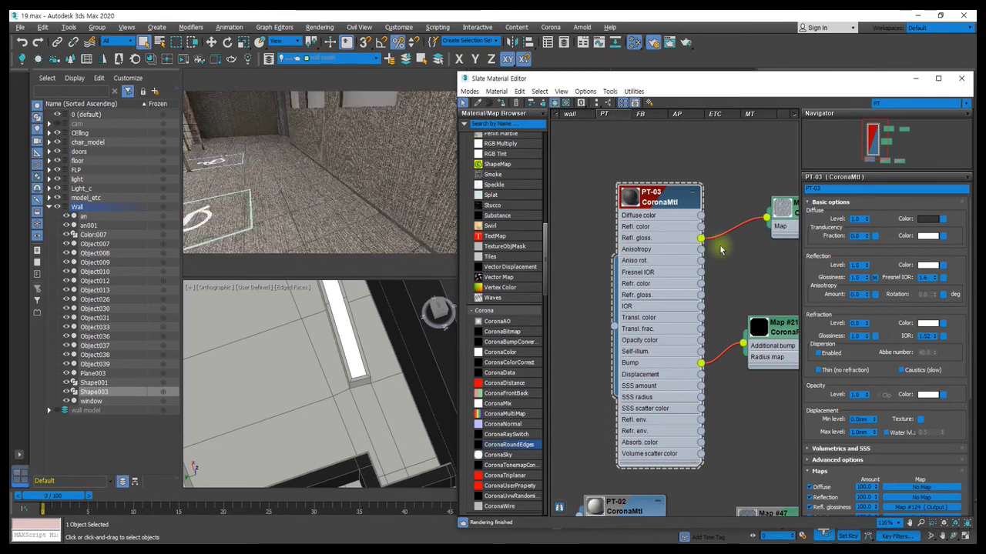
pyautogui.click(779, 330)
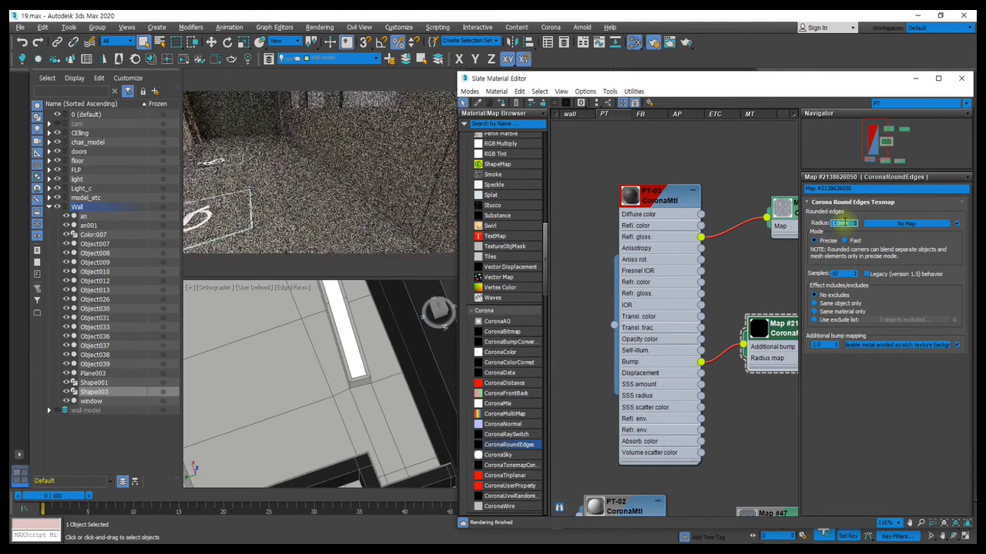
pyautogui.moveTo(664, 80); pyautogui.dragTo(985, 84)
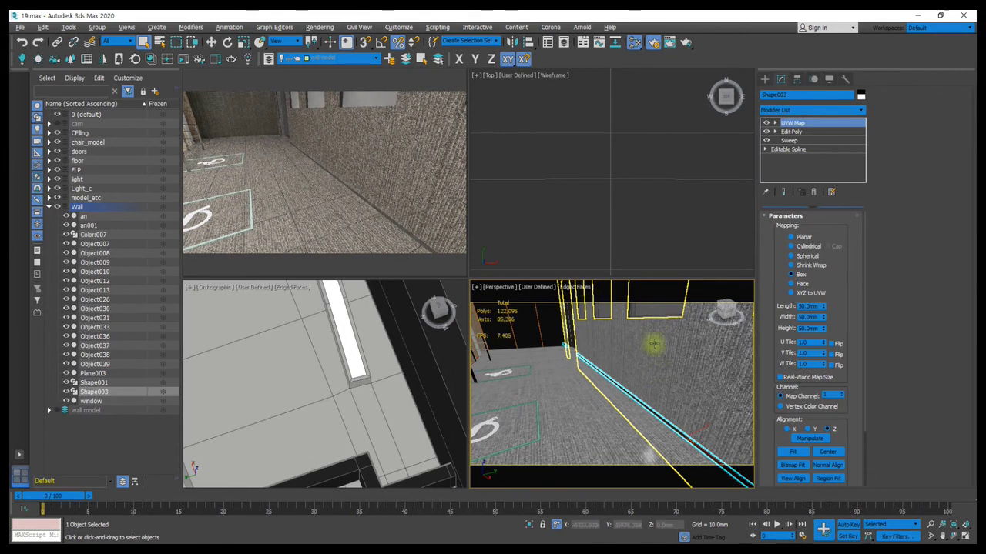
# Step: Select and frame the baseboard's polygon strip, grow it to the whole element, and return to the Modify panel
pyautogui.click(822, 229)
pyautogui.click(662, 425)
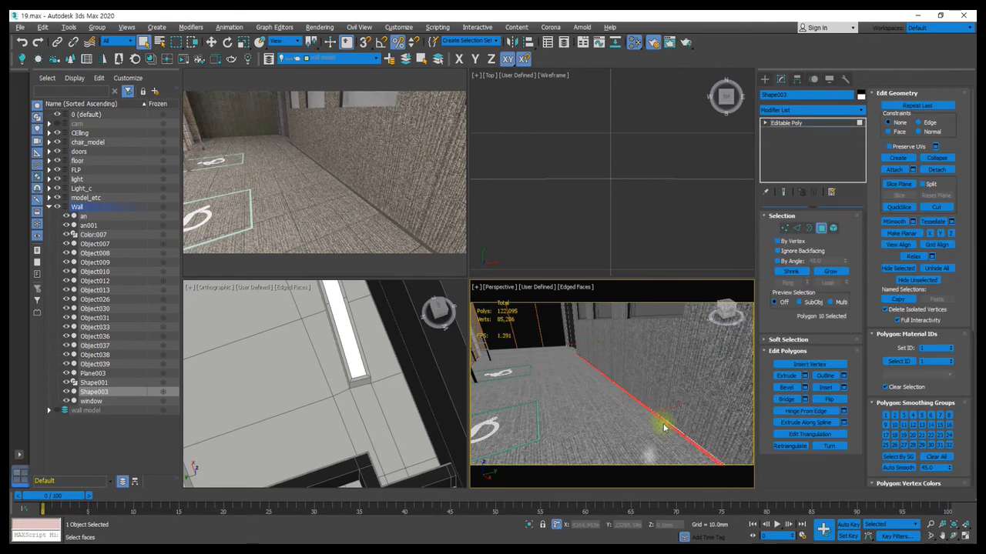
pyautogui.press('z')
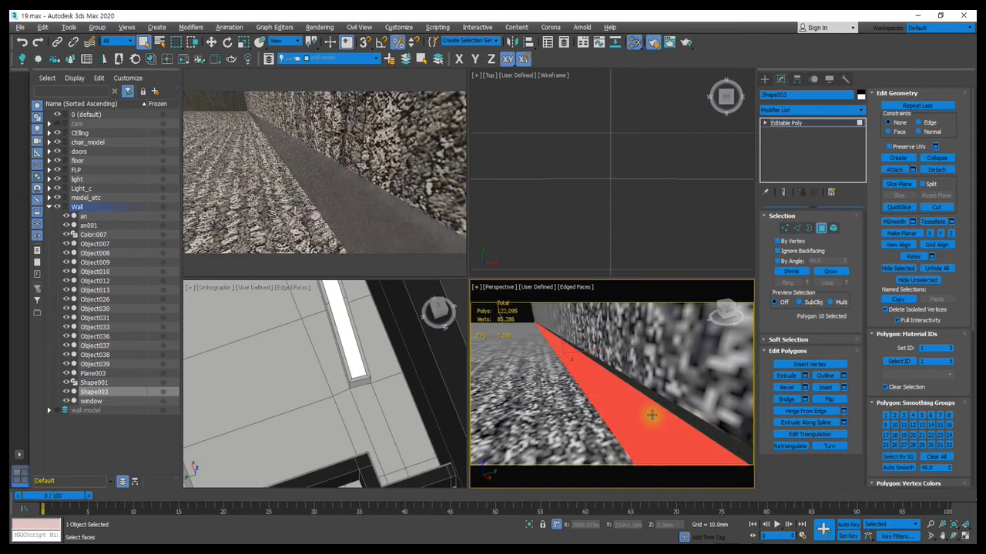
pyautogui.moveTo(662, 408)
pyautogui.keyDown('alt'); pyautogui.mouseDown(button='middle')
pyautogui.moveTo(618, 409)
pyautogui.moveTo(561, 376)
pyautogui.mouseUp(button='middle'); pyautogui.keyUp('alt')
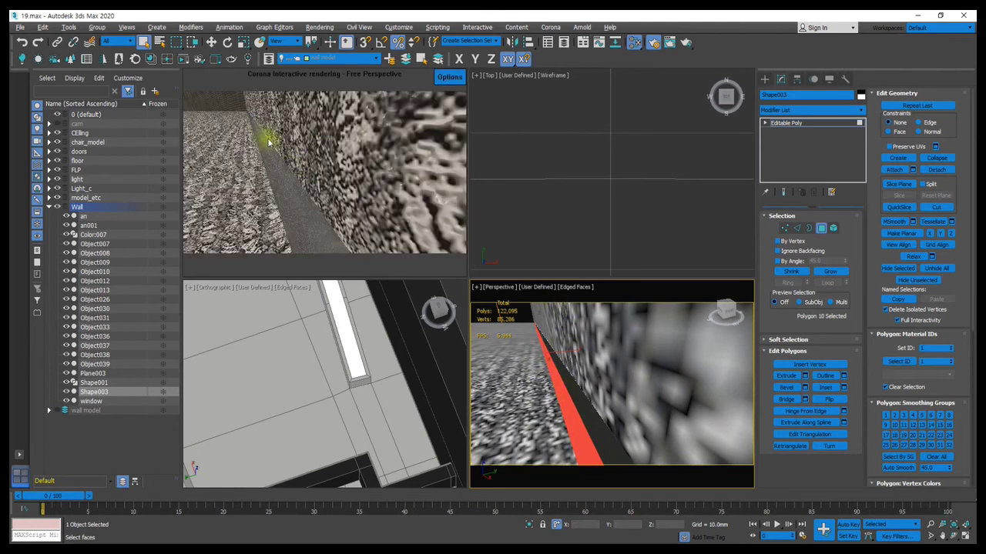
pyautogui.click(832, 229)
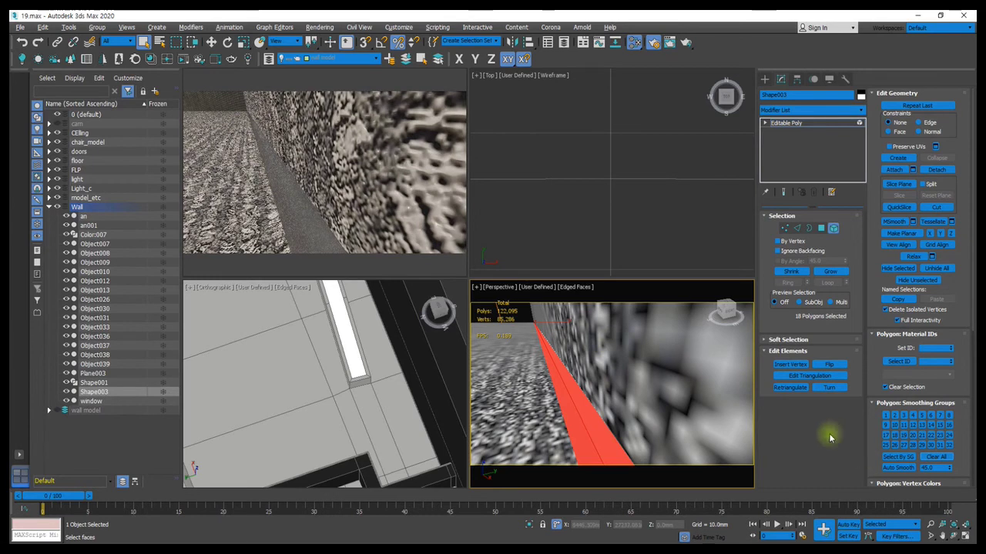
pyautogui.click(765, 79)
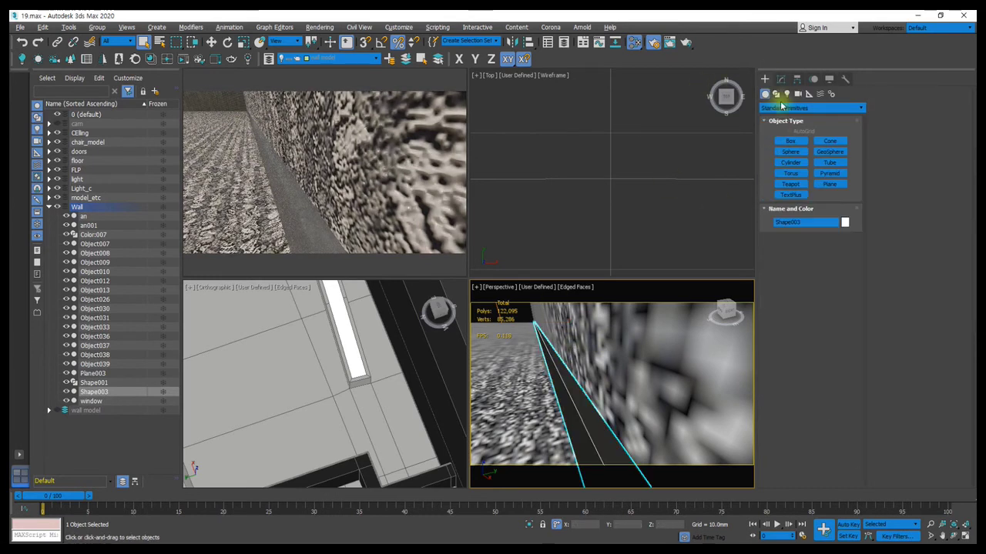
pyautogui.click(781, 78)
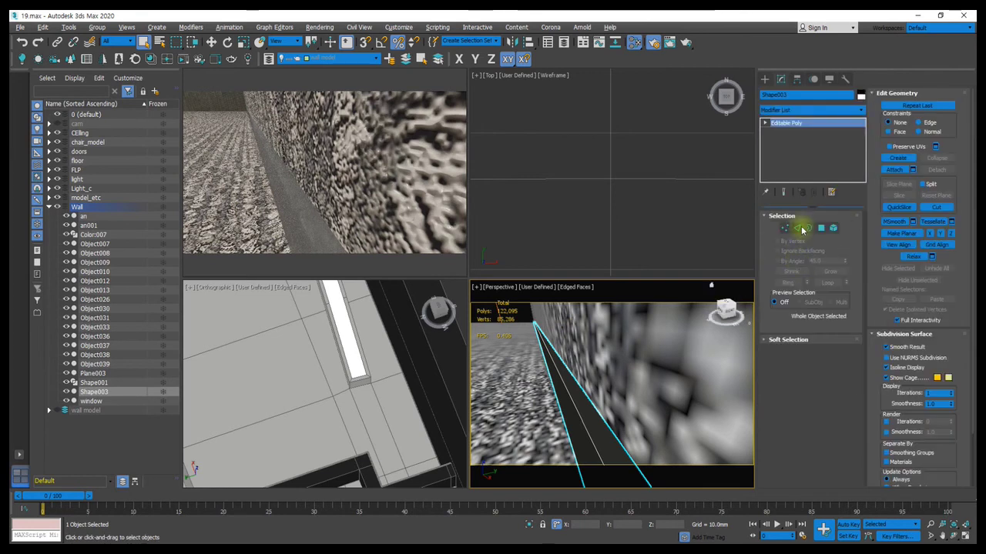
# Step: Select the baseboard's edges and chamfer them by 1.0 mm
pyautogui.click(798, 228)
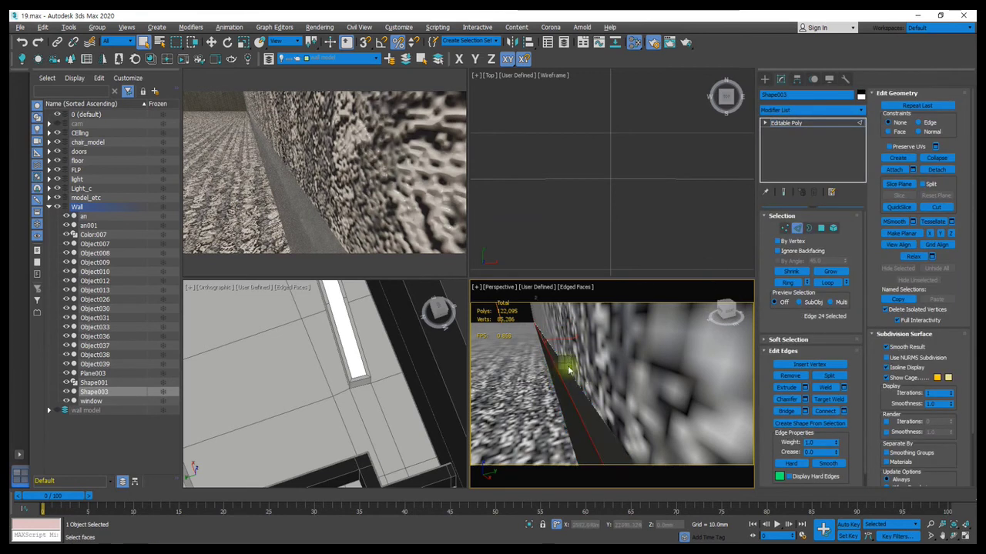
pyautogui.rightClick(568, 371)
pyautogui.click(482, 425)
pyautogui.hotkey('ctrl', 'shift', 'c')
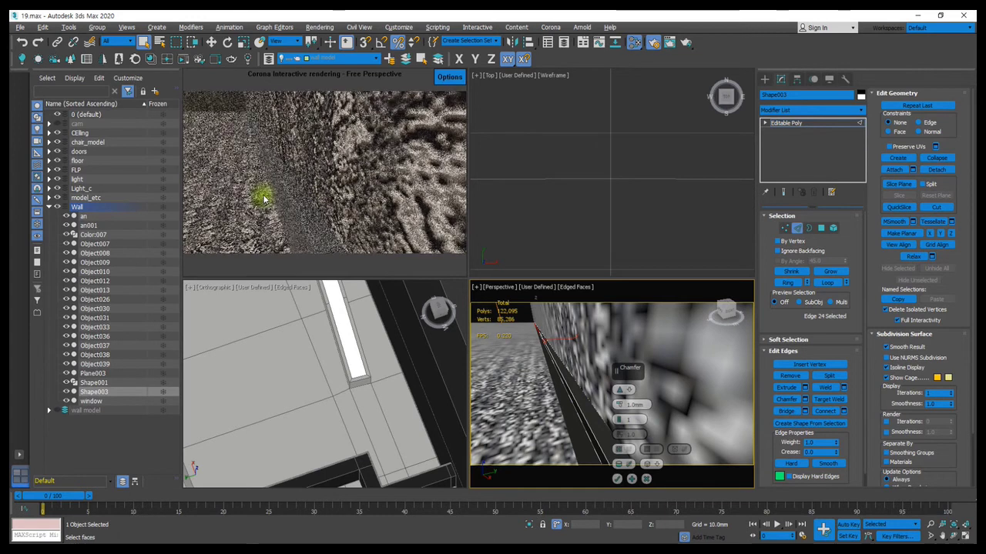
pyautogui.click(646, 479)
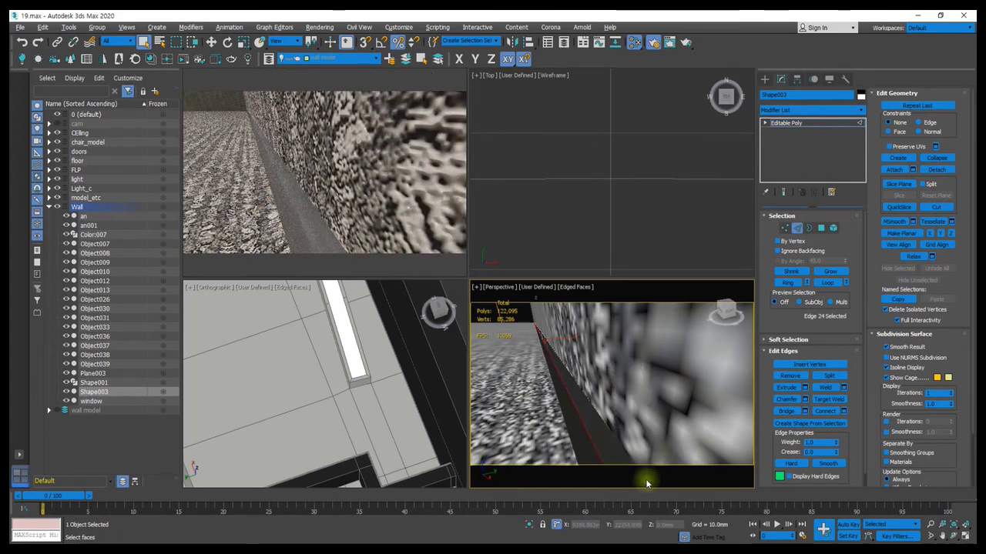
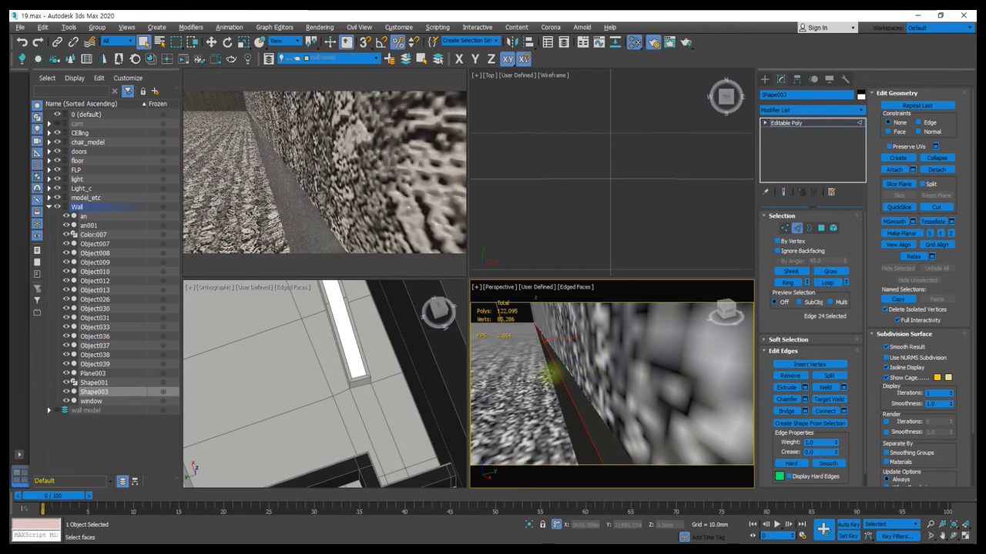
# Step: Start a Chamfer on the wall's bottom edge, cancel it unapplied, and open the Slate Material Editor
pyautogui.rightClick(548, 372)
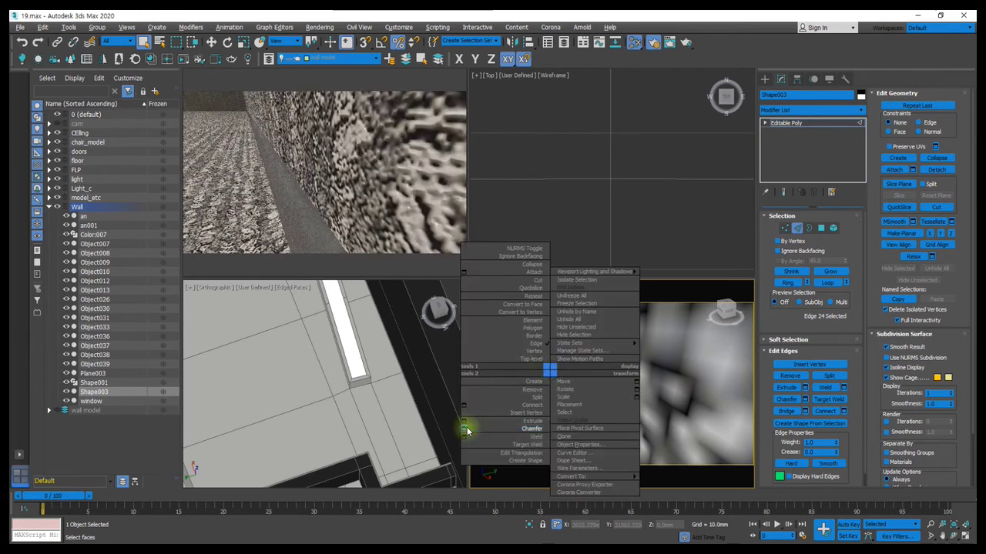
pyautogui.click(479, 406)
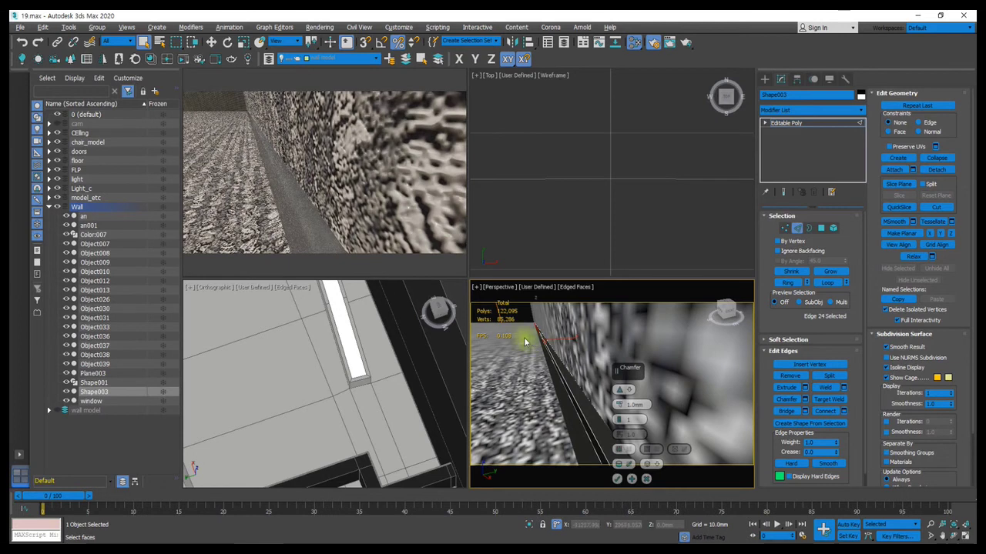
pyautogui.click(645, 479)
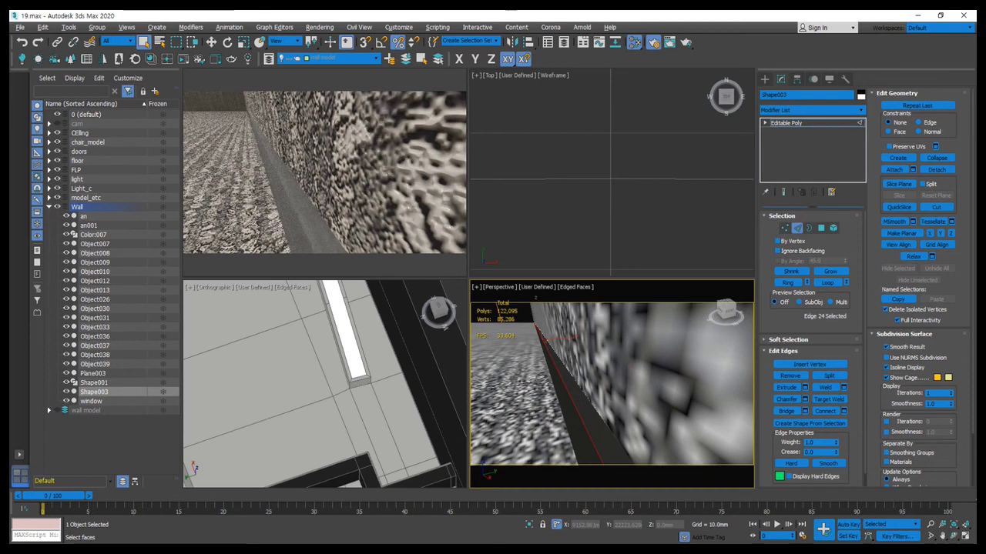
pyautogui.moveTo(648, 381)
pyautogui.keyDown('alt'); pyautogui.mouseDown(button='middle')
pyautogui.moveTo(576, 347)
pyautogui.moveTo(711, 286)
pyautogui.mouseUp(button='middle'); pyautogui.keyUp('alt')
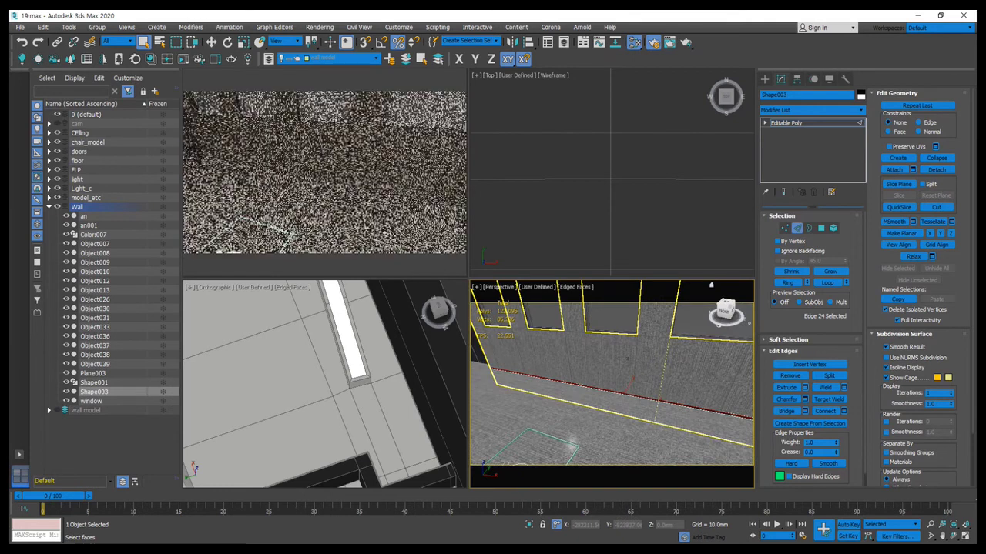
pyautogui.press('m')
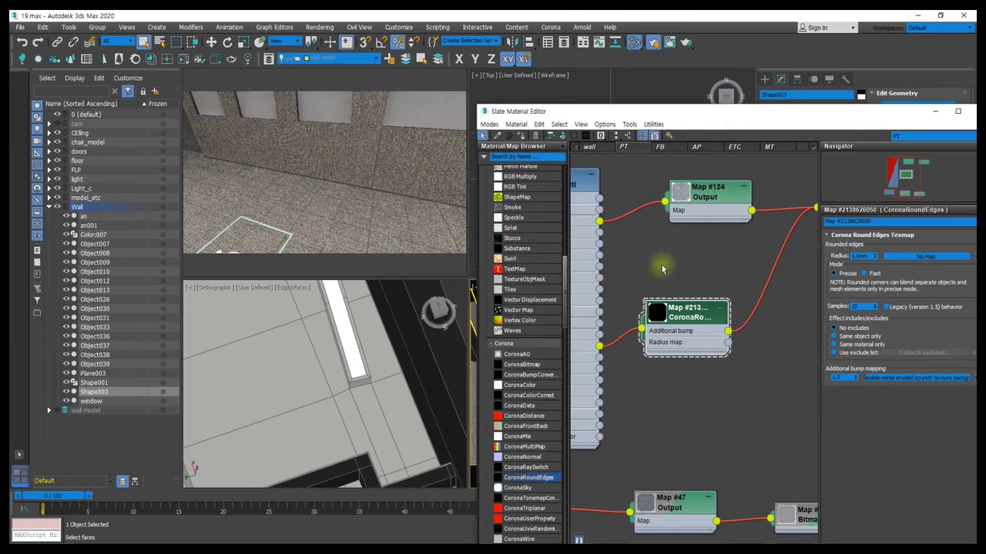
# Step: Inspect the AP material network with its 1.0 mm CoronaRoundEdges map, then close the editor
pyautogui.scroll(-3, 640, 289)
pyautogui.scroll(-2, 705, 180)
pyautogui.click(697, 146)
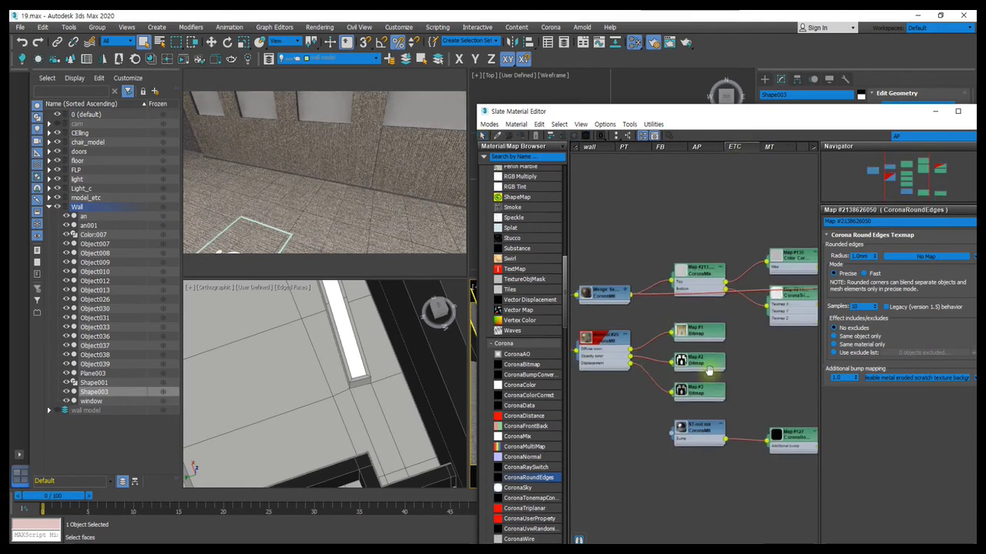
pyautogui.press('m')
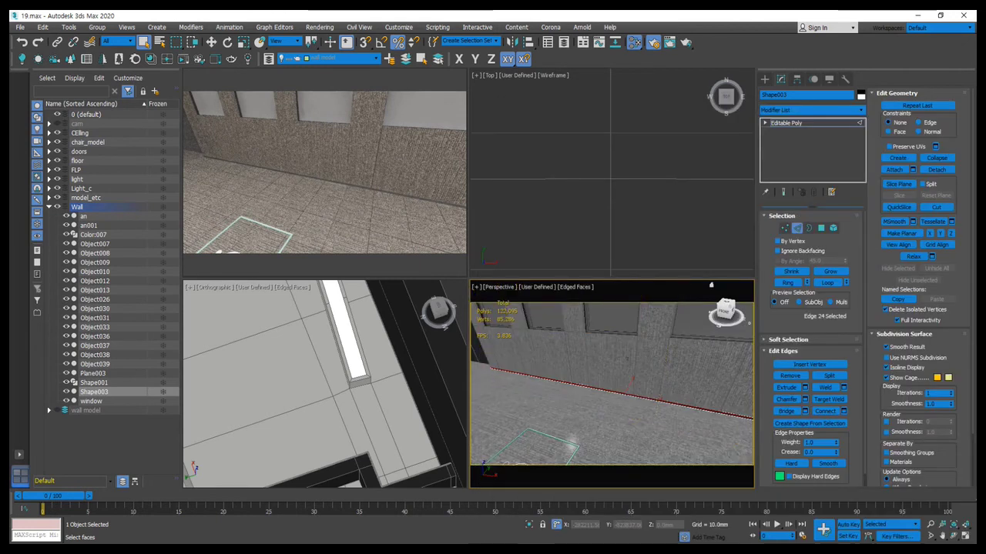
# Step: Exit Edge sub-object mode on Shape003 and pan toward the floor markings
pyautogui.click(796, 228)
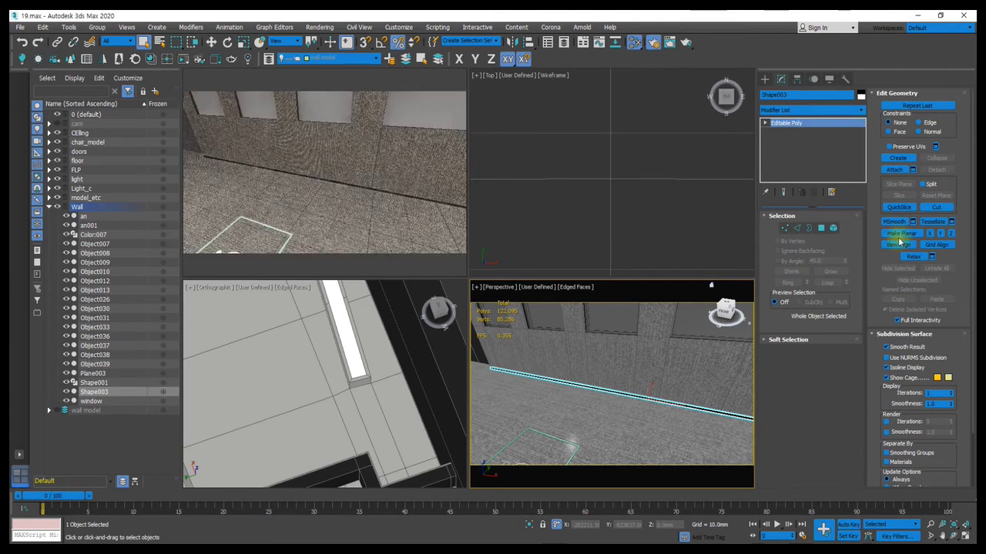
pyautogui.moveTo(660, 374)
pyautogui.mouseDown(button='middle')
pyautogui.moveTo(616, 357)
pyautogui.moveTo(687, 383)
pyautogui.moveTo(654, 396)
pyautogui.moveTo(649, 378)
pyautogui.mouseUp(button='middle')
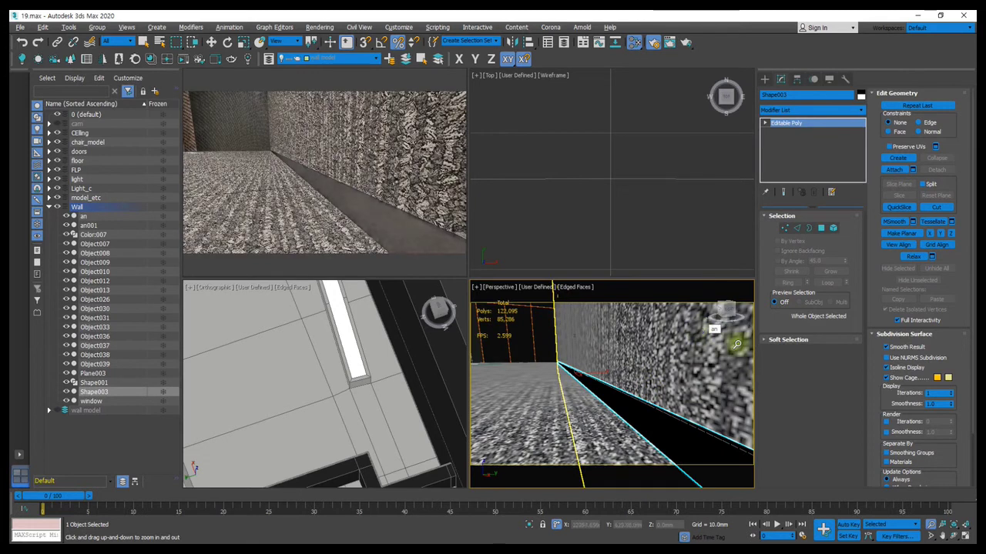
# Step: Select Shape003's floor-level strip element and flip its normals
pyautogui.click(830, 228)
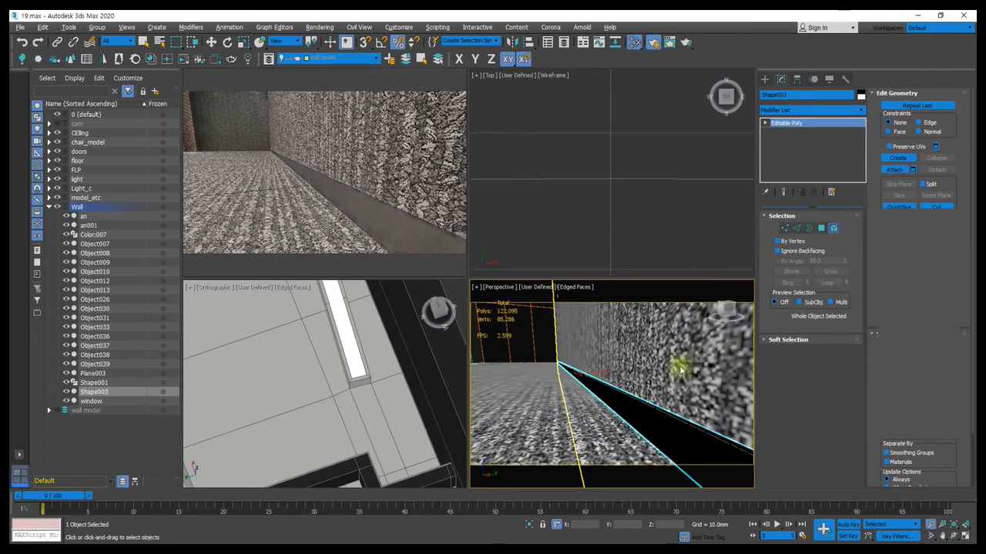
pyautogui.click(631, 403)
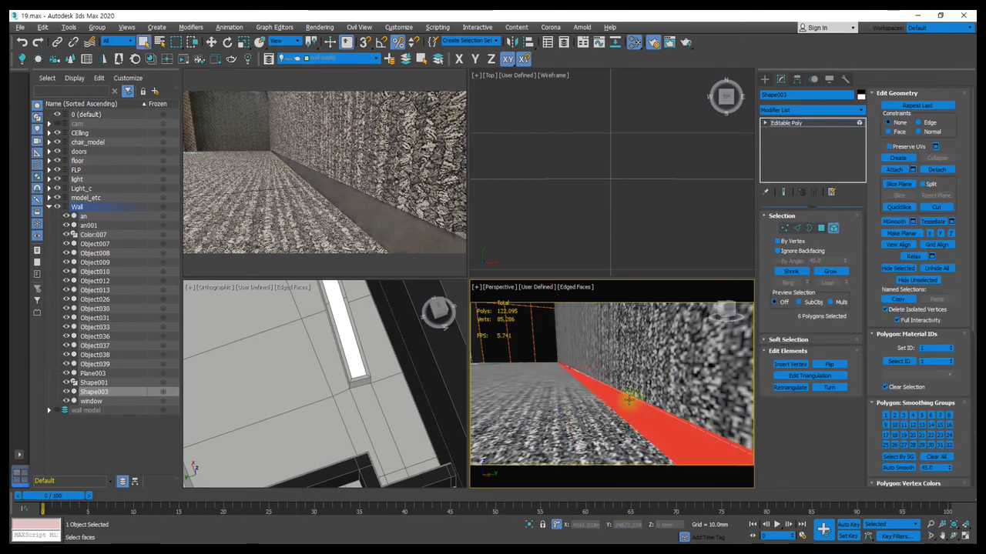
pyautogui.rightClick(627, 397)
pyautogui.click(596, 434)
pyautogui.rightClick(639, 406)
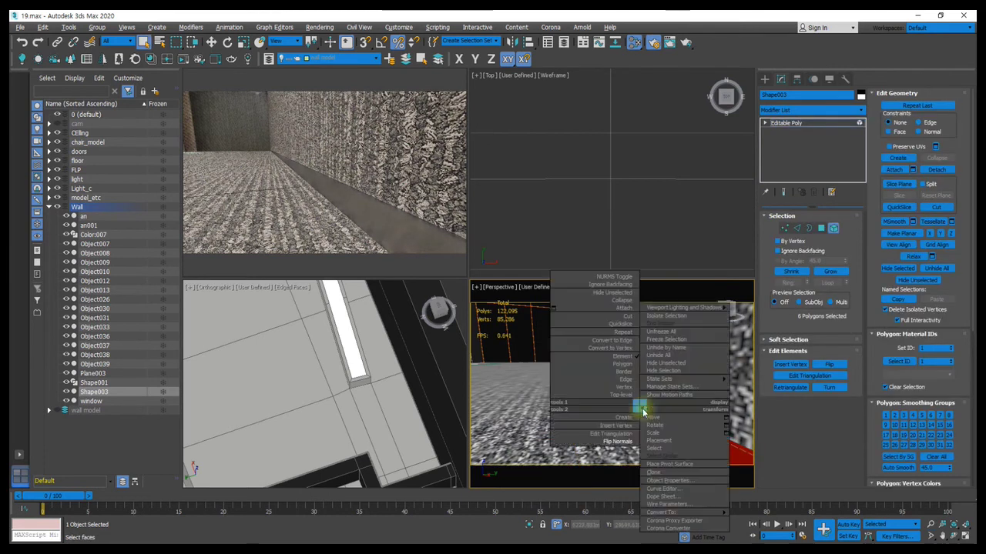
pyautogui.click(616, 443)
# Step: Move the strip's polygons along Y in Polygon mode, then undo the move
pyautogui.click(820, 229)
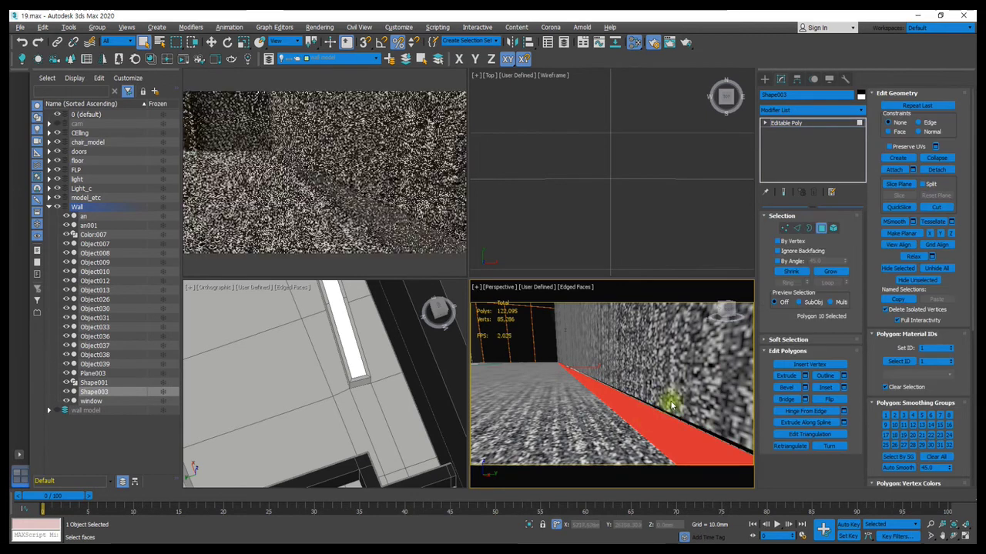
pyautogui.press('w')
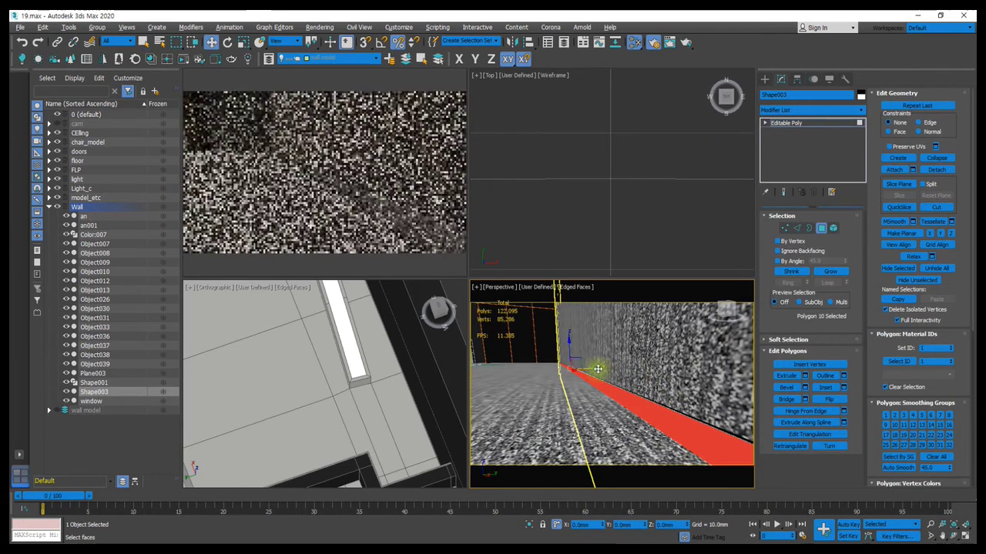
pyautogui.moveTo(596, 370); pyautogui.dragTo(633, 360)
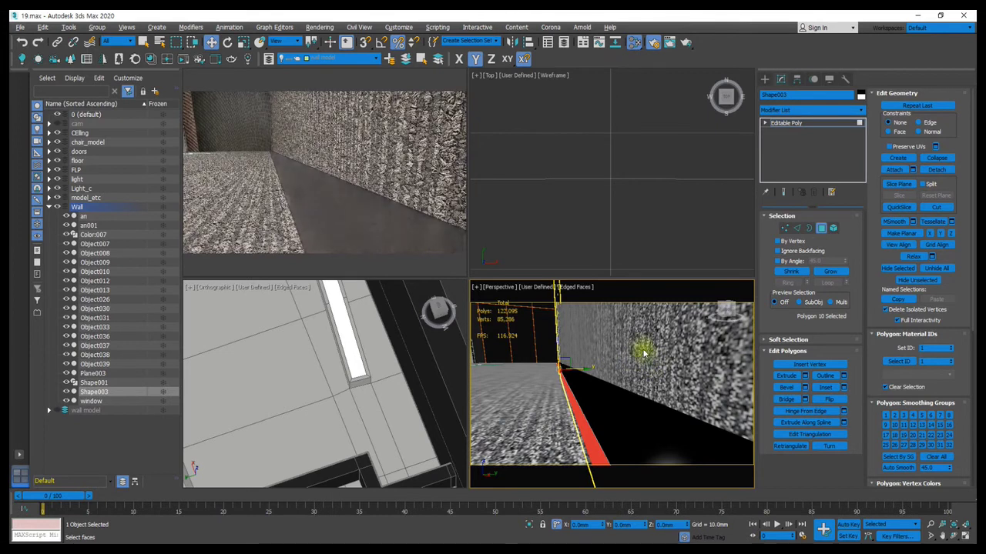
pyautogui.hotkey('ctrl', 'z')
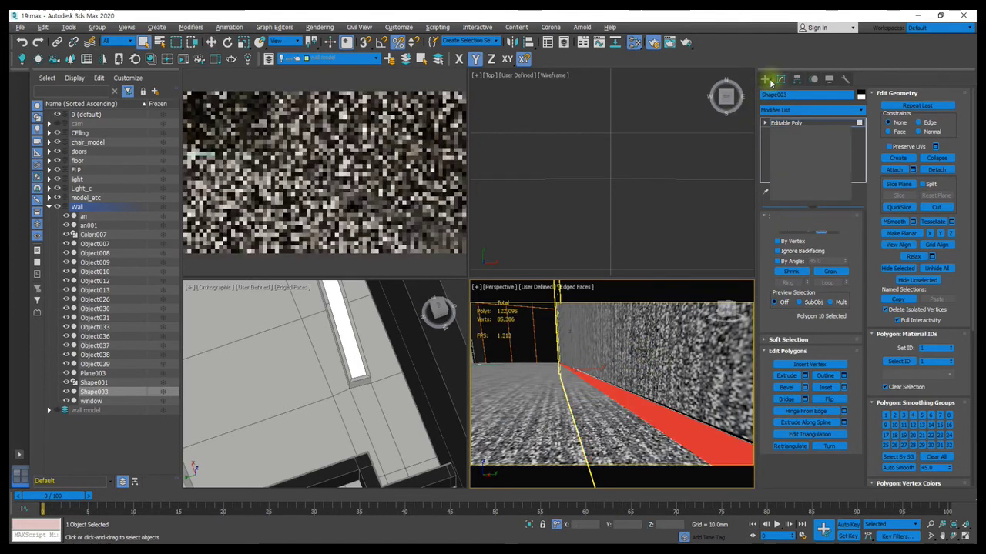
# Step: Isolate Shape003 to inspect the strip alone, then end isolation with Alt+Q
pyautogui.click(763, 79)
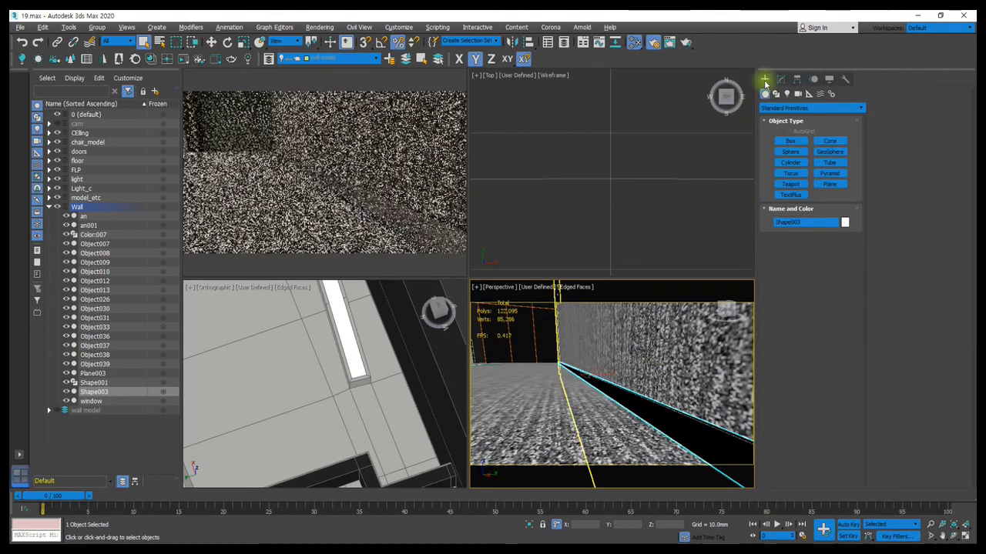
pyautogui.scroll(5, 558, 364)
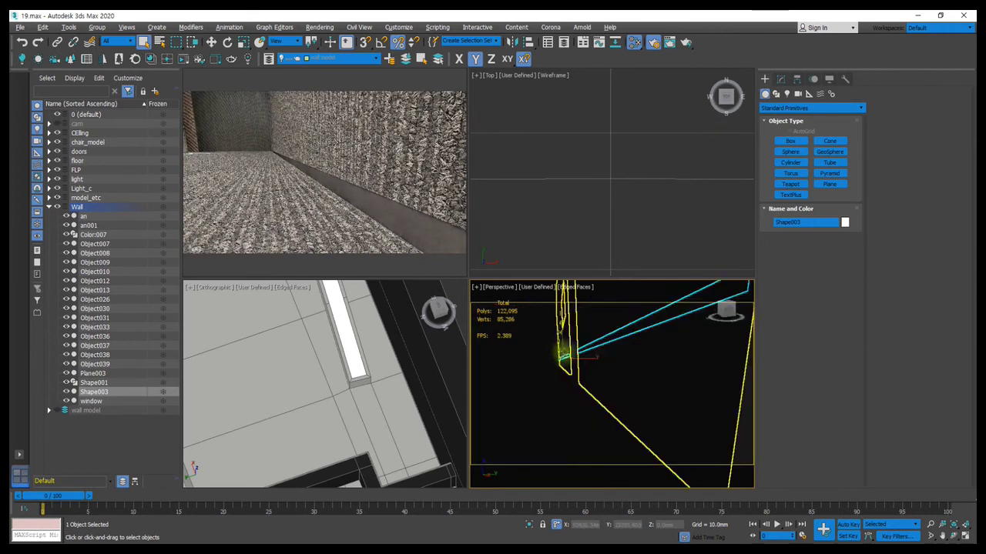
pyautogui.rightClick(608, 385)
pyautogui.click(638, 287)
pyautogui.keyDown('alt'); pyautogui.moveTo(627, 372); pyautogui.dragTo(647, 362, button='middle'); pyautogui.keyUp('alt')
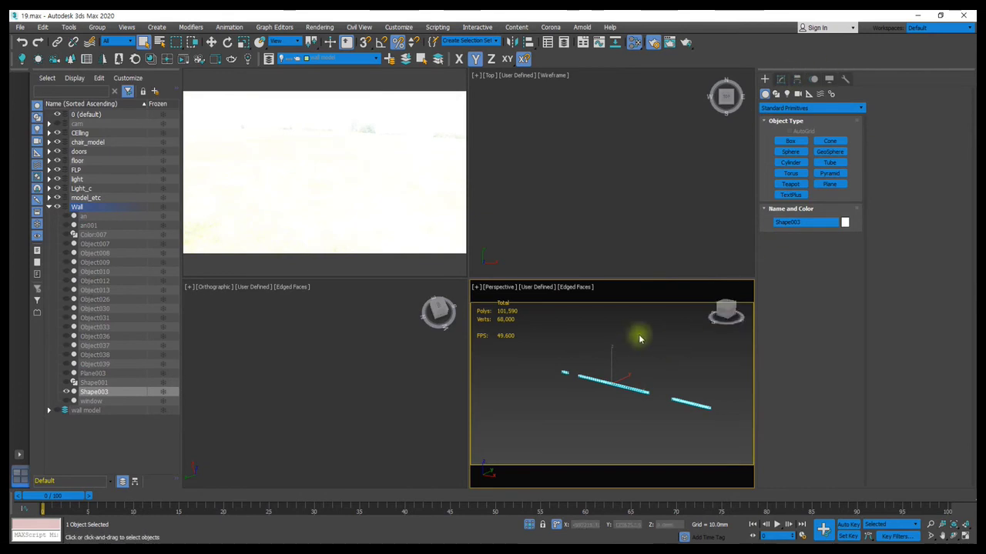
pyautogui.hotkey('alt', 'q')
# Step: Hide the Ceiling object and start the interactive render of the corridor
pyautogui.moveTo(618, 356)
pyautogui.keyDown('alt'); pyautogui.mouseDown(button='middle')
pyautogui.moveTo(608, 357)
pyautogui.moveTo(595, 322)
pyautogui.mouseUp(button='middle'); pyautogui.keyUp('alt')
pyautogui.click(593, 319)
pyautogui.rightClick(592, 316)
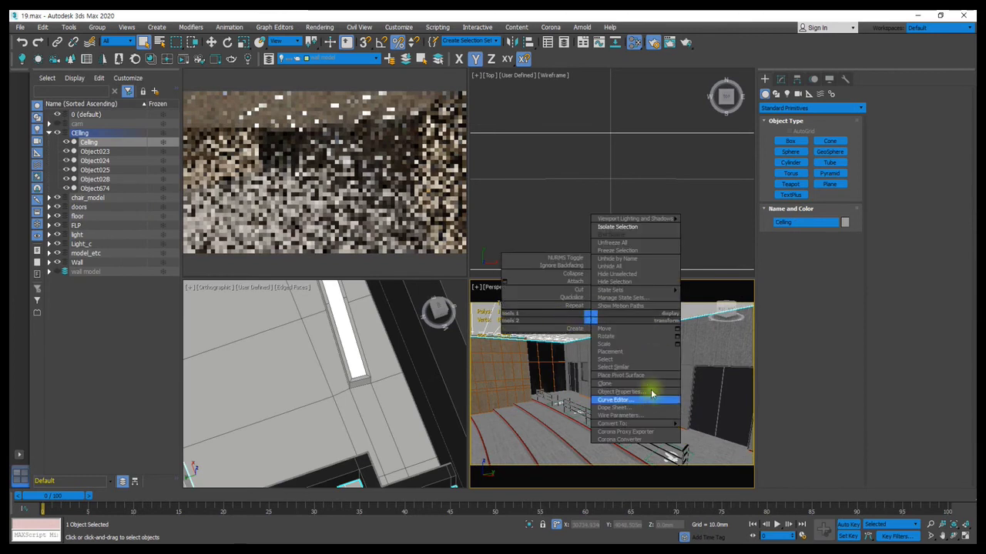
pyautogui.click(646, 286)
pyautogui.keyDown('alt'); pyautogui.moveTo(590, 418); pyautogui.dragTo(633, 385, button='middle'); pyautogui.keyUp('alt')
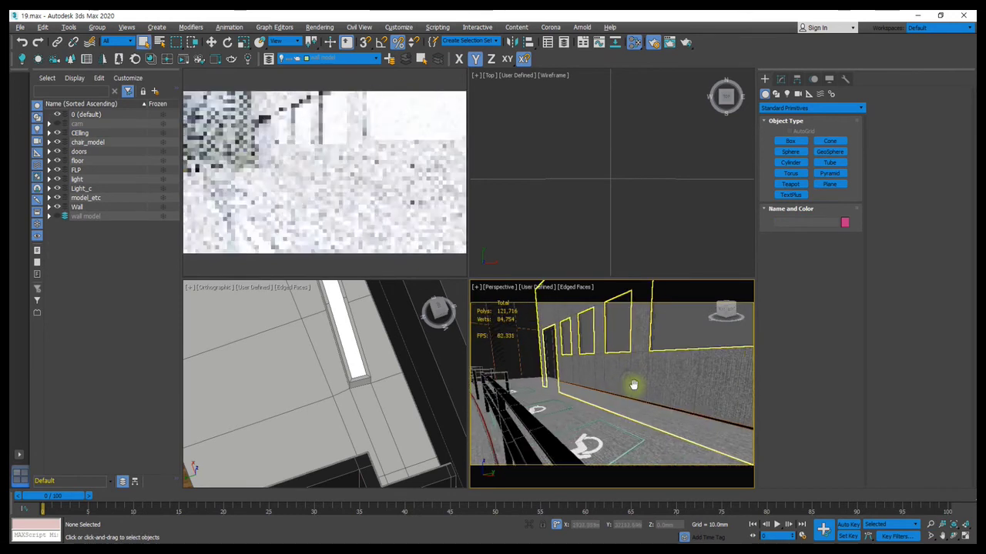
pyautogui.click(653, 41)
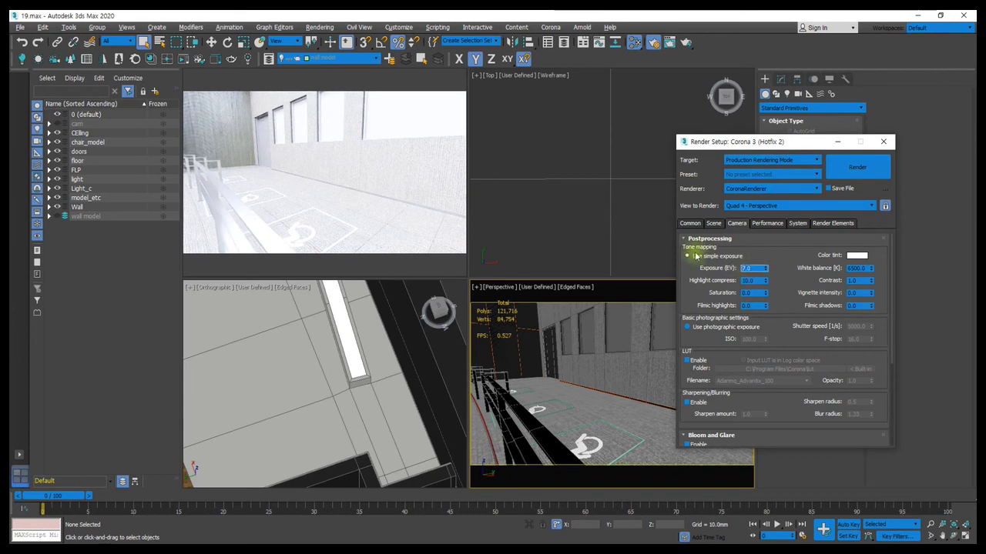
# Step: Enable Use simple exposure with Exposure at 1 EV, then move Render Setup aside
pyautogui.click(693, 255)
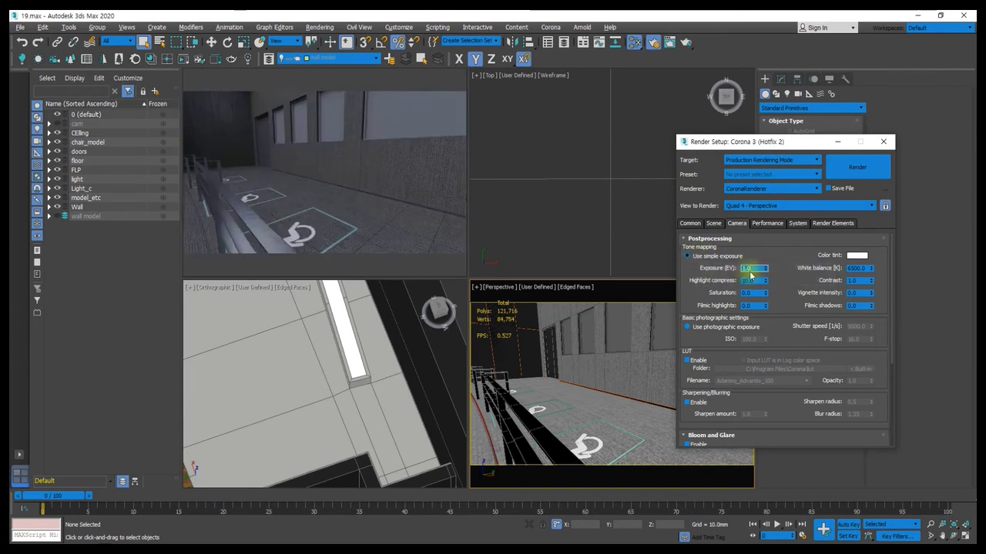
pyautogui.write('1')
pyautogui.press('Return')
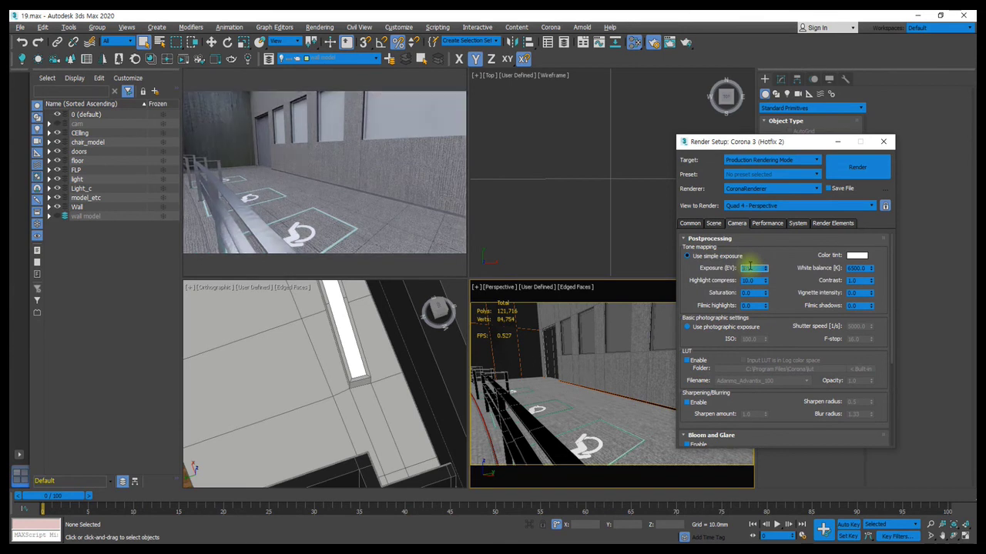
pyautogui.moveTo(752, 144); pyautogui.dragTo(985, 151)
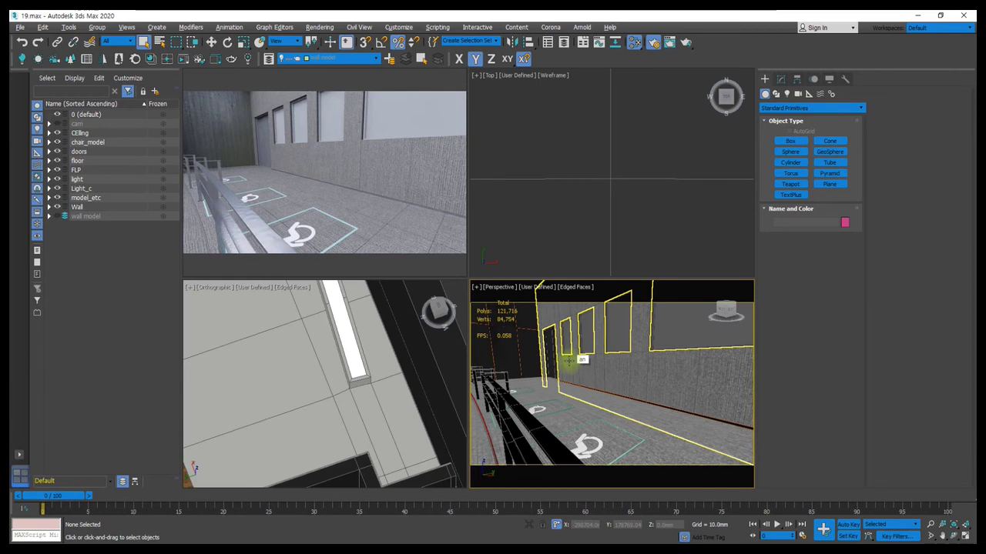
pyautogui.moveTo(324, 173)
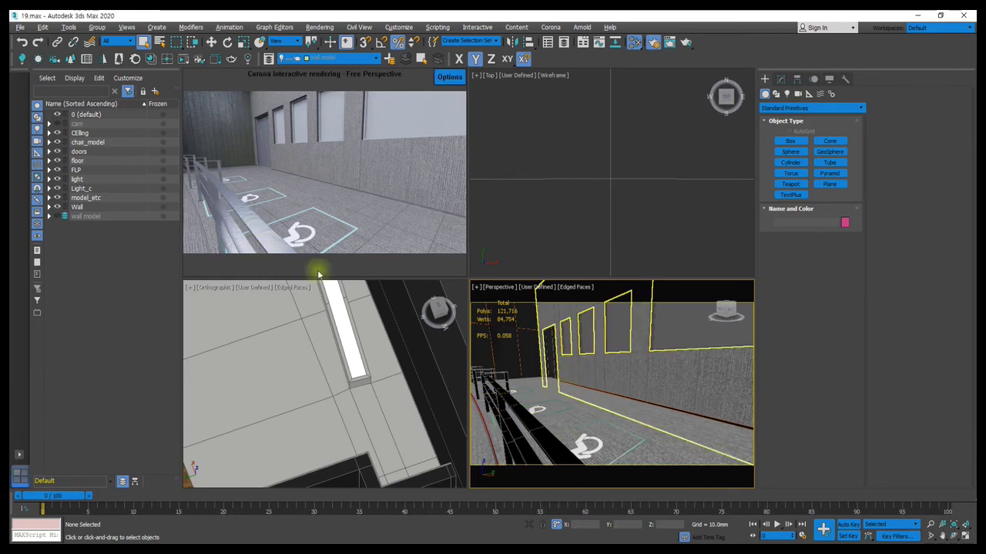
pyautogui.keyDown('alt'); pyautogui.moveTo(485, 317); pyautogui.dragTo(552, 358, button='middle'); pyautogui.keyUp('alt')
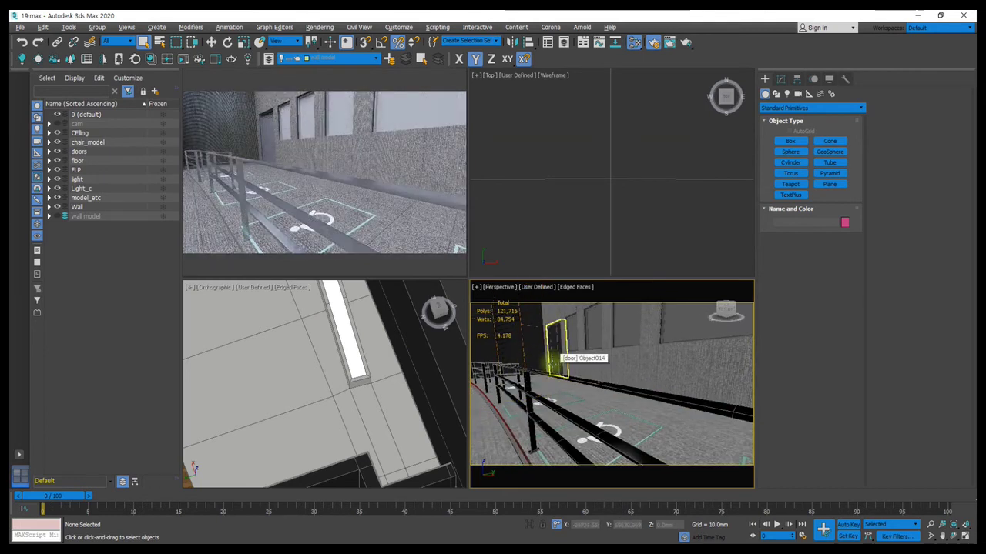
pyautogui.moveTo(553, 358)
pyautogui.keyDown('alt'); pyautogui.mouseDown(button='middle')
pyautogui.moveTo(571, 379)
pyautogui.moveTo(549, 389)
pyautogui.moveTo(616, 402)
pyautogui.mouseUp(button='middle'); pyautogui.keyUp('alt')
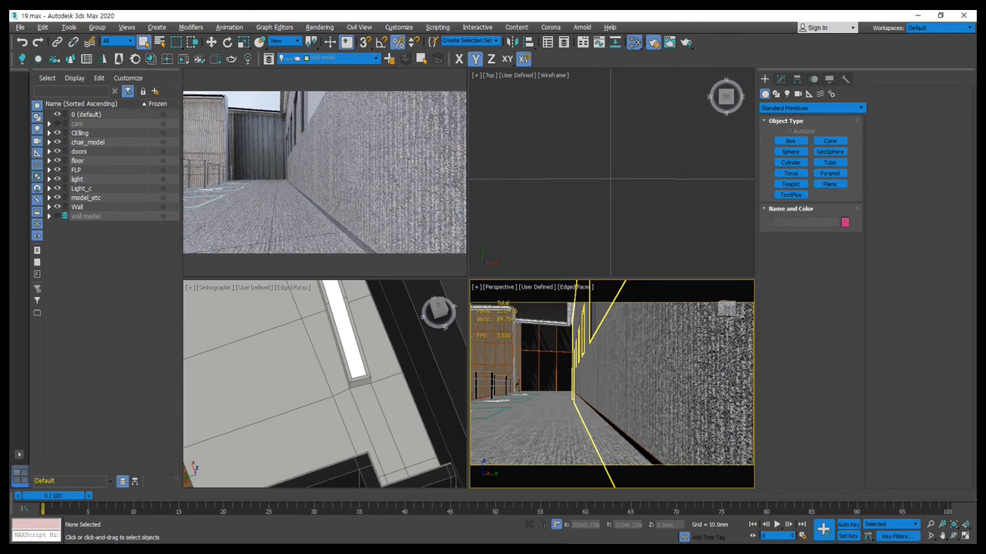
# Step: Select Shape003 and orbit and zoom around the room to inspect the glowing floor-edge strip
pyautogui.click(616, 428)
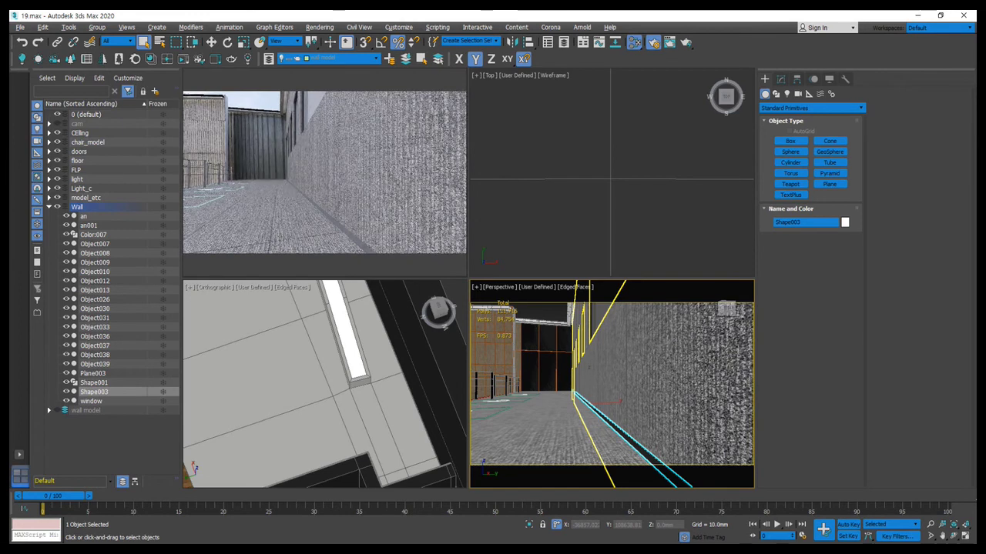
pyautogui.scroll(-2, 616, 385)
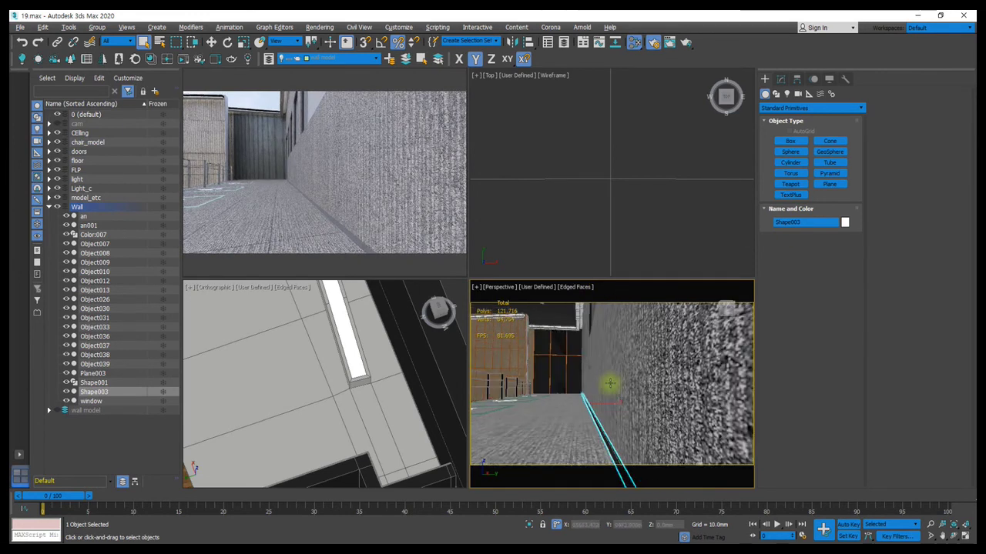
pyautogui.scroll(-2, 562, 379)
pyautogui.scroll(-2, 585, 379)
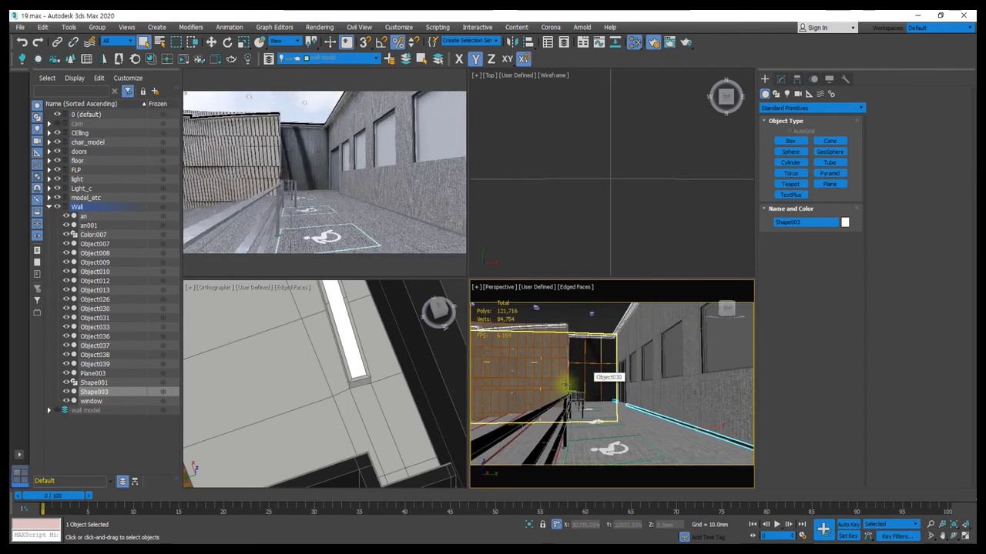
pyautogui.moveTo(552, 392)
pyautogui.keyDown('alt'); pyautogui.mouseDown(button='middle')
pyautogui.moveTo(576, 385)
pyautogui.moveTo(678, 401)
pyautogui.moveTo(622, 325)
pyautogui.mouseUp(button='middle'); pyautogui.keyUp('alt')
pyautogui.scroll(-10, 660, 383)
pyautogui.keyDown('alt'); pyautogui.moveTo(633, 376); pyautogui.dragTo(624, 361, button='middle'); pyautogui.keyUp('alt')
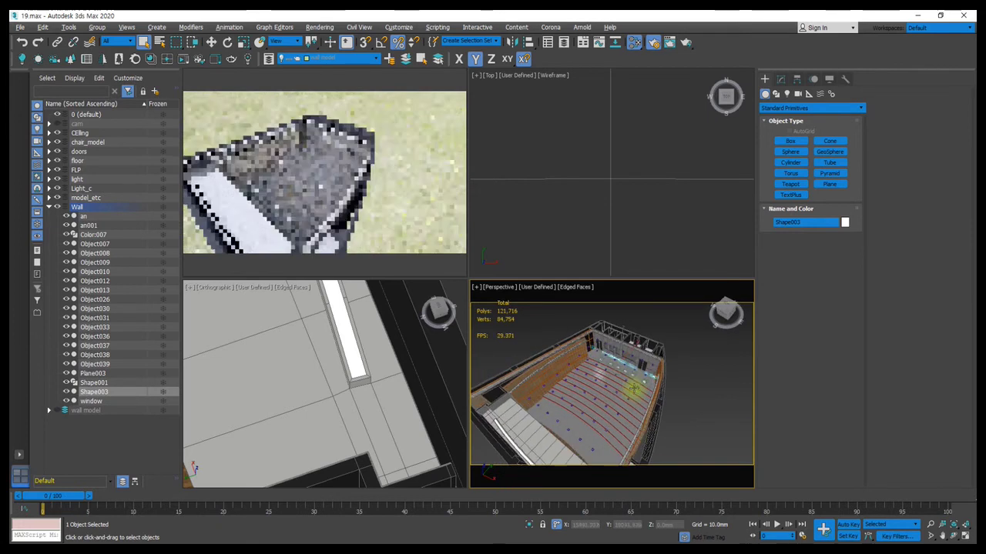
pyautogui.scroll(3, 624, 361)
pyautogui.scroll(3, 623, 361)
pyautogui.scroll(3, 616, 369)
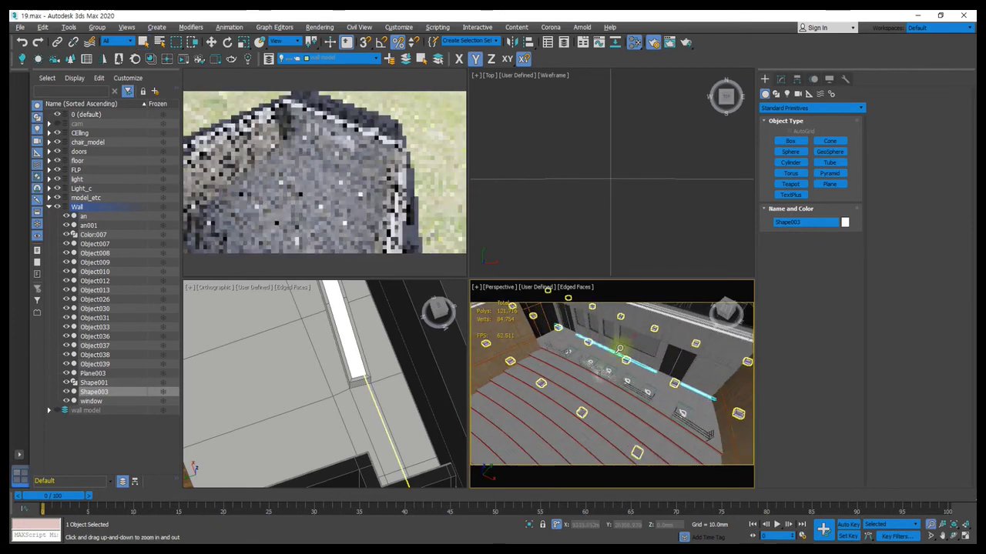
pyautogui.scroll(-2, 608, 376)
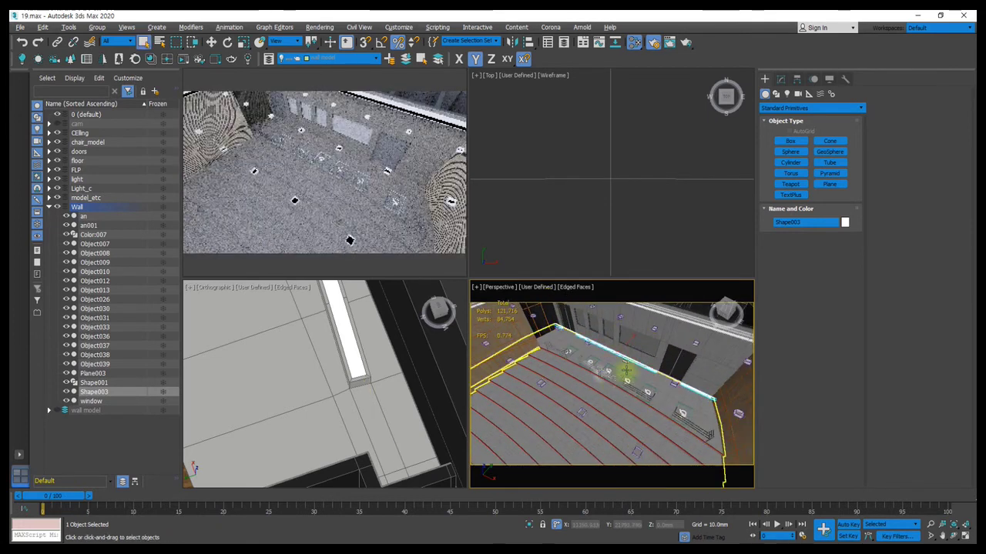
pyautogui.scroll(-2, 606, 368)
pyautogui.scroll(3, 606, 368)
pyautogui.scroll(2, 616, 366)
pyautogui.scroll(2, 649, 363)
pyautogui.scroll(1, 635, 378)
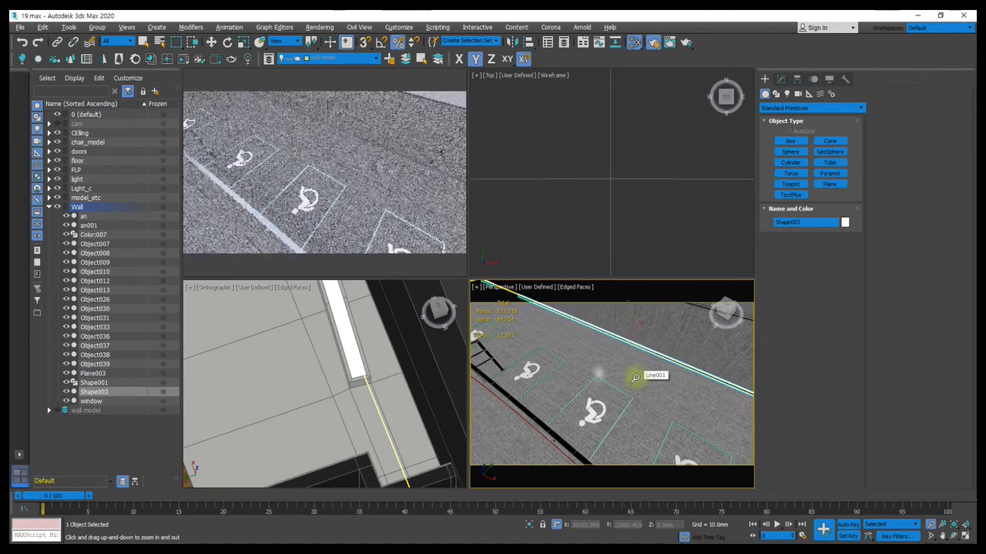
# Step: Zoom in close to the railing and select the railing group Group037
pyautogui.moveTo(619, 393); pyautogui.dragTo(585, 373)
pyautogui.rightClick(585, 374)
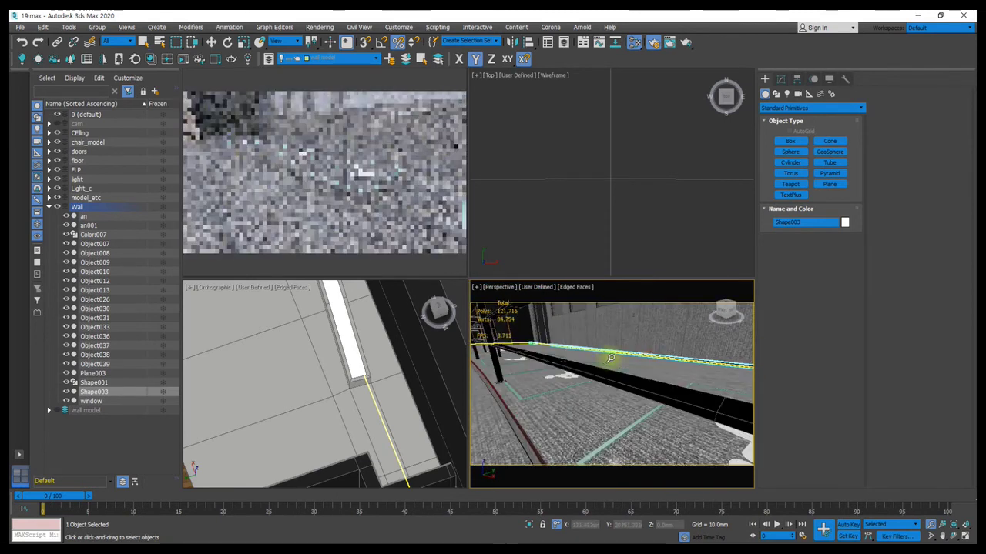
pyautogui.click(585, 374)
# Step: Open the Slate Material Editor, orbit around the railing, and close the editor
pyautogui.press('m')
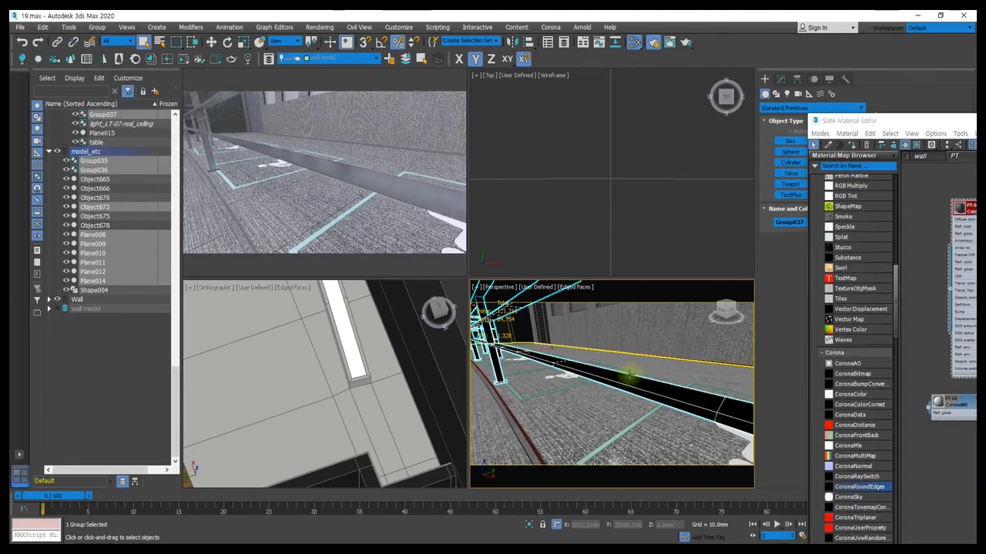
pyautogui.keyDown('alt'); pyautogui.moveTo(629, 375); pyautogui.dragTo(649, 410, button='middle'); pyautogui.keyUp('alt')
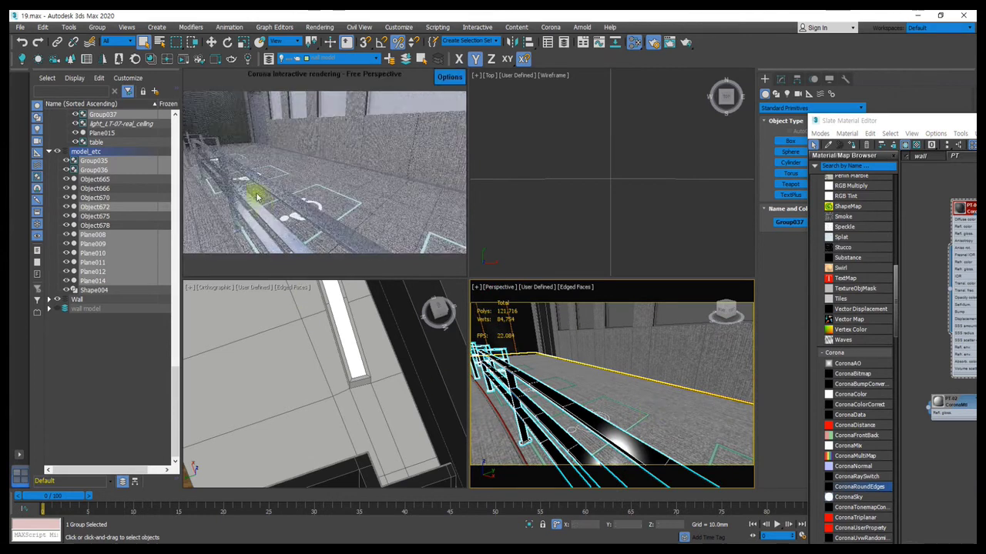
pyautogui.moveTo(555, 373)
pyautogui.keyDown('alt'); pyautogui.mouseDown(button='middle')
pyautogui.moveTo(594, 370)
pyautogui.moveTo(613, 395)
pyautogui.moveTo(609, 364)
pyautogui.mouseUp(button='middle'); pyautogui.keyUp('alt')
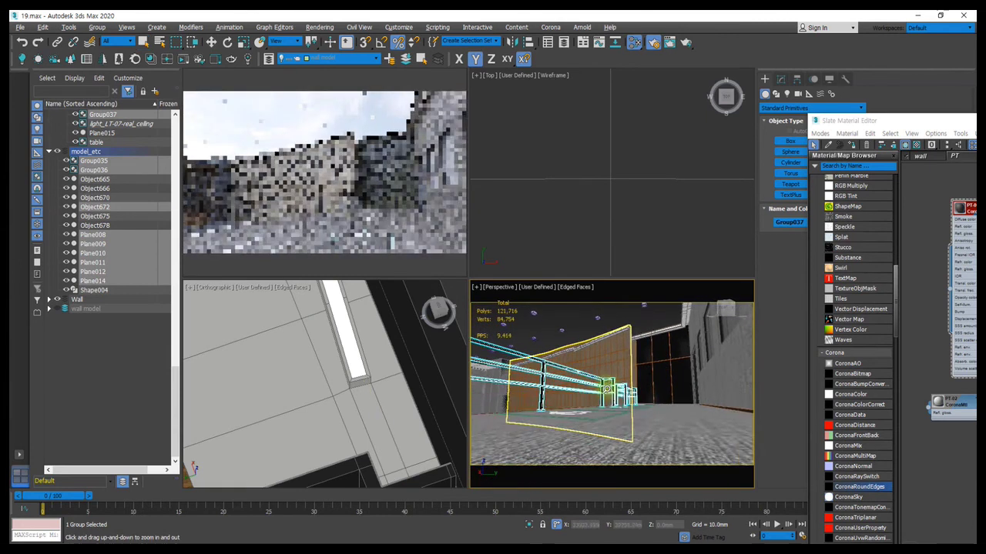
pyautogui.scroll(2, 608, 361)
pyautogui.scroll(3, 607, 361)
pyautogui.scroll(2, 607, 361)
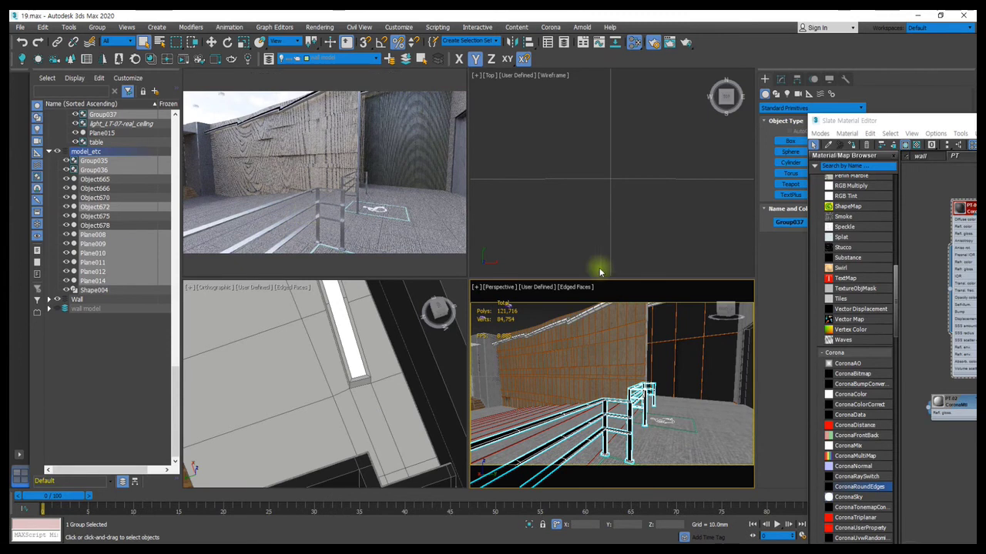
pyautogui.press('m')
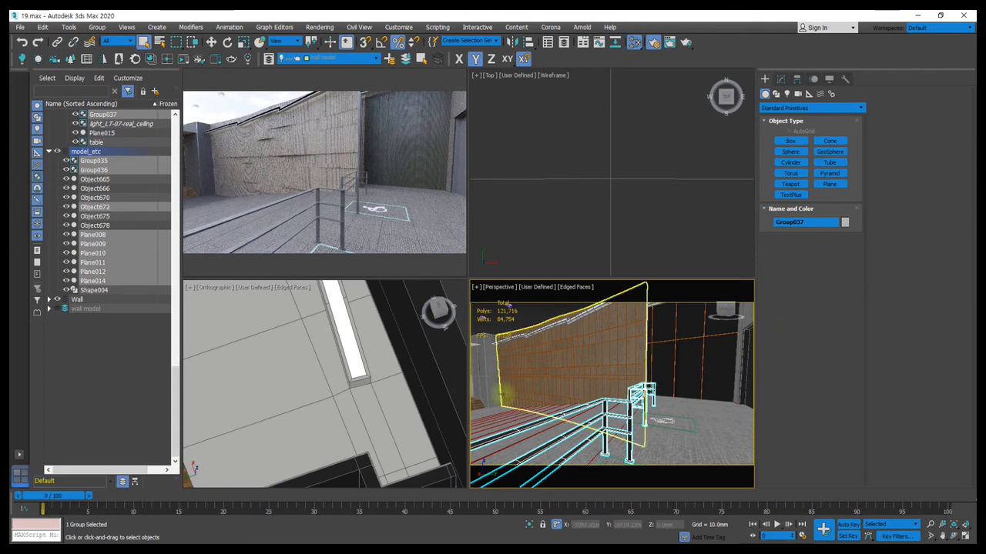
# Step: Pick the slanted wall panel and press Delete, orbiting so the railing sits nearer
pyautogui.click(602, 404)
pyautogui.press('Delete')
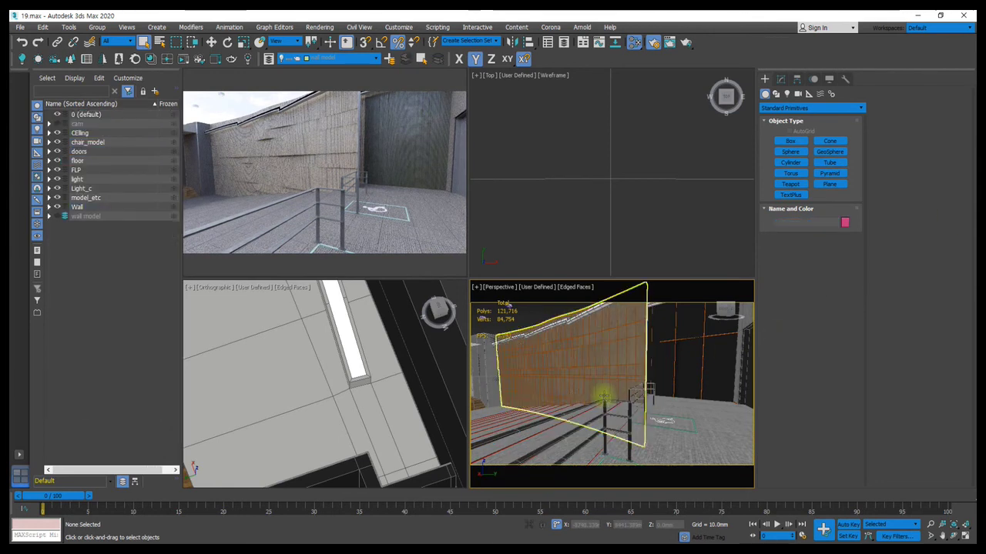
pyautogui.keyDown('alt'); pyautogui.moveTo(606, 408); pyautogui.dragTo(634, 401, button='middle'); pyautogui.keyUp('alt')
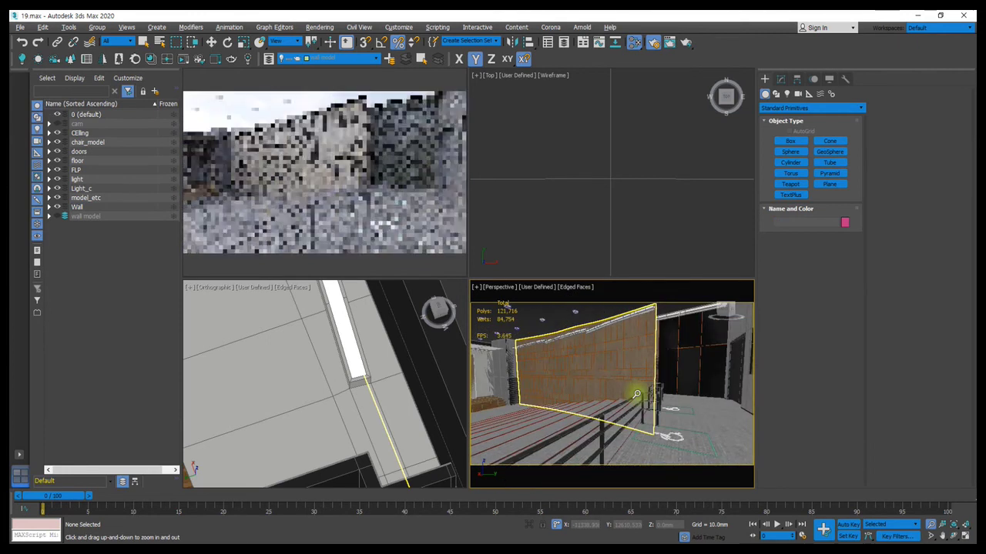
pyautogui.click(632, 396)
pyautogui.press('Delete')
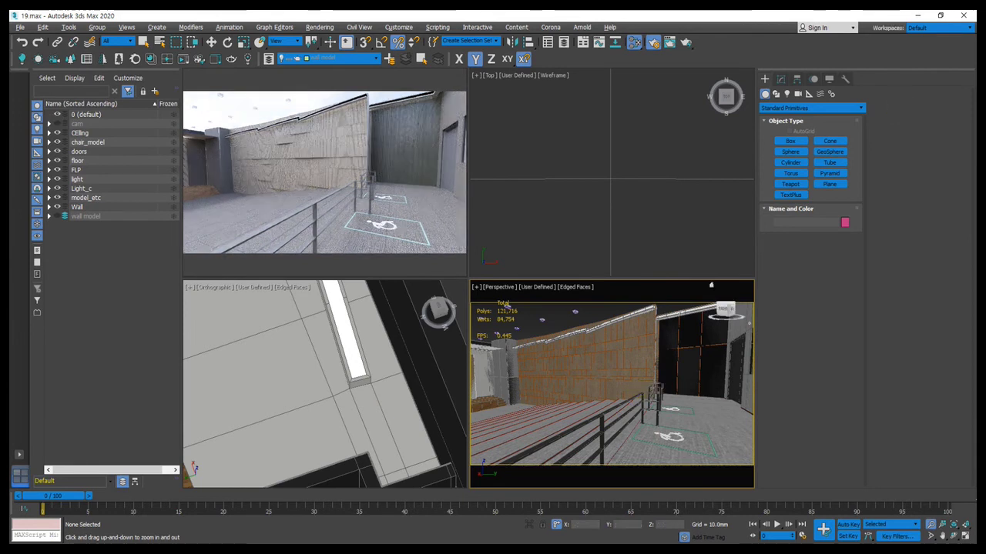
# Step: Open Corona Render Setup with F10 and change Contrast, entering 21.5 then 10
pyautogui.press('F10')
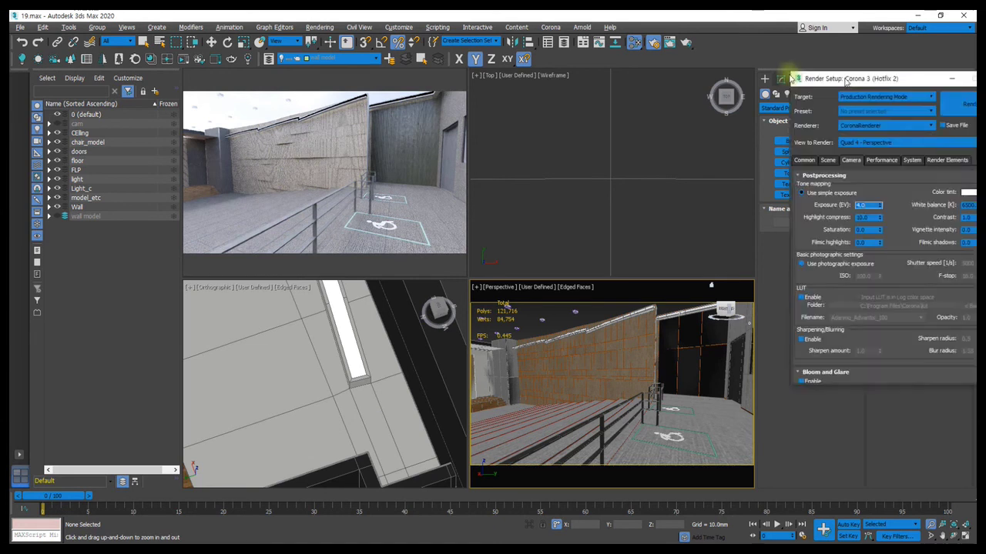
pyautogui.click(790, 270)
pyautogui.write('2')
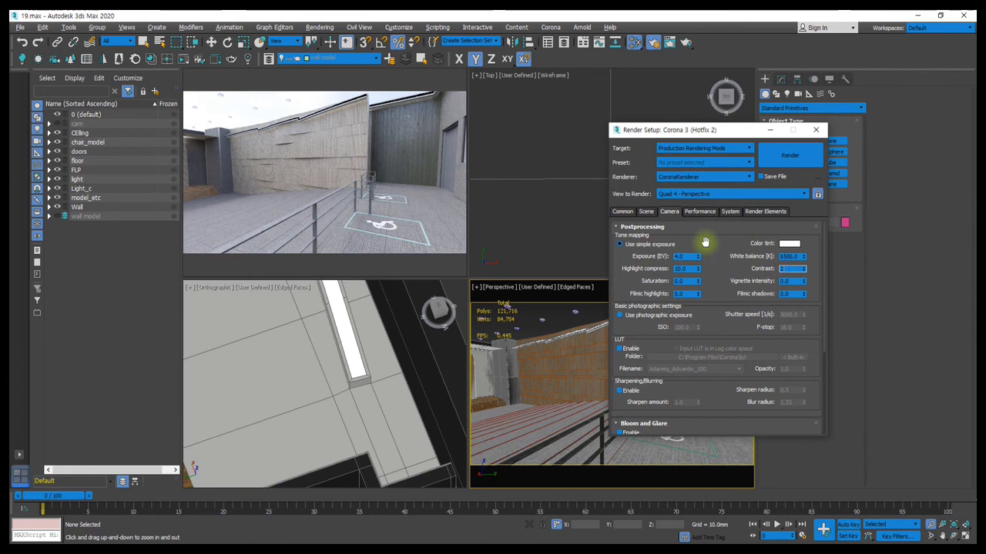
pyautogui.write('1.5')
pyautogui.press('Return')
pyautogui.write('10')
pyautogui.press('Return')
pyautogui.press('Return')
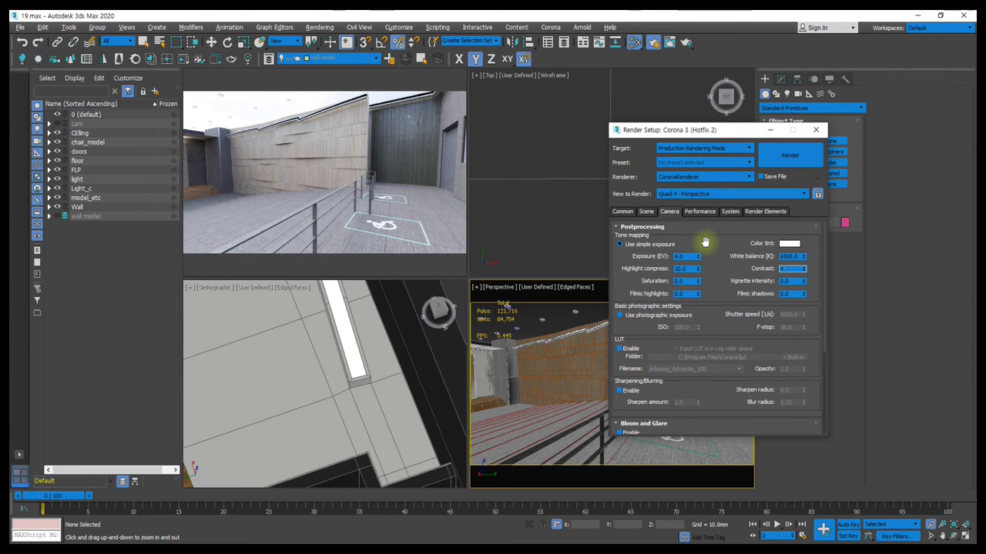
# Step: Set White balance to 7500 K and drag Render Setup out of view
pyautogui.doubleClick(789, 257)
pyautogui.write('7500')
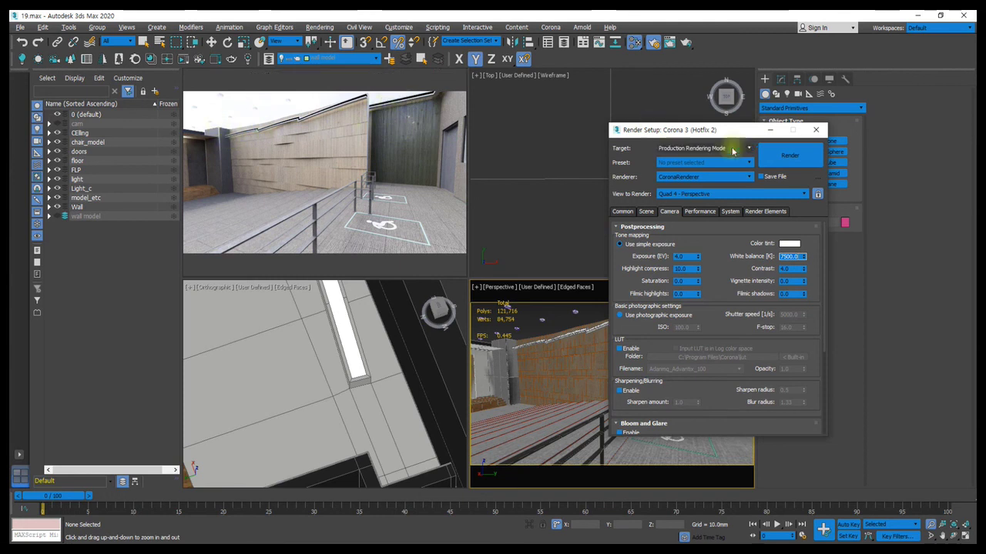
pyautogui.moveTo(712, 131)
pyautogui.mouseDown()
pyautogui.moveTo(646, 131)
pyautogui.moveTo(548, 169)
pyautogui.mouseUp()
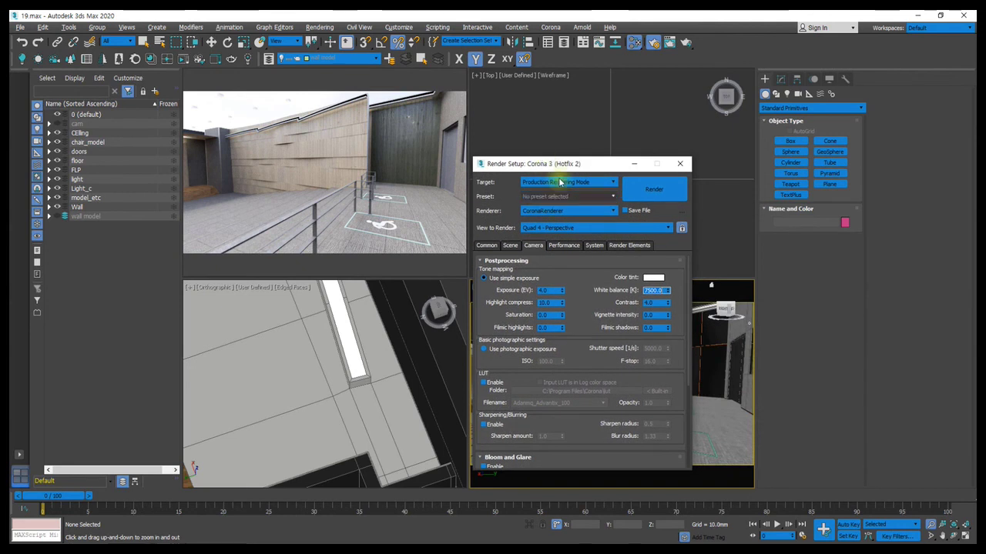
pyautogui.moveTo(542, 163); pyautogui.dragTo(982, 73)
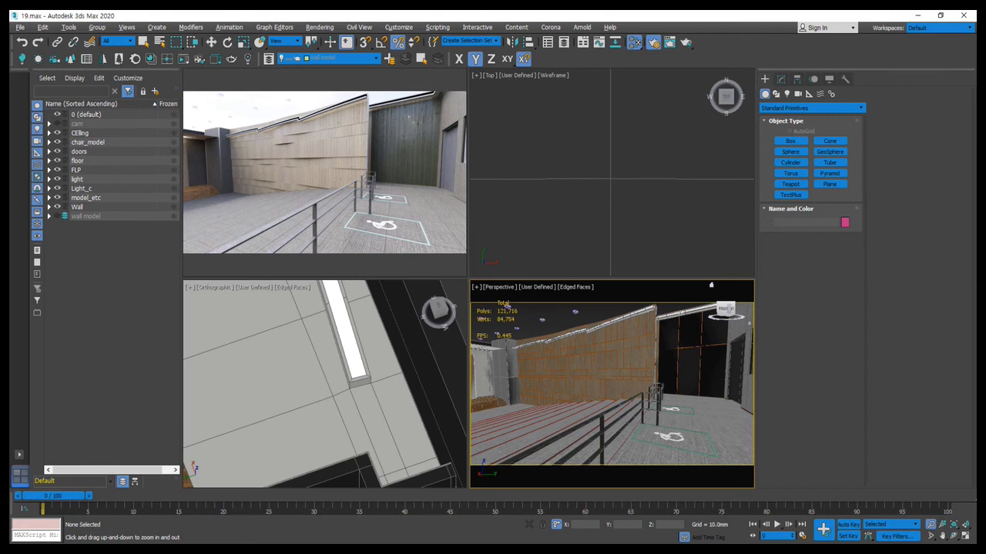
# Step: Select the railing group and open the Slate Material Editor
pyautogui.rightClick(595, 417)
pyautogui.click(596, 417)
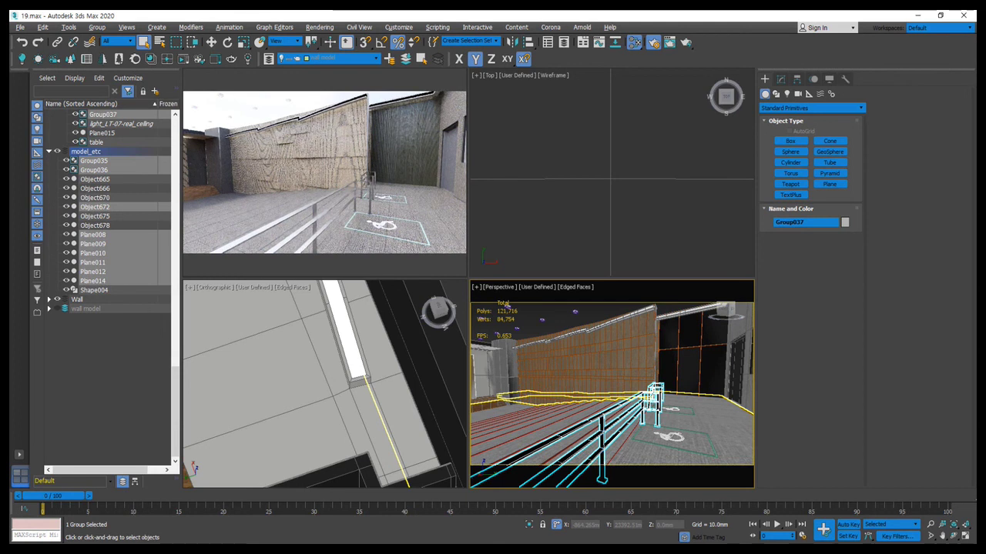
pyautogui.press('m')
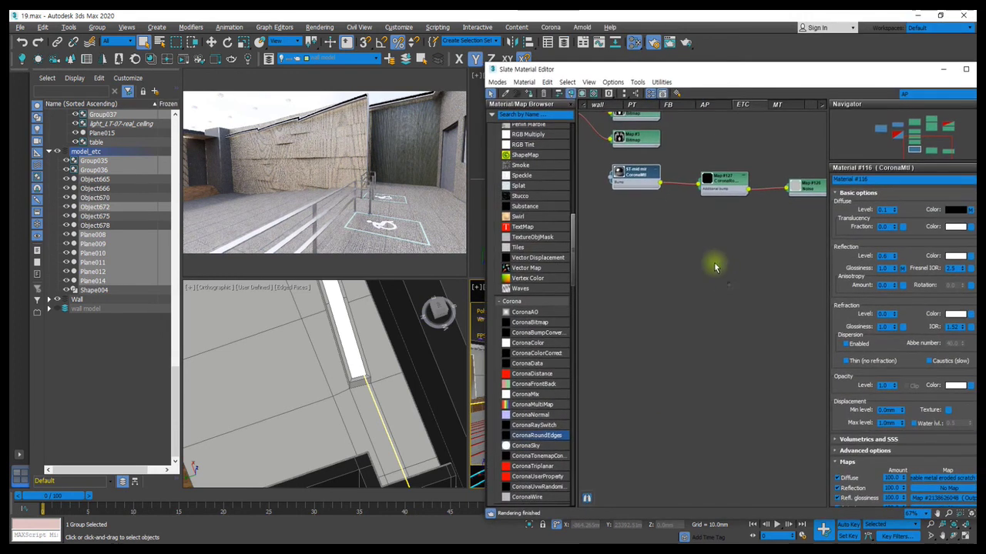
# Step: Duplicate the ST mid mir CoronaMtl tree with its round-edges and noise maps below it
pyautogui.moveTo(715, 267); pyautogui.dragTo(693, 223, button='middle')
pyautogui.moveTo(627, 193); pyautogui.dragTo(642, 200)
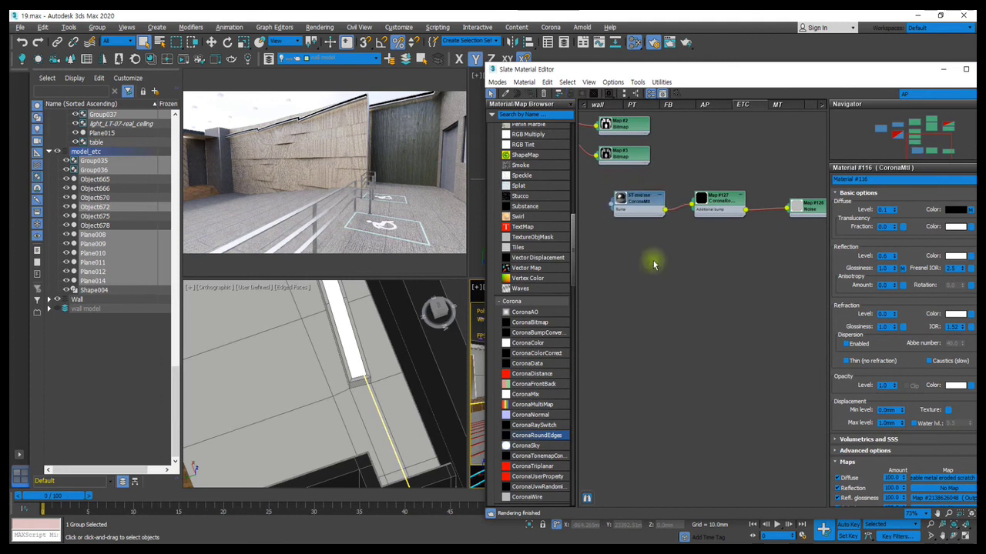
pyautogui.click(635, 207)
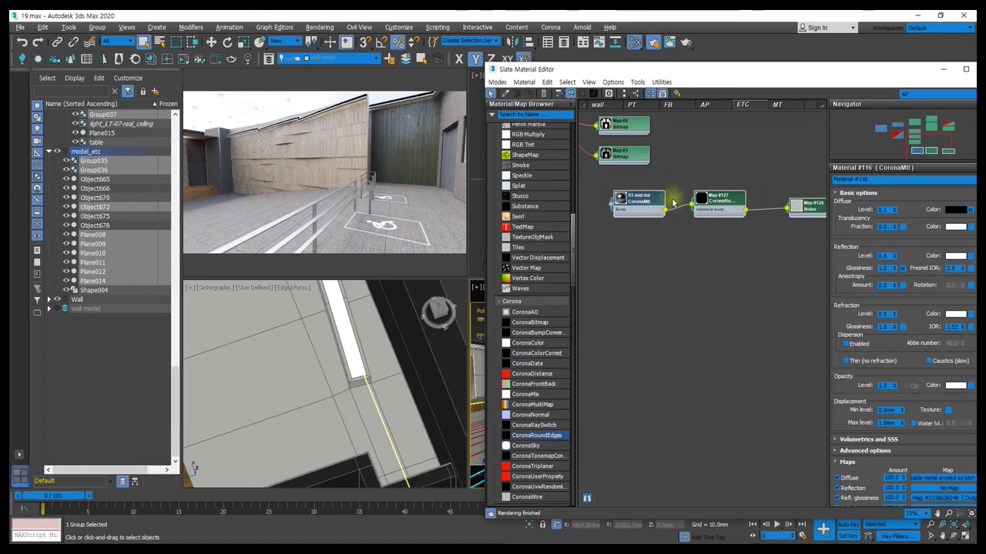
pyautogui.keyDown('shift'); pyautogui.moveTo(647, 204); pyautogui.dragTo(643, 264); pyautogui.keyUp('shift')
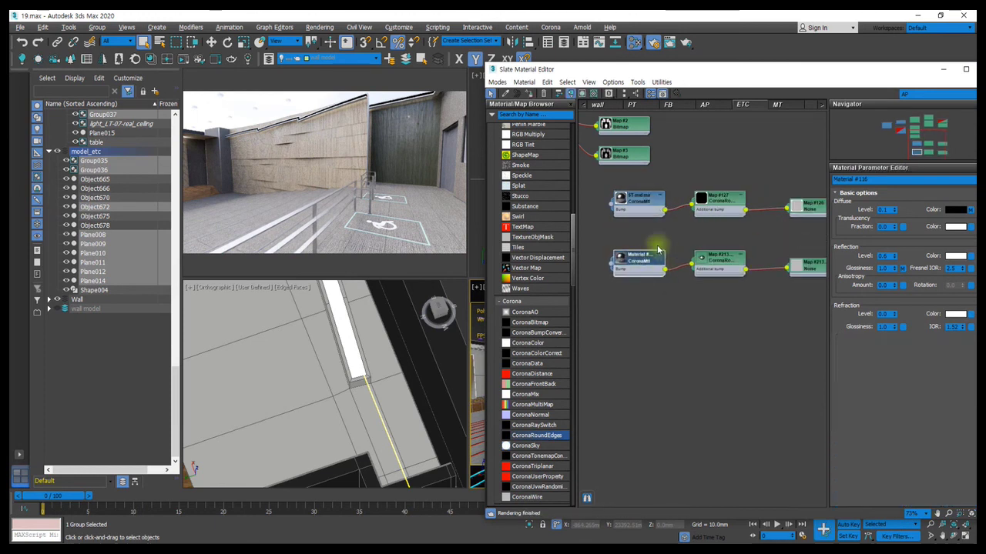
# Step: Give Material #117 a black diffuse colour and lower its reflection level to 0.3
pyautogui.doubleClick(646, 258)
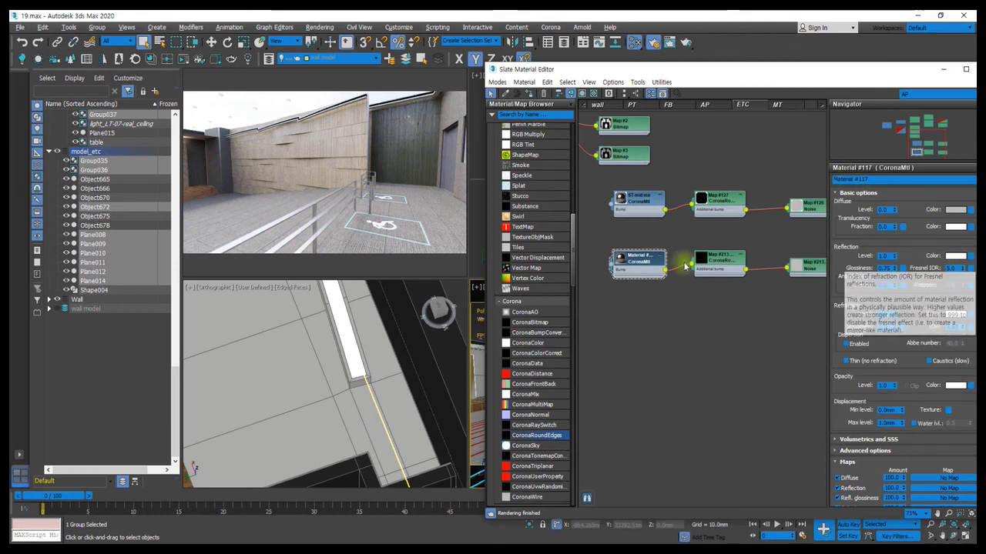
pyautogui.moveTo(605, 69)
pyautogui.mouseDown()
pyautogui.moveTo(649, 75)
pyautogui.moveTo(598, 67)
pyautogui.mouseUp()
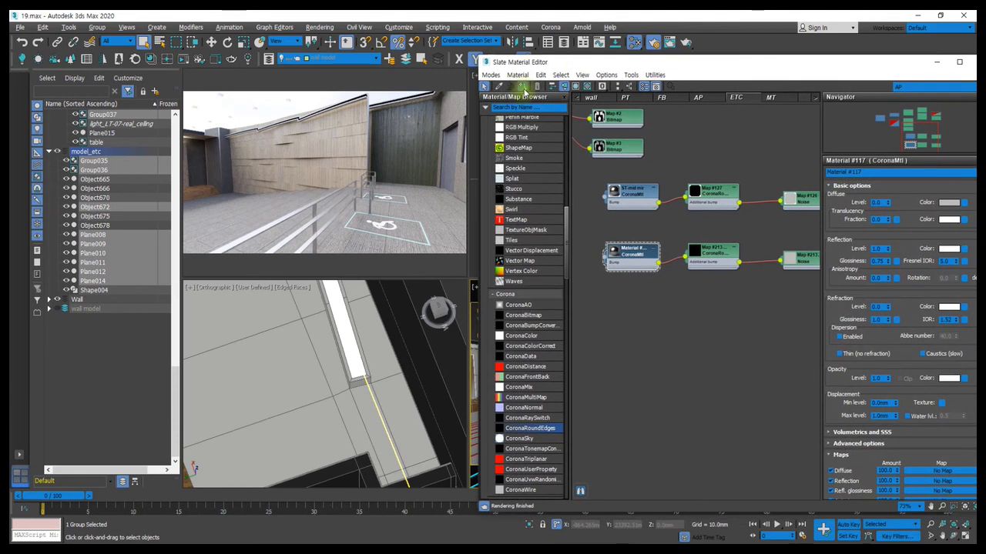
pyautogui.moveTo(756, 252); pyautogui.dragTo(702, 241, button='middle')
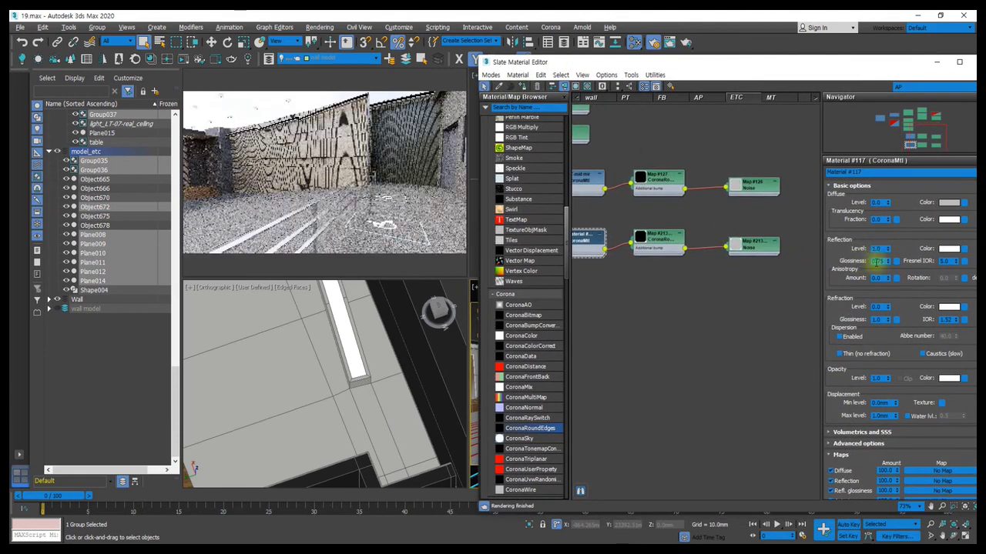
pyautogui.click(878, 249)
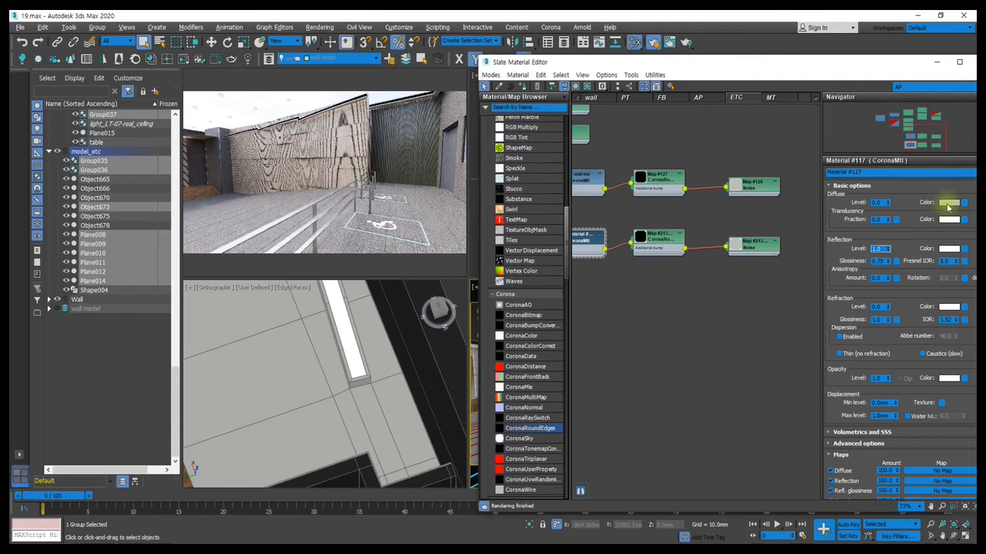
pyautogui.click(949, 201)
pyautogui.moveTo(306, 120); pyautogui.dragTo(307, 79)
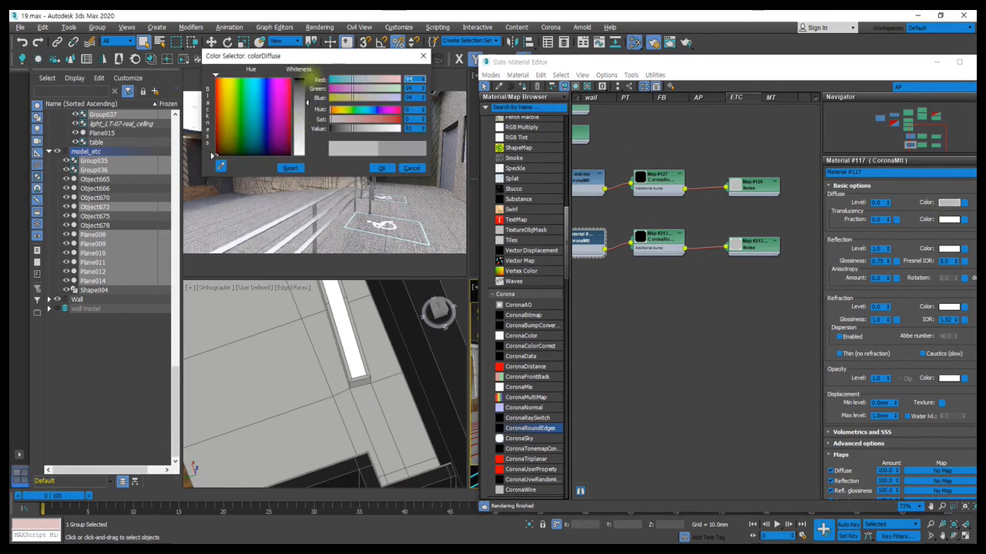
pyautogui.click(383, 168)
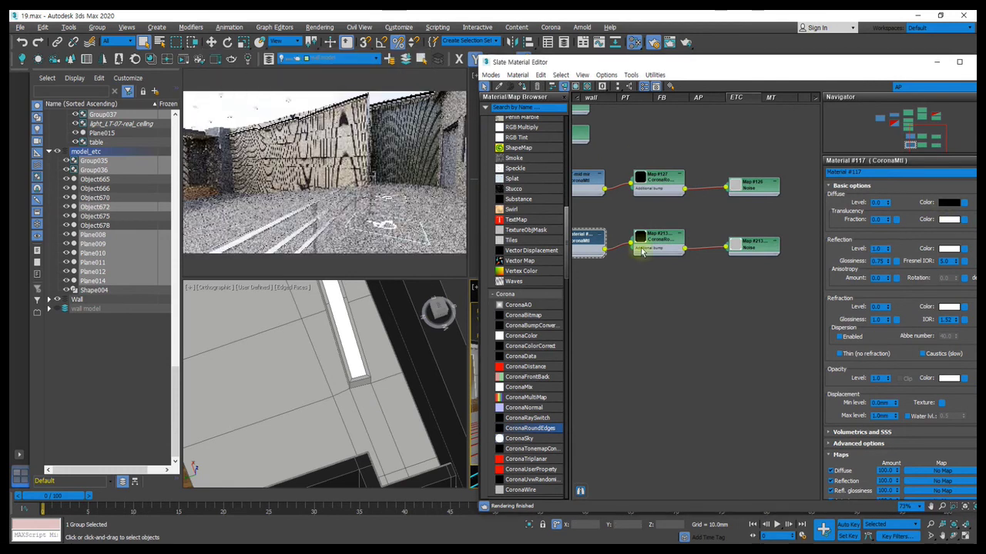
pyautogui.click(878, 249)
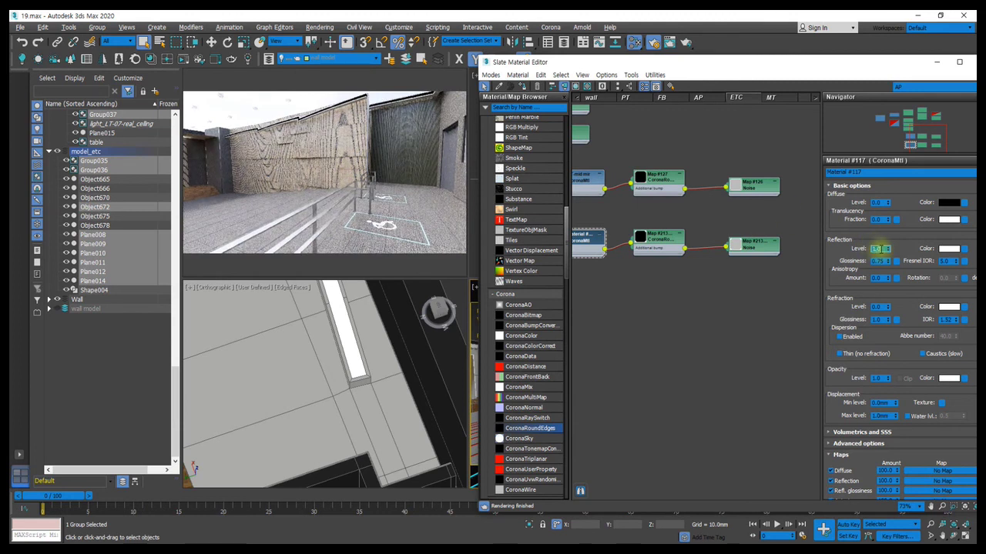
pyautogui.write('0.3')
pyautogui.press('Return')
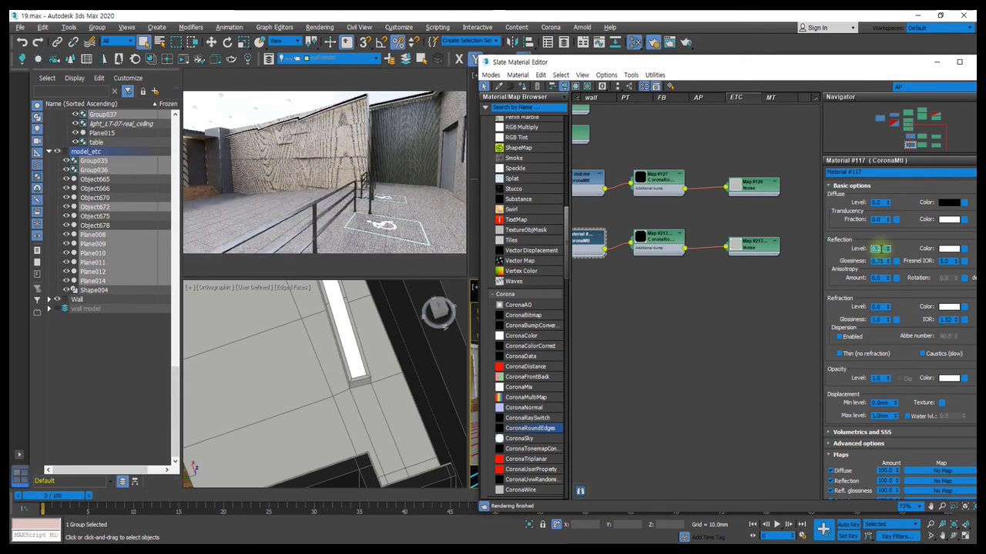
pyautogui.press('Return')
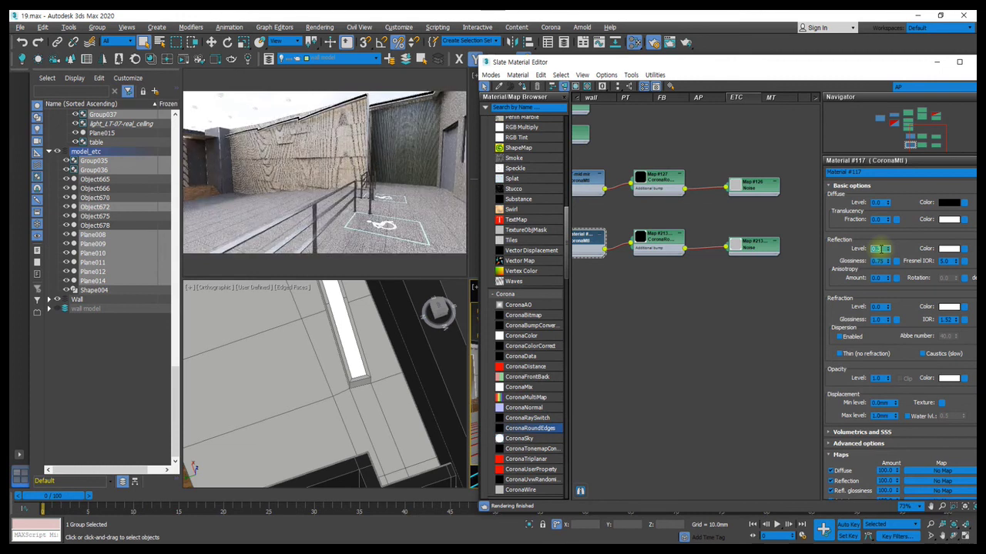
# Step: Close the material editor, zoom in on the corridor wall and select the trim line Shape003
pyautogui.press('m')
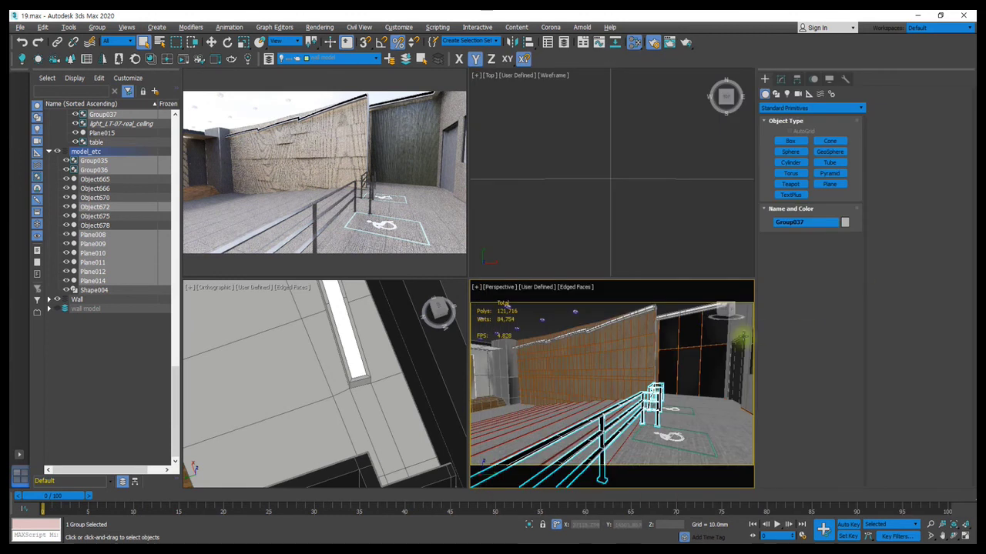
pyautogui.moveTo(667, 356)
pyautogui.keyDown('alt'); pyautogui.mouseDown(button='middle')
pyautogui.moveTo(667, 339)
pyautogui.moveTo(663, 426)
pyautogui.moveTo(661, 350)
pyautogui.mouseUp(button='middle'); pyautogui.keyUp('alt')
pyautogui.click(667, 338)
pyautogui.click(660, 425)
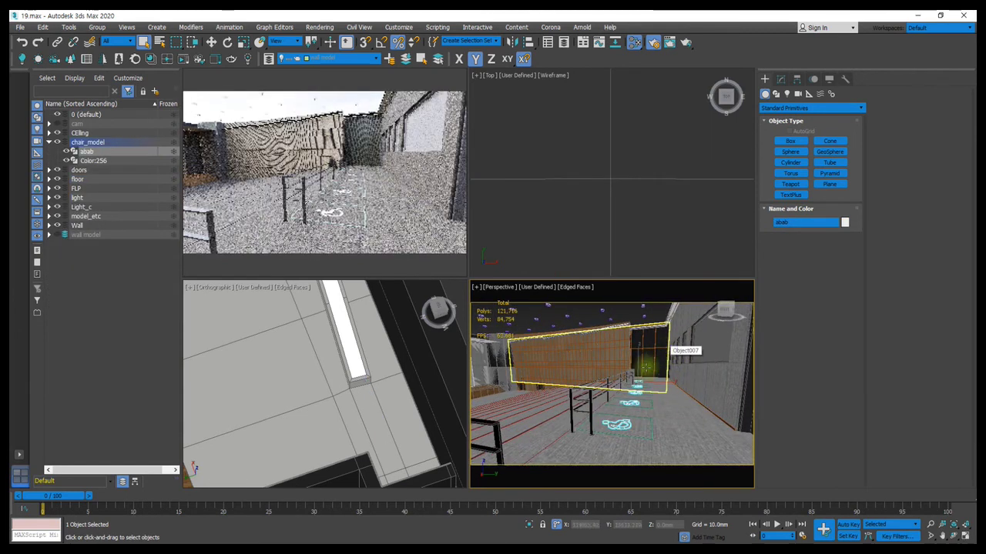
pyautogui.scroll(2, 653, 383)
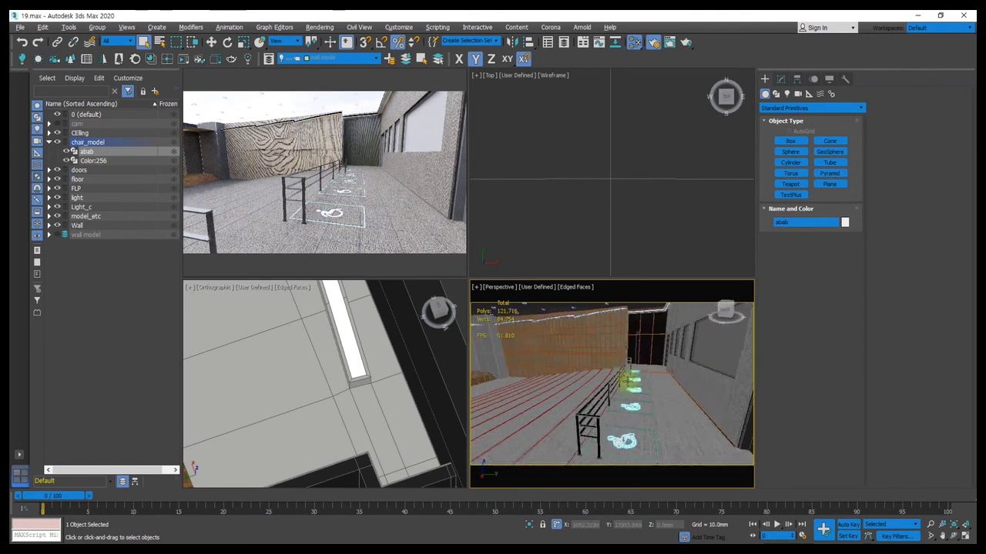
pyautogui.scroll(3, 647, 389)
pyautogui.scroll(2, 640, 395)
pyautogui.moveTo(639, 396)
pyautogui.keyDown('alt'); pyautogui.mouseDown(button='middle')
pyautogui.moveTo(585, 370)
pyautogui.moveTo(642, 376)
pyautogui.mouseUp(button='middle'); pyautogui.keyUp('alt')
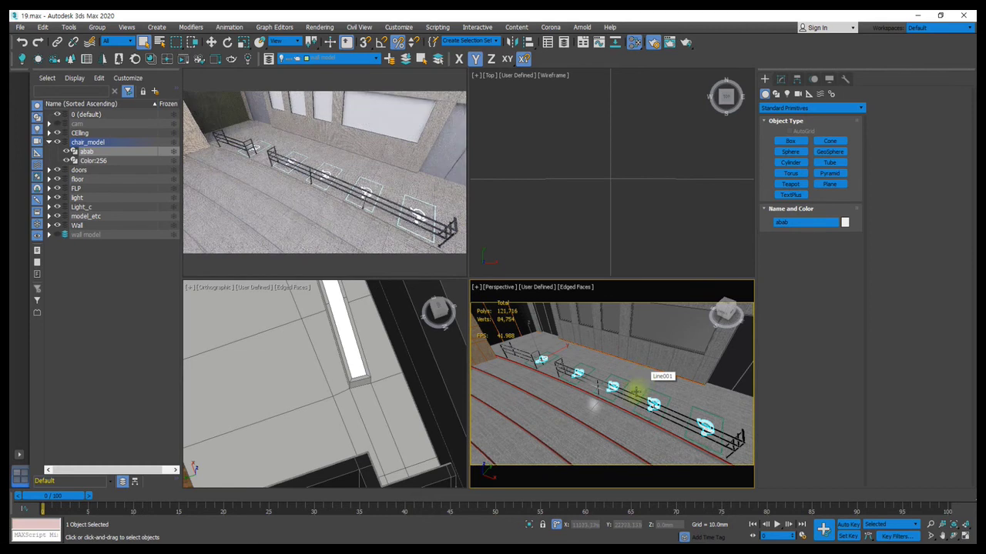
pyautogui.keyDown('alt'); pyautogui.moveTo(636, 391); pyautogui.dragTo(636, 380, button='middle'); pyautogui.keyUp('alt')
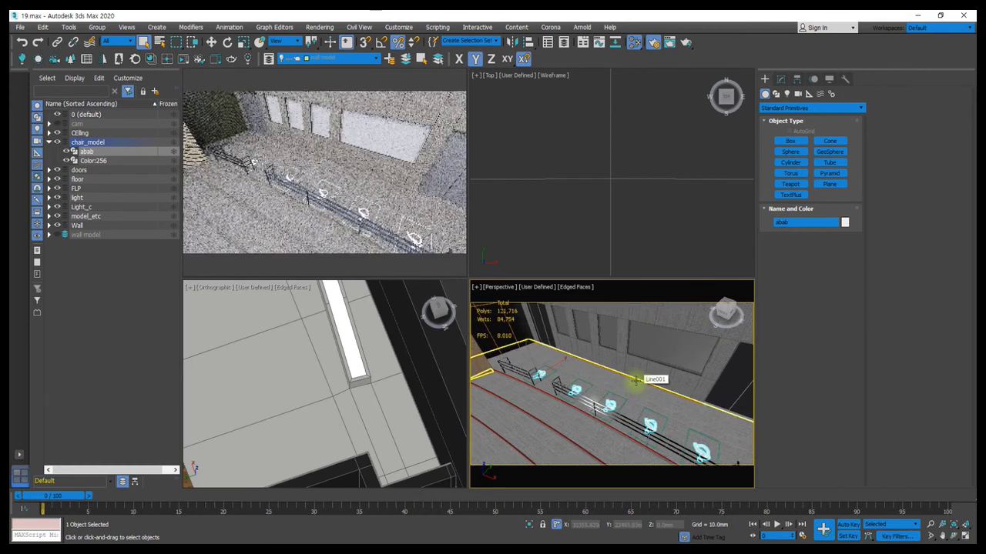
pyautogui.scroll(5, 636, 380)
pyautogui.rightClick(632, 379)
pyautogui.click(615, 365)
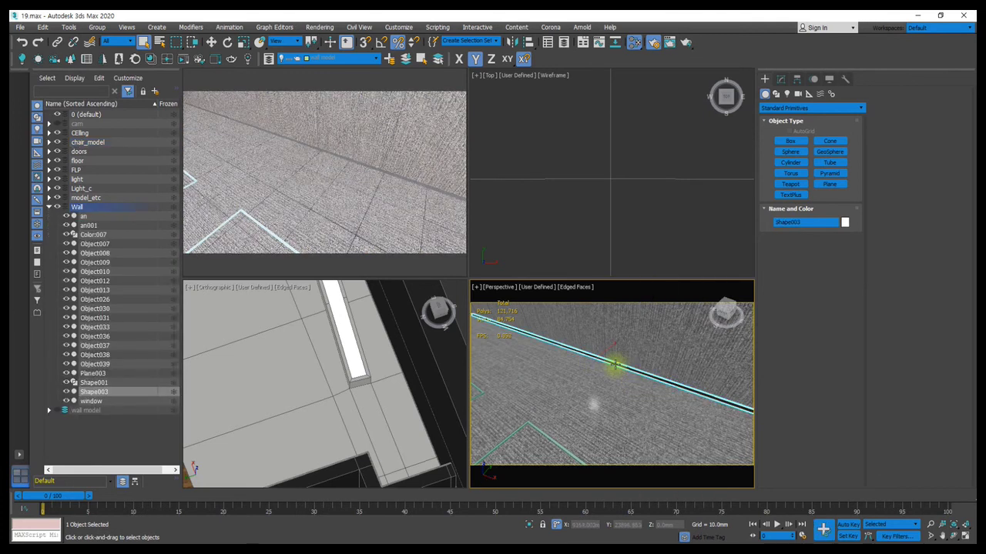
# Step: Assign the dark Material #117 to the wall trim line Shape003
pyautogui.press('m')
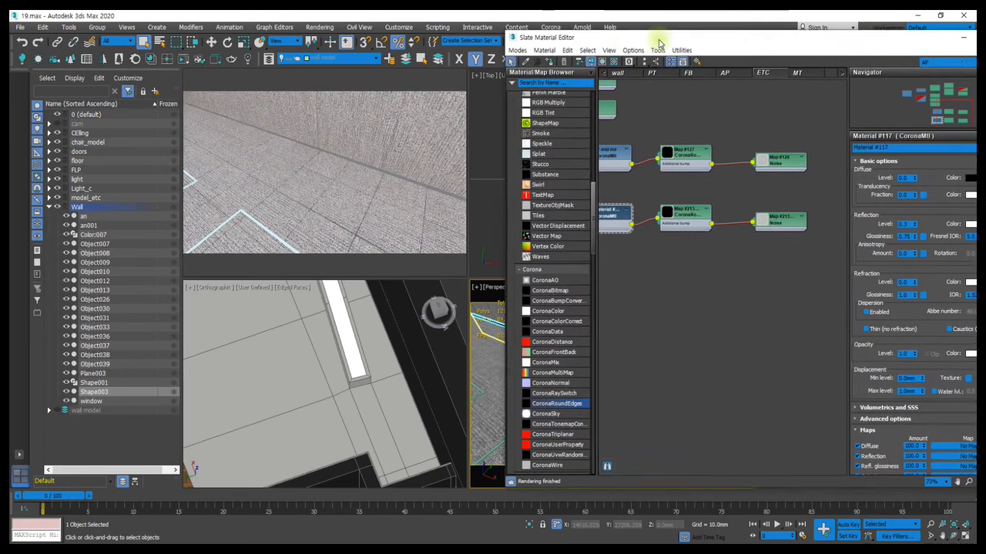
pyautogui.click(699, 214)
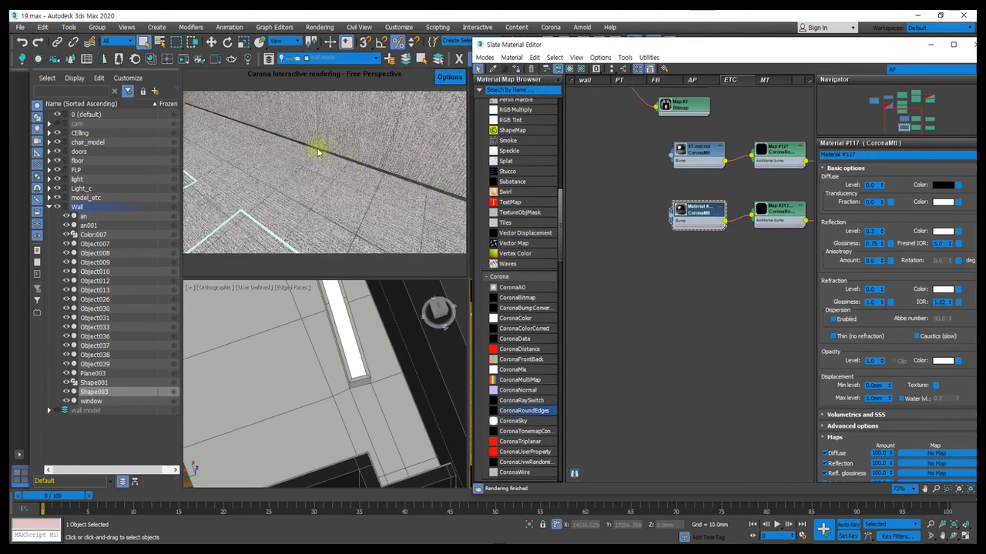
pyautogui.press('m')
# Step: Zoom in on the stairs from above and select the stair edge strip stair_slide
pyautogui.scroll(-5, 560, 377)
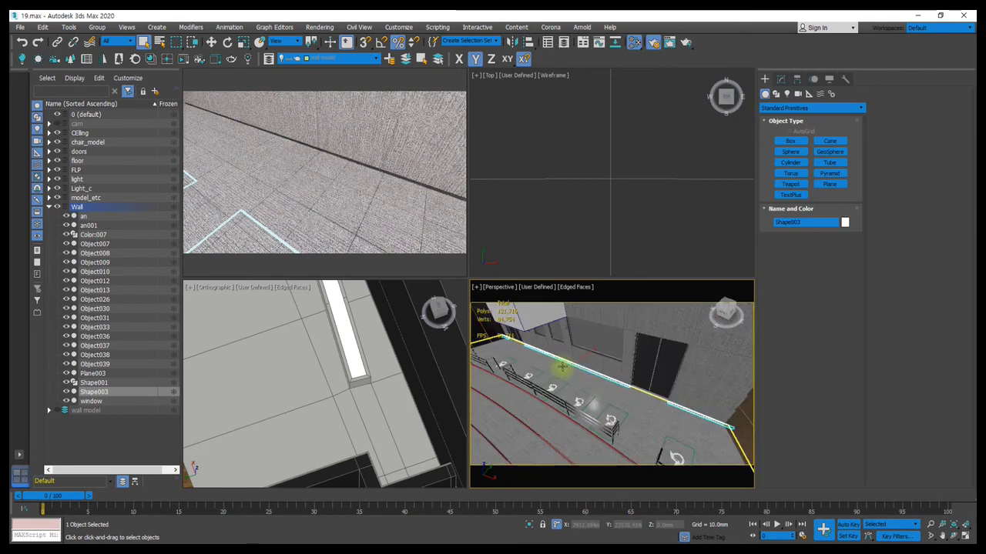
pyautogui.keyDown('alt'); pyautogui.moveTo(590, 378); pyautogui.dragTo(630, 366, button='middle'); pyautogui.keyUp('alt')
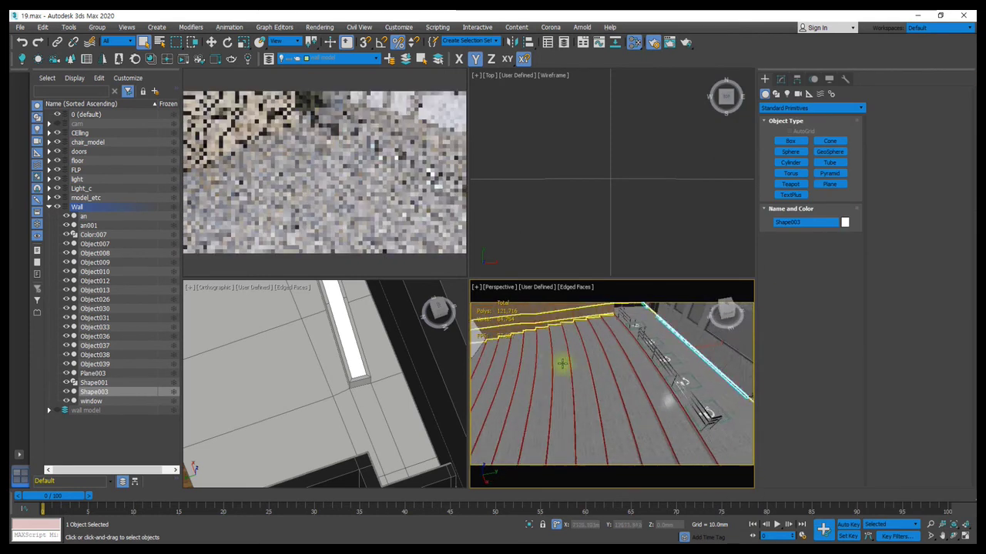
pyautogui.scroll(2, 559, 363)
pyautogui.scroll(2, 590, 368)
pyautogui.scroll(3, 583, 398)
pyautogui.click(590, 385)
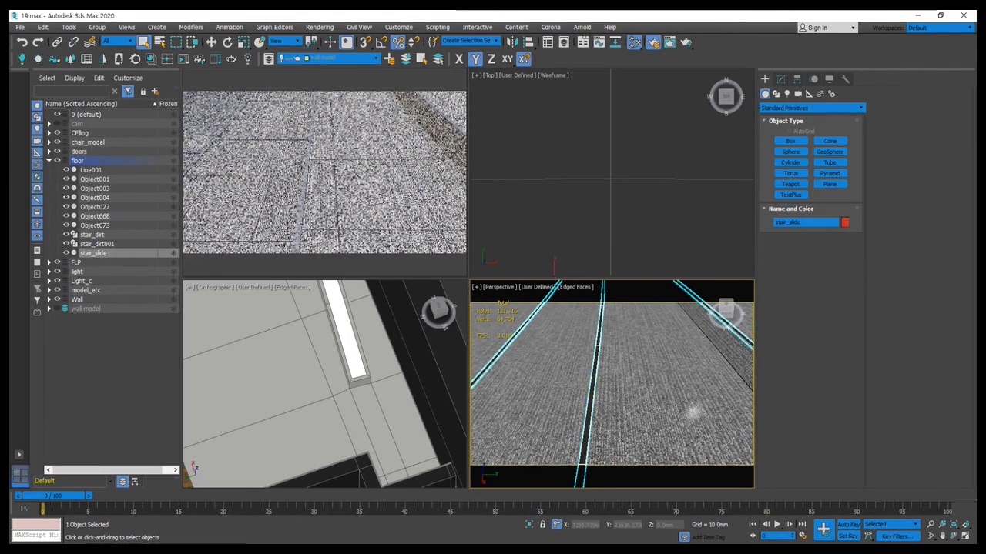
# Step: Select the wall corner piece Object036 together with the stair strip
pyautogui.press('m')
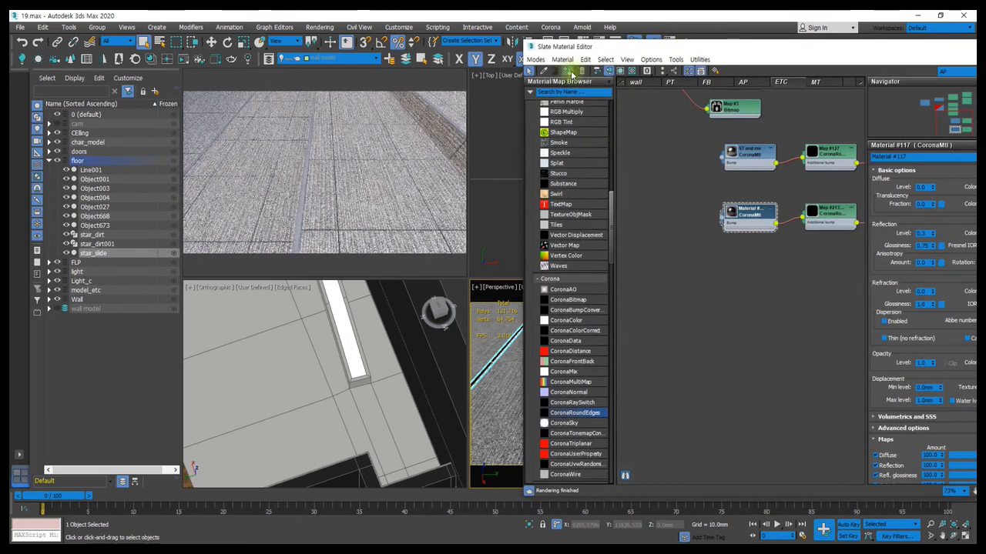
pyautogui.press('m')
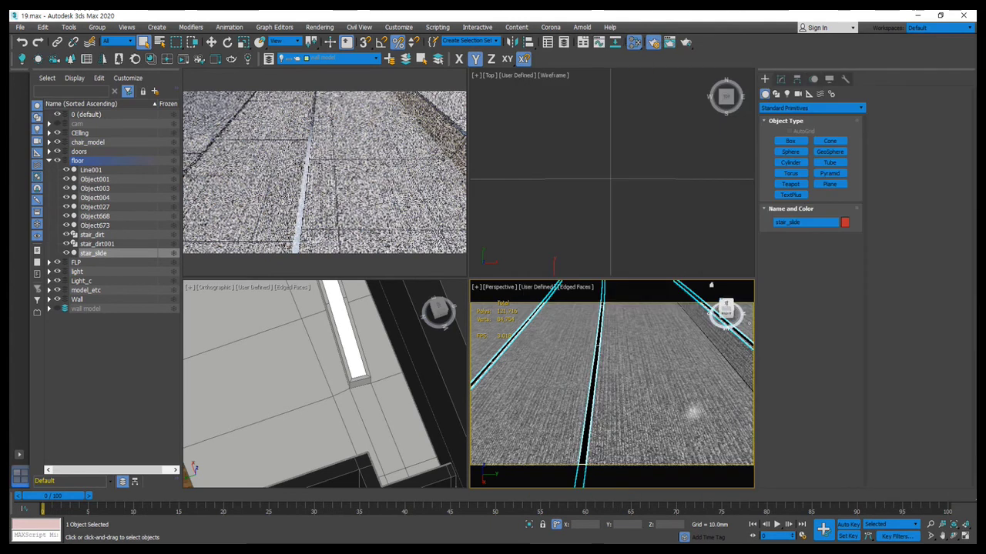
pyautogui.moveTo(640, 342)
pyautogui.keyDown('alt'); pyautogui.mouseDown(button='middle')
pyautogui.moveTo(554, 352)
pyautogui.moveTo(573, 378)
pyautogui.mouseUp(button='middle'); pyautogui.keyUp('alt')
pyautogui.click(573, 377)
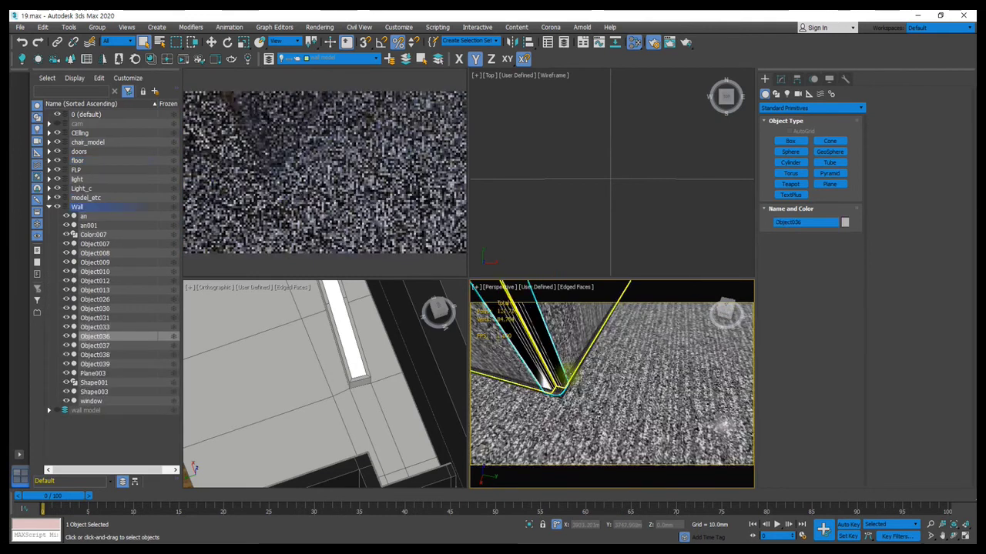
pyautogui.keyDown('ctrl'); pyautogui.click(583, 375); pyautogui.keyUp('ctrl')
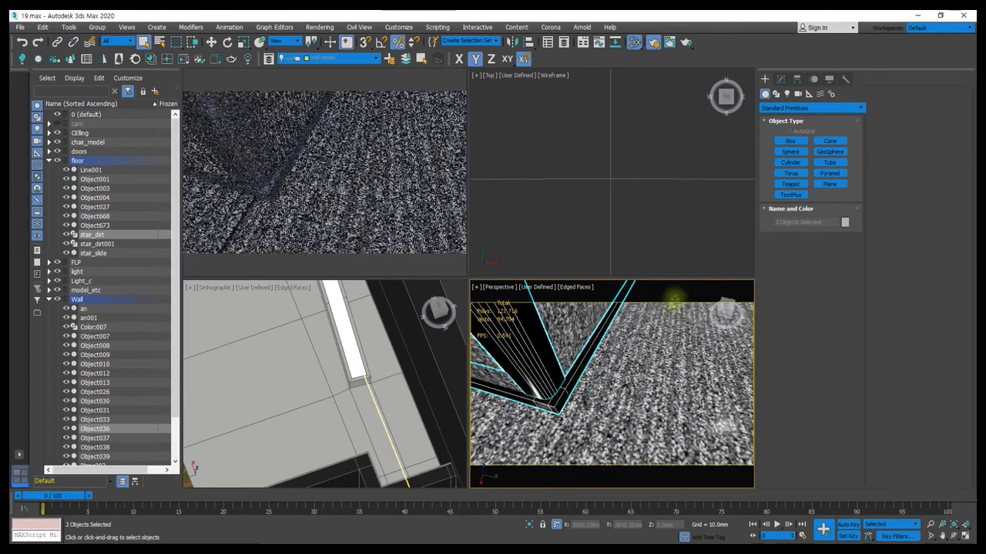
# Step: Hide the ceiling ledge Object023 to reveal the stairs and the wall corner
pyautogui.scroll(-5, 612, 396)
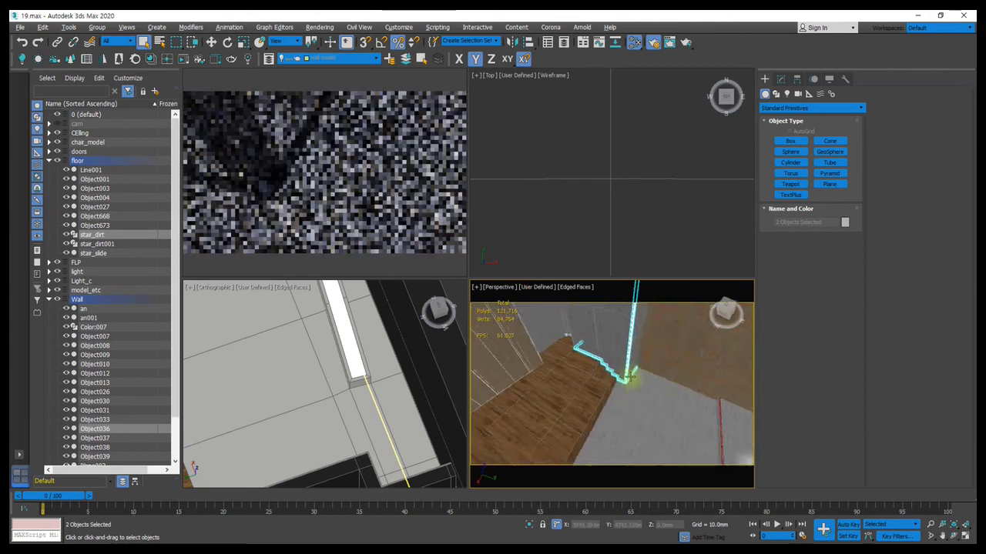
pyautogui.keyDown('alt'); pyautogui.moveTo(629, 377); pyautogui.dragTo(576, 398, button='middle'); pyautogui.keyUp('alt')
pyautogui.click(572, 394)
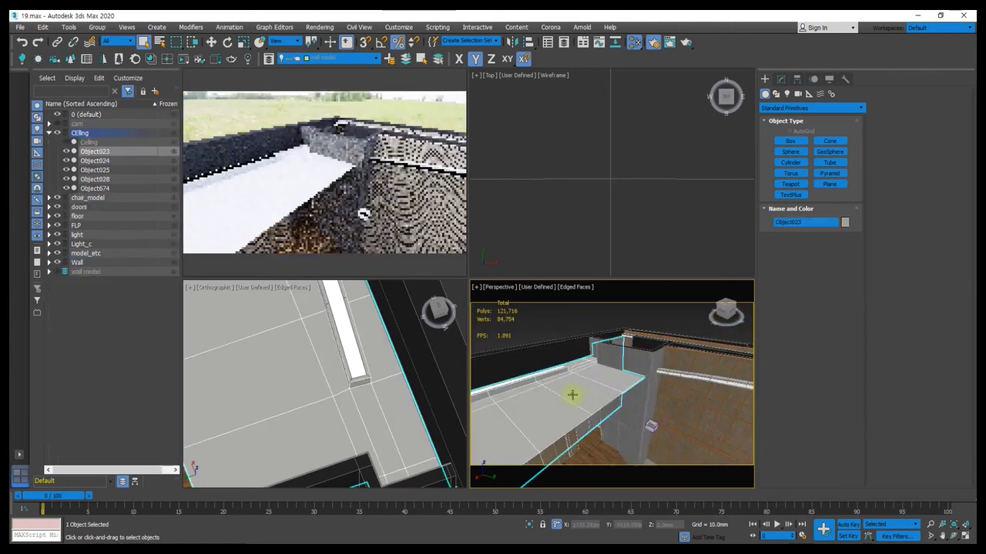
pyautogui.rightClick(572, 394)
pyautogui.click(618, 359)
pyautogui.moveTo(651, 423)
pyautogui.keyDown('alt'); pyautogui.mouseDown(button='middle')
pyautogui.moveTo(636, 363)
pyautogui.moveTo(640, 418)
pyautogui.moveTo(601, 341)
pyautogui.moveTo(654, 348)
pyautogui.moveTo(620, 381)
pyautogui.moveTo(589, 378)
pyautogui.moveTo(597, 344)
pyautogui.moveTo(618, 377)
pyautogui.mouseUp(button='middle'); pyautogui.keyUp('alt')
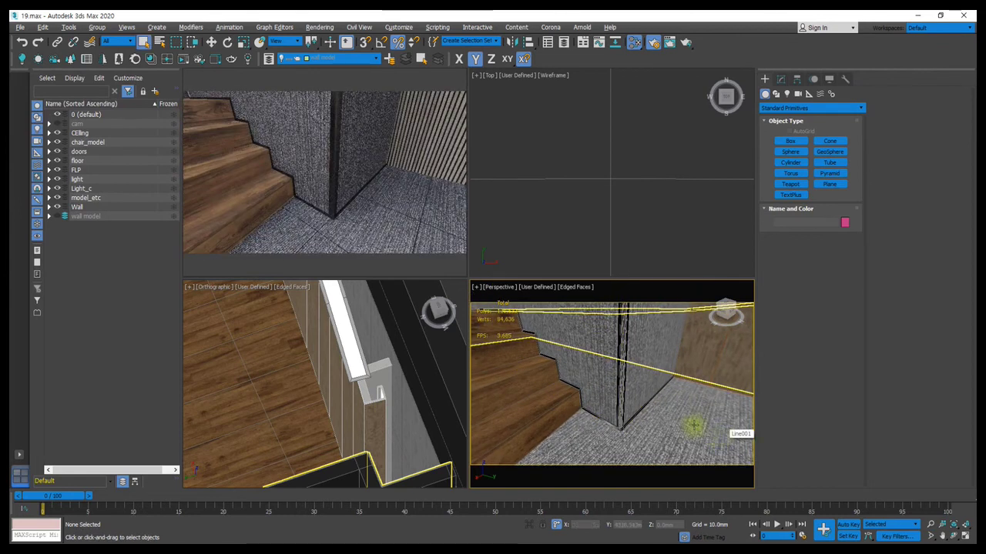
# Step: Select the wall-corner strips Object036 and Object037
pyautogui.click(620, 373)
pyautogui.scroll(-5, 620, 372)
pyautogui.keyDown('alt'); pyautogui.moveTo(590, 396); pyautogui.dragTo(554, 367, button='middle'); pyautogui.keyUp('alt')
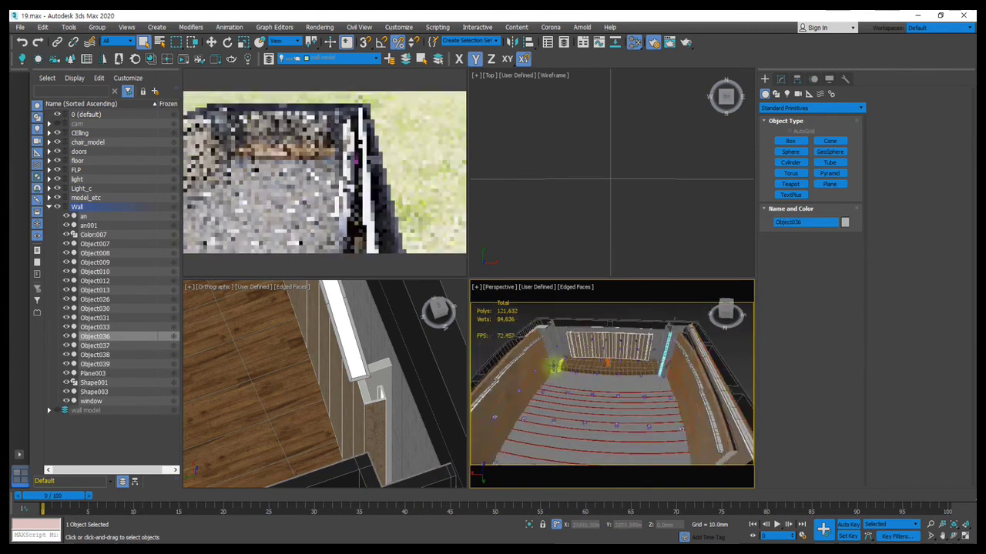
pyautogui.scroll(6, 554, 366)
pyautogui.scroll(3, 547, 373)
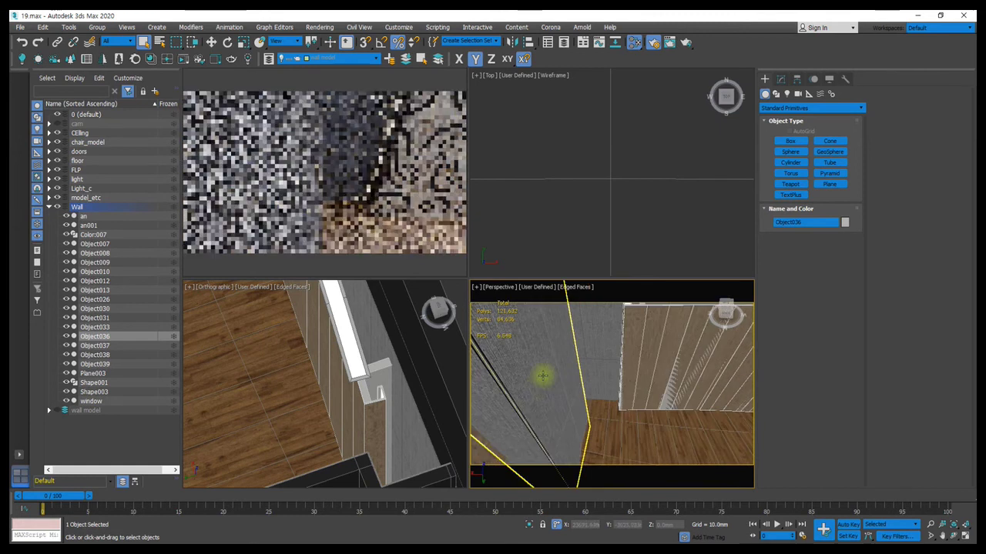
pyautogui.scroll(-4, 543, 376)
pyautogui.moveTo(532, 400)
pyautogui.keyDown('alt'); pyautogui.mouseDown(button='middle')
pyautogui.moveTo(561, 352)
pyautogui.moveTo(608, 386)
pyautogui.moveTo(583, 392)
pyautogui.mouseUp(button='middle'); pyautogui.keyUp('alt')
pyautogui.scroll(5, 550, 362)
pyautogui.keyDown('ctrl'); pyautogui.click(576, 375); pyautogui.keyUp('ctrl')
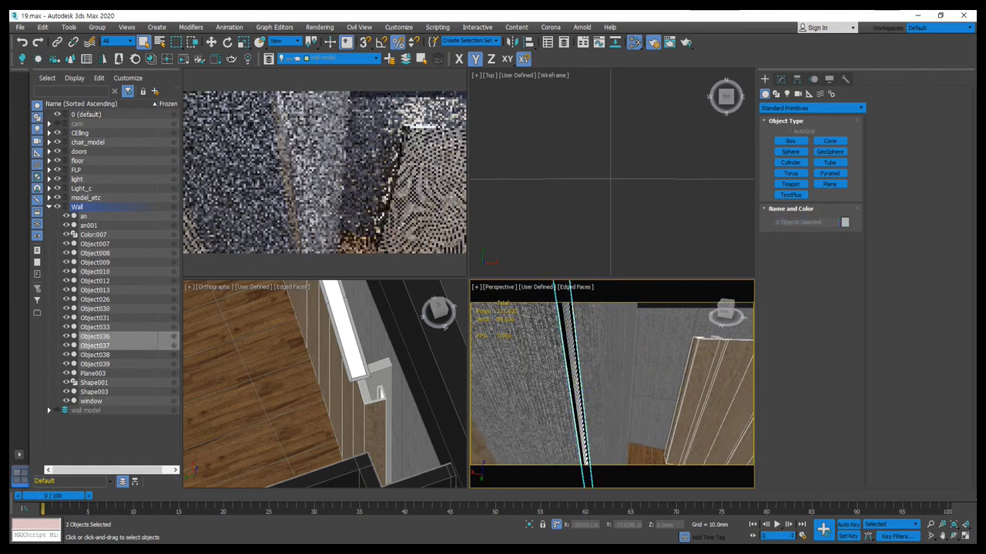
# Step: Assign Corona Material #117 with its round-edges bump to both corner strips
pyautogui.press('m')
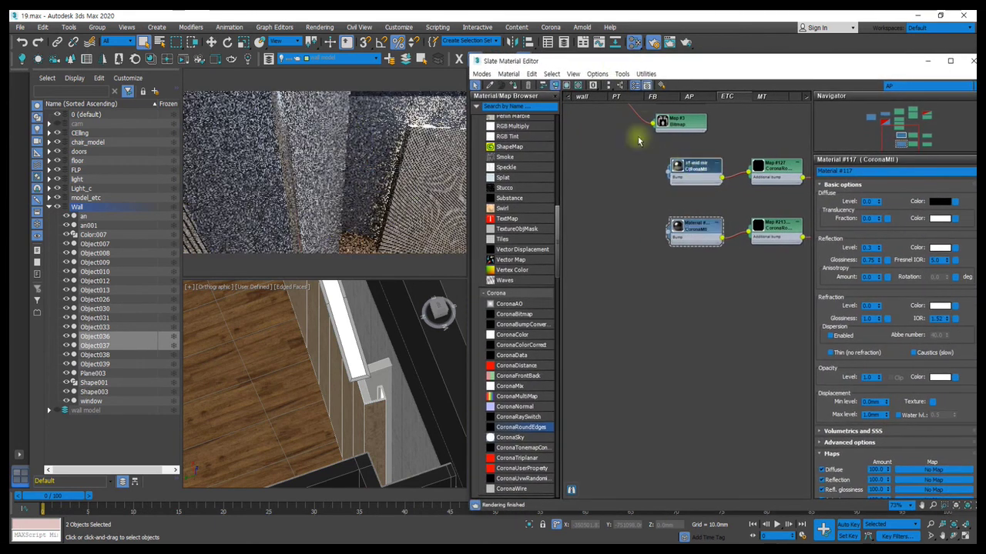
pyautogui.click(517, 86)
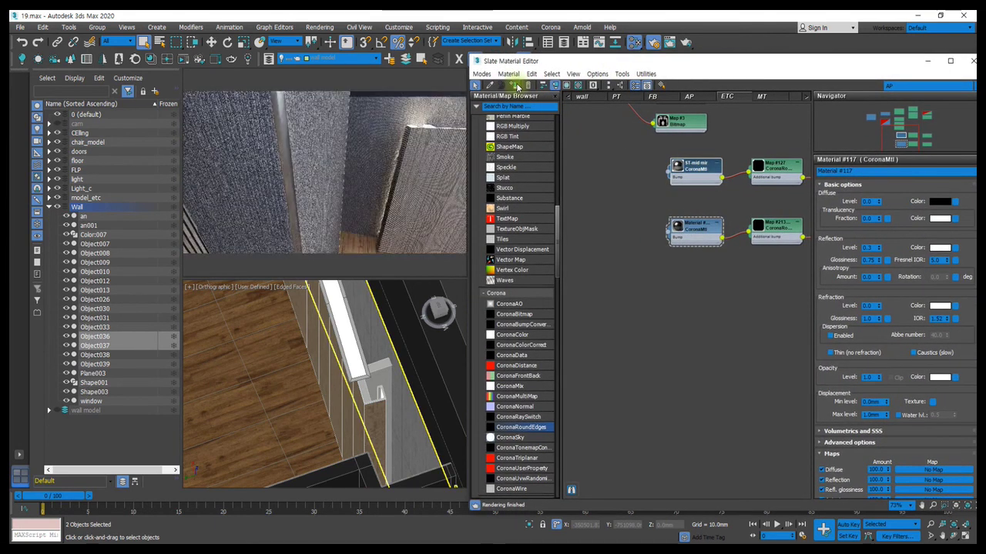
pyautogui.press('m')
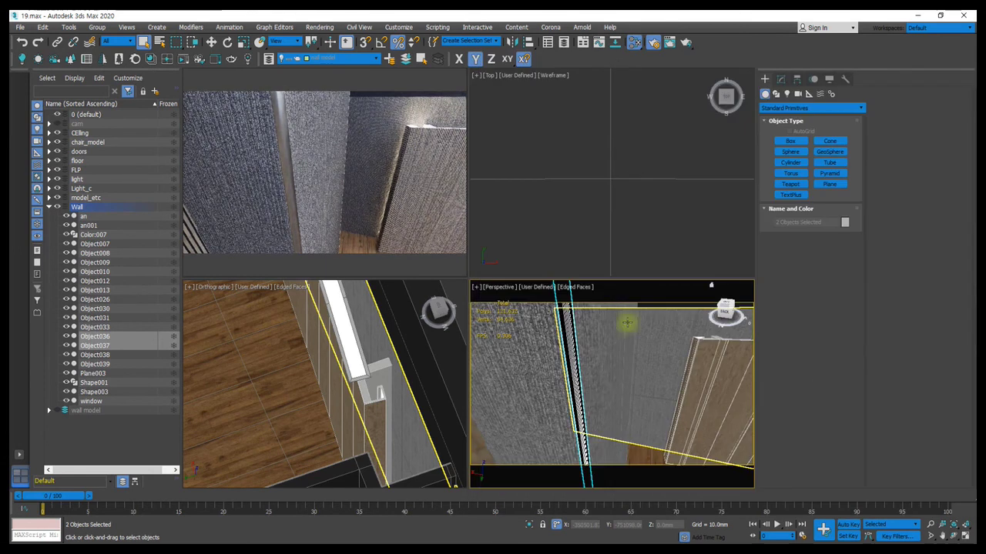
# Step: Orbit to the floor and wall and select the strip object in the doors group
pyautogui.moveTo(594, 341)
pyautogui.keyDown('alt'); pyautogui.mouseDown(button='middle')
pyautogui.moveTo(573, 425)
pyautogui.moveTo(543, 462)
pyautogui.moveTo(529, 407)
pyautogui.moveTo(557, 392)
pyautogui.moveTo(589, 437)
pyautogui.moveTo(598, 372)
pyautogui.moveTo(639, 392)
pyautogui.moveTo(562, 418)
pyautogui.moveTo(534, 398)
pyautogui.moveTo(524, 406)
pyautogui.moveTo(638, 402)
pyautogui.moveTo(652, 382)
pyautogui.mouseUp(button='middle'); pyautogui.keyUp('alt')
pyautogui.click(534, 398)
pyautogui.scroll(-5, 651, 383)
pyautogui.scroll(3, 653, 398)
pyautogui.scroll(3, 647, 381)
pyautogui.scroll(3, 651, 398)
pyautogui.scroll(2, 651, 398)
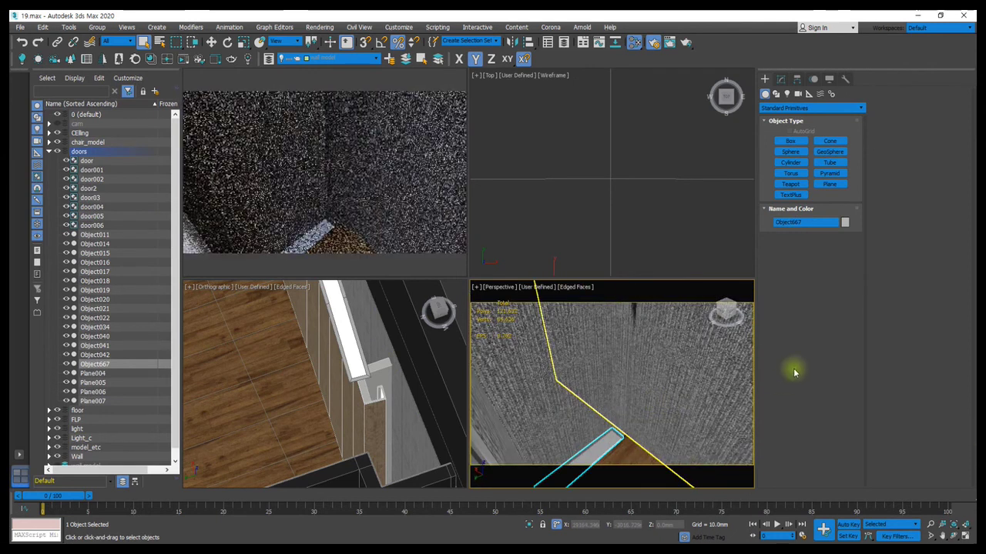
# Step: Check the room through CoronaCamera001
pyautogui.moveTo(542, 381)
pyautogui.keyDown('alt'); pyautogui.mouseDown(button='middle')
pyautogui.moveTo(631, 341)
pyautogui.moveTo(649, 378)
pyautogui.moveTo(609, 362)
pyautogui.moveTo(585, 369)
pyautogui.mouseUp(button='middle'); pyautogui.keyUp('alt')
pyautogui.press('c')
pyautogui.click(470, 208)
pyautogui.click(497, 359)
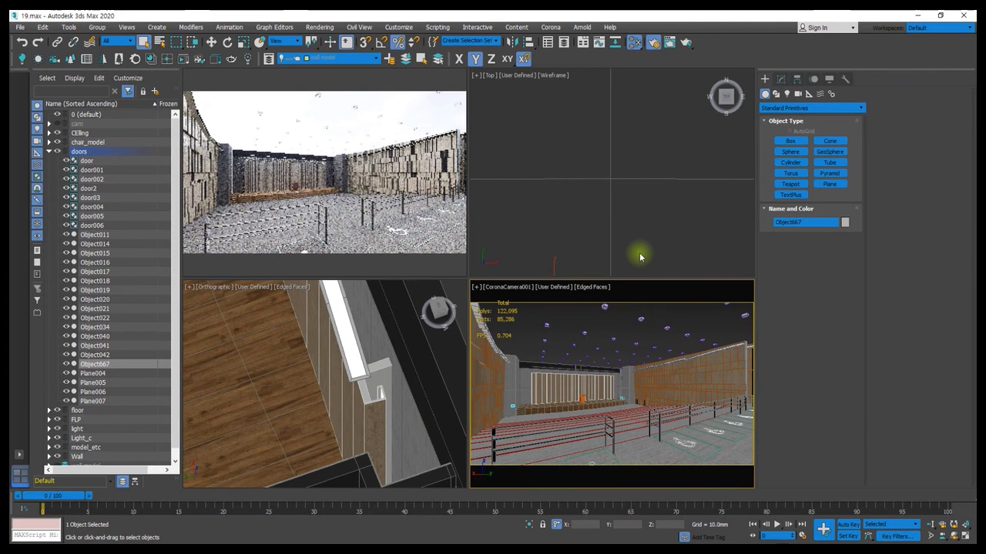
# Step: Back in Perspective, zoom to the carpet-wall corner and select the stair_dirt strip
pyautogui.press('p')
pyautogui.hotkey('alt', 'z')
pyautogui.moveTo(608, 416)
pyautogui.mouseDown()
pyautogui.moveTo(611, 380)
pyautogui.moveTo(578, 395)
pyautogui.moveTo(583, 341)
pyautogui.moveTo(590, 359)
pyautogui.mouseUp()
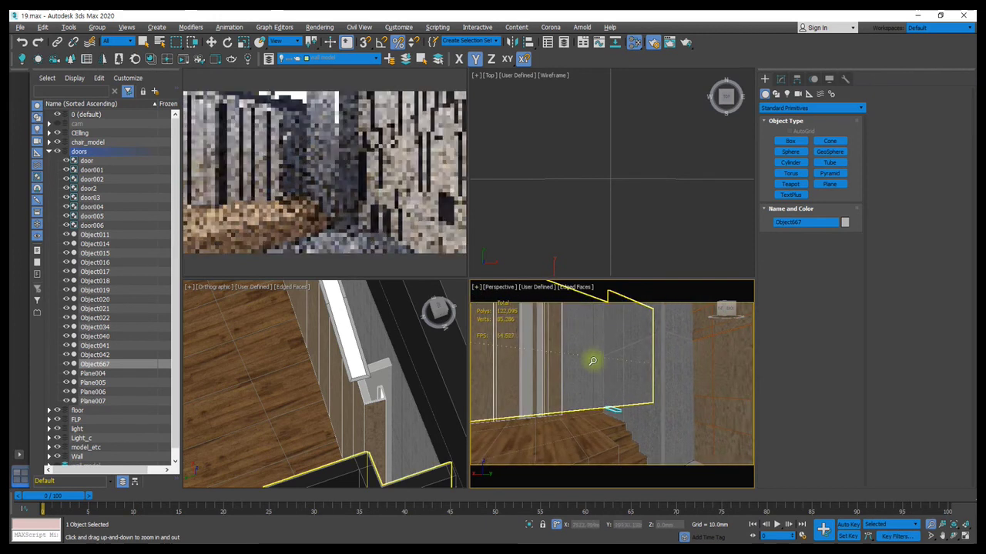
pyautogui.press('Escape')
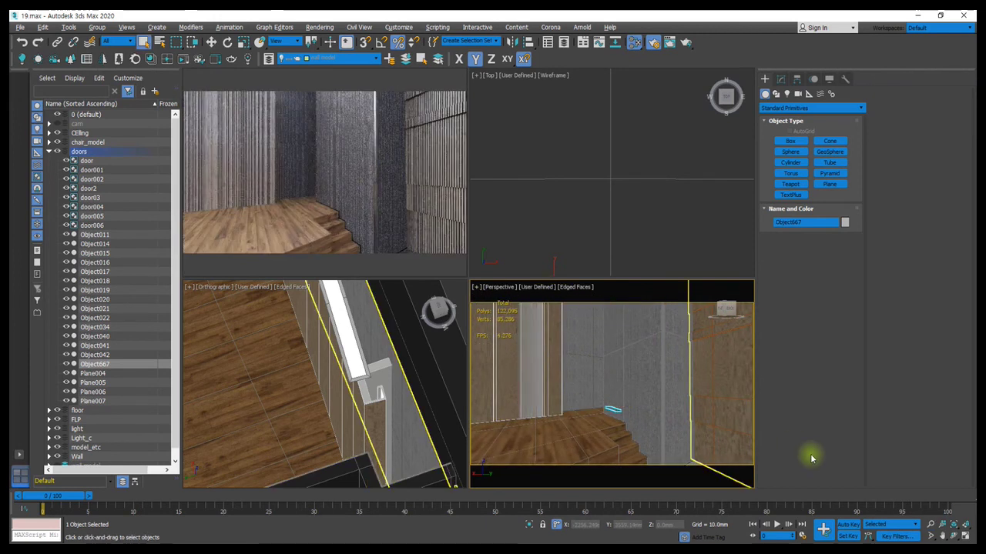
pyautogui.moveTo(605, 400)
pyautogui.keyDown('alt'); pyautogui.mouseDown(button='middle')
pyautogui.moveTo(618, 347)
pyautogui.moveTo(618, 396)
pyautogui.moveTo(631, 398)
pyautogui.moveTo(627, 341)
pyautogui.moveTo(624, 419)
pyautogui.mouseUp(button='middle'); pyautogui.keyUp('alt')
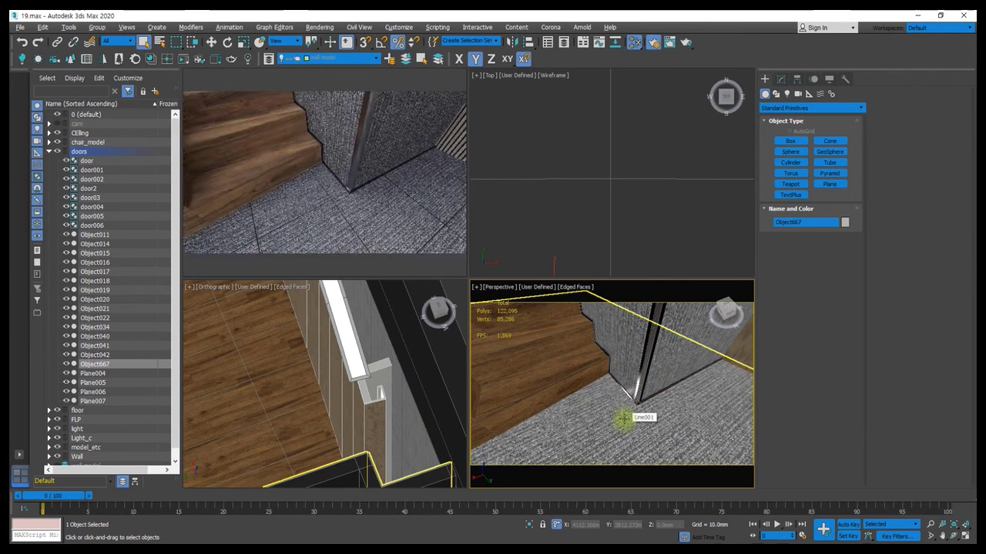
pyautogui.moveTo(608, 375)
pyautogui.keyDown('alt'); pyautogui.mouseDown(button='middle')
pyautogui.moveTo(660, 407)
pyautogui.moveTo(636, 406)
pyautogui.mouseUp(button='middle'); pyautogui.keyUp('alt')
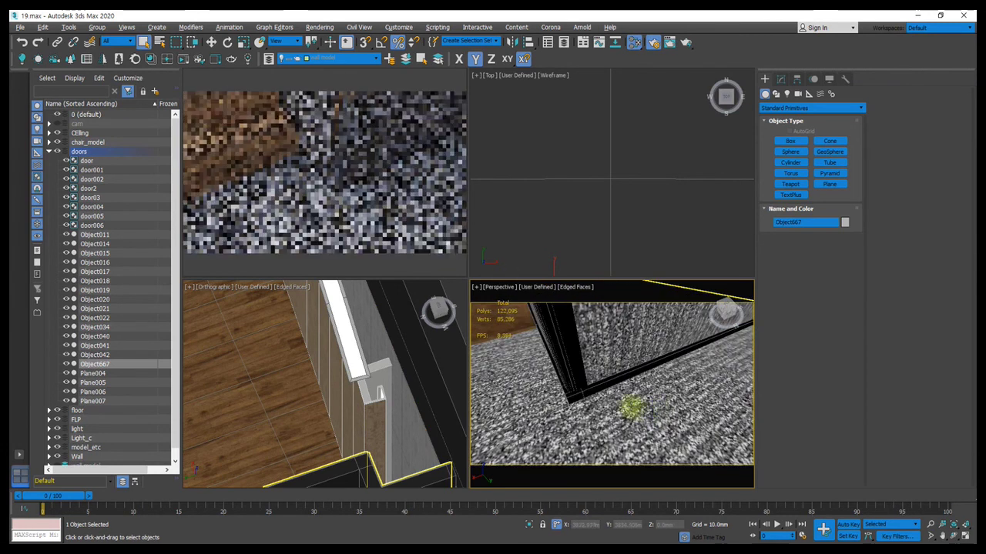
pyautogui.click(583, 393)
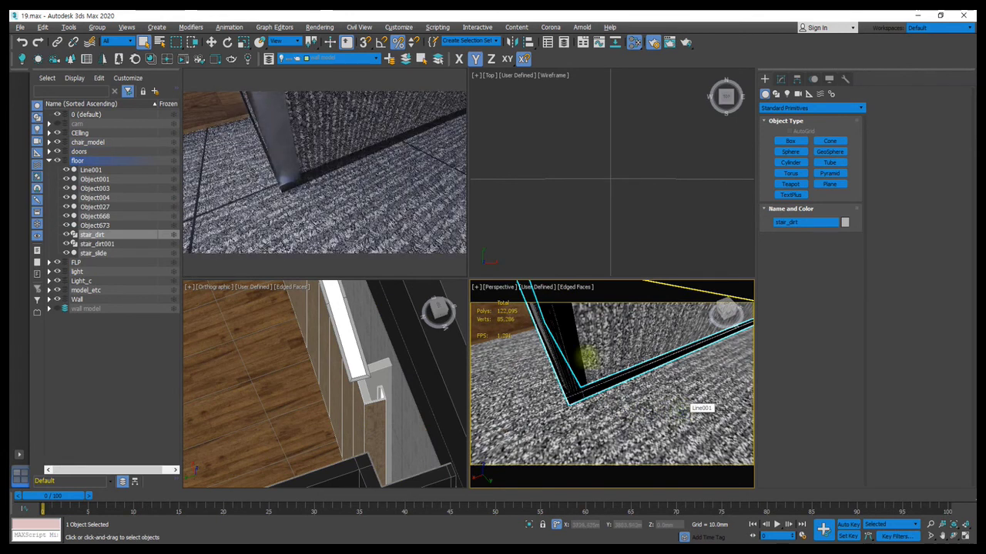
# Step: Assign the PT-set Corona material to stair_dirt and move the material editor aside
pyautogui.keyDown('alt'); pyautogui.moveTo(691, 403); pyautogui.dragTo(667, 422, button='middle'); pyautogui.keyUp('alt')
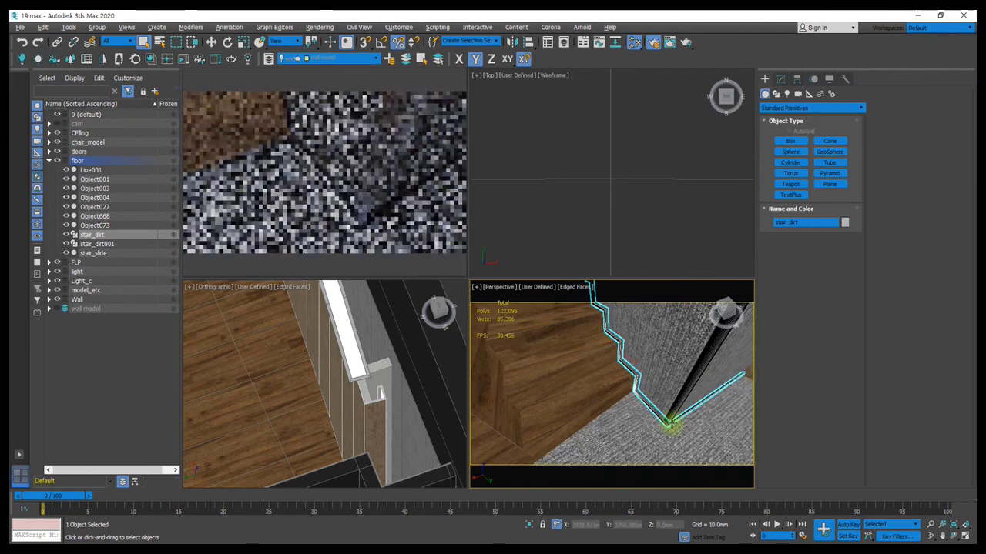
pyautogui.press('m')
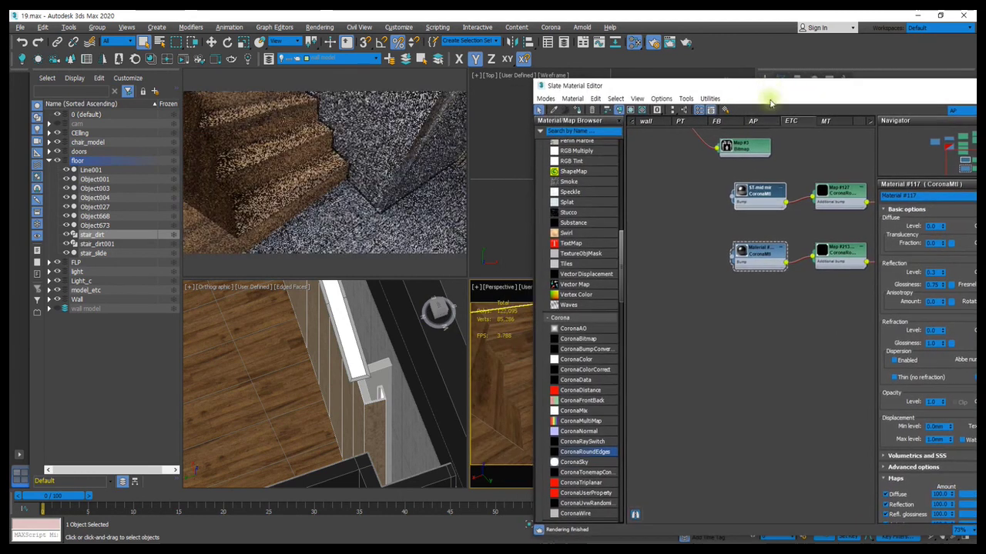
pyautogui.scroll(2, 778, 285)
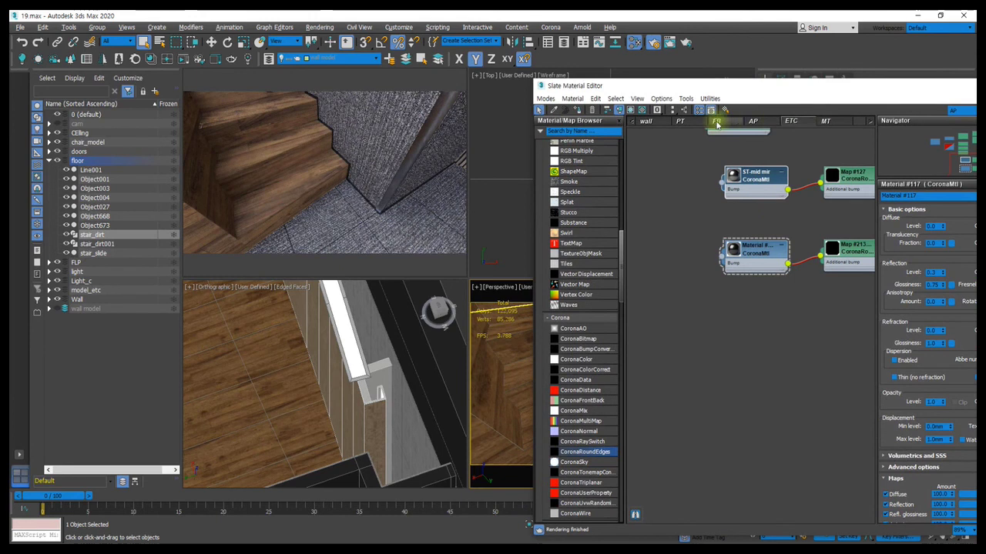
pyautogui.click(681, 125)
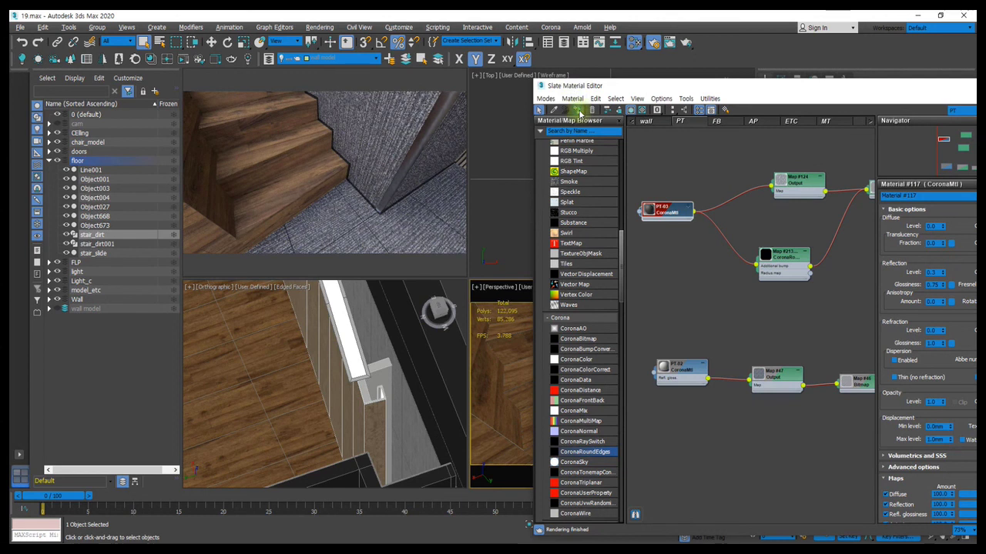
pyautogui.click(581, 110)
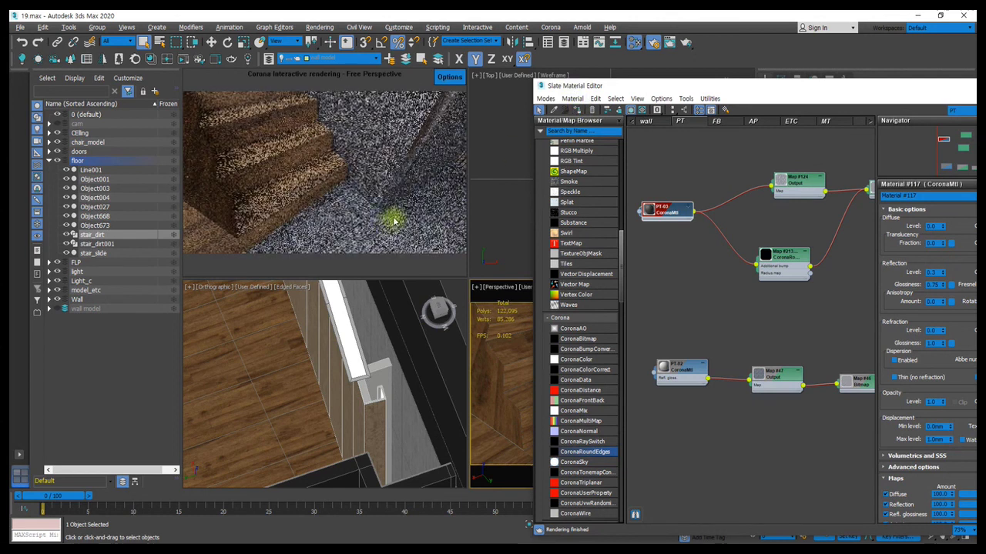
pyautogui.keyDown('alt'); pyautogui.moveTo(380, 209); pyautogui.dragTo(336, 171, button='middle'); pyautogui.keyUp('alt')
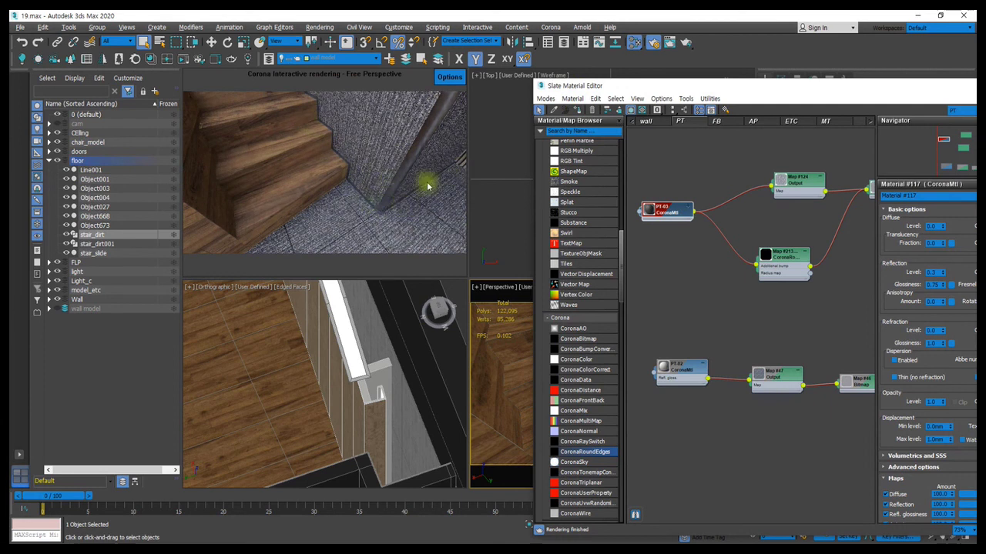
pyautogui.moveTo(666, 85); pyautogui.dragTo(984, 77)
pyautogui.moveTo(574, 416)
pyautogui.keyDown('alt'); pyautogui.mouseDown(button='middle')
pyautogui.moveTo(564, 381)
pyautogui.moveTo(643, 358)
pyautogui.moveTo(616, 395)
pyautogui.mouseUp(button='middle'); pyautogui.keyUp('alt')
pyautogui.moveTo(510, 398)
pyautogui.keyDown('alt'); pyautogui.mouseDown(button='middle')
pyautogui.moveTo(536, 403)
pyautogui.moveTo(554, 374)
pyautogui.moveTo(621, 403)
pyautogui.moveTo(654, 331)
pyautogui.mouseUp(button='middle'); pyautogui.keyUp('alt')
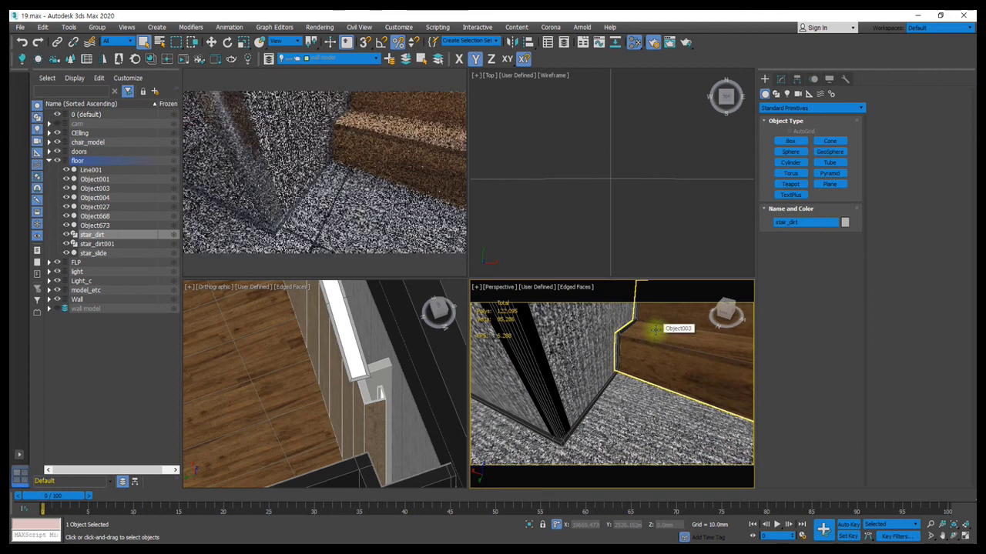
# Step: Select stair_dirt001 and pick the round-edge CoronaMtl node in the ETC material set
pyautogui.click(564, 443)
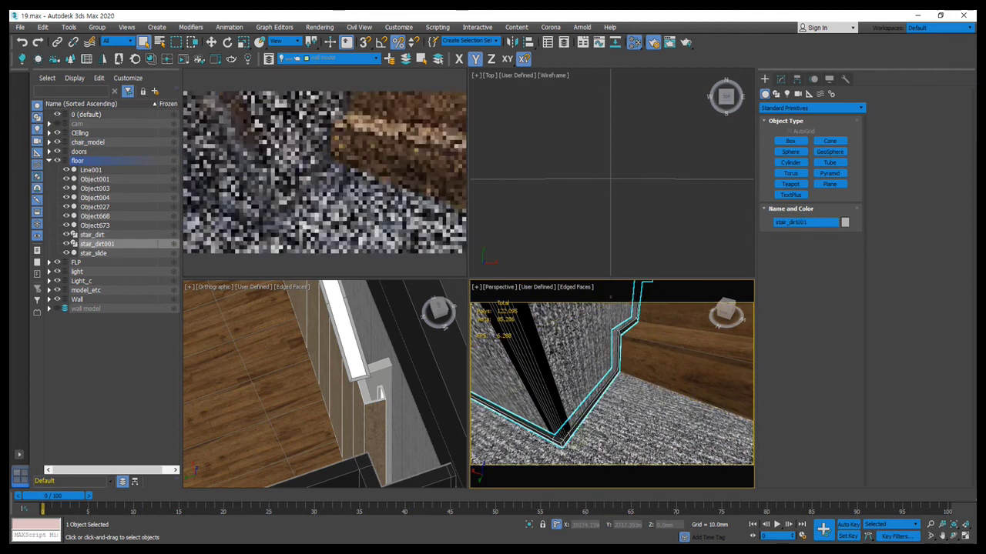
pyautogui.press('m')
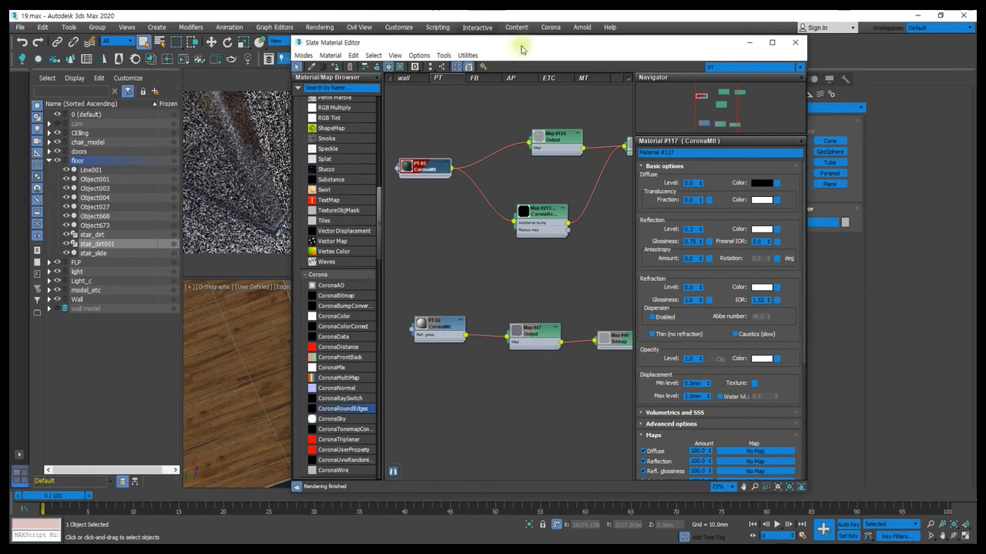
pyautogui.click(585, 79)
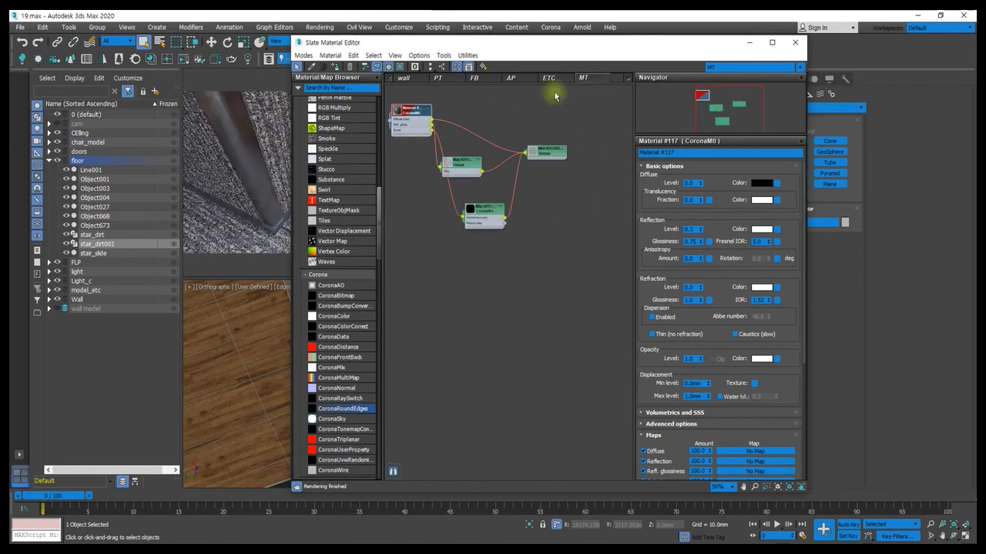
pyautogui.click(514, 78)
pyautogui.click(549, 78)
pyautogui.click(543, 219)
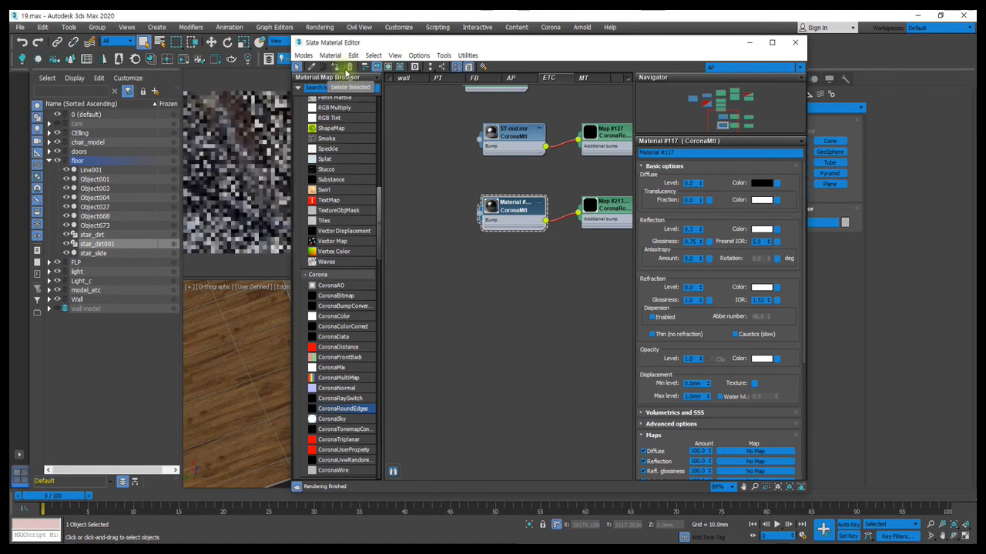
pyautogui.moveTo(368, 45); pyautogui.dragTo(985, 46)
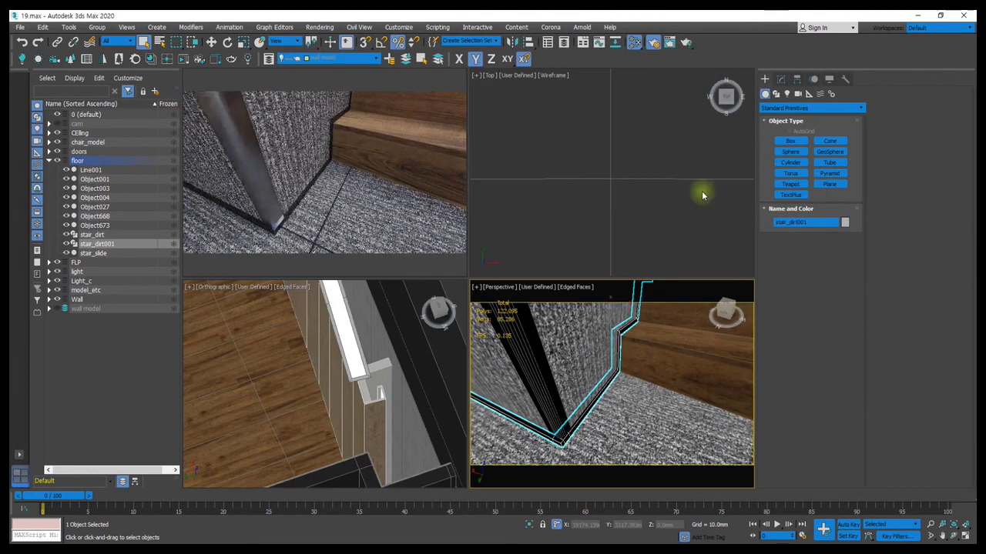